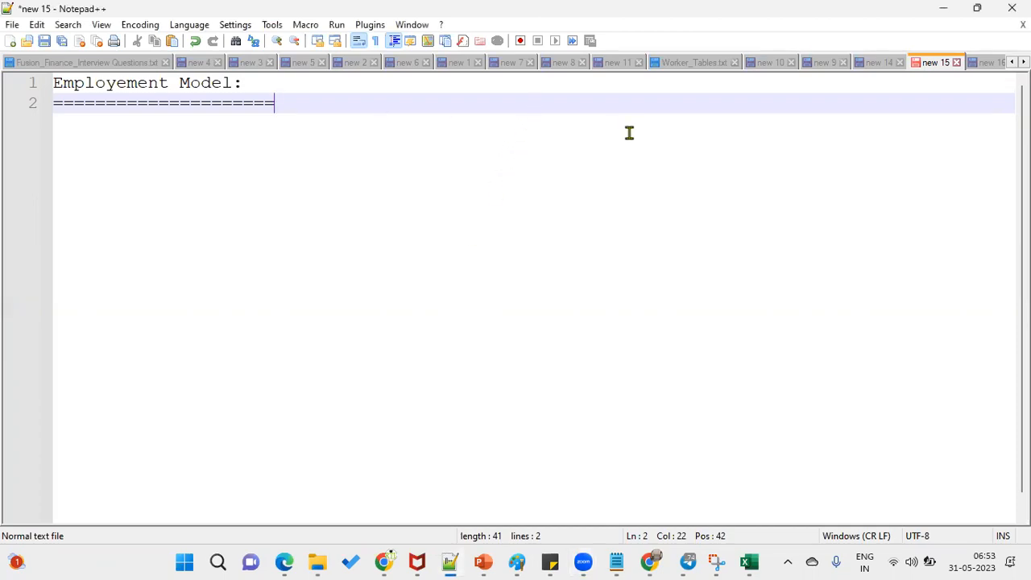
- Below the underlined heading, leave a blank line and add "Emp - Project Manager" with an indented "Pre-Sales Manager" line beneath it
key("Return")
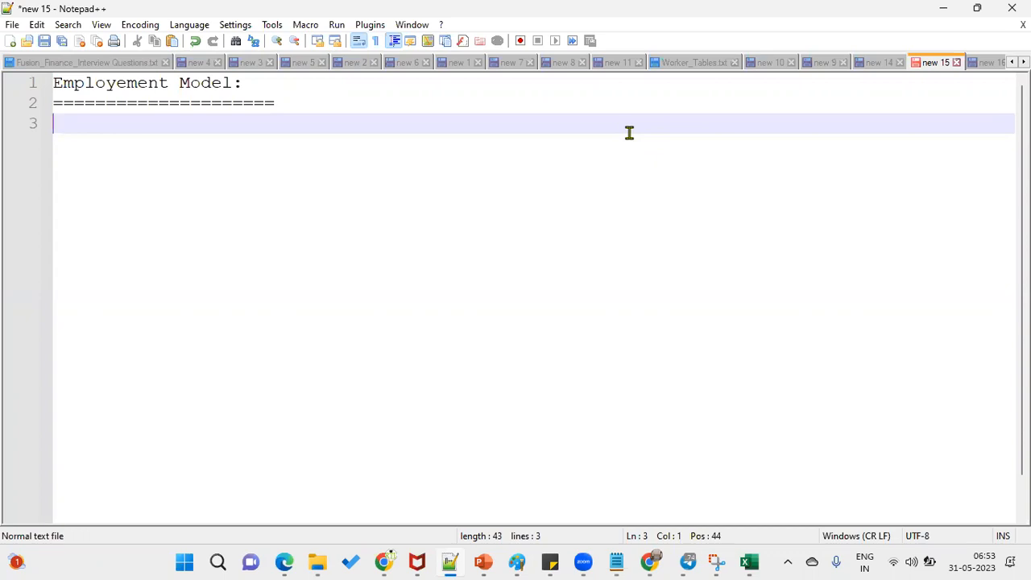
key("Return")
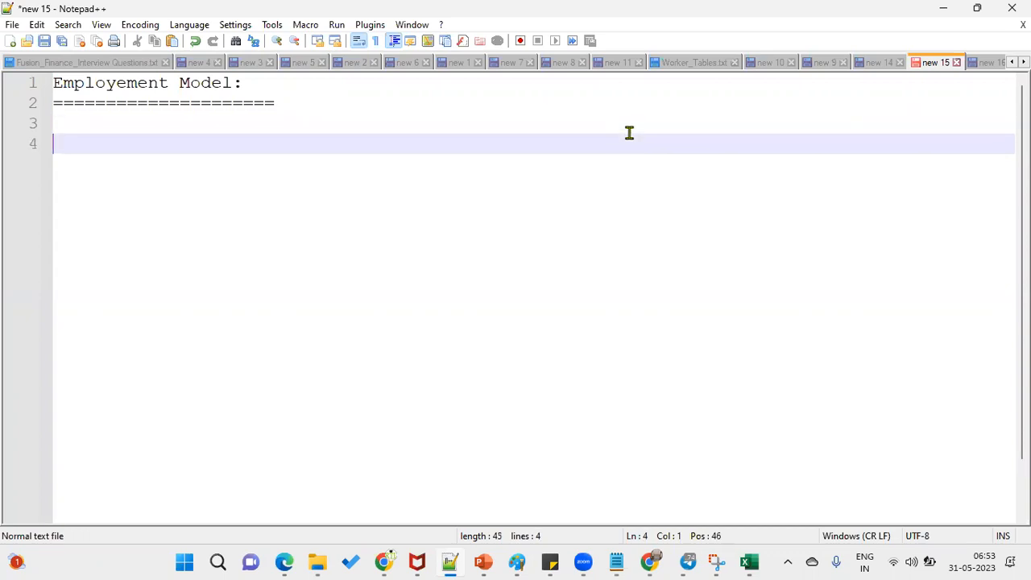
type("Emp - Proje")
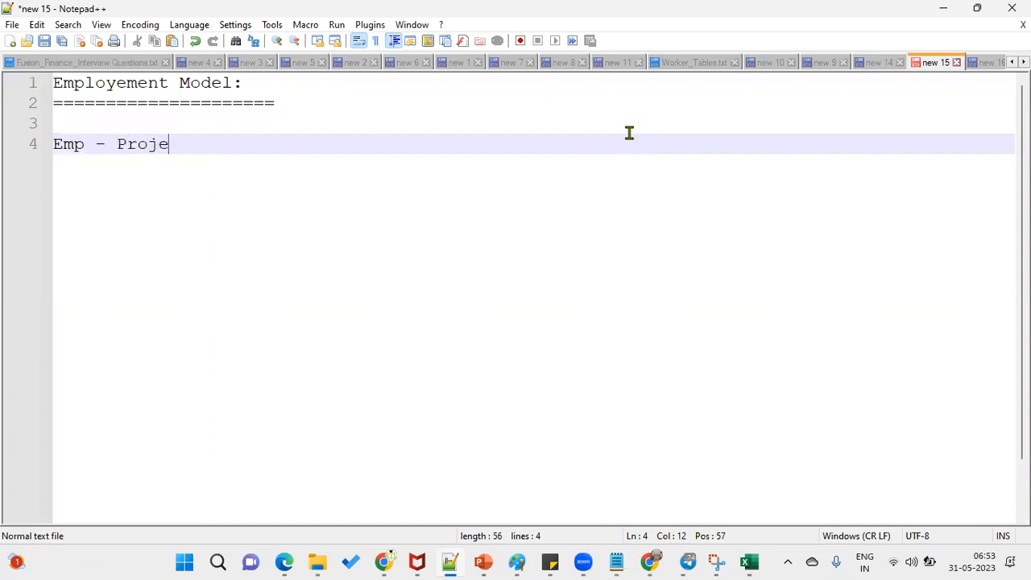
type("ct Manager")
key("Return")
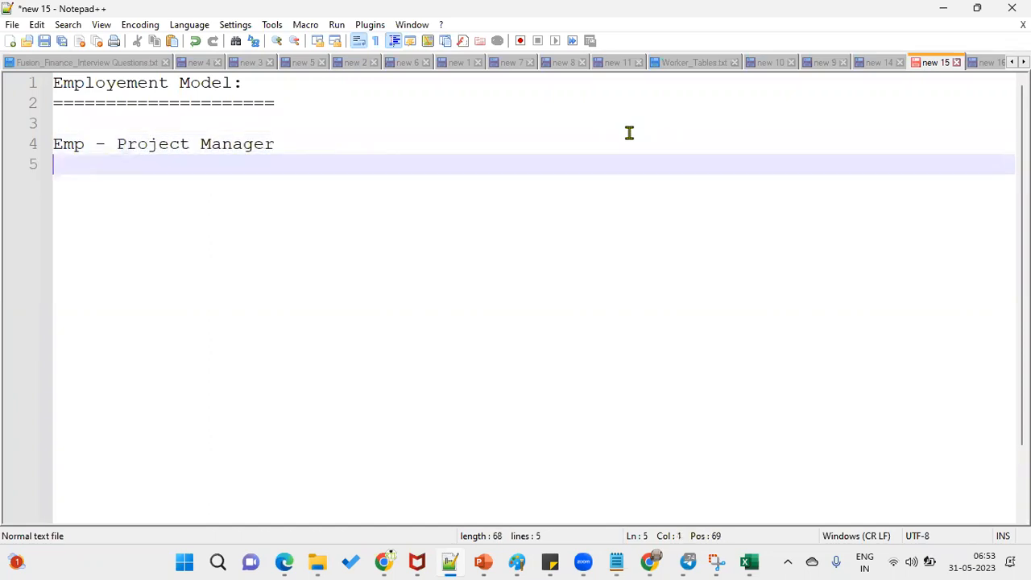
type("Pre")
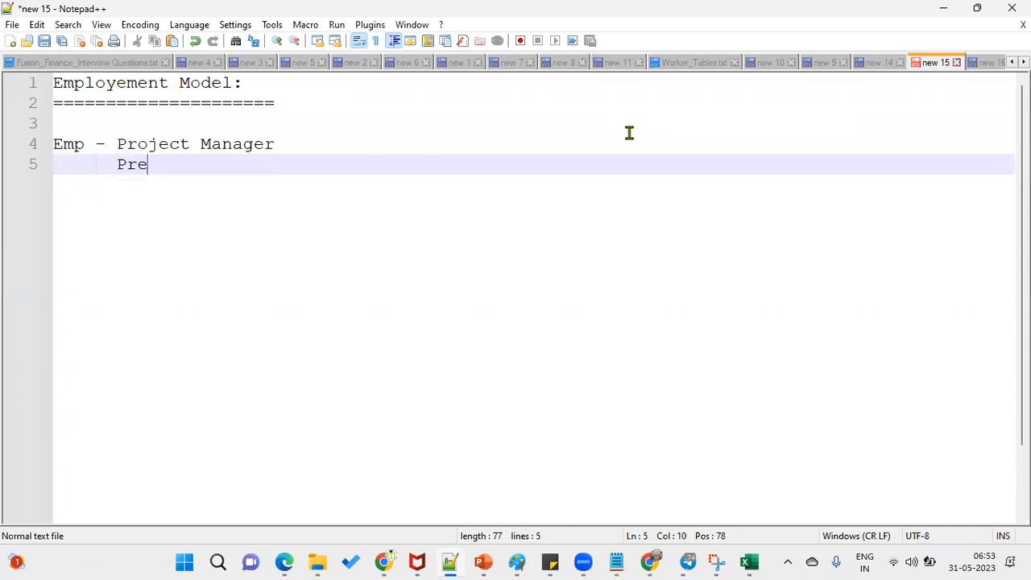
type("-Sales Manager")
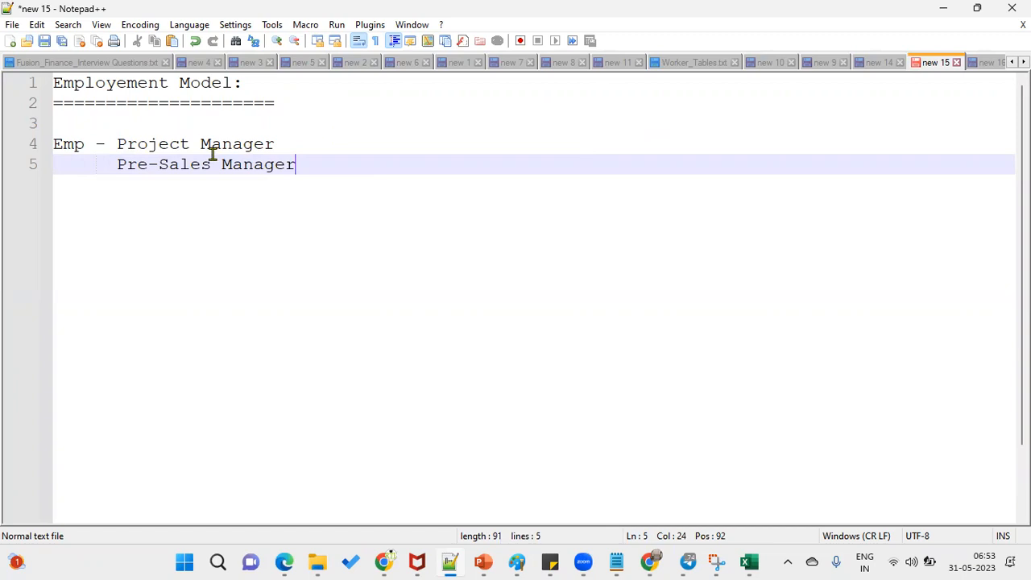
left_click_drag(116, 143, 275, 143)
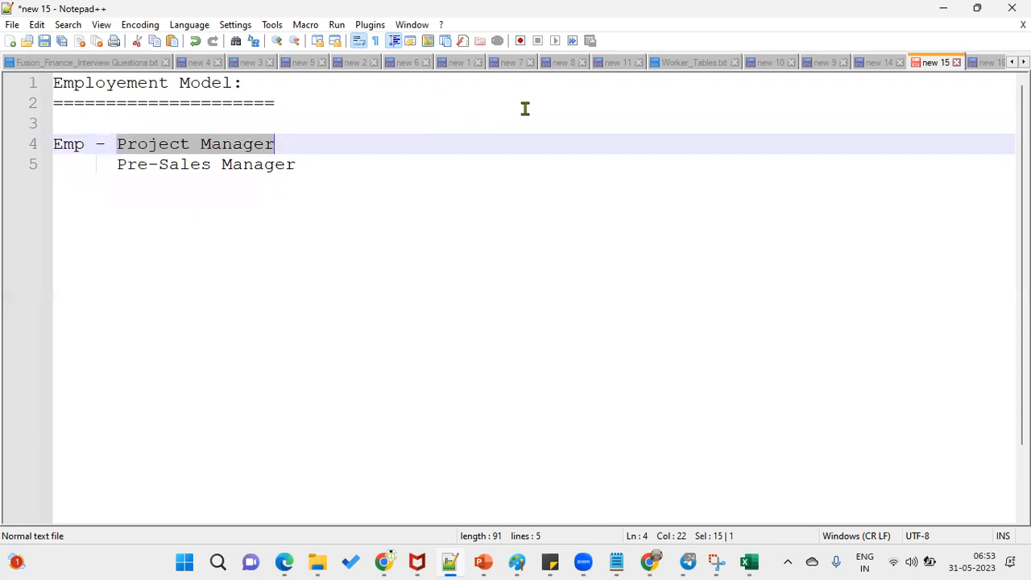
left_click_drag(115, 166, 295, 165)
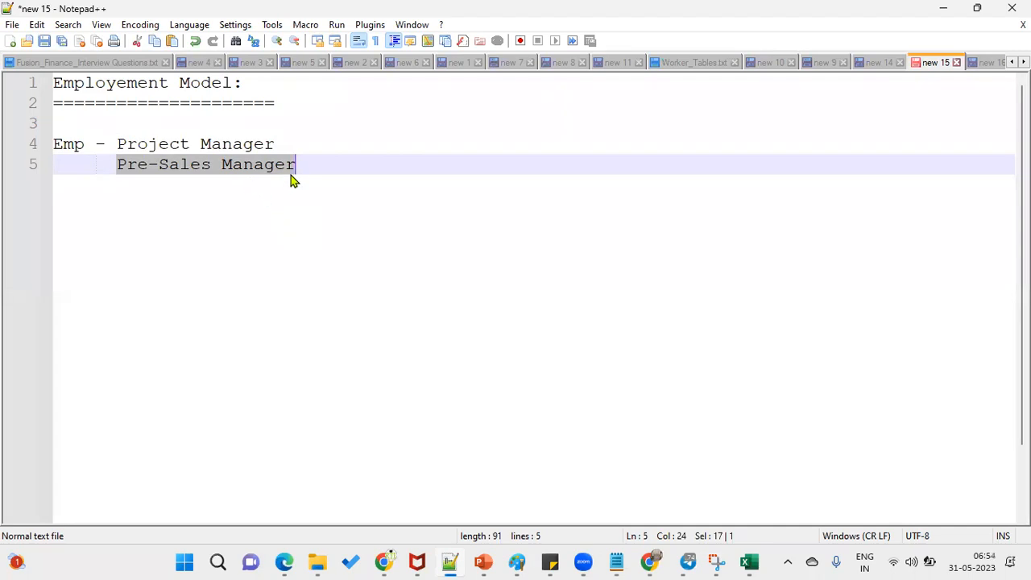
left_click(346, 170)
key("Return")
key("BackSpace")
key("BackSpace")
key("BackSpace")
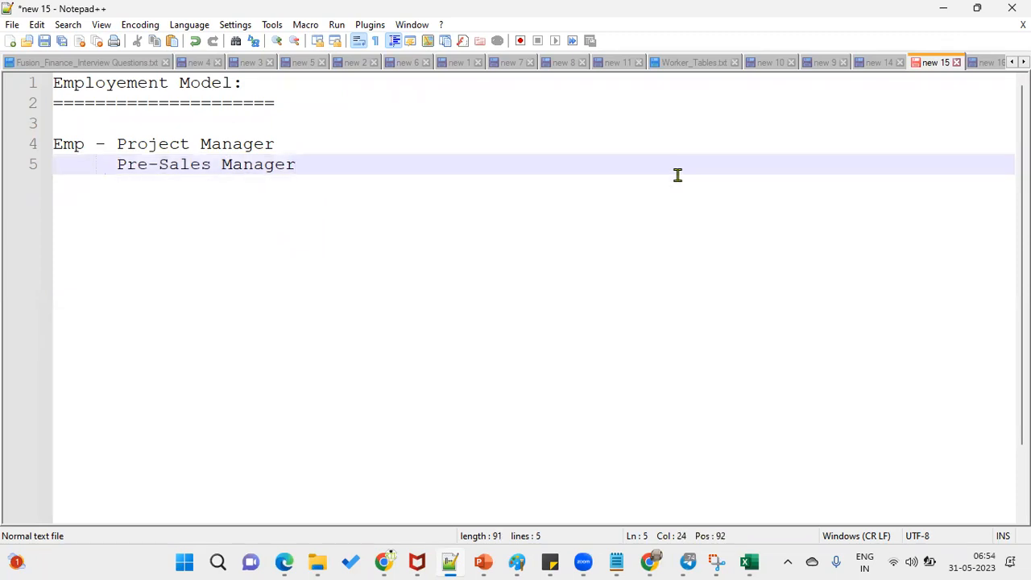
- Leave a blank line after "Pre-Sales Manager" and add the line "Work Relationship"
key("Return")
key("BackSpace")
key("BackSpace")
key("Return")
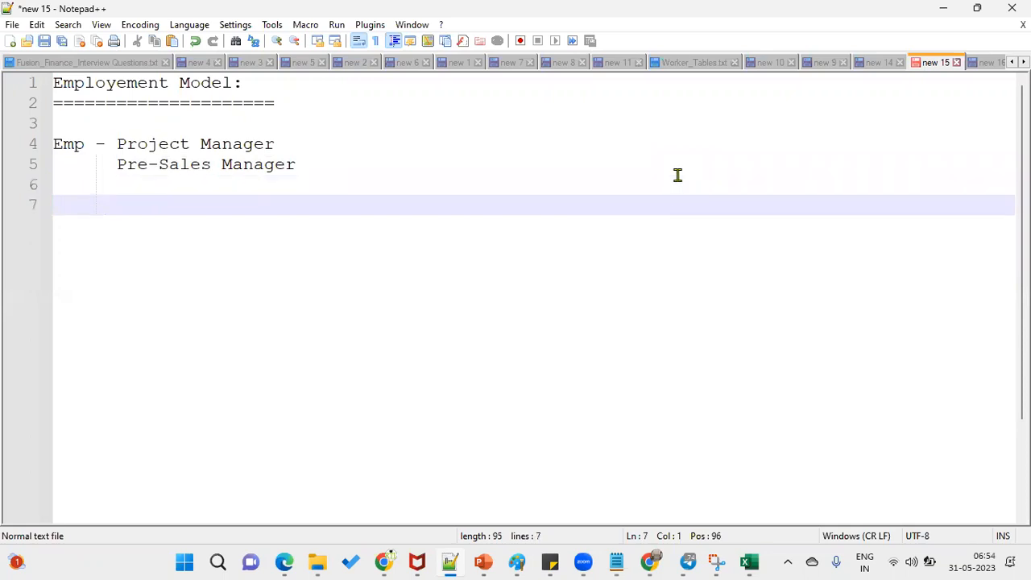
type("Work Relationship")
key("Return")
- Add the lines "Employement Model" and "Employement Terms" below "Work Relationship"
type("E")
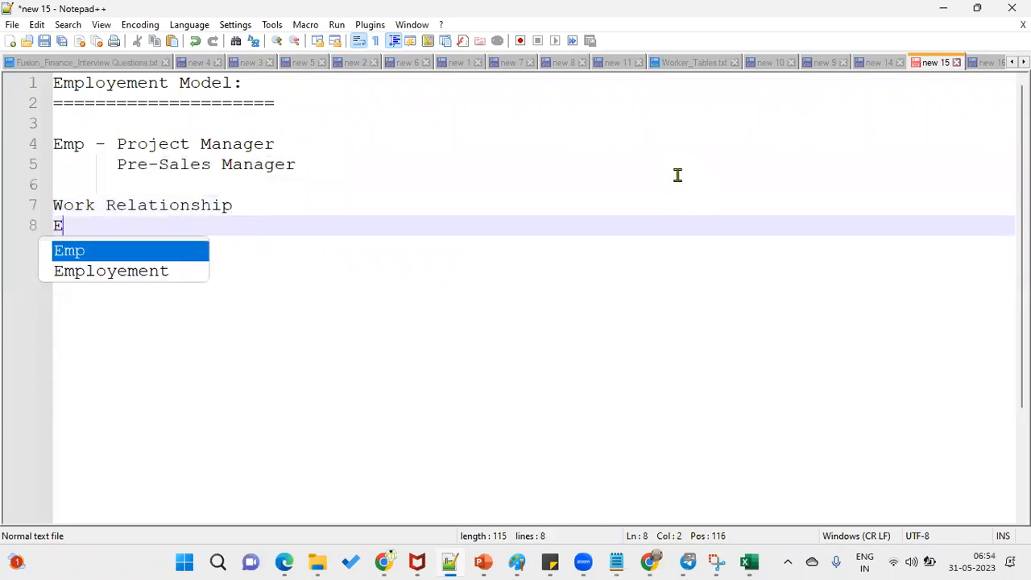
type("mployement Model")
key("Return")
key("Return")
type("A")
key("BackSpace")
type("Employeme")
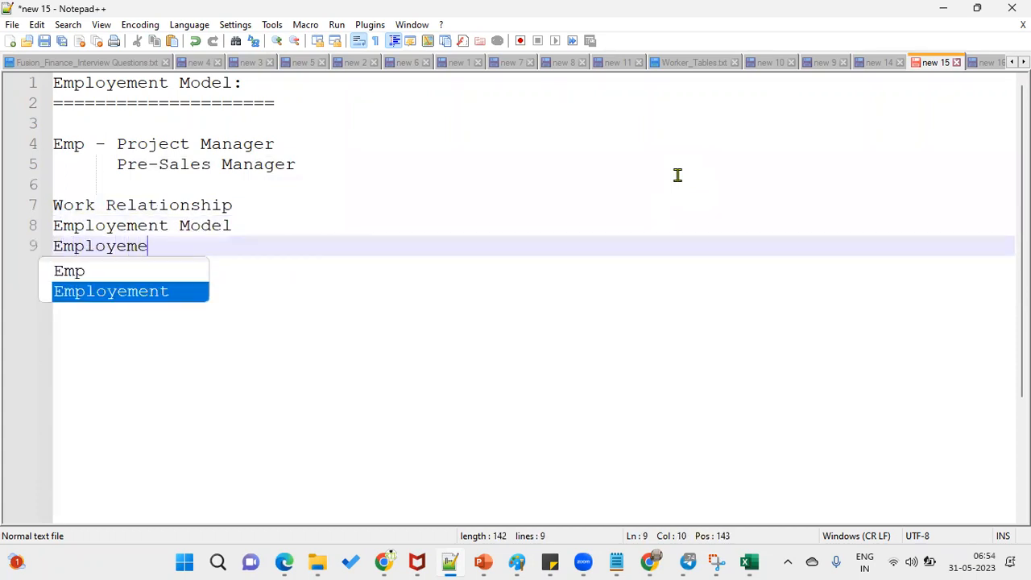
type("nt Terms")
key("Return")
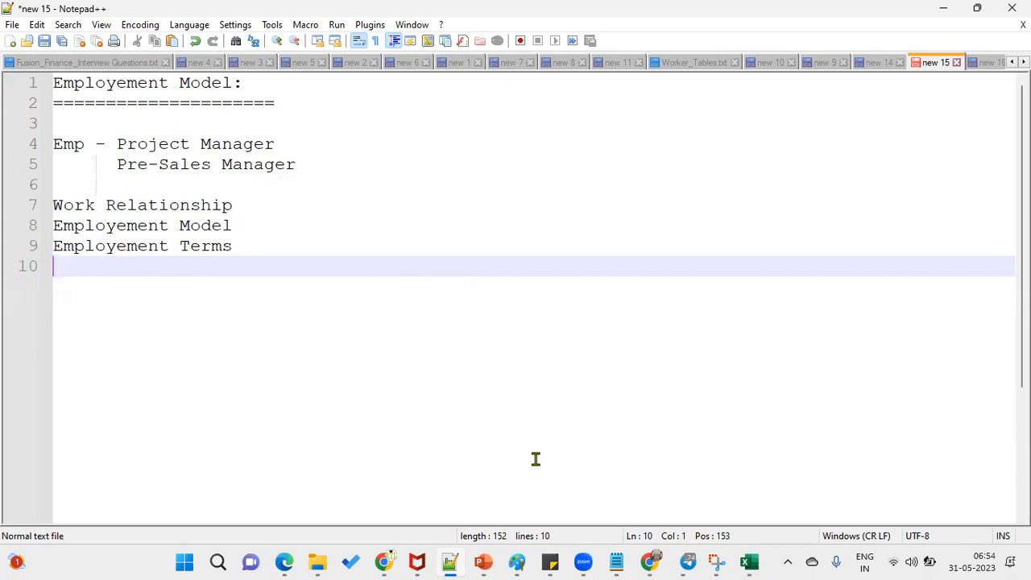
- Complete the "Work Relationship" line with ": Employee , Contingent worker , Non-worker"
left_click_drag(233, 205, 54, 205)
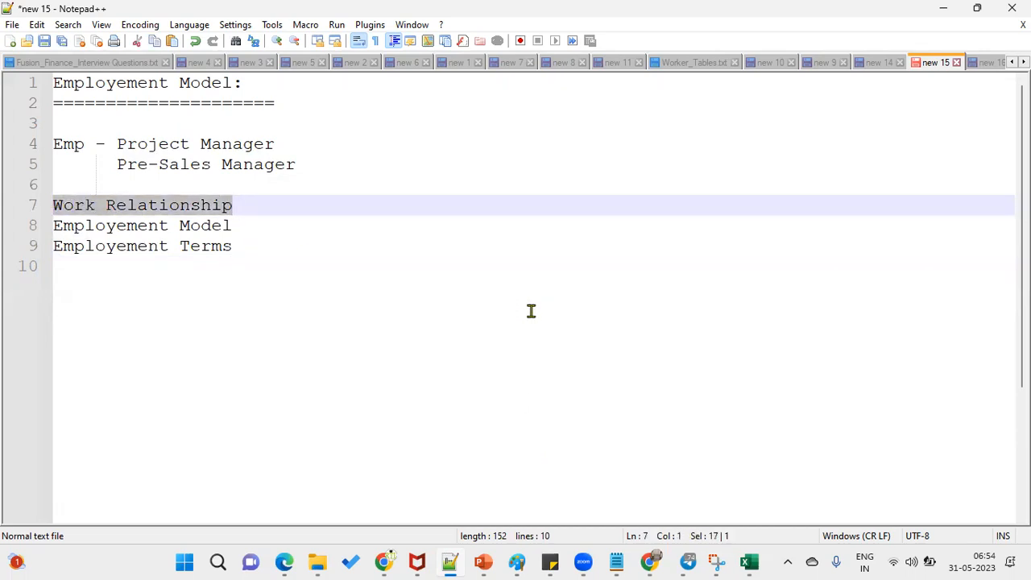
left_click(338, 212)
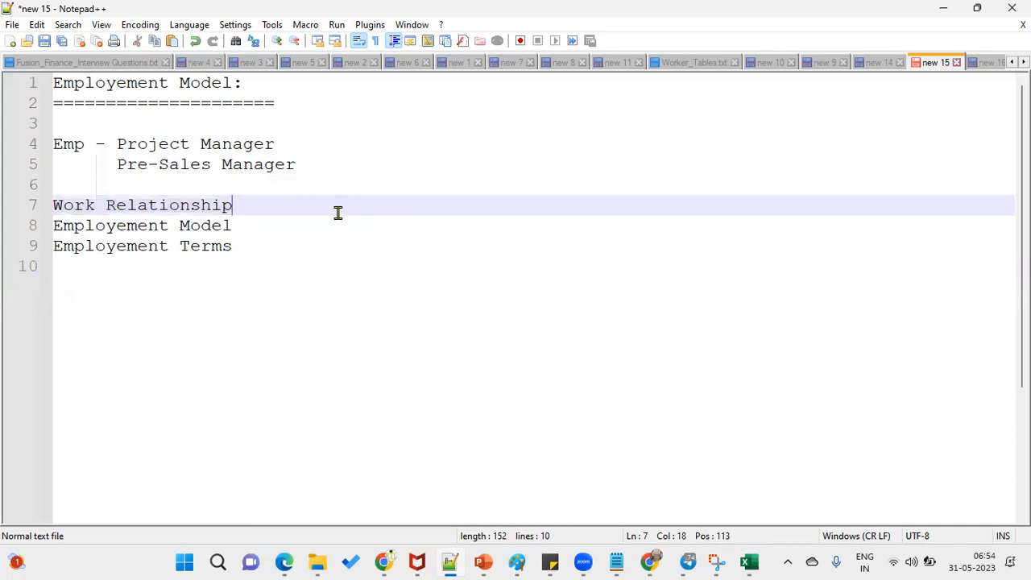
type(": Em")
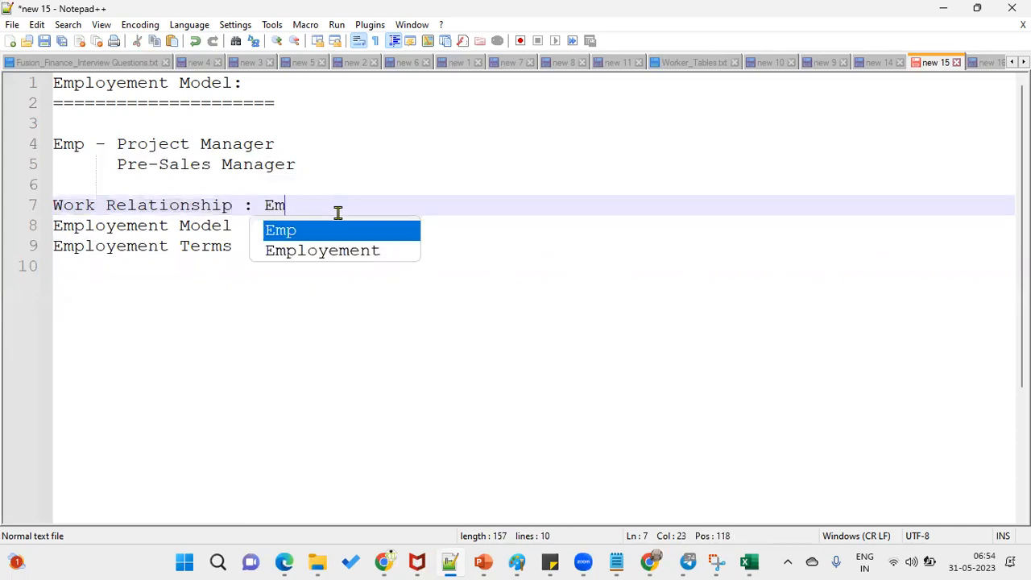
type("ployee ")
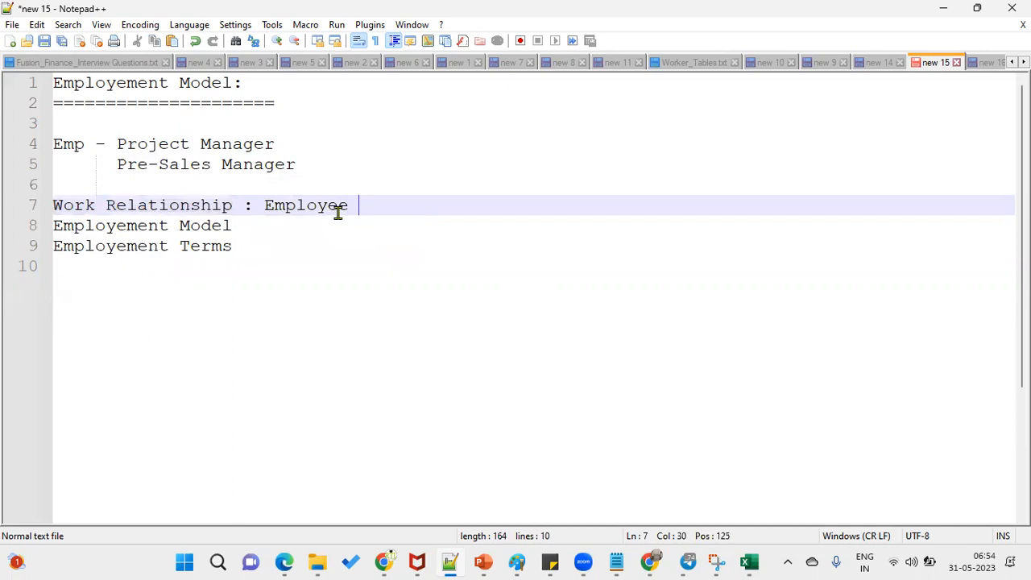
type(", Contingem")
key("BackSpace")
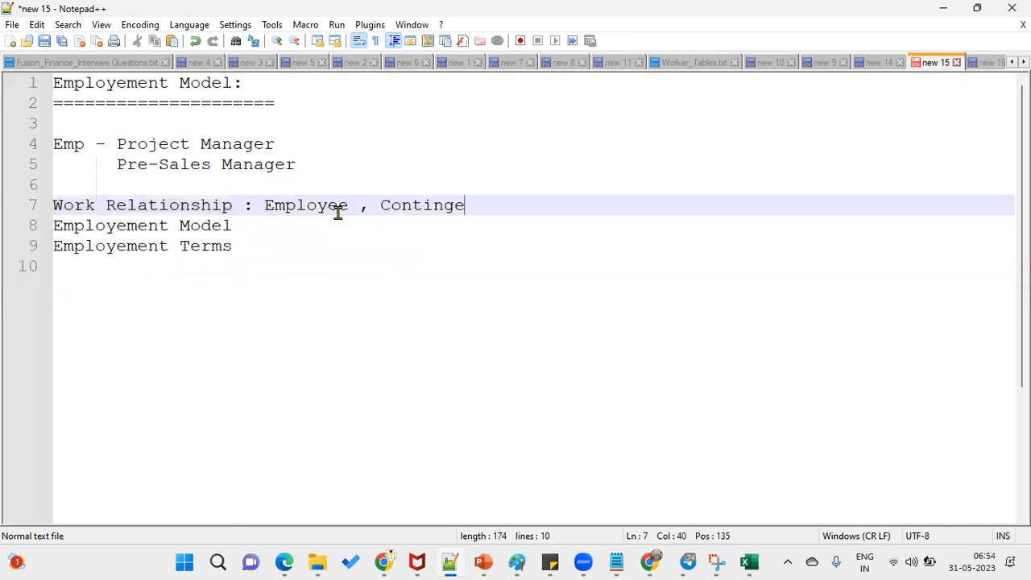
type("nt worker ")
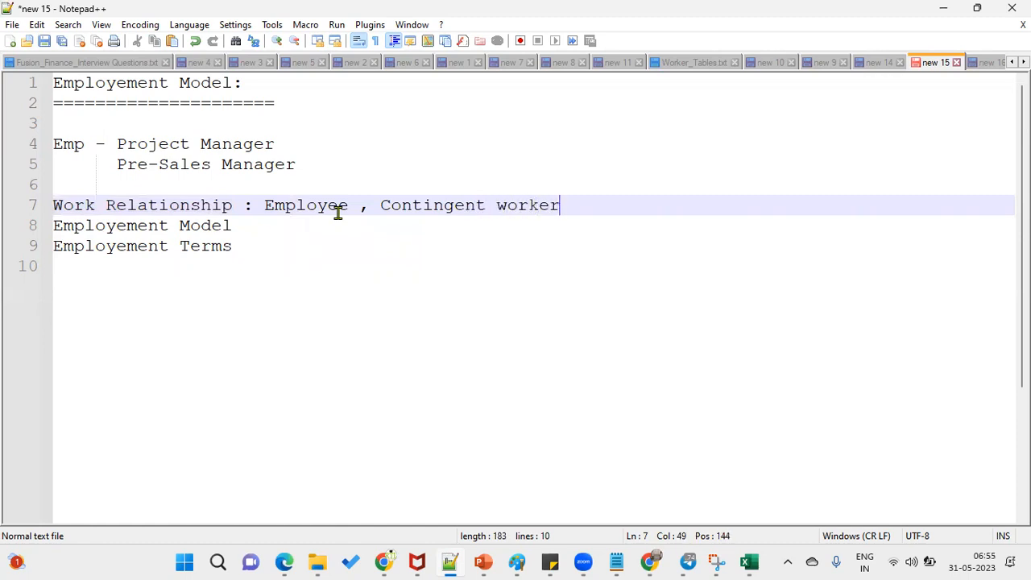
type(", Non-worker")
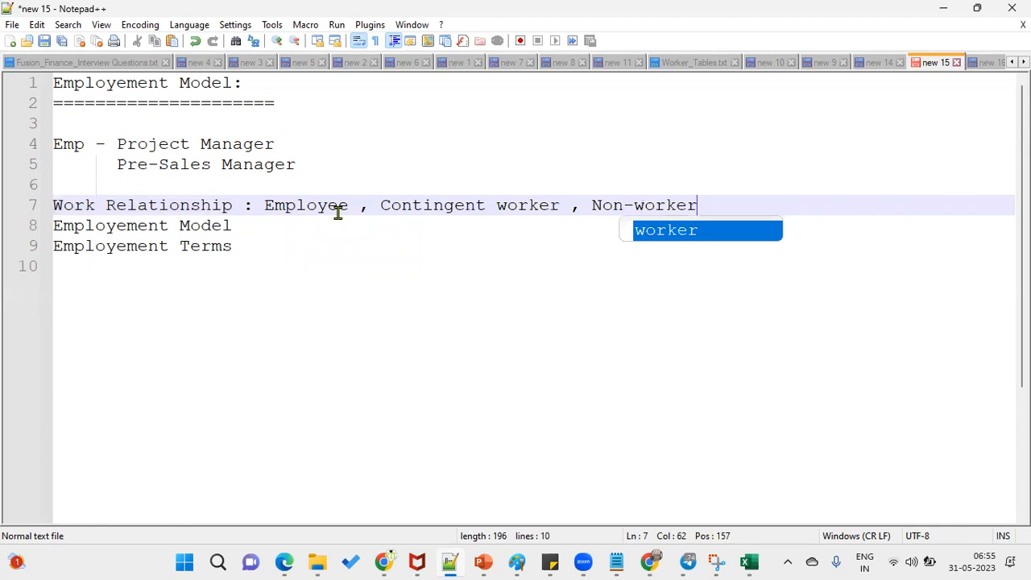
- Replace the text "Employement Model" on line 8 with "Assignment" and pad it with spaces up to the colon column
left_click(336, 226)
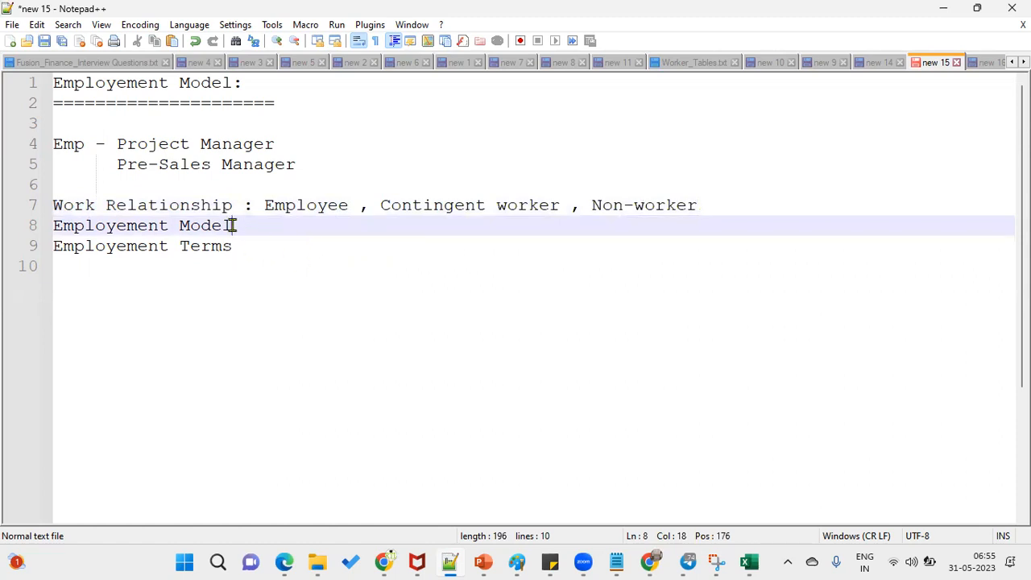
left_click_drag(239, 226, 49, 226)
type("Assign")
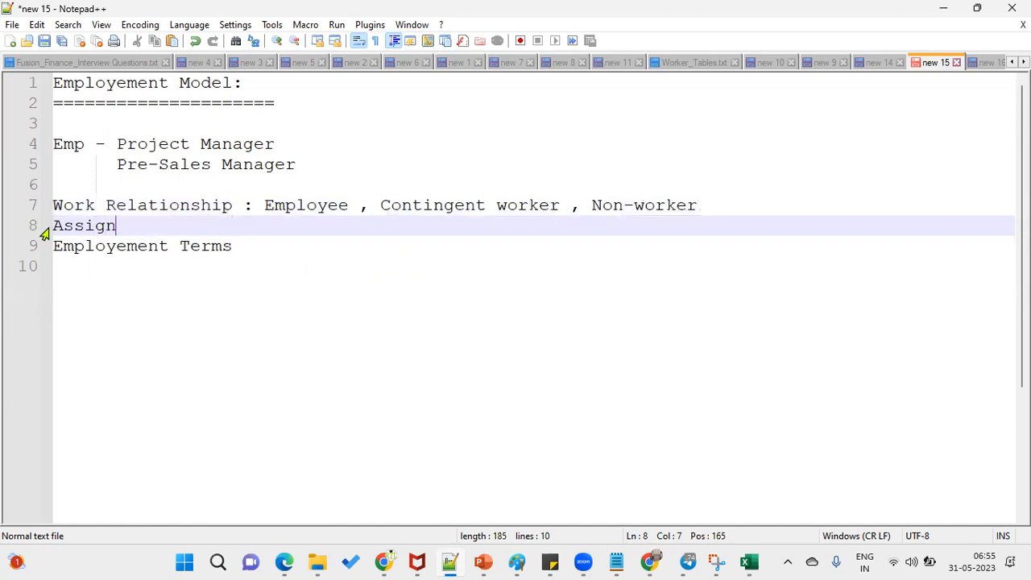
type("ment        ")
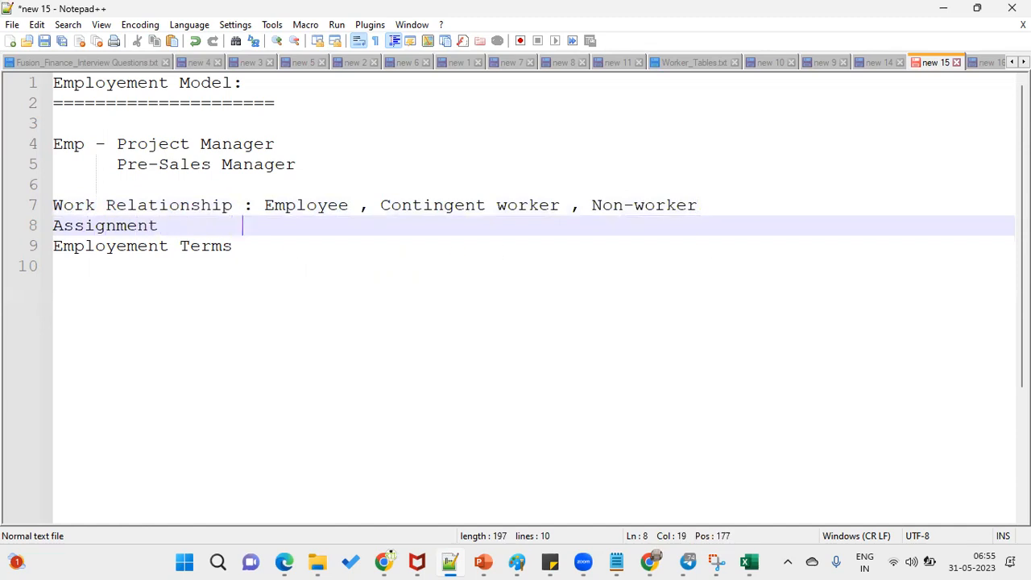
- Complete the "Assignment" line with ": Set of Information ,BU,Depart,Loca,job,position,grade,manager..."
type(": S")
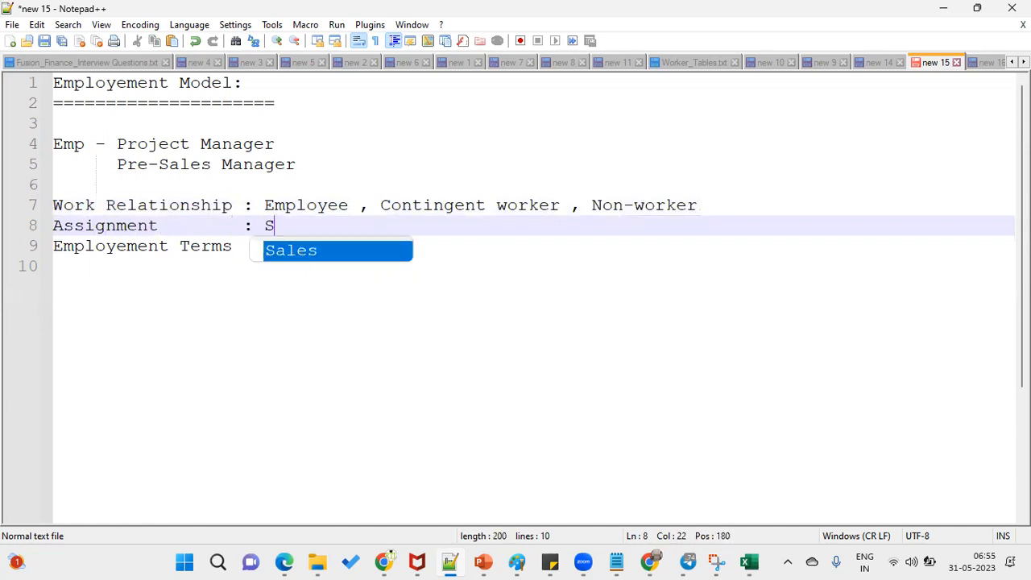
type("et of Informa")
key("BackSpace")
type("I")
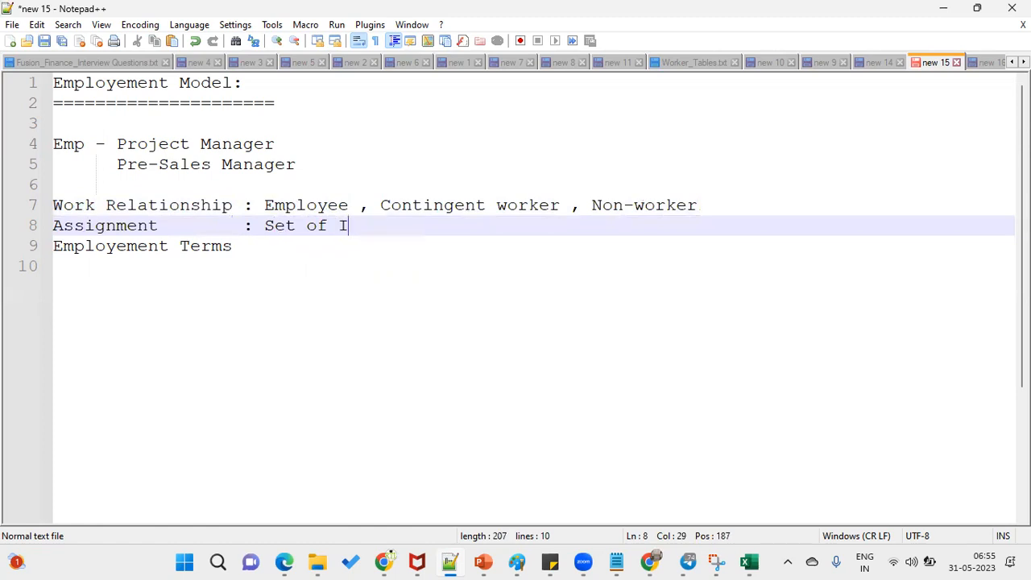
type("nformation ,")
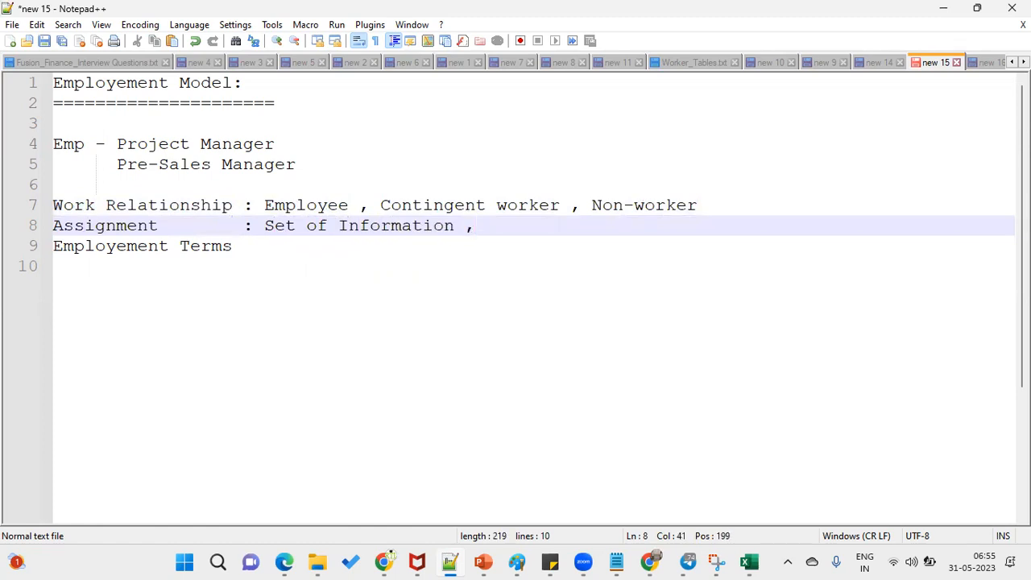
type("BU,Depa")
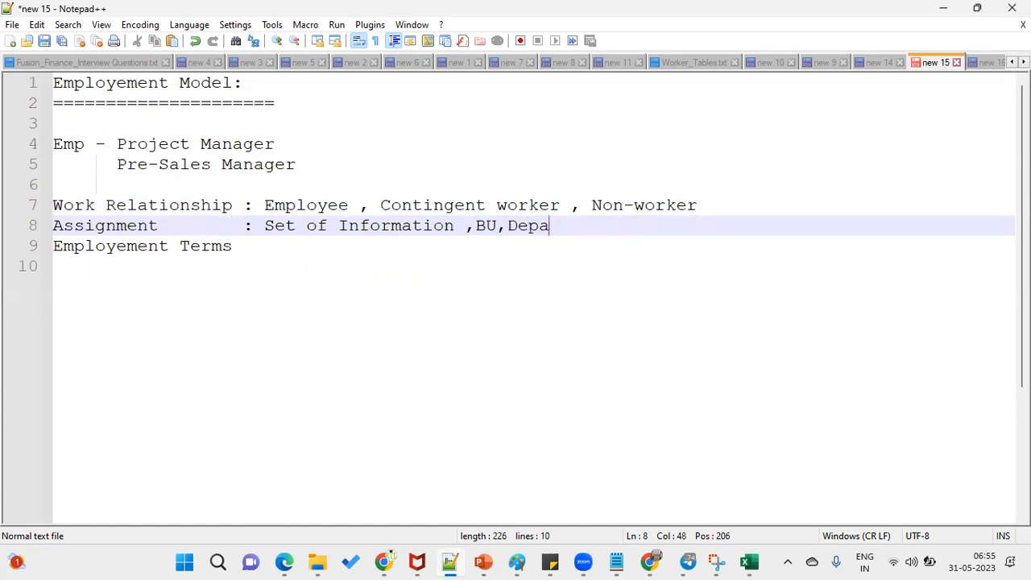
type("rt,Loca")
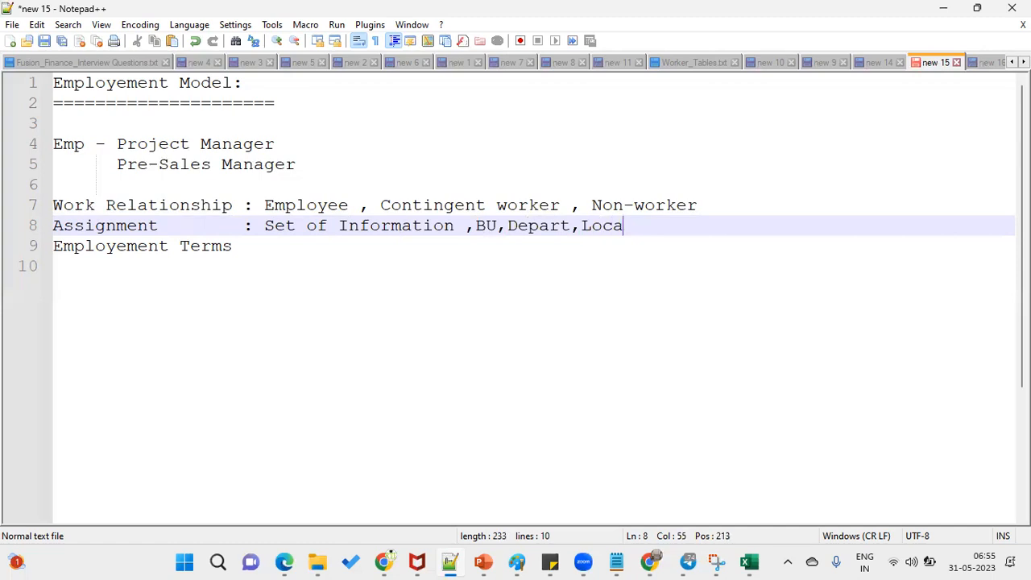
type(",job,posit")
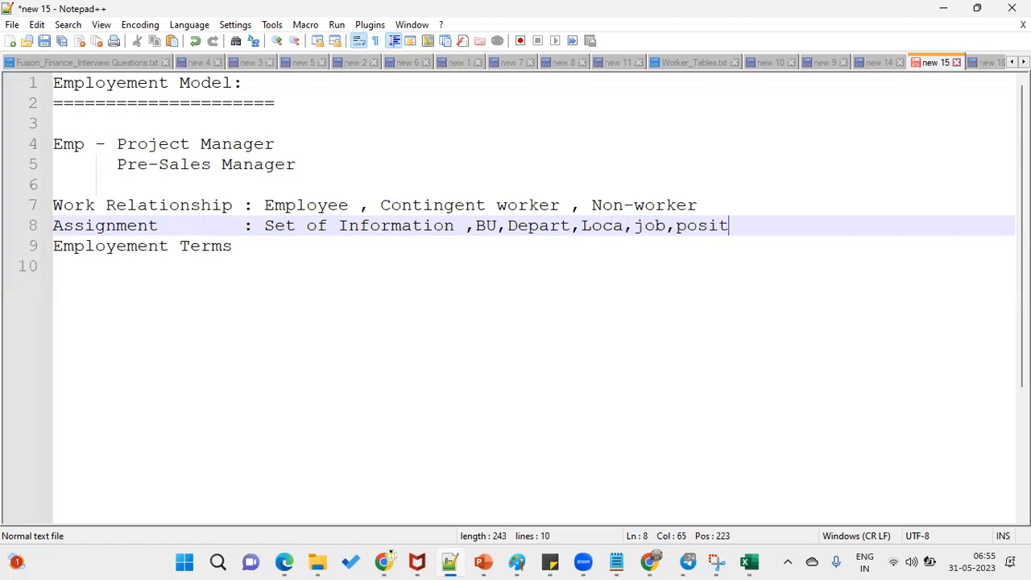
type("ion,grade,")
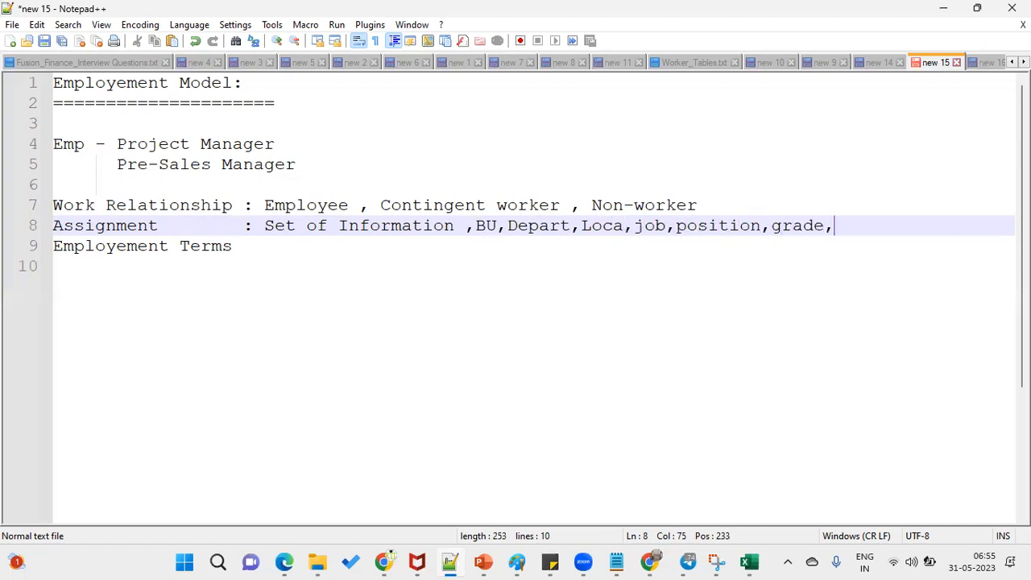
type("manager...")
- Complete the "Employement Terms" line with ": full-time 1 Year , 2 Years Part Time" and add blank lines below it
left_click(250, 247)
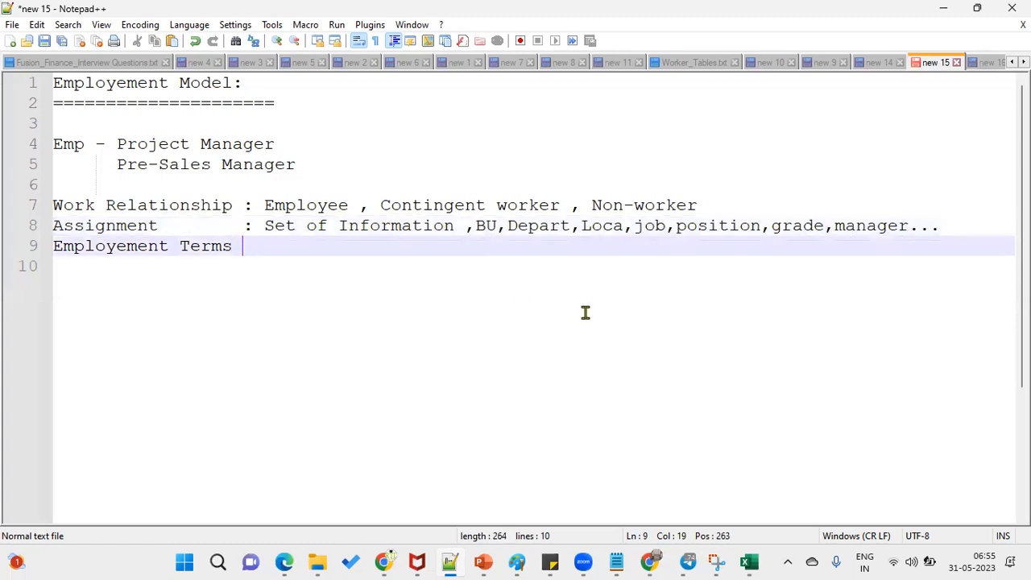
type(": full_")
key("BackSpace")
type("-time 1 Yea")
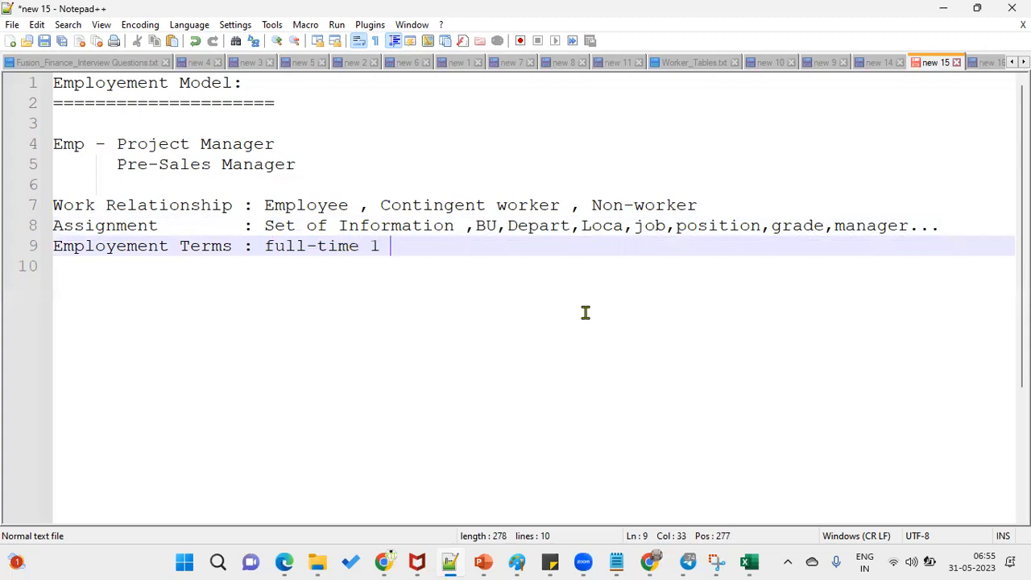
key("BackSpace")
type("ear ,  2 Y")
key("Escape")
type("eras")
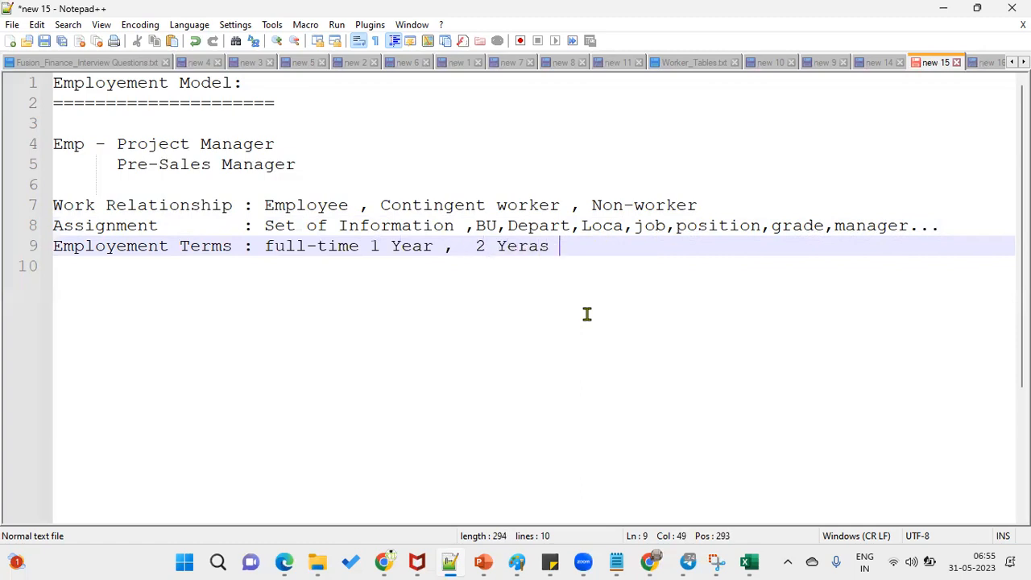
key("BackSpace")
key("BackSpace")
key("BackSpace")
type("ars Part Time")
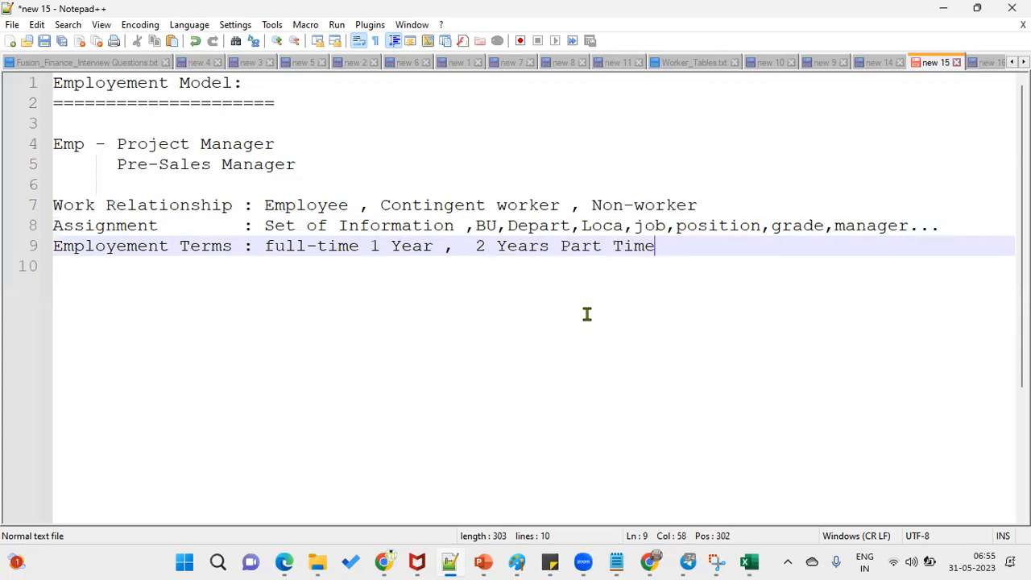
key("Return")
key("Return")
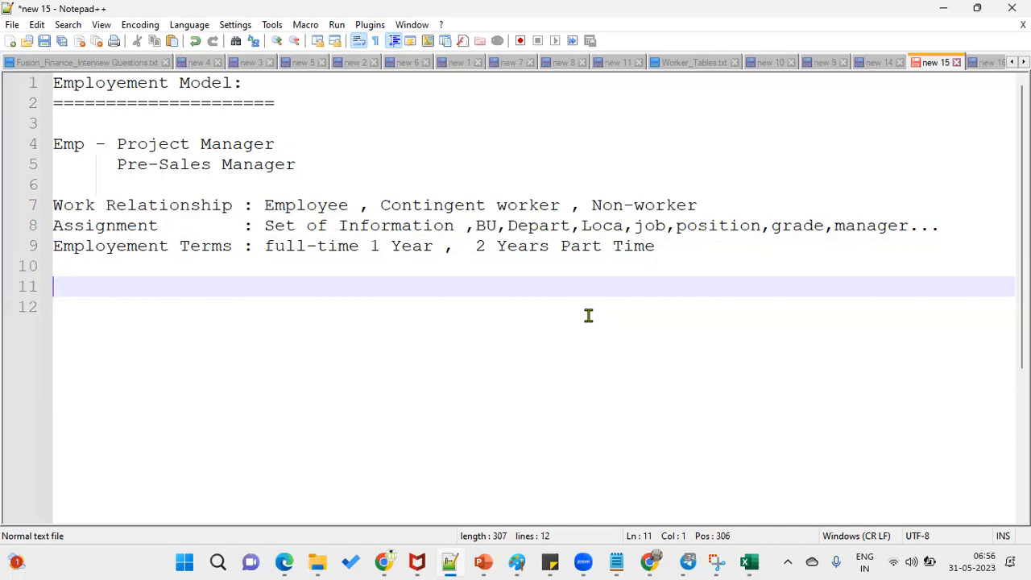
- Add "Two-Tier" on line 11 and "Three-Tier" on line 12 of the notes
type("Two-Tier")
key("Return")
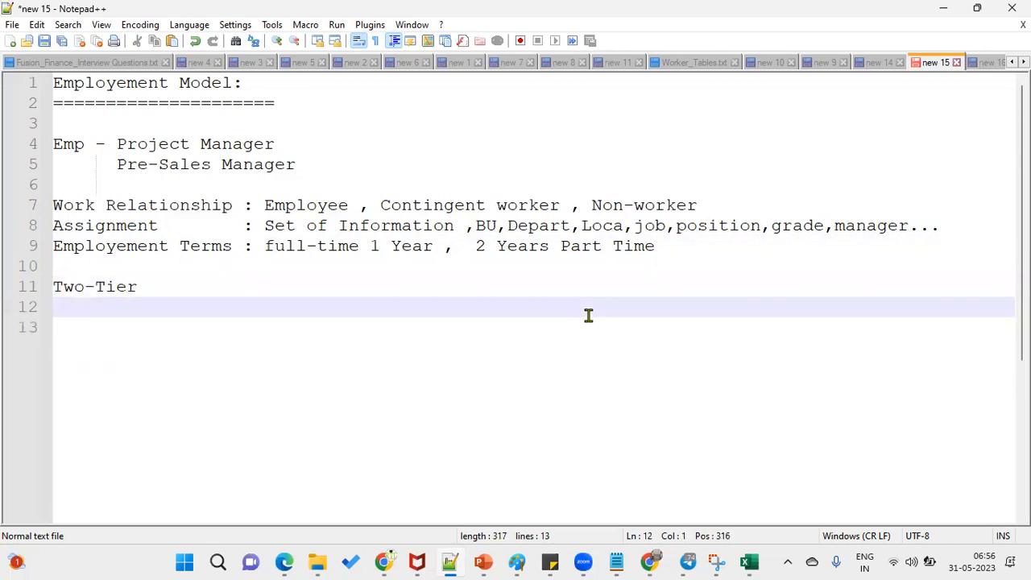
type("three-Tier")
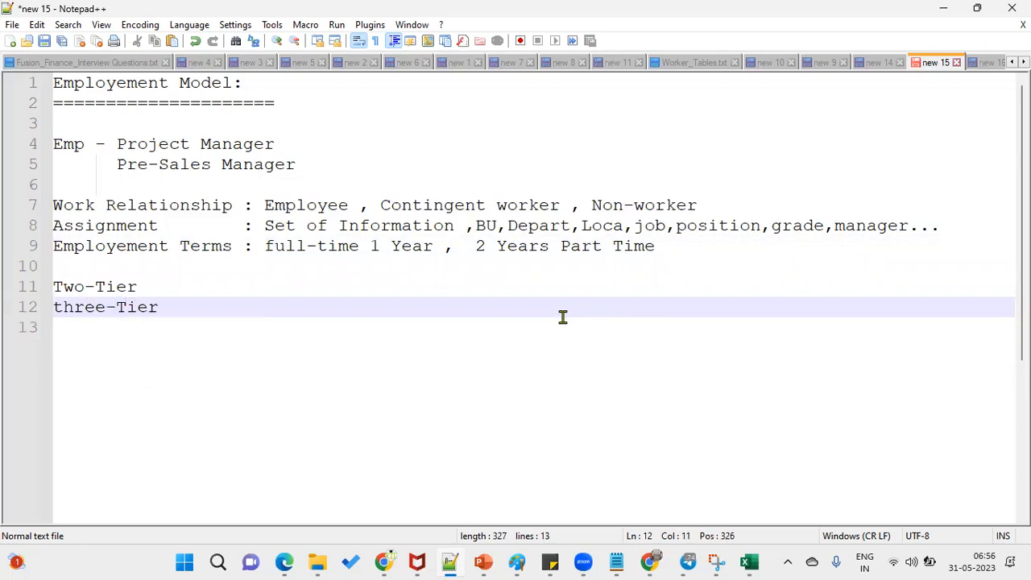
left_click_drag(63, 308, 52, 309)
type("T")
key("End")
- Bookmark the "Work Relationship", "Assignment" and "Employement Terms" lines and highlight the text "Two-Tier"
left_click(46, 206)
left_click(46, 227)
left_click(46, 245)
left_click_drag(255, 246, 47, 250)
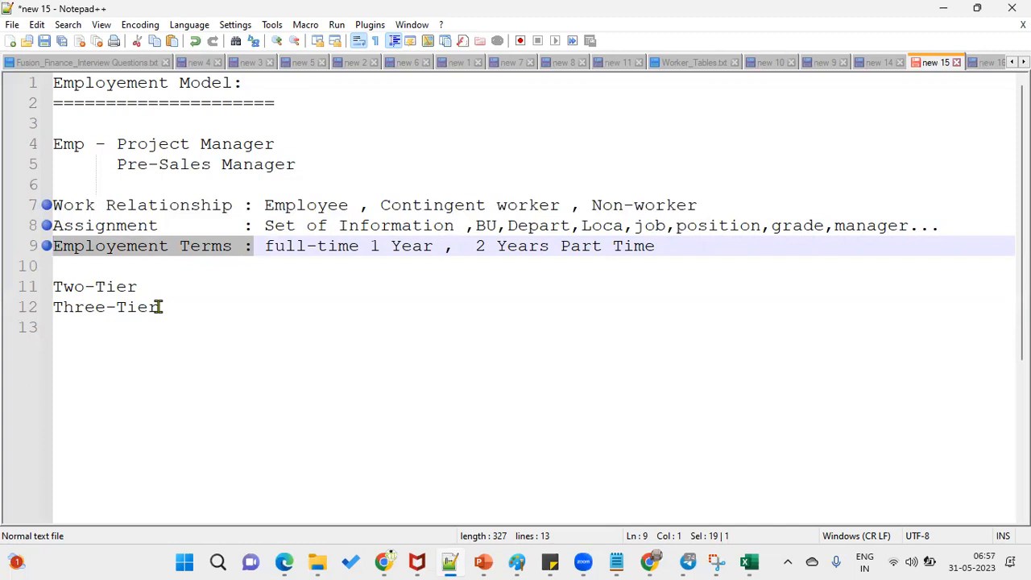
left_click_drag(137, 287, 39, 287)
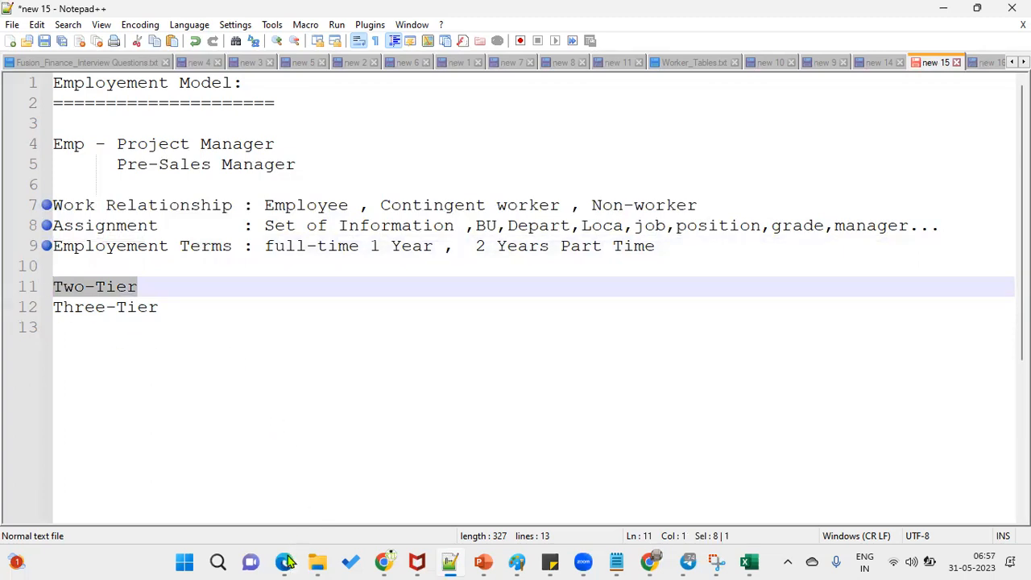
- Switch to the Edge browser, close the "may solutions" enterprise page and show the browser in full screen
left_click(458, 561)
left_click(958, 123)
left_click(974, 38)
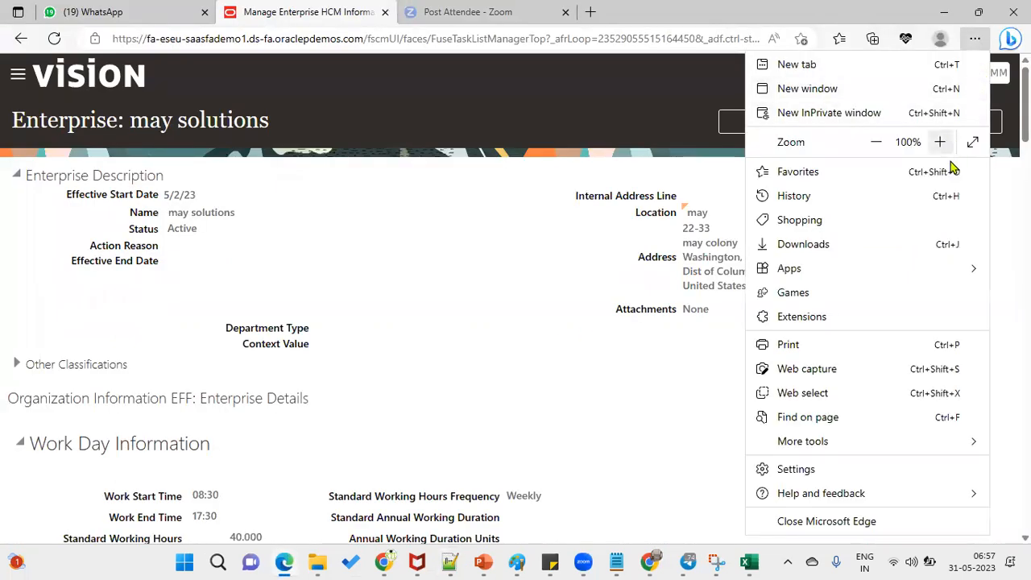
left_click(973, 142)
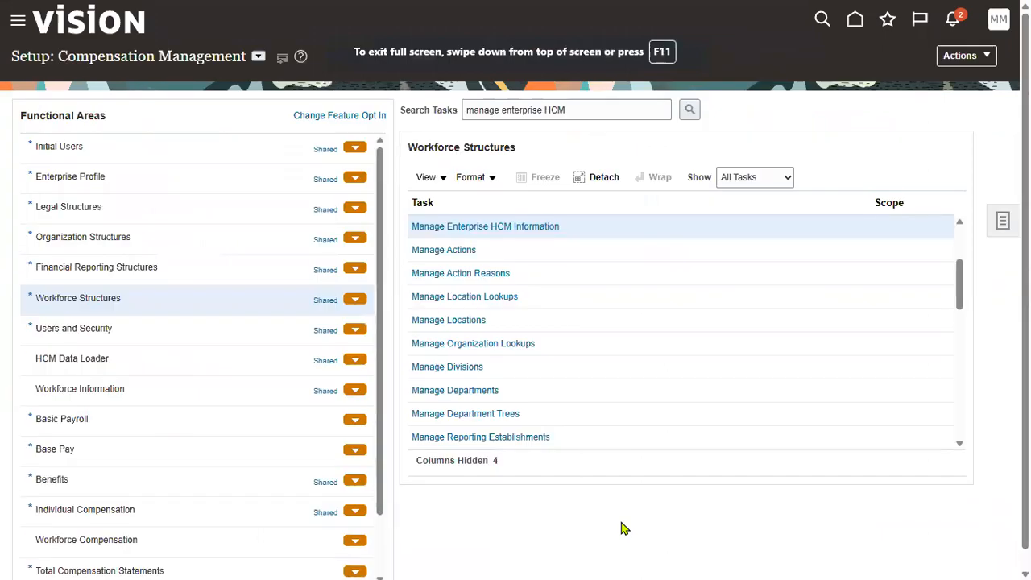
- Switch back to Notepad++ and add "Enterprise level" on line 15, below the tier lines
key("alt+Tab")
left_click(485, 417)
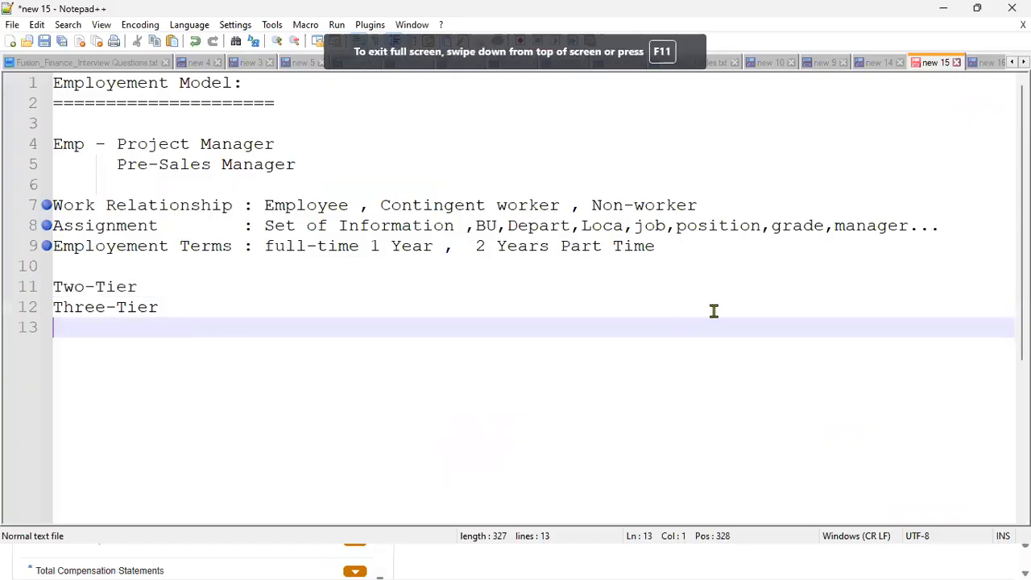
key("Return")
key("Return")
type("Enterpruse")
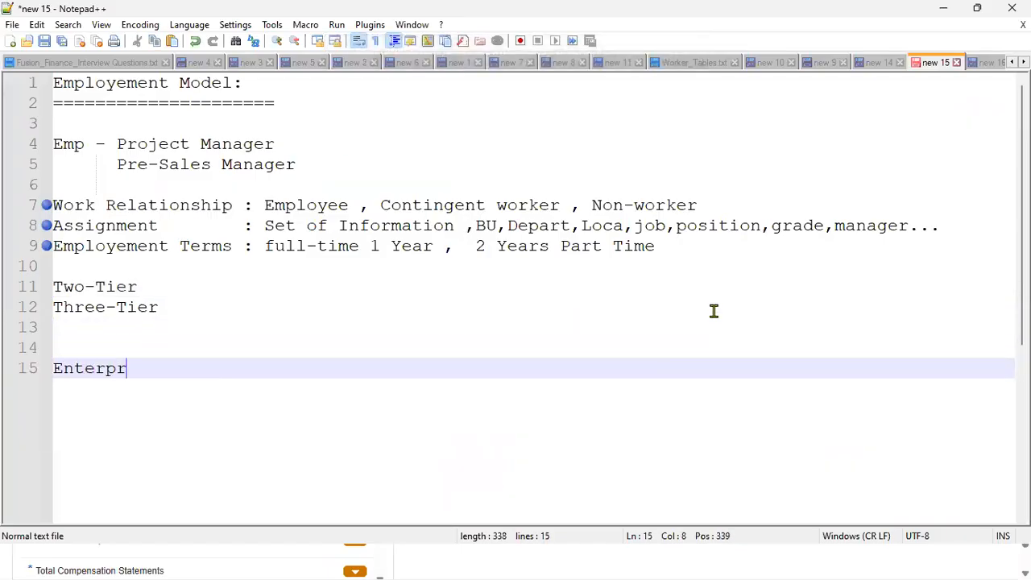
key("BackSpace")
key("BackSpace")
key("BackSpace")
type("ise ")
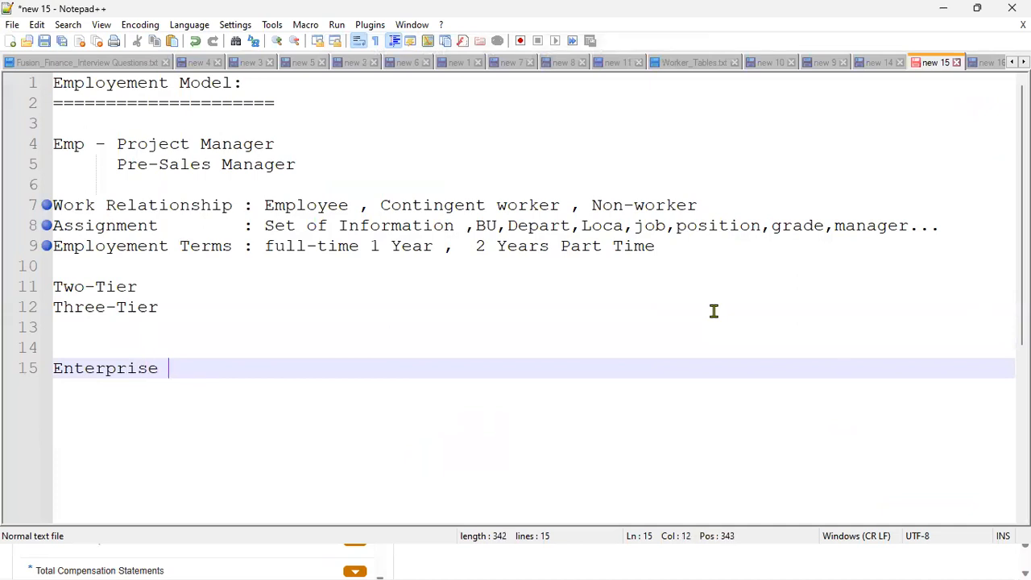
type("level")
- Add "(or)" and "Legal Entity" on separate lines below "Enterprise level"
key("Return")
type("(or)")
key("Return")
type("Le")
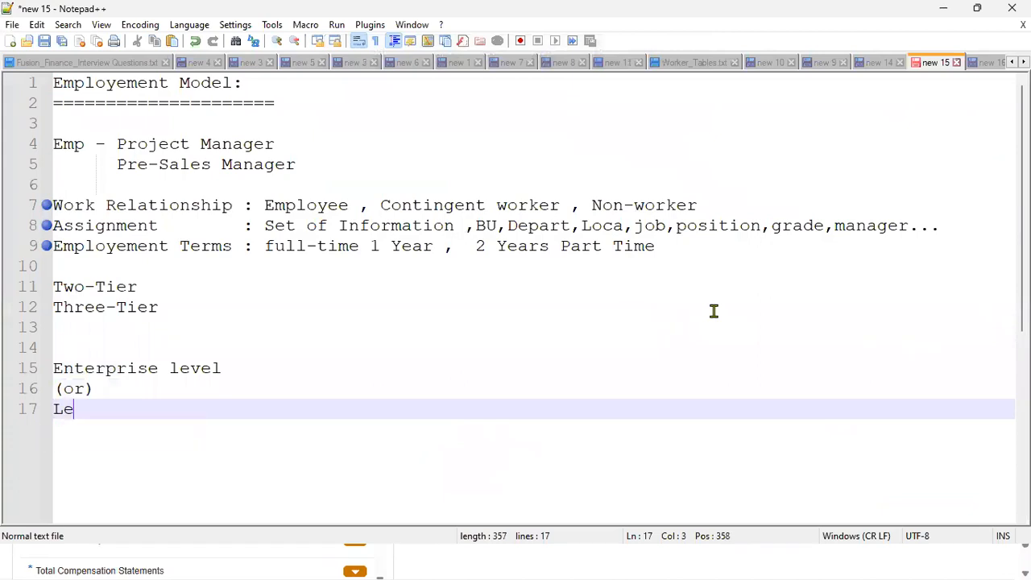
type("gal Entity")
key("Return")
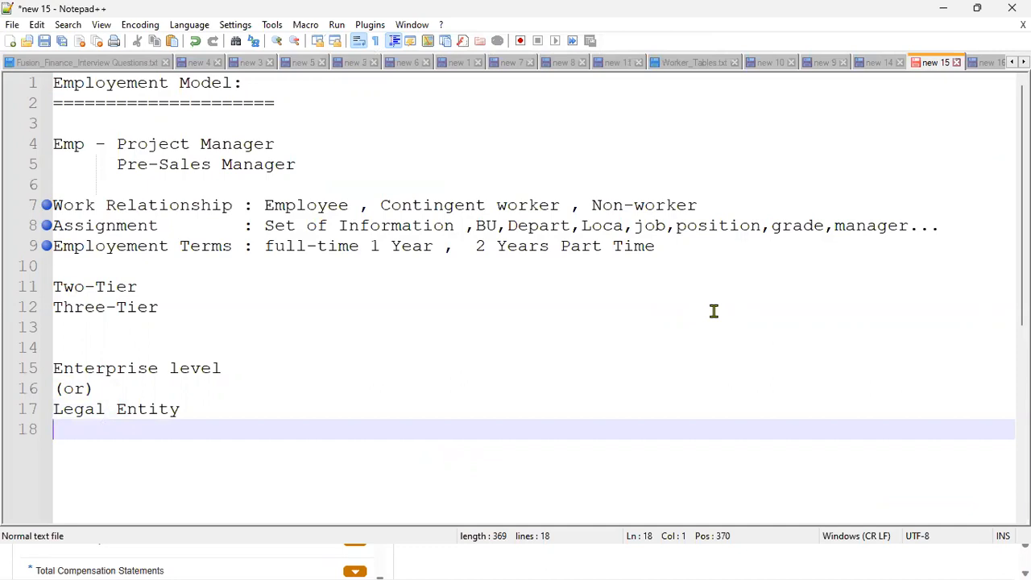
- Highlight the "Enterprise level" and "Legal Entity" lines in turn to compare the two setup levels
left_click_drag(237, 371, 9, 367)
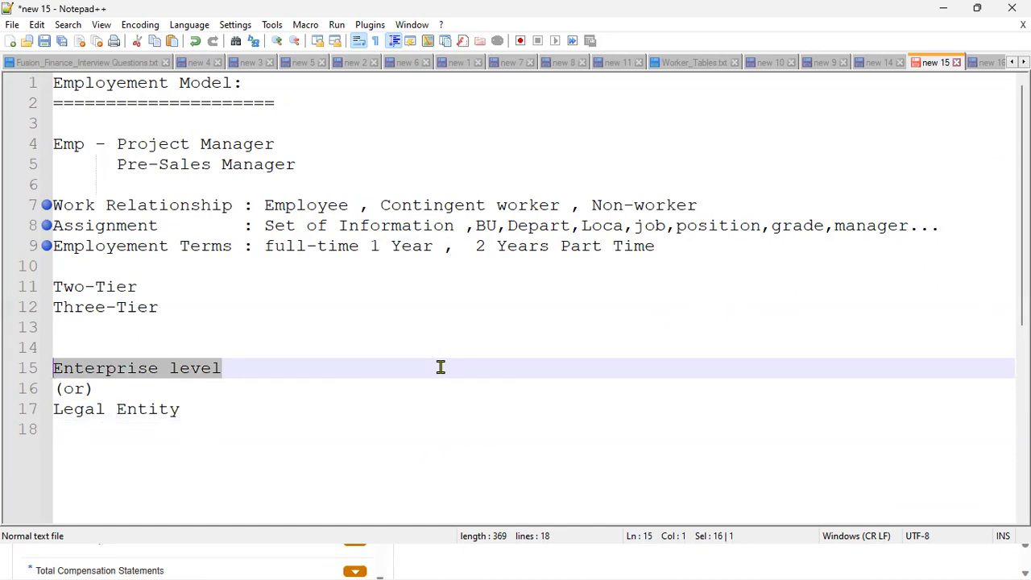
left_click_drag(190, 411, 51, 410)
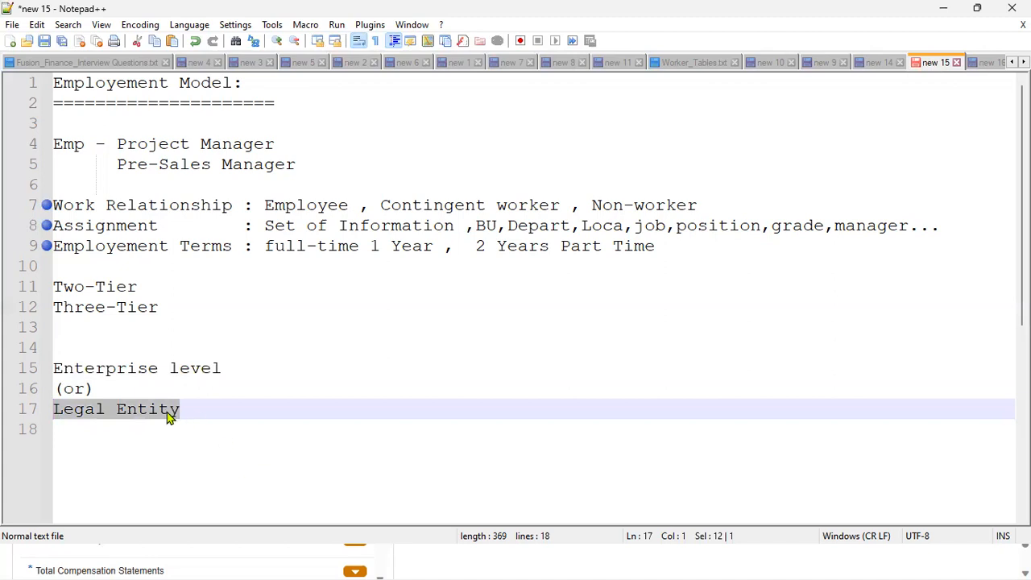
left_click_drag(221, 367, 32, 368)
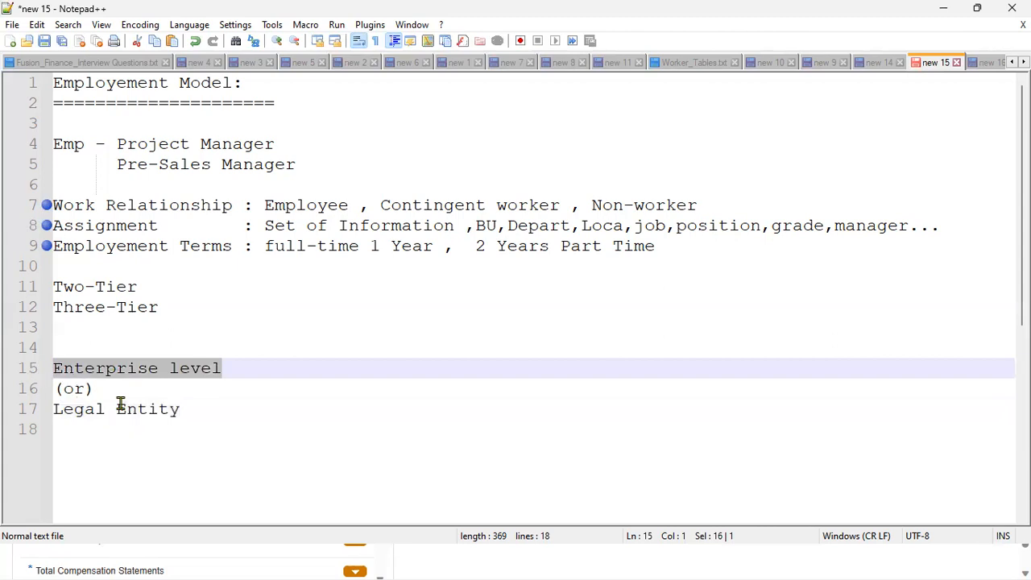
left_click_drag(194, 411, 12, 411)
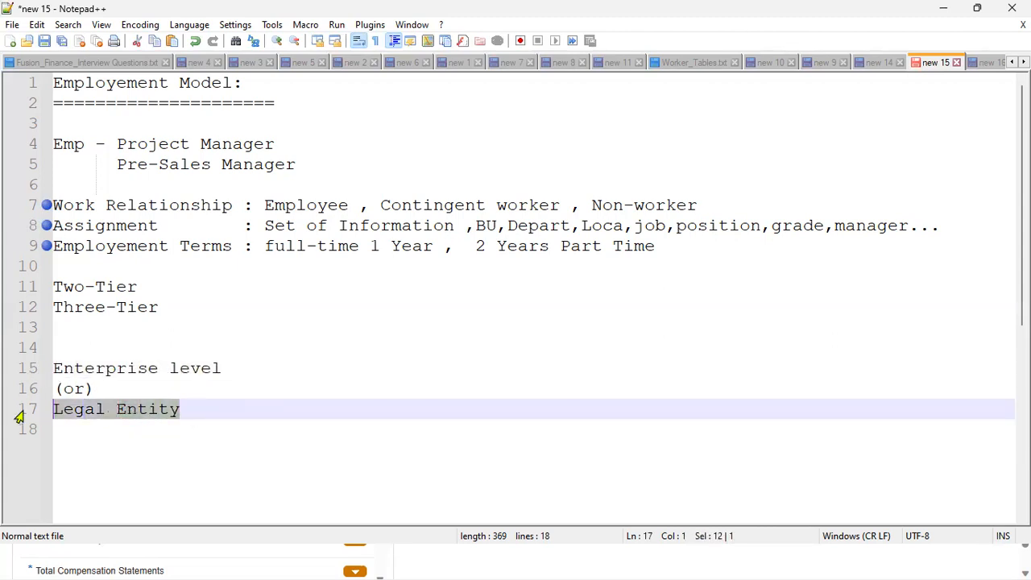
- Append "level" to the "Legal Entity" line
left_click(221, 409)
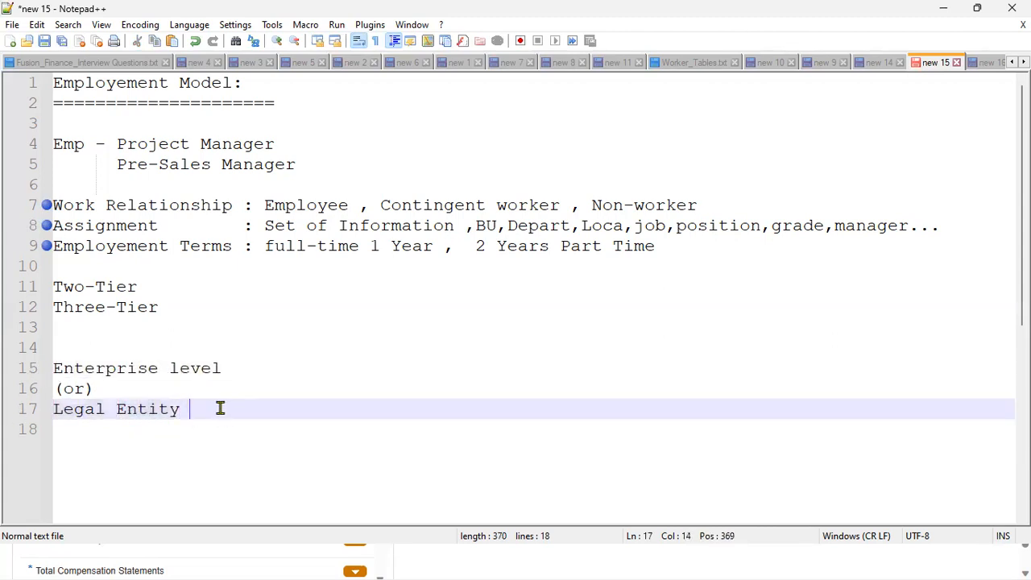
type("level")
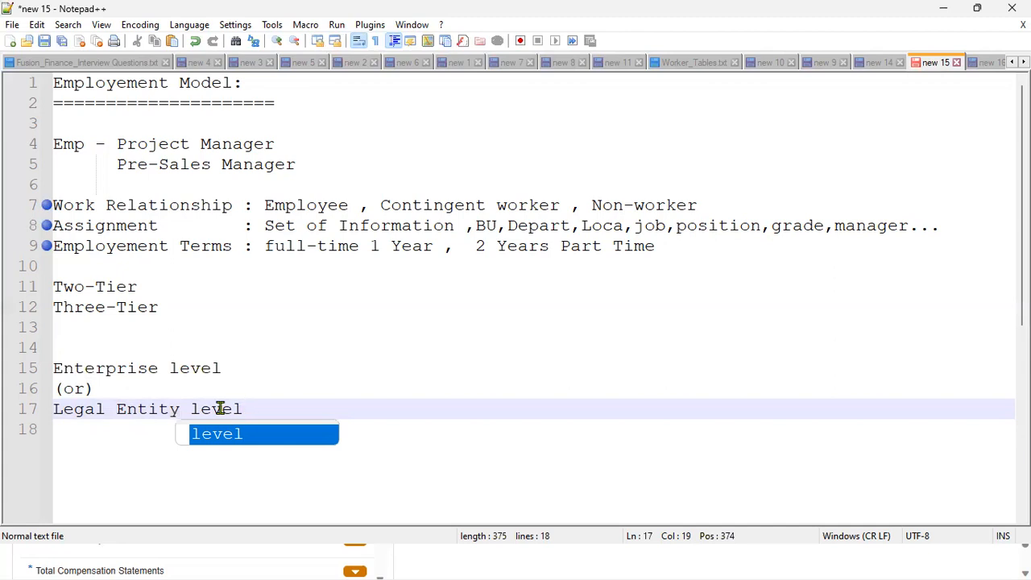
key("Escape")
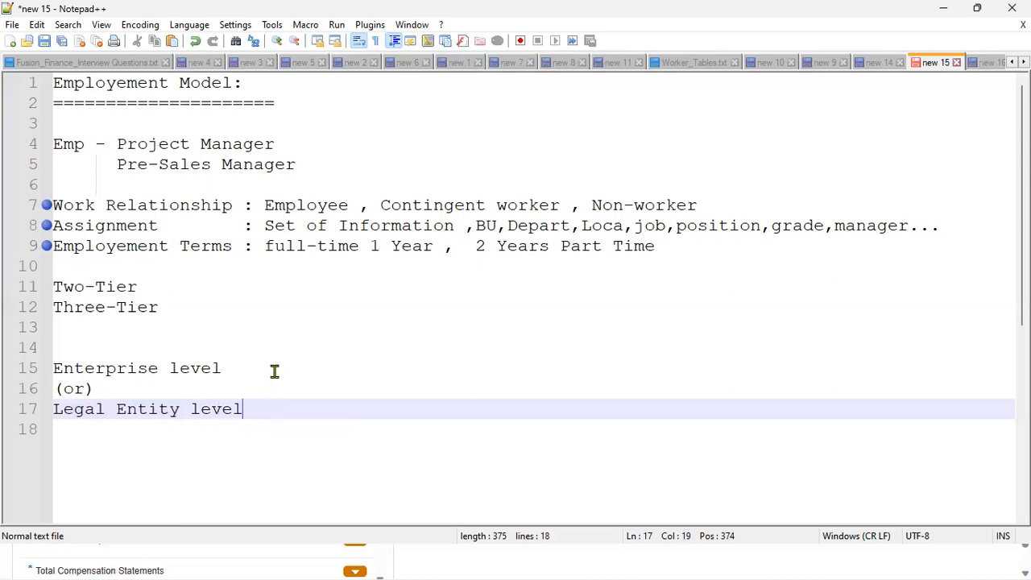
- Highlight "Two-Tier" and "Three-Tier" in turn to point out the two model types
left_click(274, 368)
left_click_drag(138, 287, 54, 287)
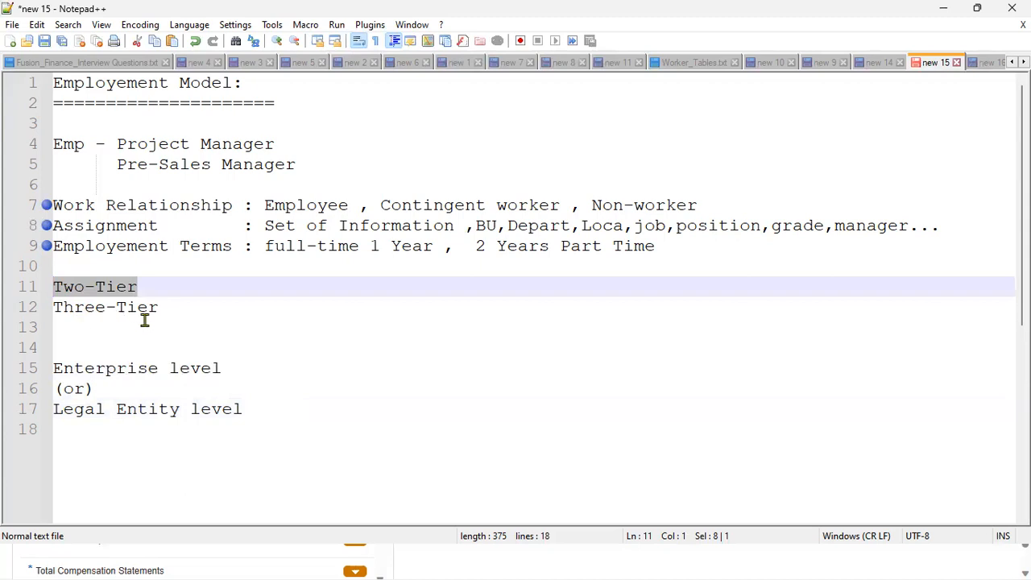
left_click(166, 306)
left_click_drag(167, 306, 40, 306)
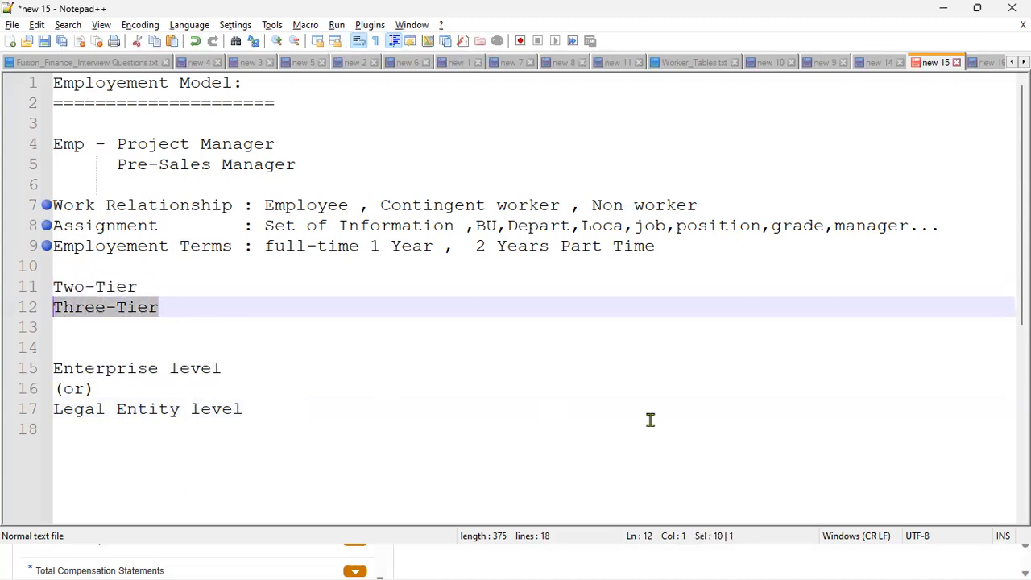
- Switch to the Oracle setup page in the browser, open Manage Enterprise HCM Information and start editing the "may solutions" enterprise
key("alt+Tab")
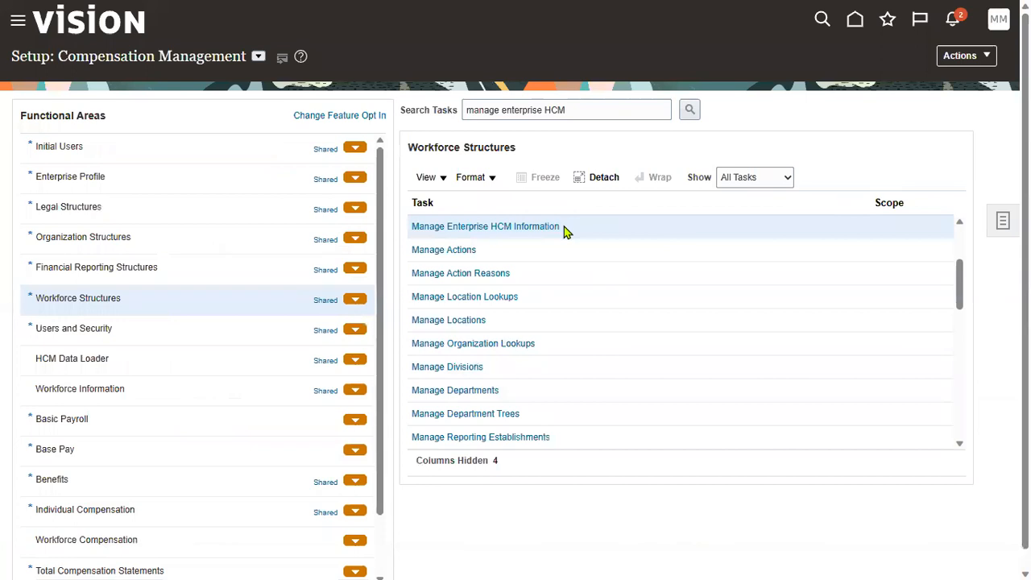
left_click(543, 233)
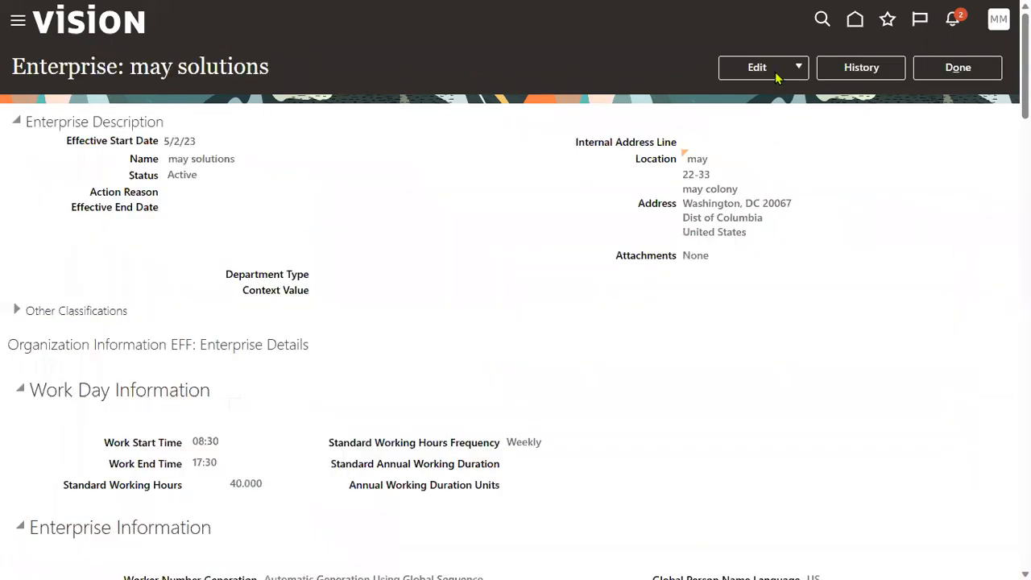
left_click(775, 71)
left_click(757, 116)
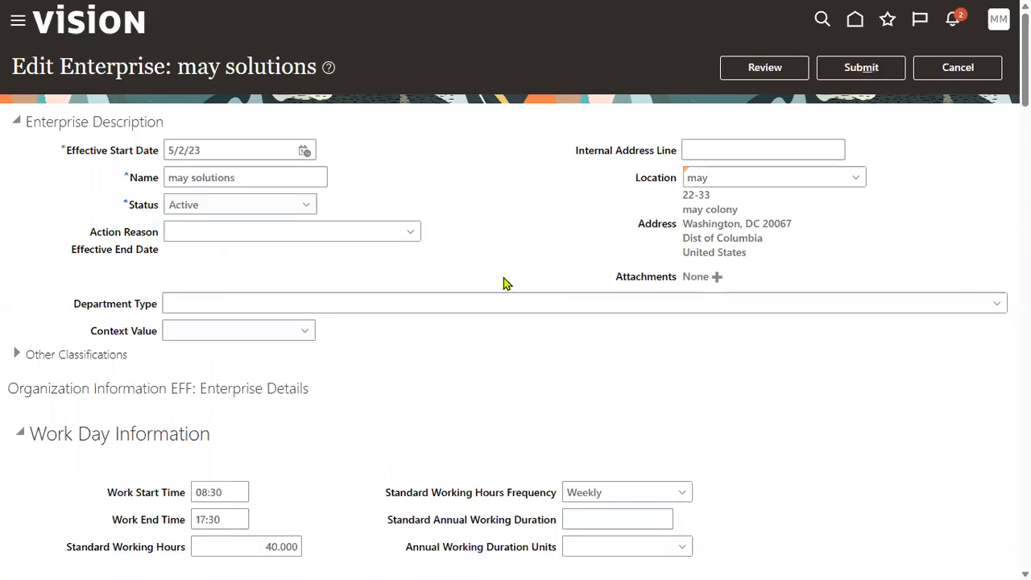
- Review the Employment Model options under Enterprise Information and choose "2 Tier - Single Assignment"
scroll(445, 367, "down", 2)
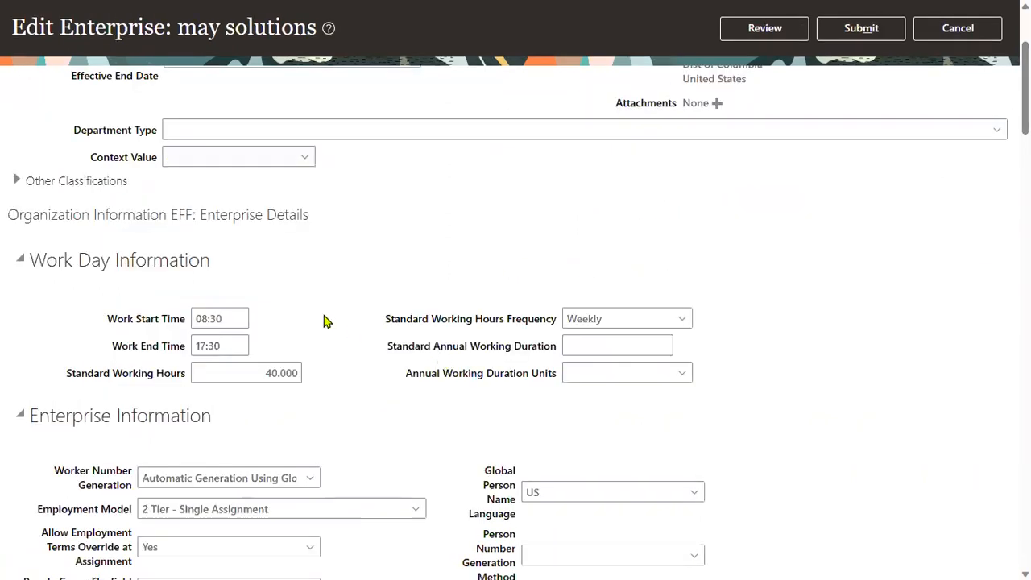
scroll(330, 320, "down", 5)
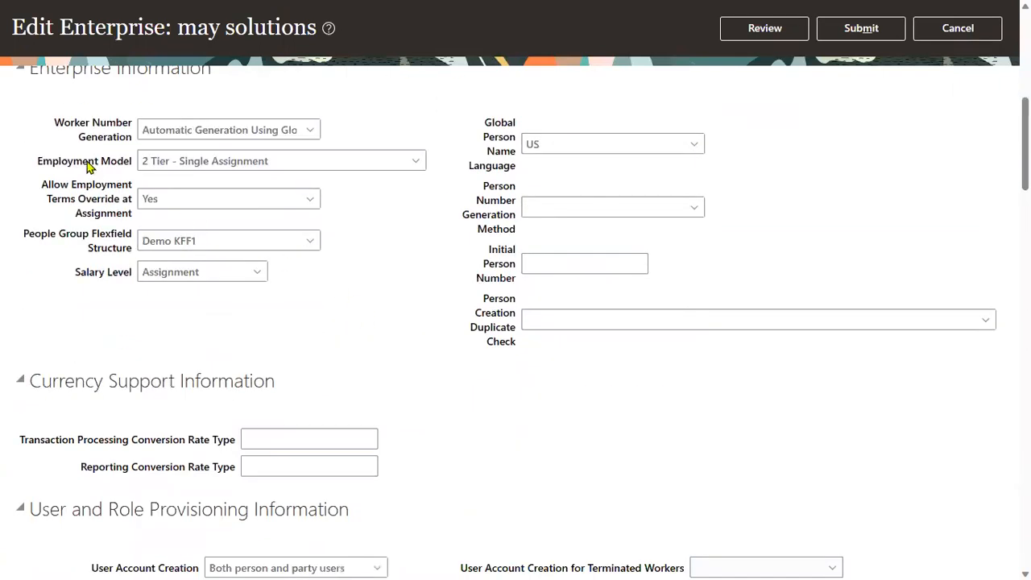
left_click_drag(40, 164, 133, 167)
left_click(459, 216)
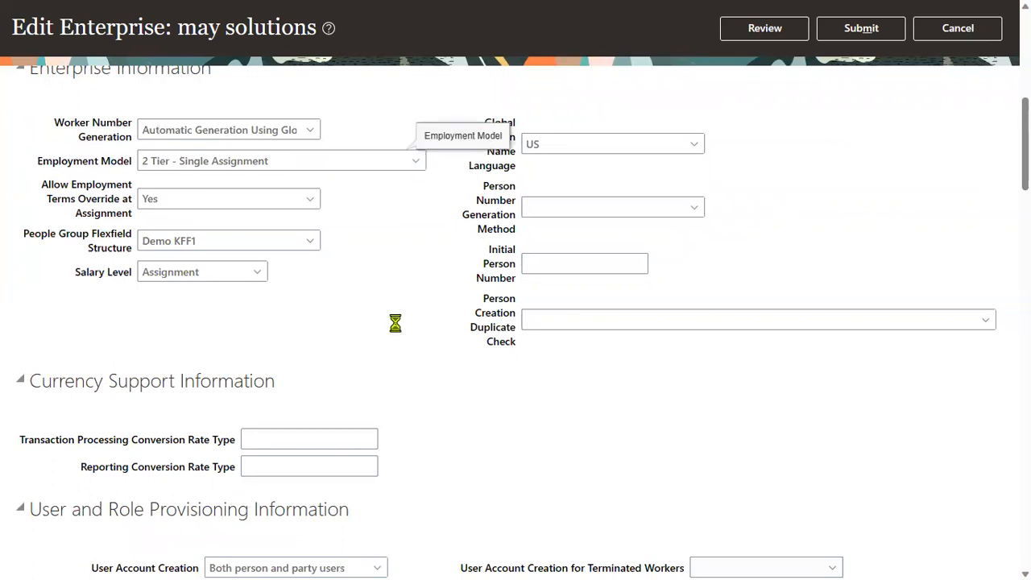
left_click(415, 161)
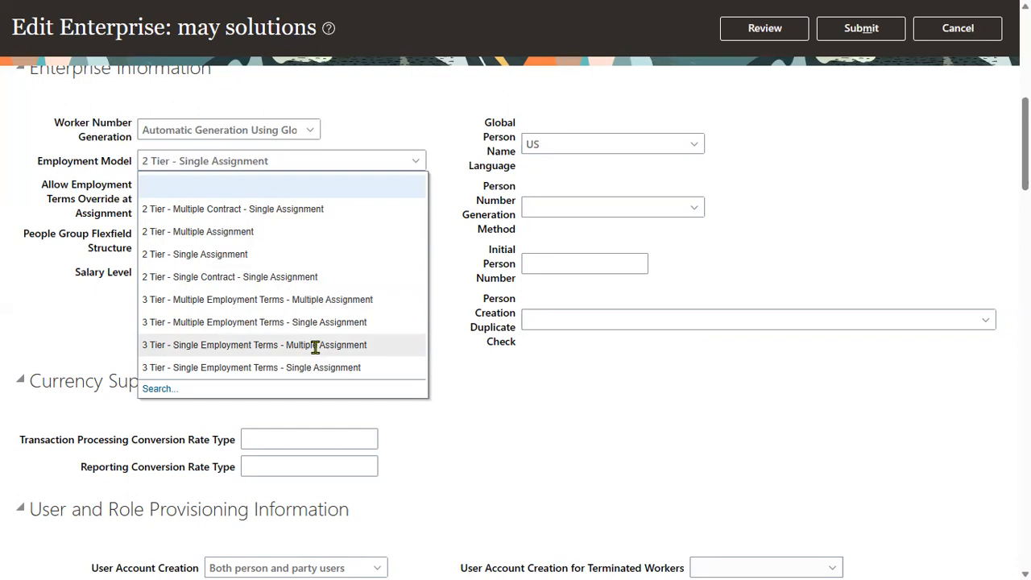
left_click(248, 254)
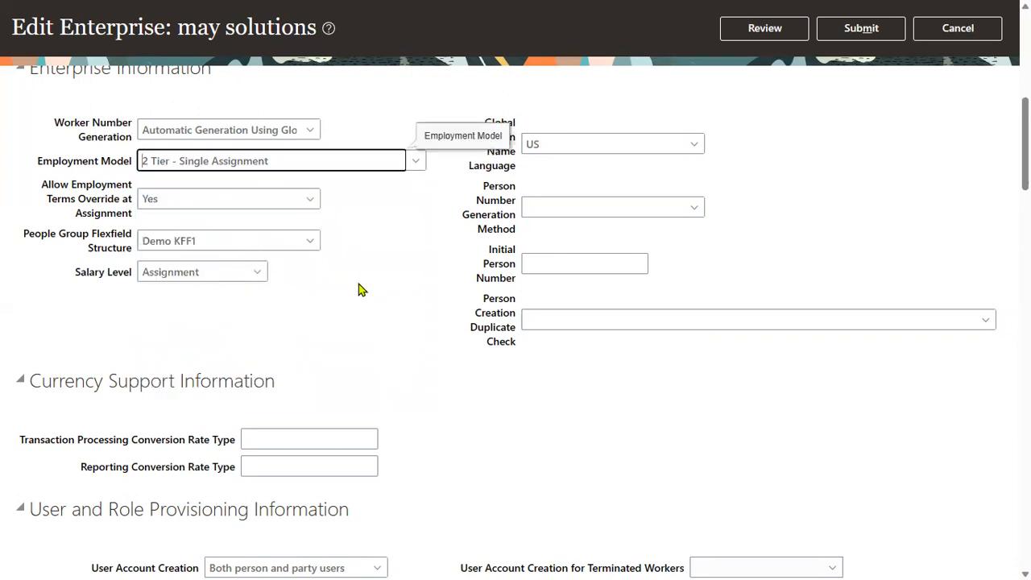
left_click(437, 282)
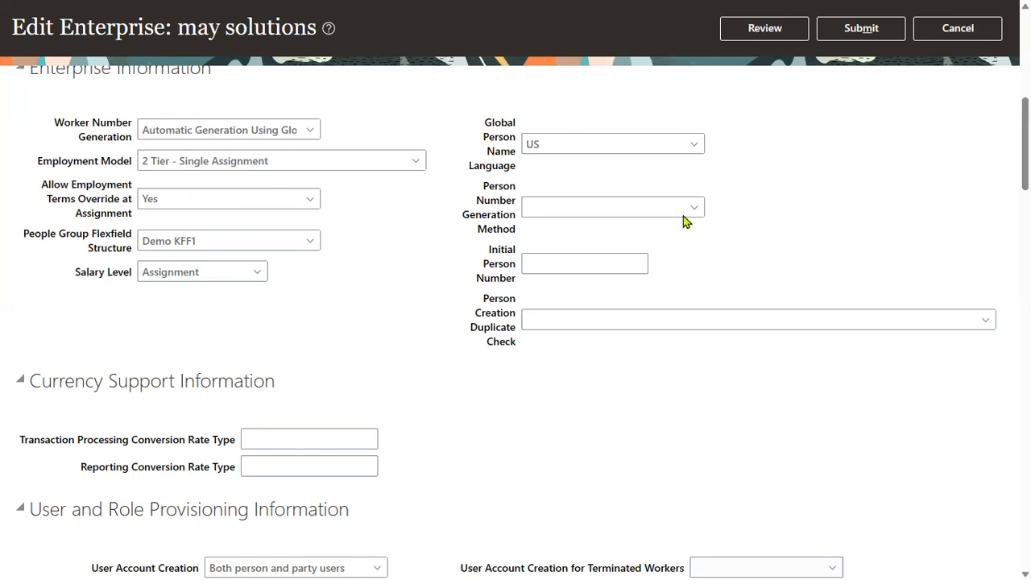
- Review and submit the enterprise changes, acknowledge the confirmation and return to the setup task list
left_click(764, 34)
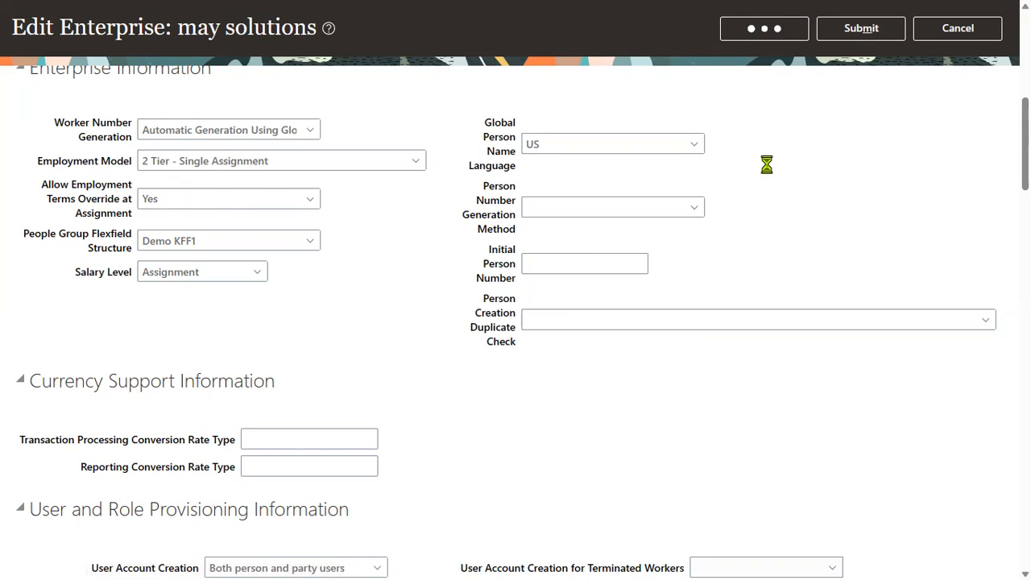
left_click(837, 70)
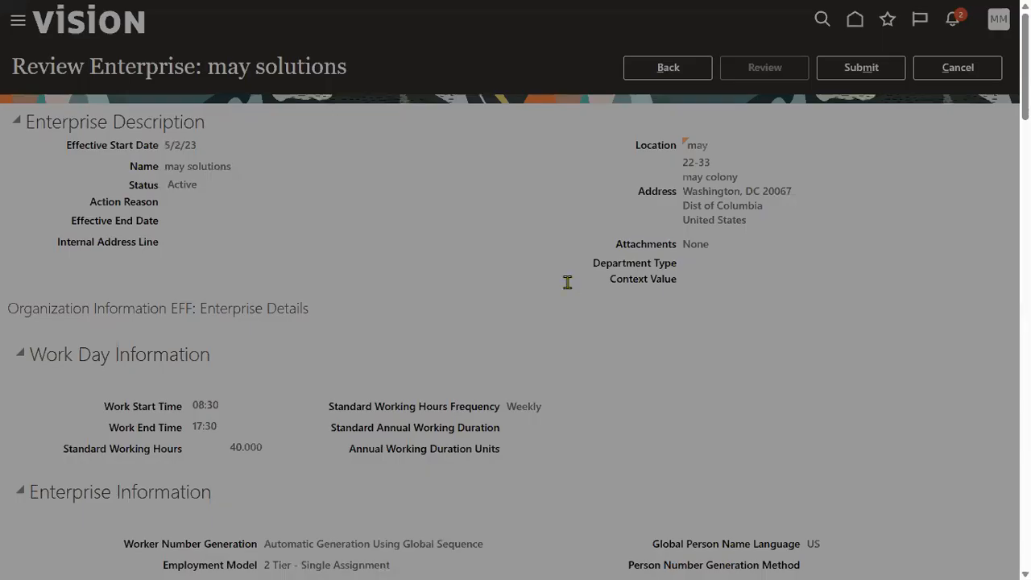
left_click(619, 310)
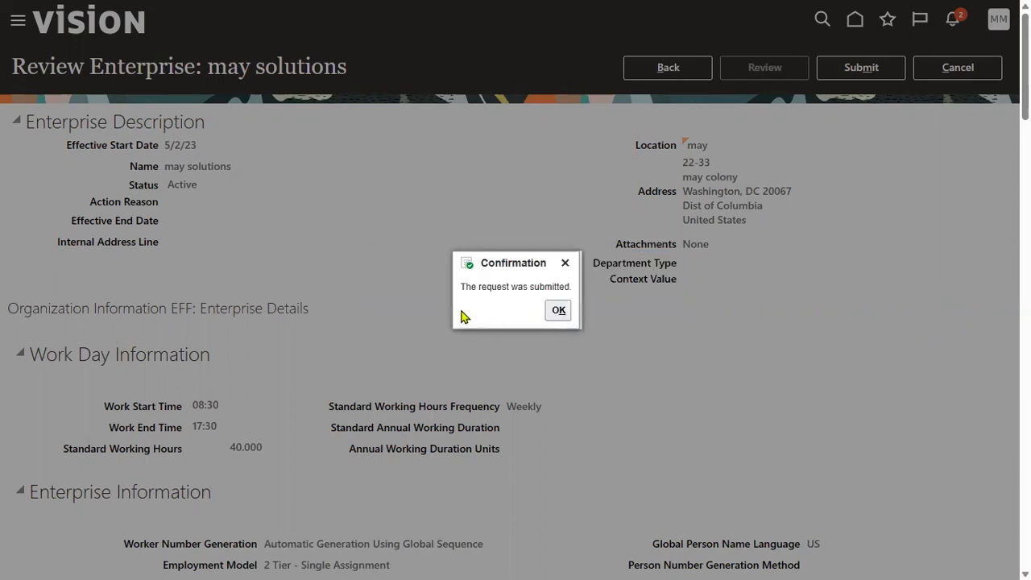
left_click(563, 313)
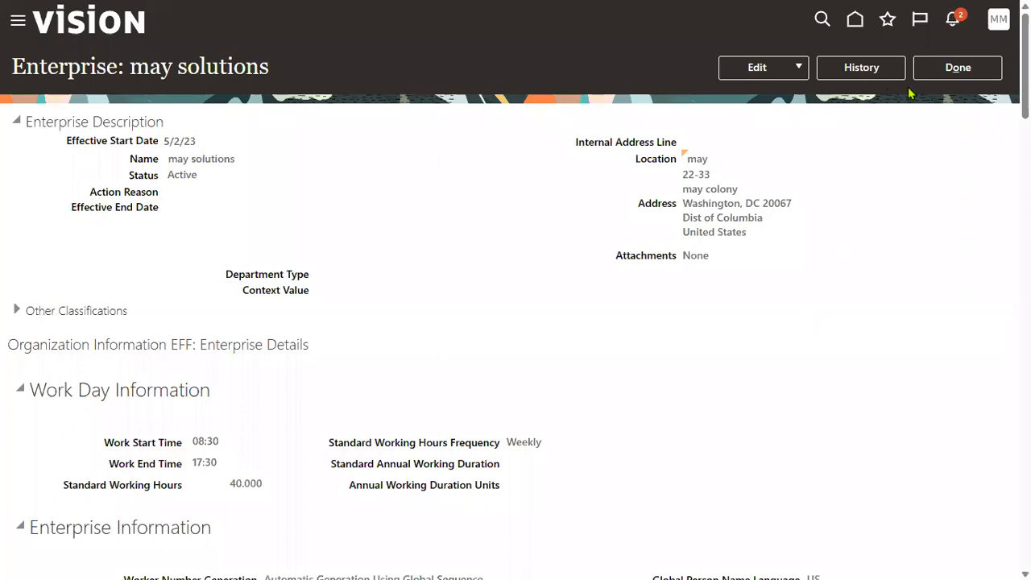
left_click(920, 74)
- Search the setup tasks for "legal entity" and go to the Manage Legal Entity task
triple_click(589, 111)
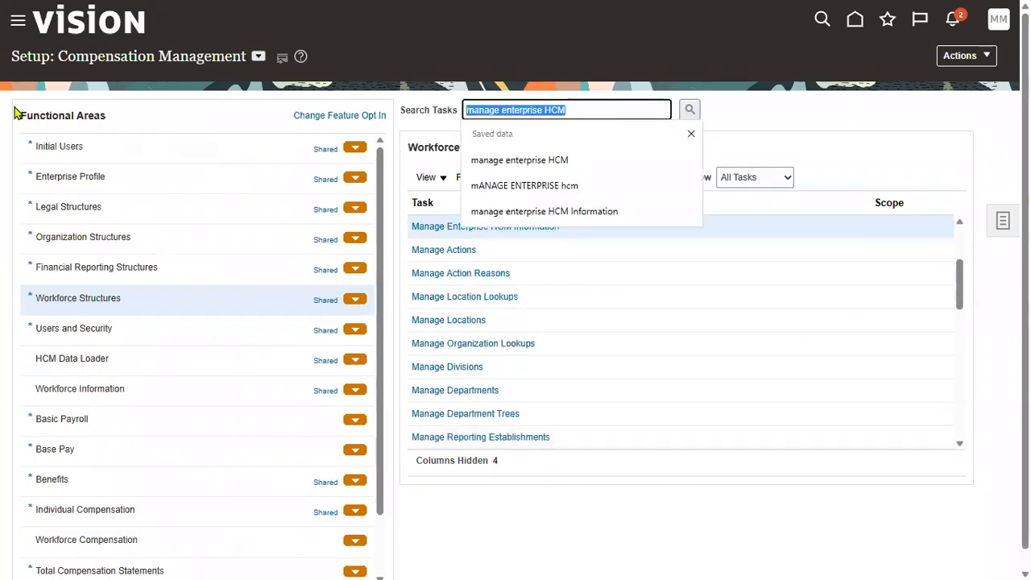
type("legal entity")
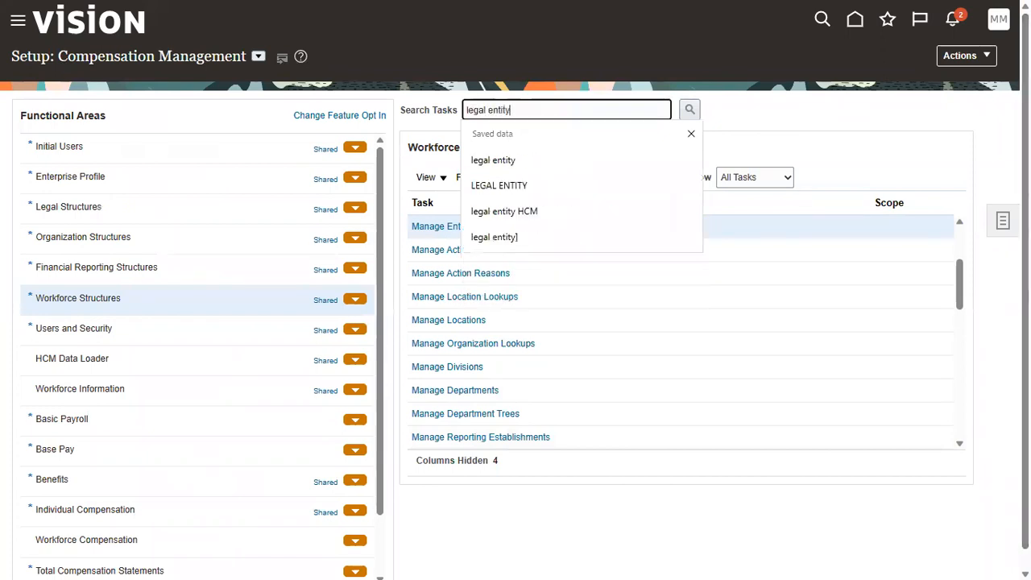
key("Return")
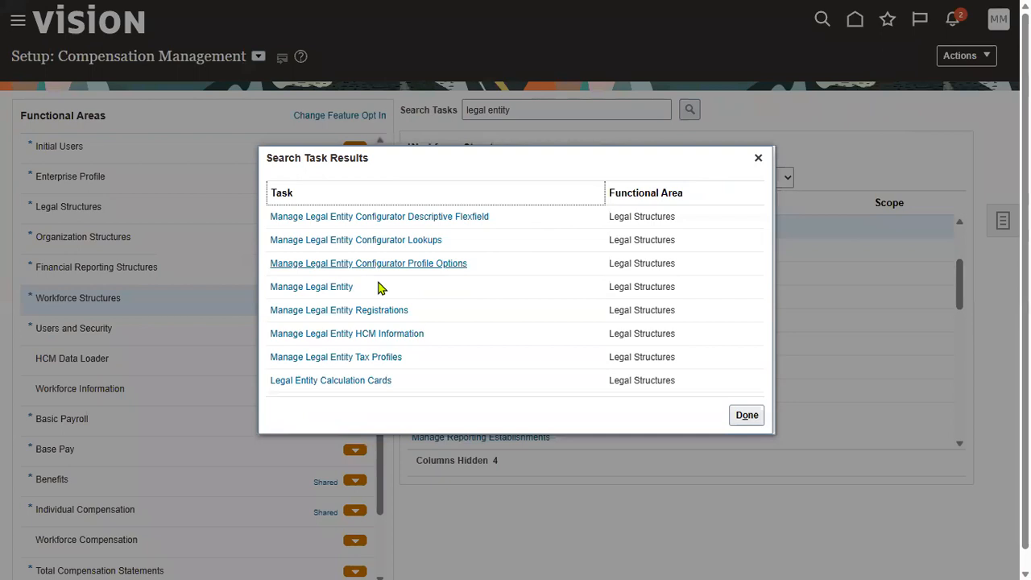
left_click(345, 288)
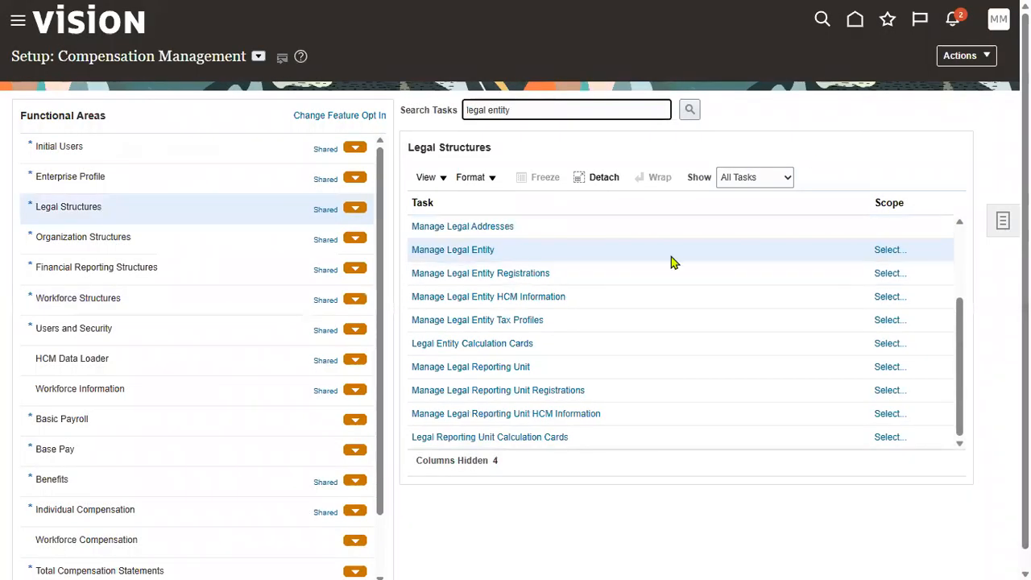
- Open the scope selection for Manage Legal Entity and proceed to creating a new legal entity
left_click(890, 249)
left_click(488, 316)
left_click(476, 369)
left_click(554, 344)
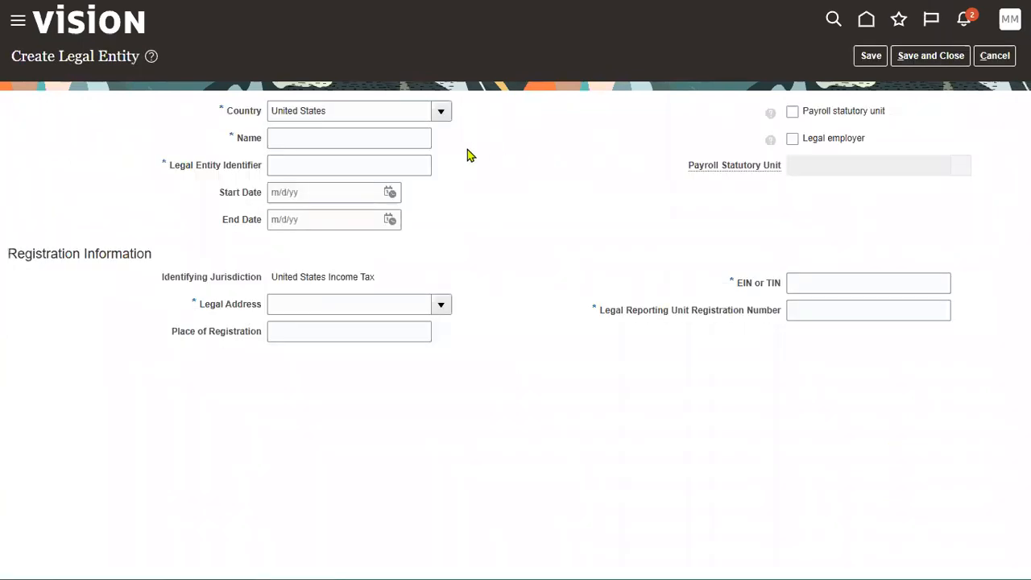
- Enter TATA_MOTORS_LE as both the legal entity's name and identifier, with start date 1/1/1951
left_click(409, 138)
type("TATA")
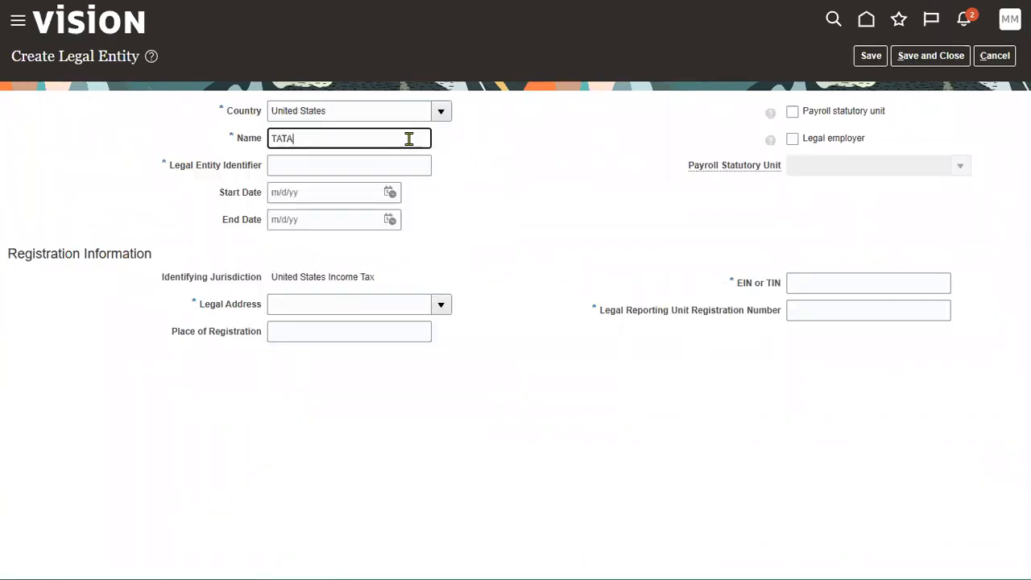
type("_MOTORS_LE")
key("ctrl+a")
key("ctrl+c")
key("Tab")
key("ctrl+v")
key("Tab")
type("1/1/1951")
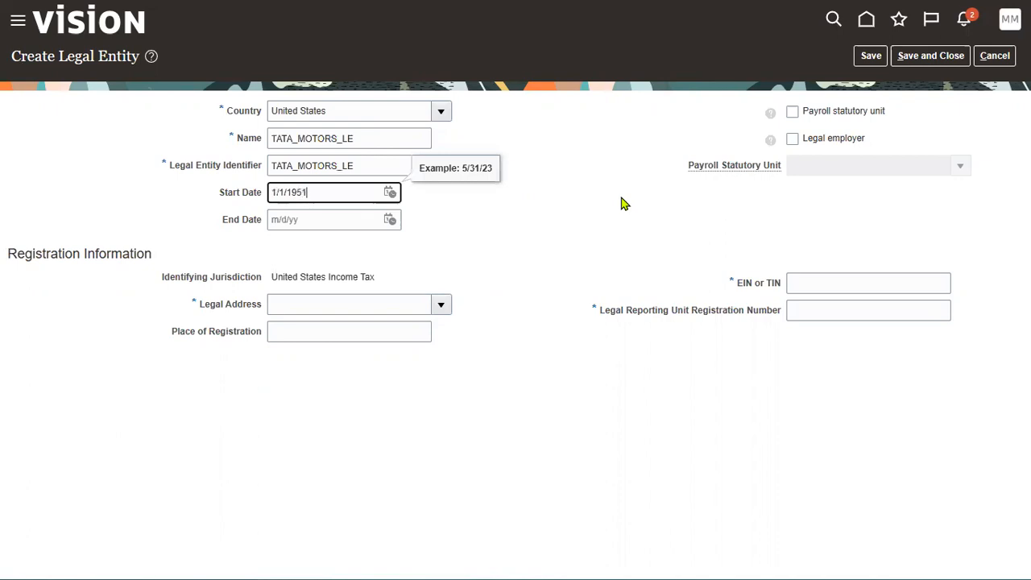
key("Tab")
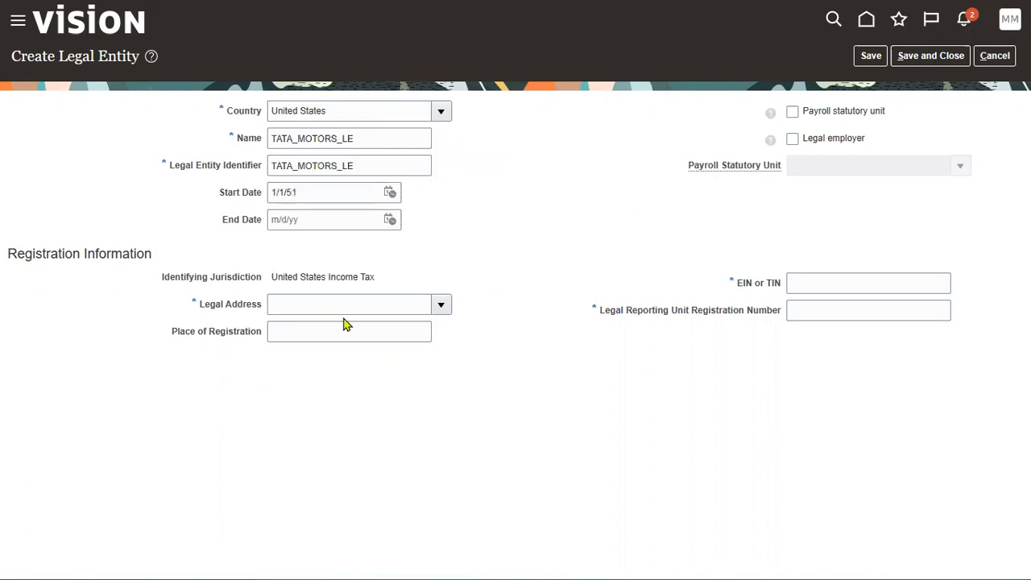
- Choose a legal address, set the place of registration to Qsfdhjkl, and fill in the EIN or TIN and the reporting unit registration number
left_click(441, 304)
left_click(288, 301)
left_click(291, 331)
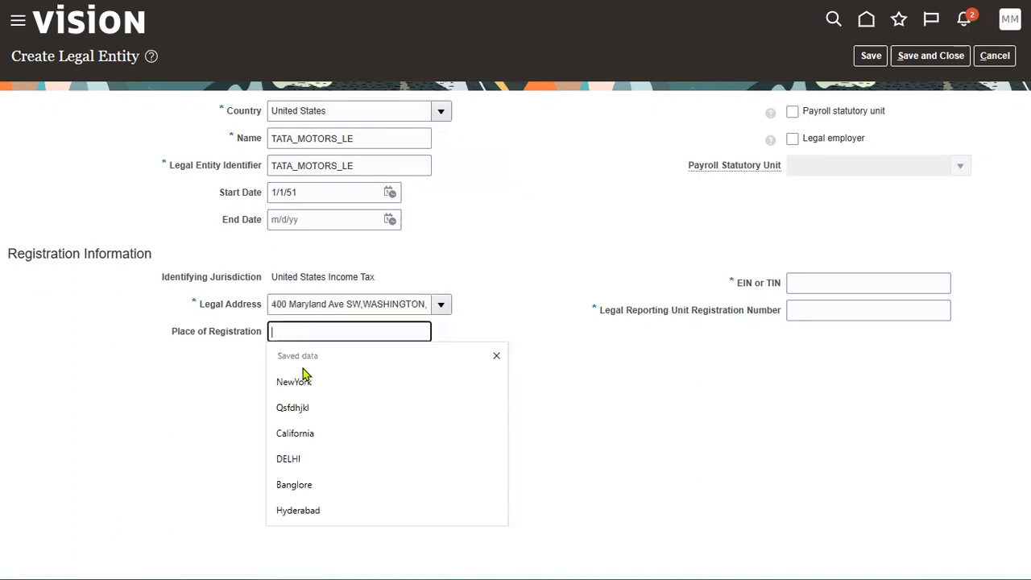
left_click(427, 406)
left_click(861, 282)
left_click(835, 385)
left_click(845, 309)
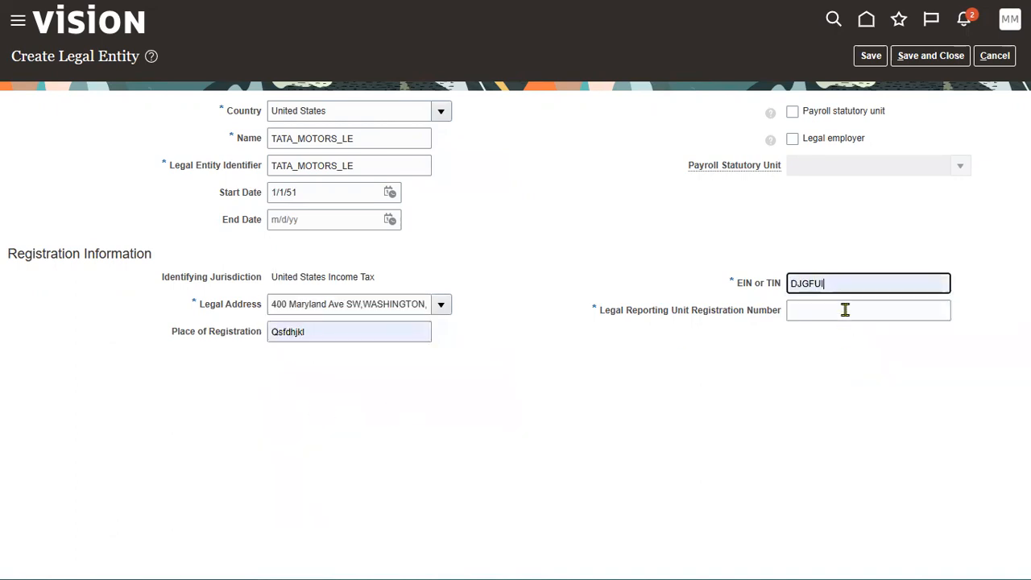
left_click(826, 386)
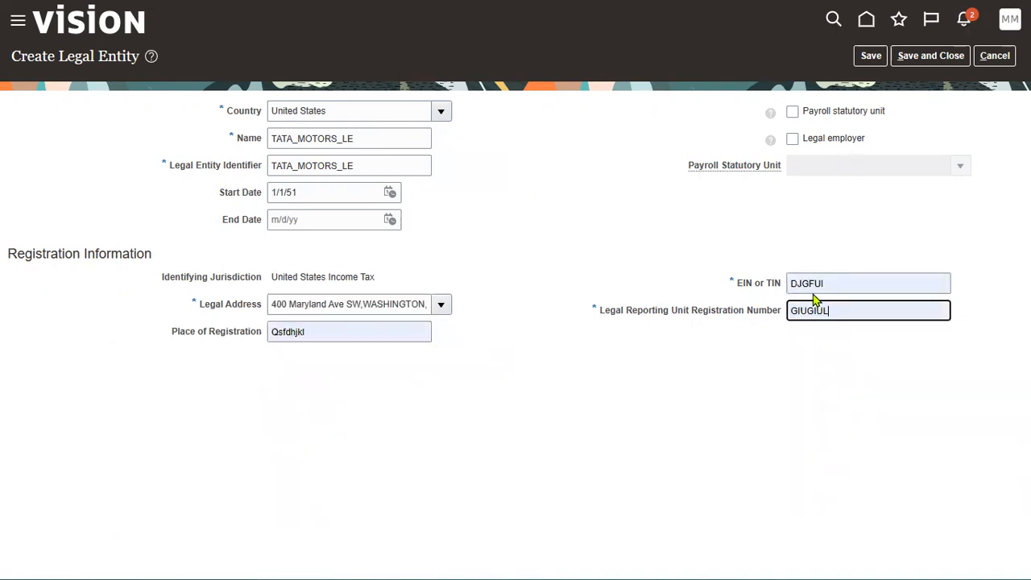
- Designate TATA_MOTORS_LE as a legal employer and payroll statutory unit, and save and close it
left_click(815, 140)
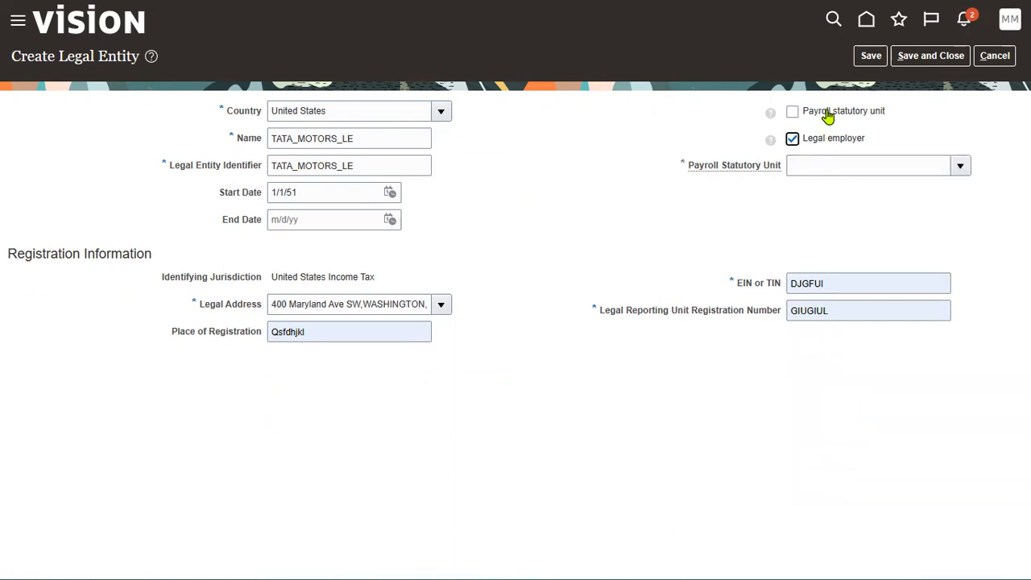
left_click(827, 115)
left_click(928, 55)
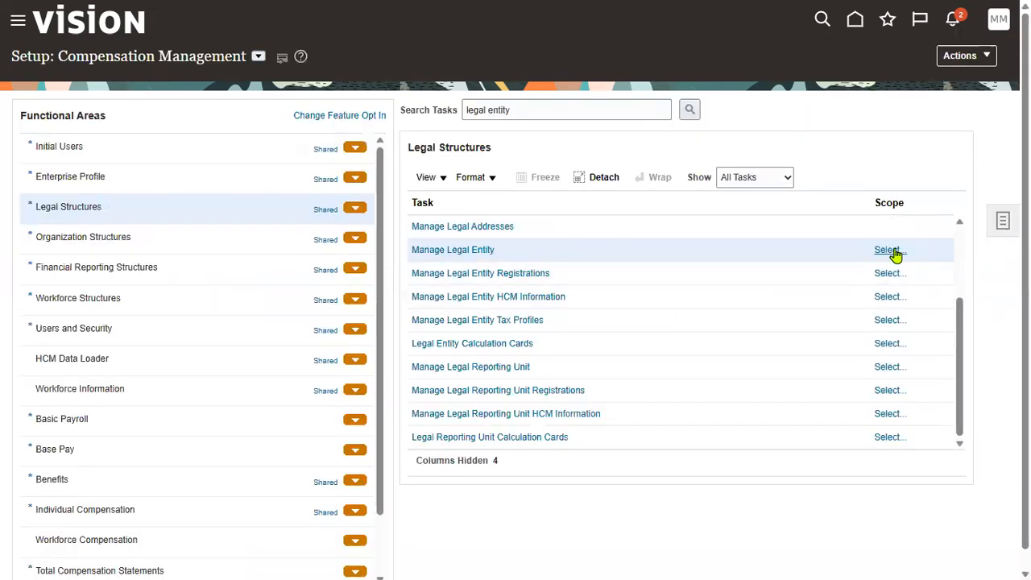
- Reopen Manage Legal Entity through its scope selection and start creating another legal entity
left_click(889, 251)
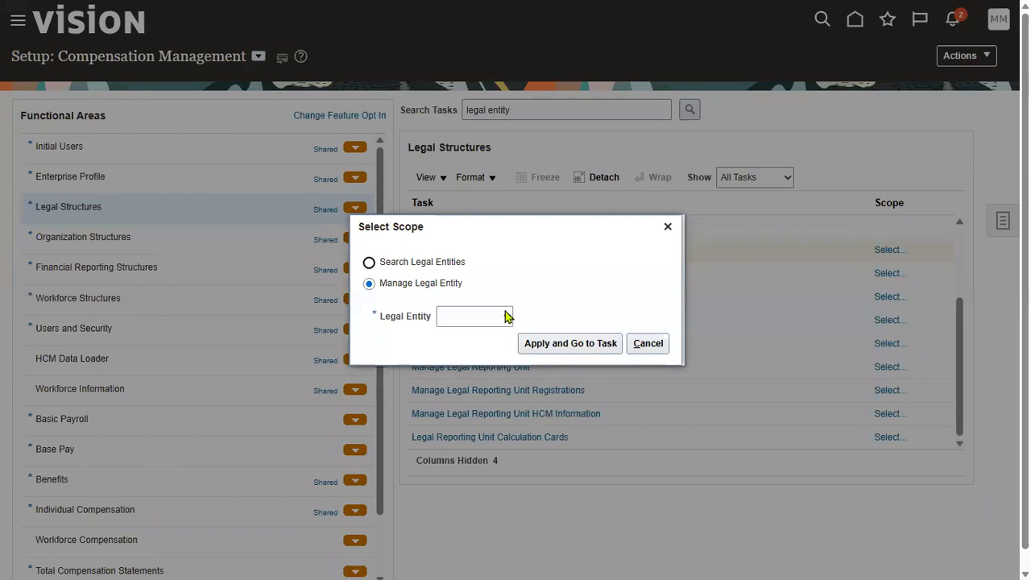
left_click(507, 315)
left_click(484, 369)
left_click(548, 344)
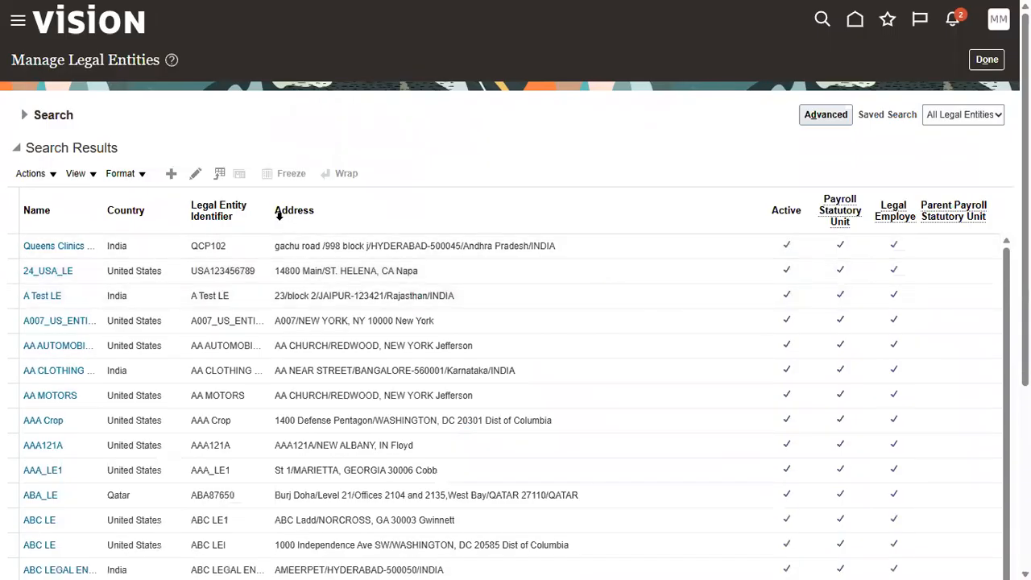
left_click(171, 174)
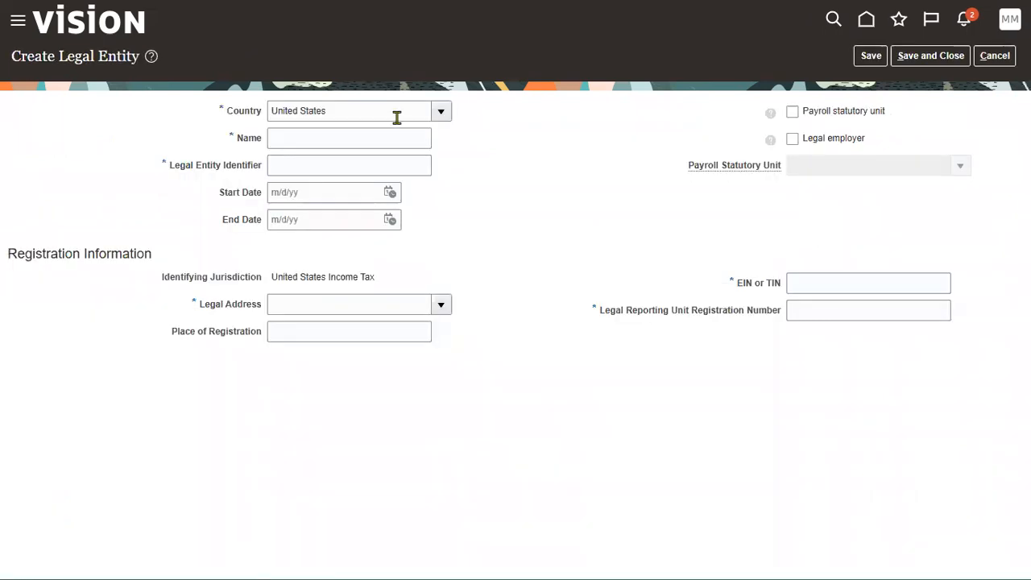
- Enter TATA_FINANCE_LE as both the second legal entity's name and identifier, with start date 1/1/1951
left_click(387, 133)
type("TAT")
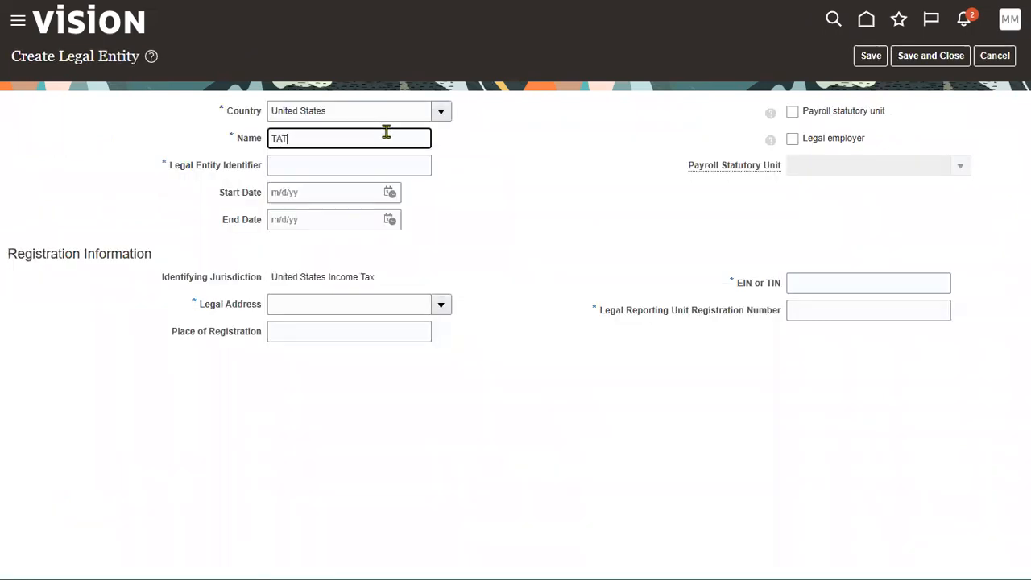
type("A_FINANCE_LE")
key("ctrl+a")
key("ctrl+c")
key("Tab")
key("ctrl+v")
key("Tab")
type("1/1/1951")
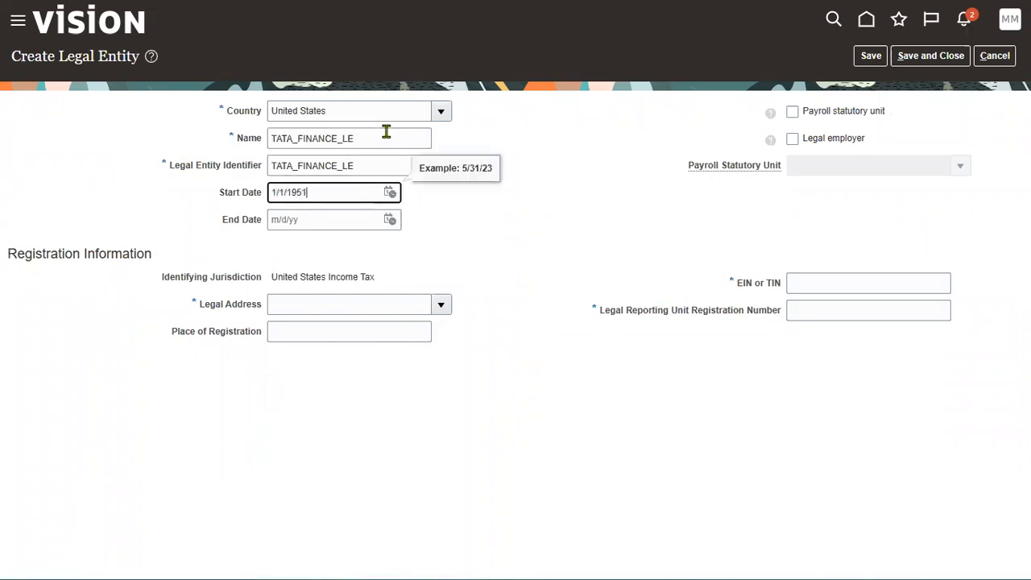
- Choose a legal address for TATA_FINANCE_LE and set its place of registration to Banglore
left_click(441, 309)
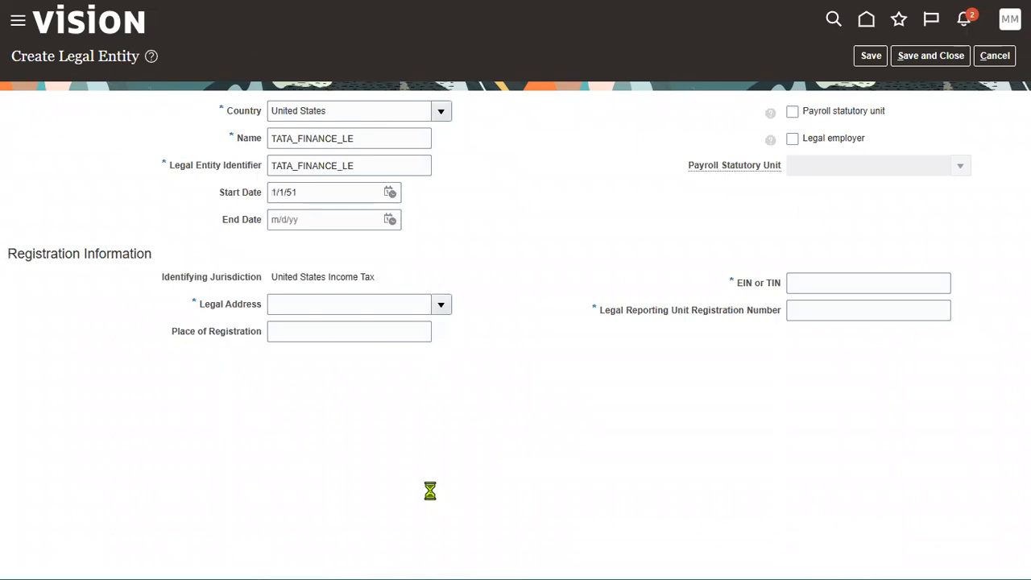
left_click(373, 534)
left_click(373, 333)
left_click(385, 479)
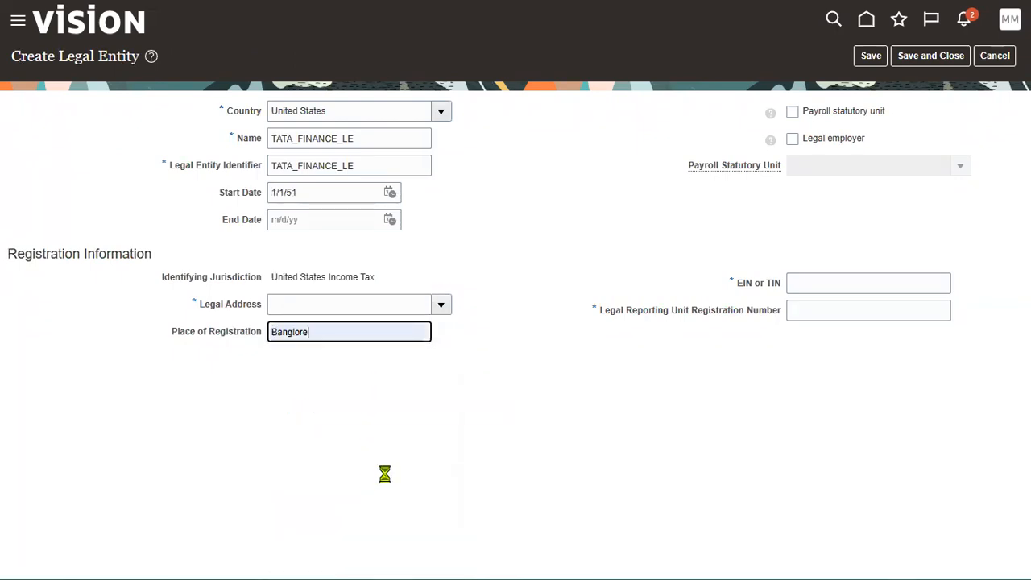
- Fill in the EIN or TIN and the legal reporting unit registration number for TATA_FINANCE_LE
left_click(845, 282)
left_click(845, 384)
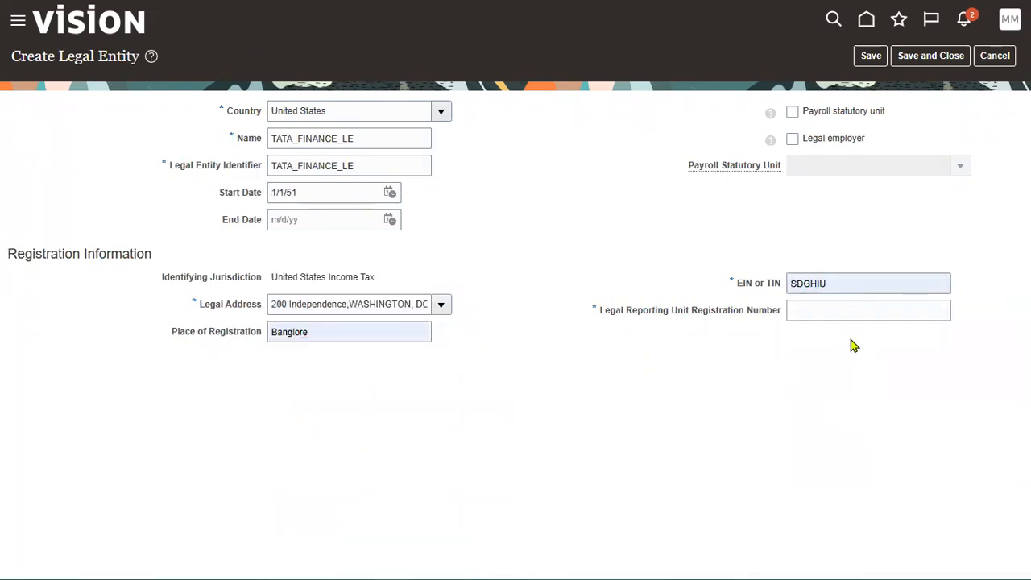
left_click(856, 303)
left_click(836, 510)
left_click(855, 309)
left_click(810, 489)
- Change the place of registration of TATA_FINANCE_LE to NewYork
double_click(361, 332)
type("NewYork")
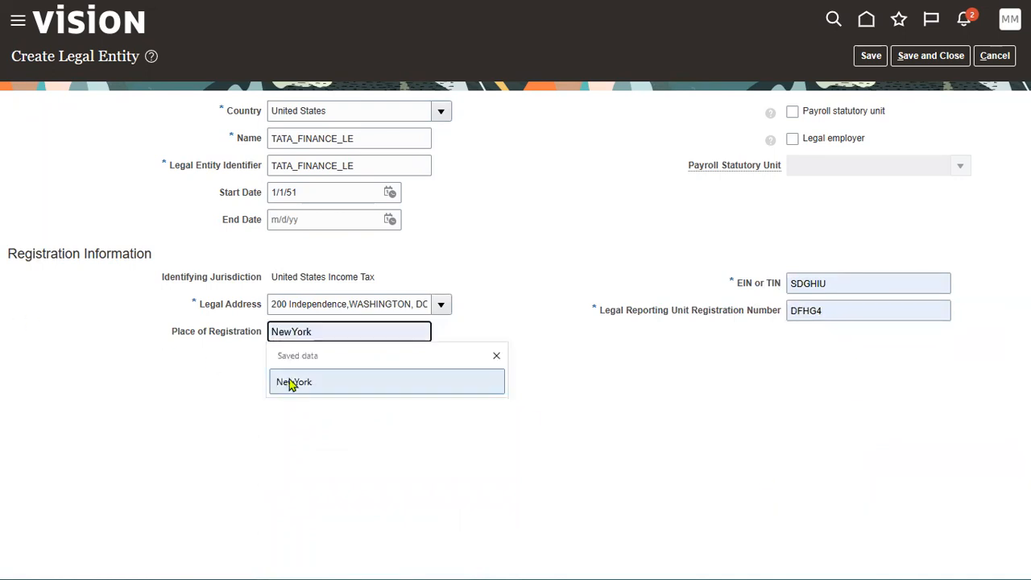
left_click(294, 382)
- Designate TATA_FINANCE_LE as a legal employer and payroll statutory unit, and save and close it
left_click(834, 138)
left_click(846, 113)
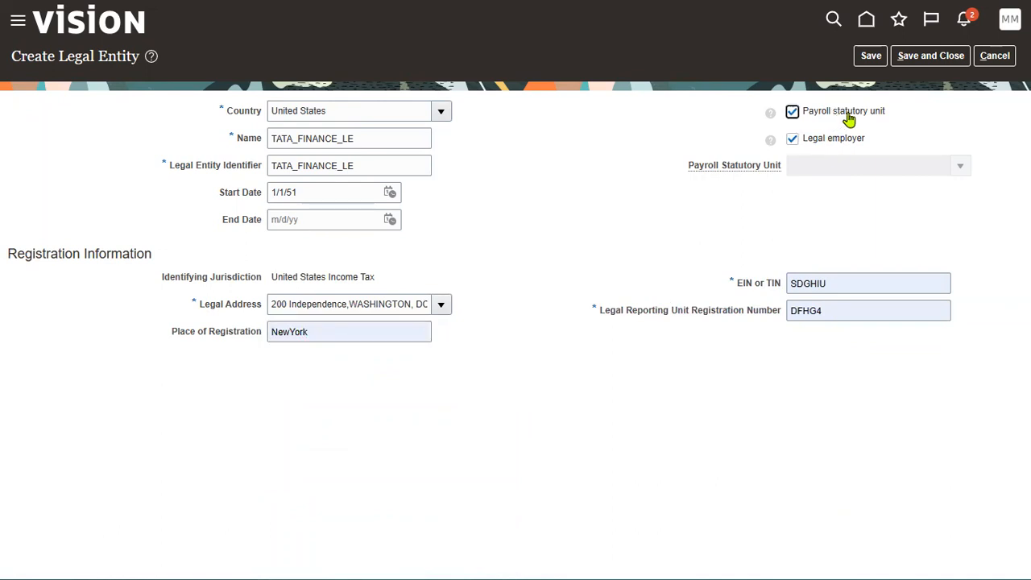
left_click(918, 61)
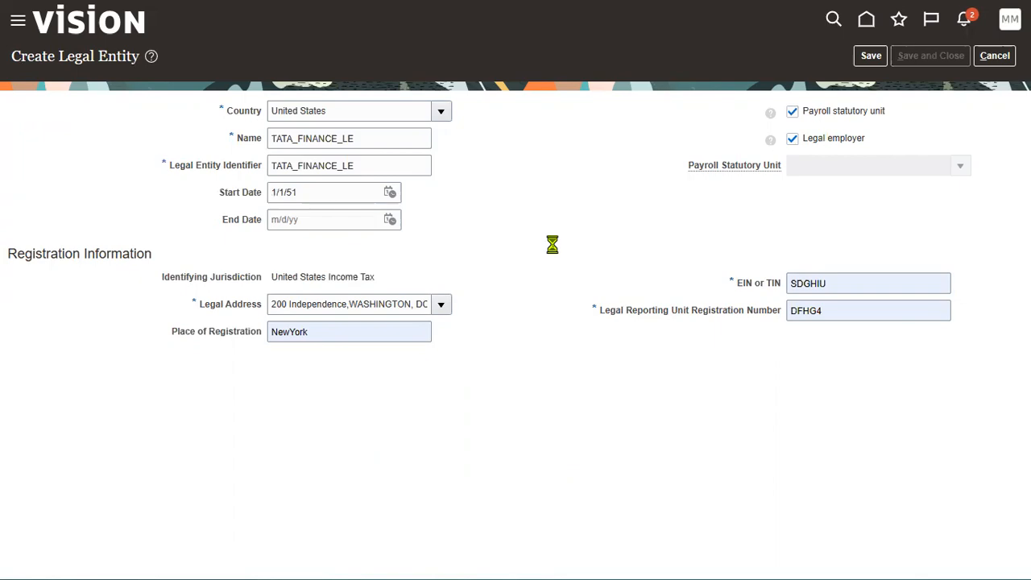
- Switch to the Notepad++ notes and add "TATA Motors" and "TATA Finance" on separate lines below "Legal Entity level"
key("alt+Tab")
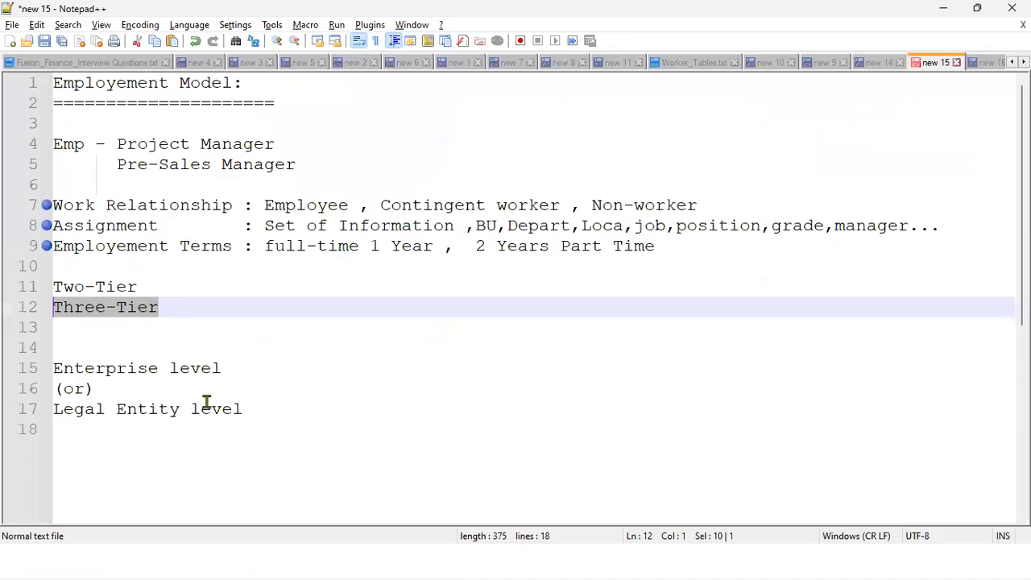
left_click(381, 451)
scroll(484, 443, "down", 3)
type("TATA Motors")
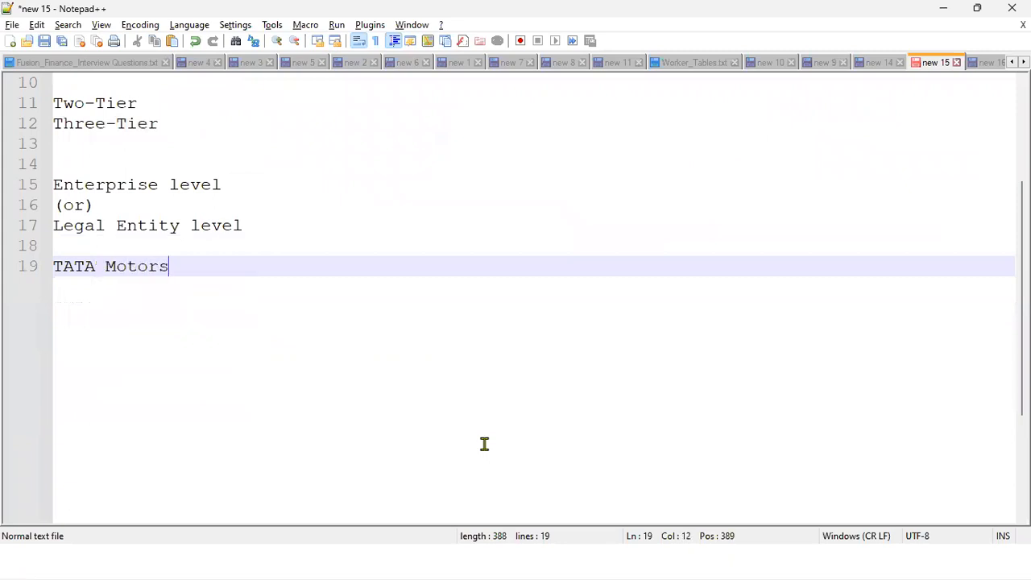
key("Return")
key("Return")
type("TATT")
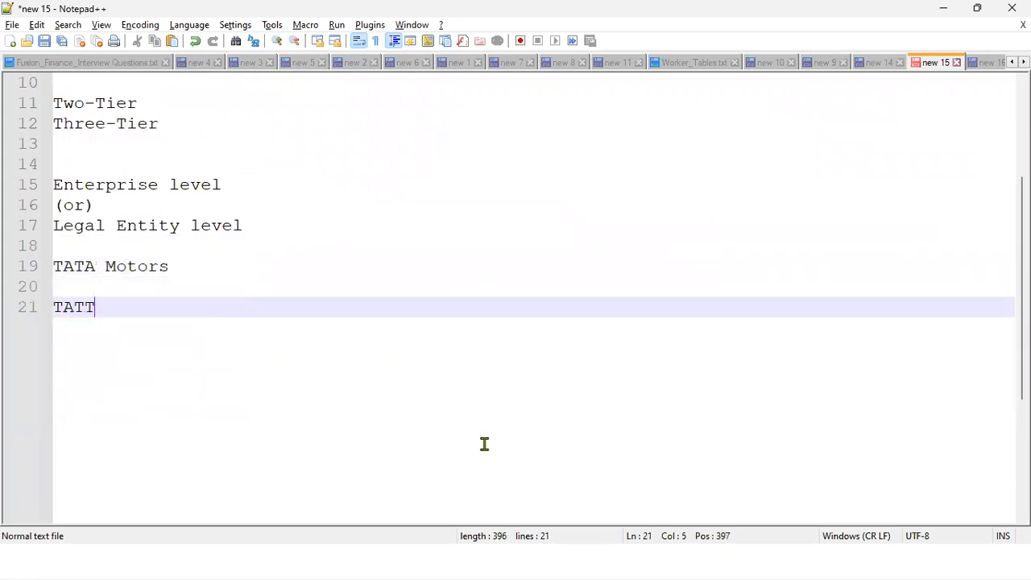
key("BackSpace")
type("A Finance")
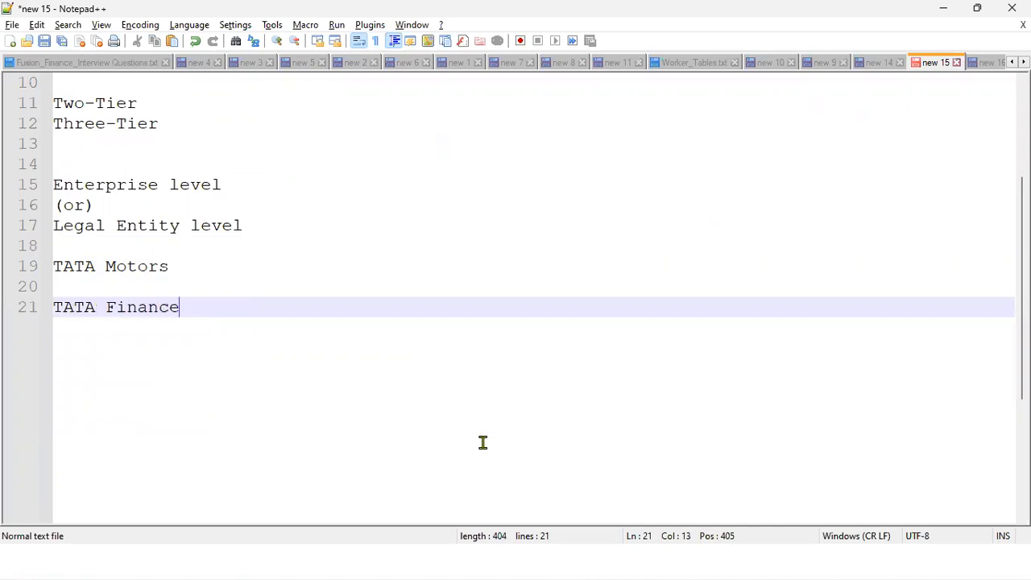
- Annotate the TATA Motors line with "- Single Assignment" and the TATA Finance line with "-Multiple Assignment"
left_click(263, 266)
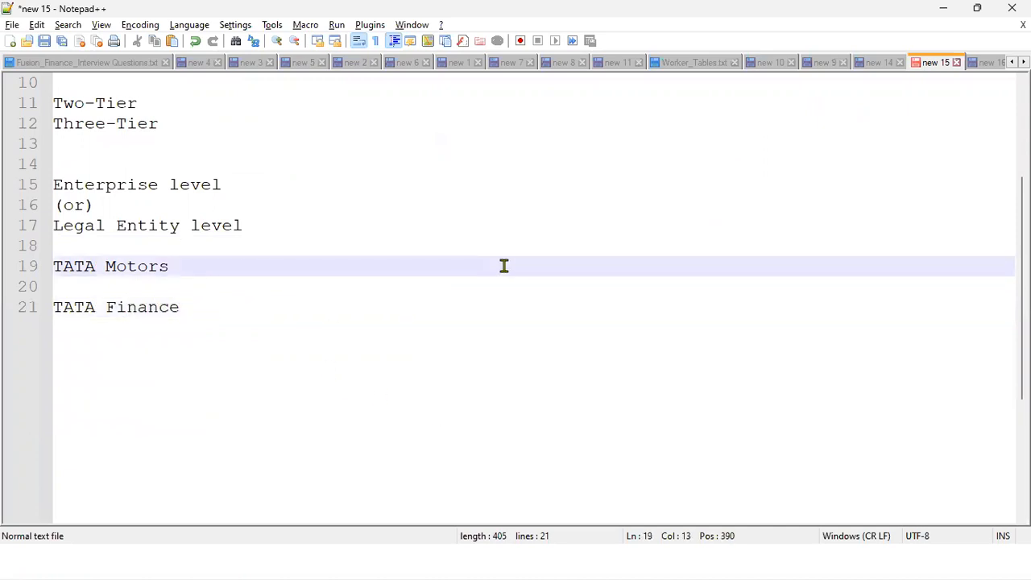
type("- Single Assignment")
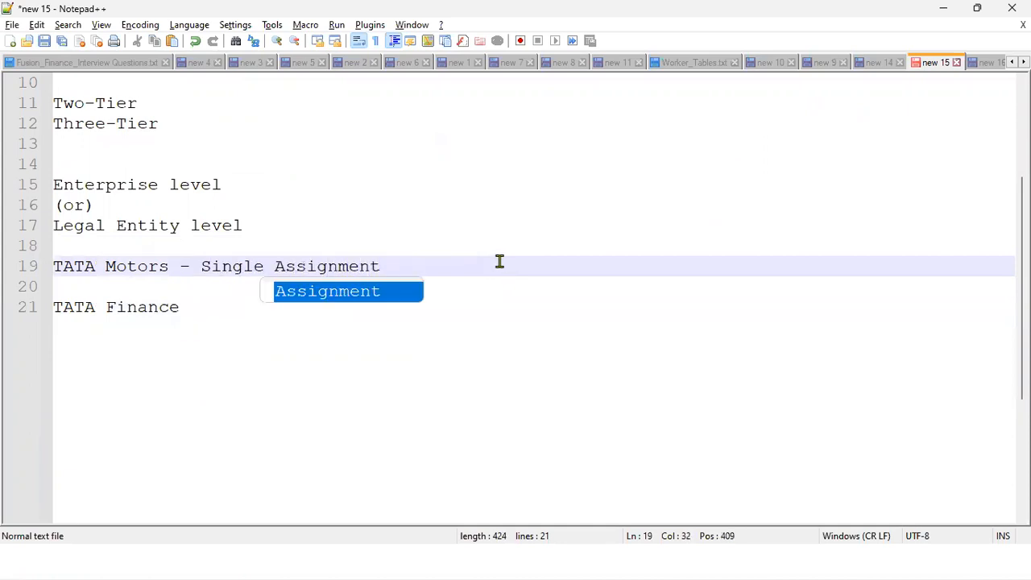
left_click(208, 307)
type("-Multiple Assignment")
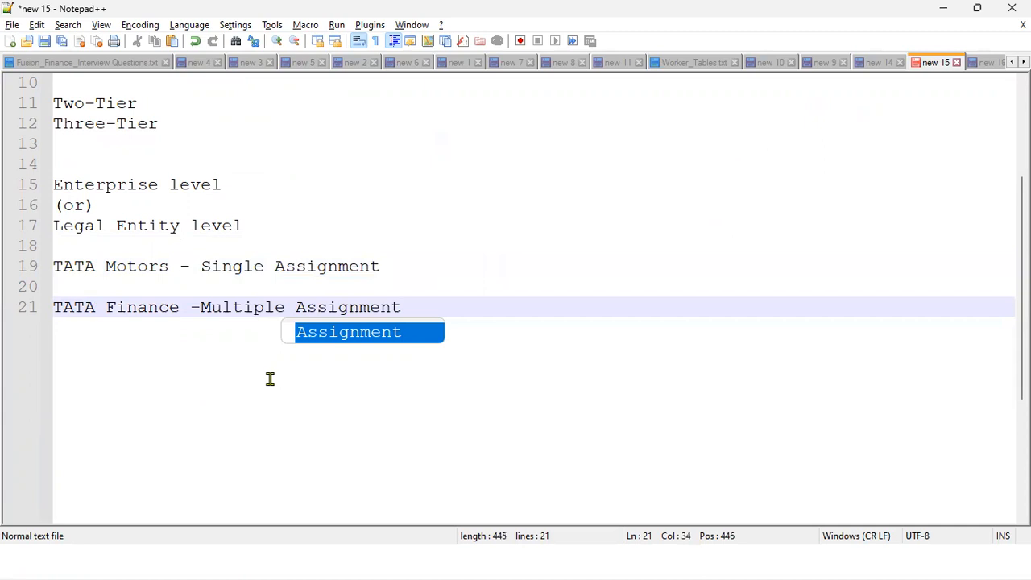
key("Escape")
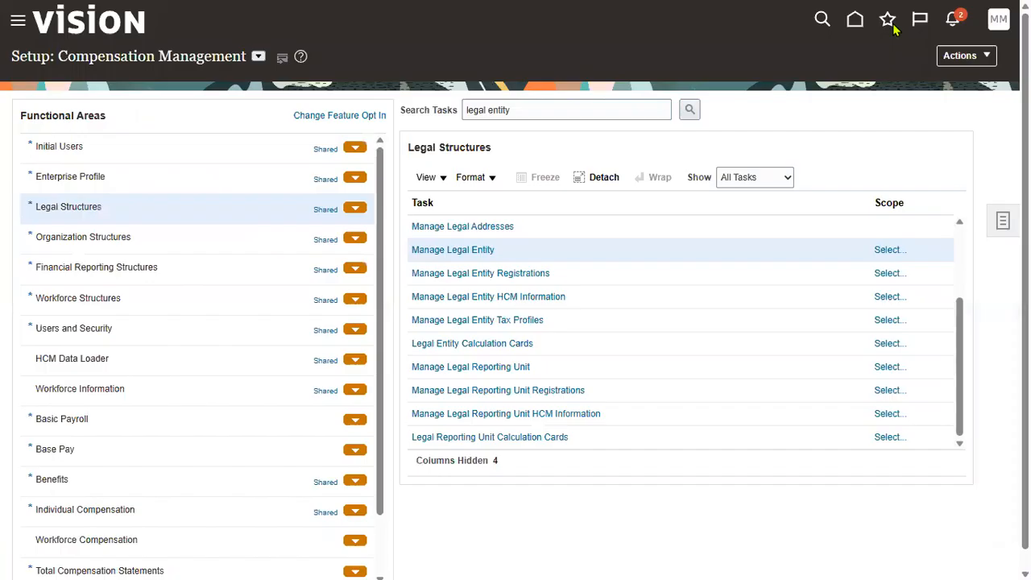
- Return to the Oracle setup page and open the legal entity picker for the Manage Legal Entity HCM Information task's scope
left_click(943, 10)
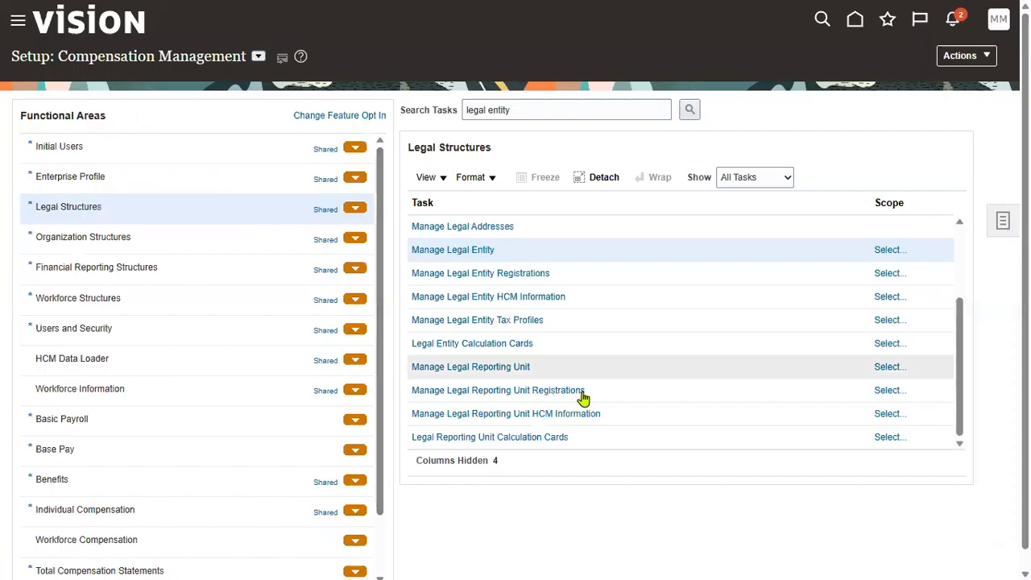
left_click(601, 299)
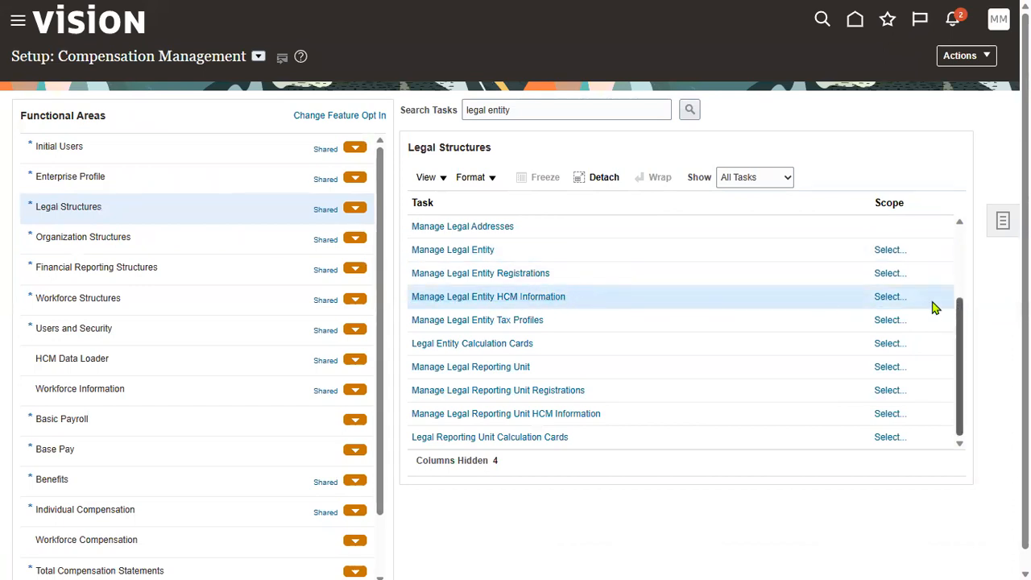
left_click(891, 297)
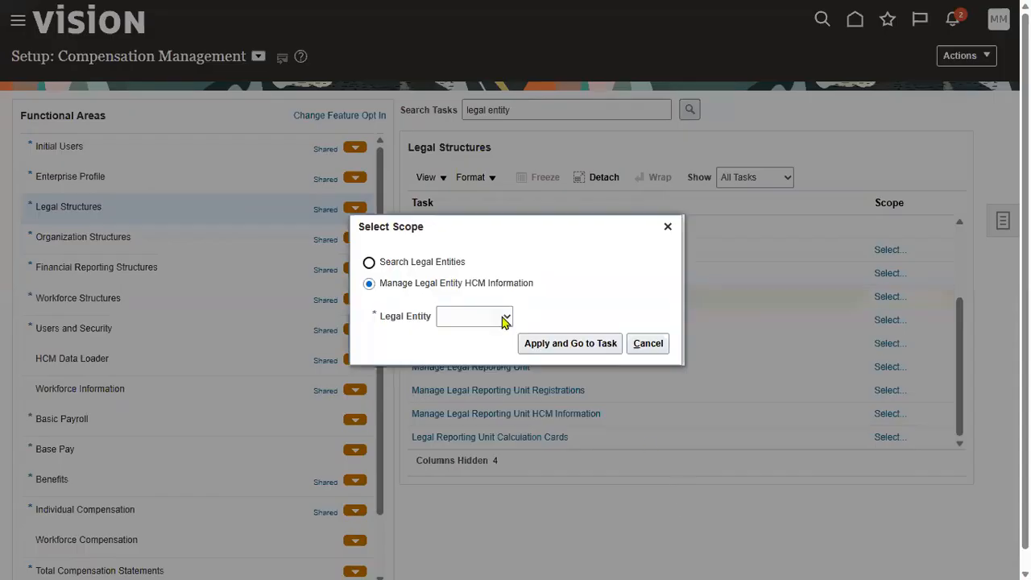
left_click(499, 326)
left_click(477, 358)
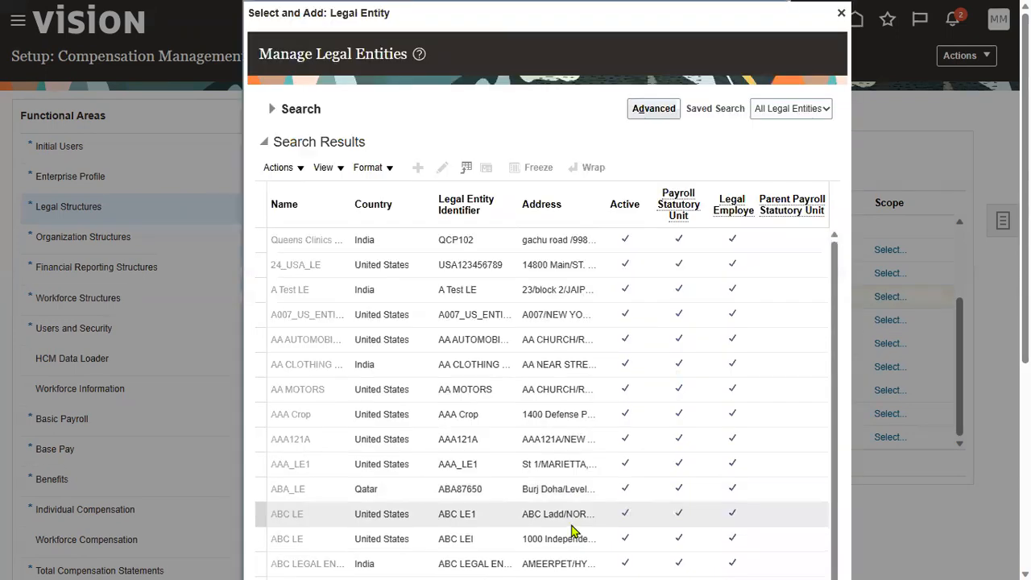
- Search the legal entities for TATA and open the HCM information of TATA_MOTORS_LE as the task scope
left_click(272, 109)
left_click(397, 136)
type("TATA")
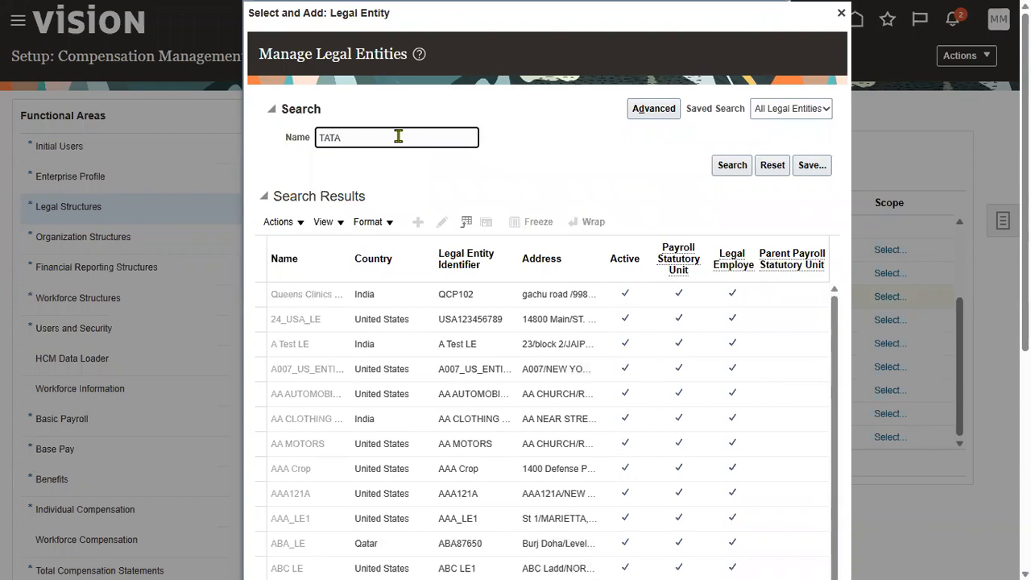
key("Return")
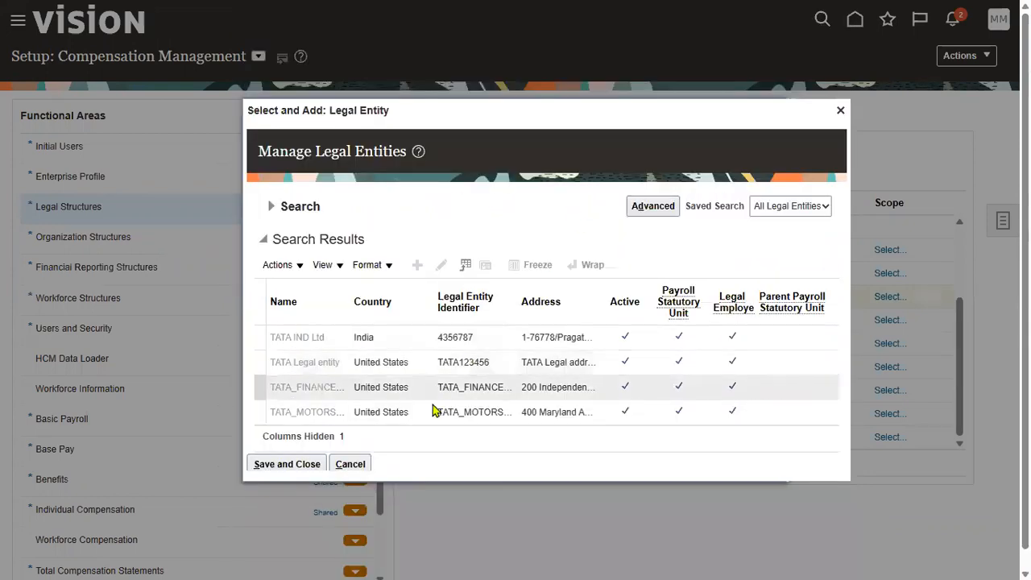
left_click(298, 465)
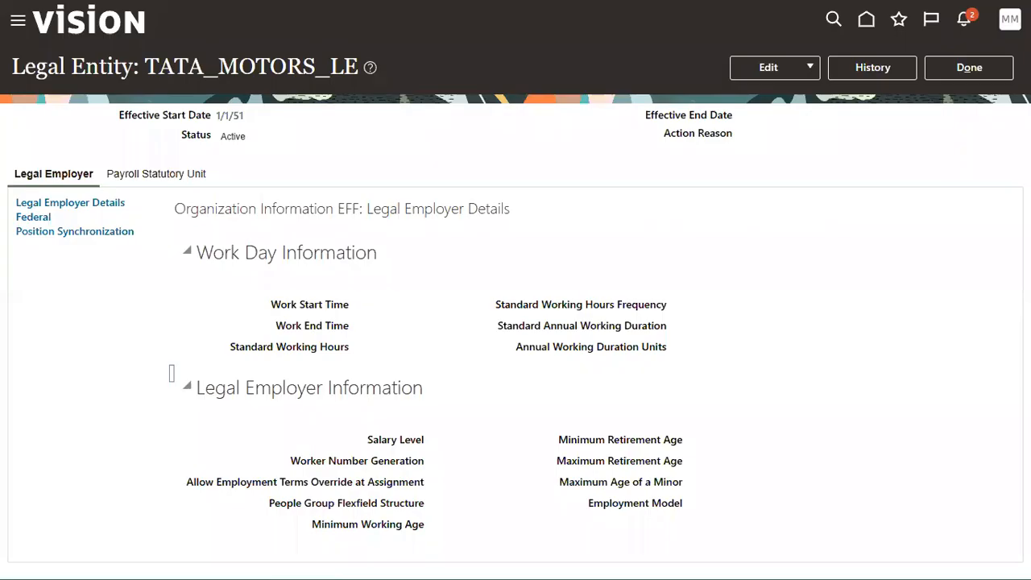
- Open TATA_MOTORS_LE for editing and highlight the Employment Model field and the entity name
left_click(798, 68)
left_click(783, 114)
left_click_drag(591, 508, 685, 509)
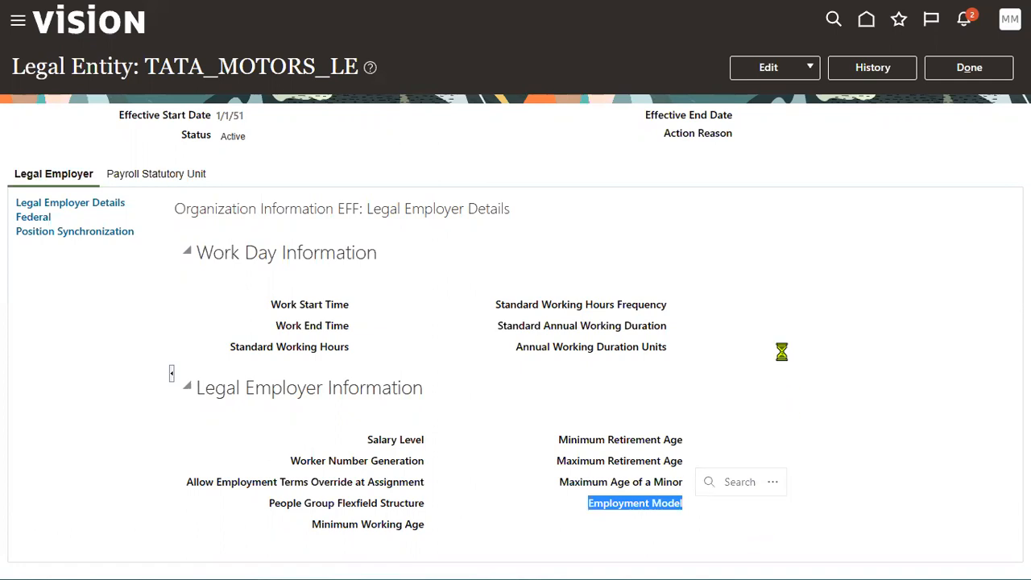
left_click(782, 352)
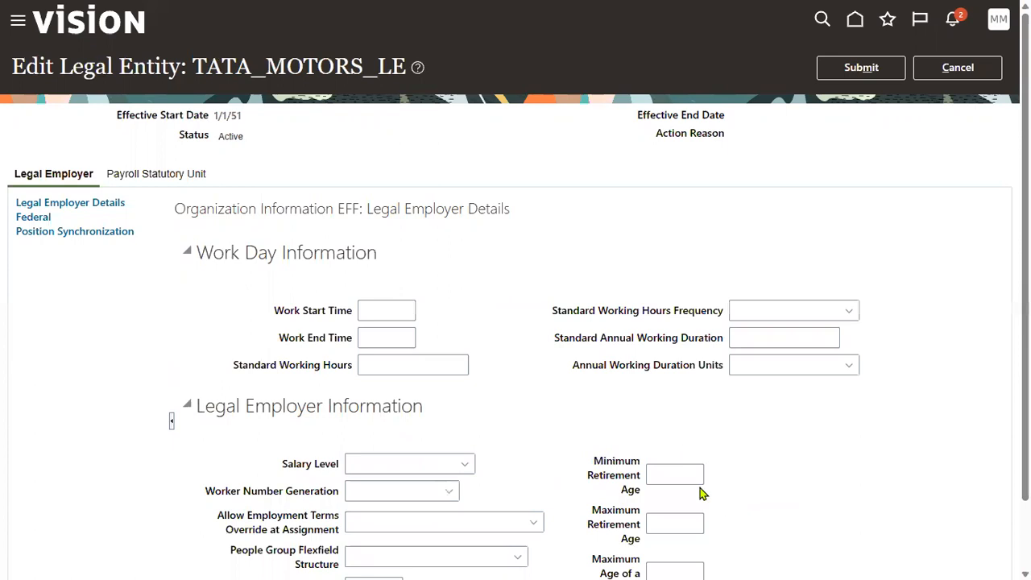
scroll(654, 514, "down", 1)
left_click_drag(580, 531, 642, 545)
left_click_drag(194, 26, 400, 34)
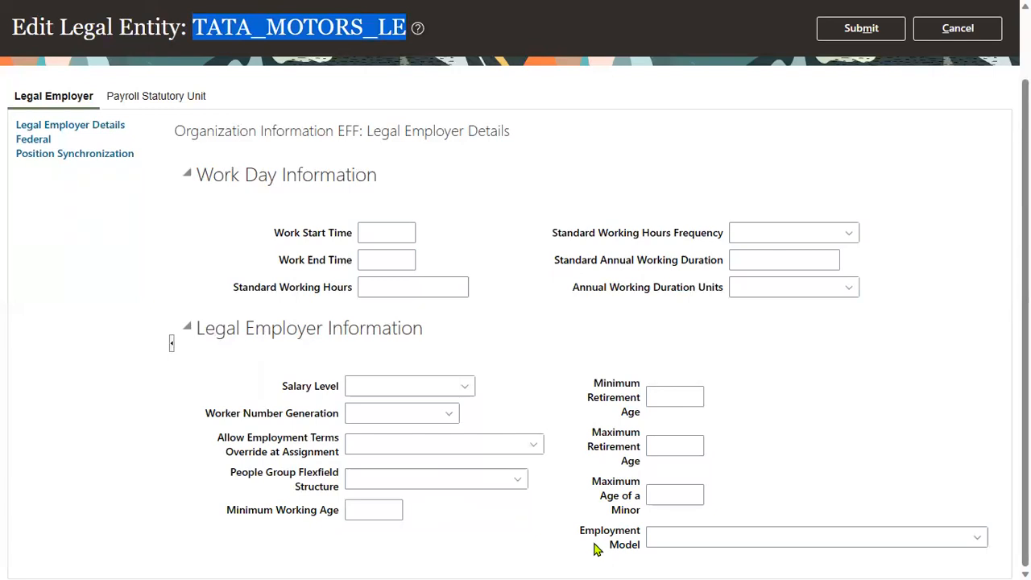
- Set the payroll statutory unit's Associated Legislative Data Group to US Legislative Data Group for TATA_MOTORS_LE and submit the change
left_click(188, 100)
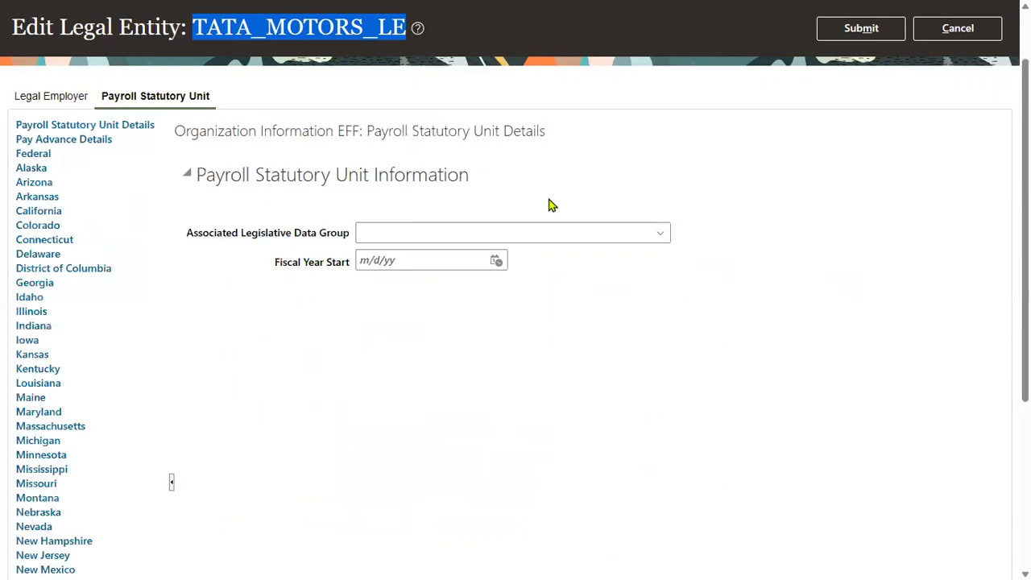
left_click(662, 235)
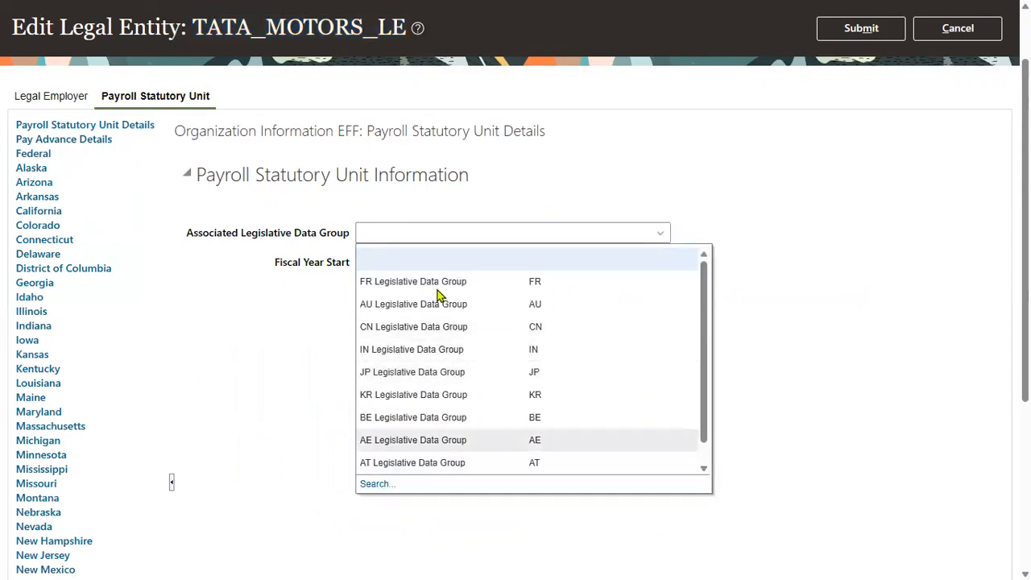
left_click(451, 227)
left_click(364, 485)
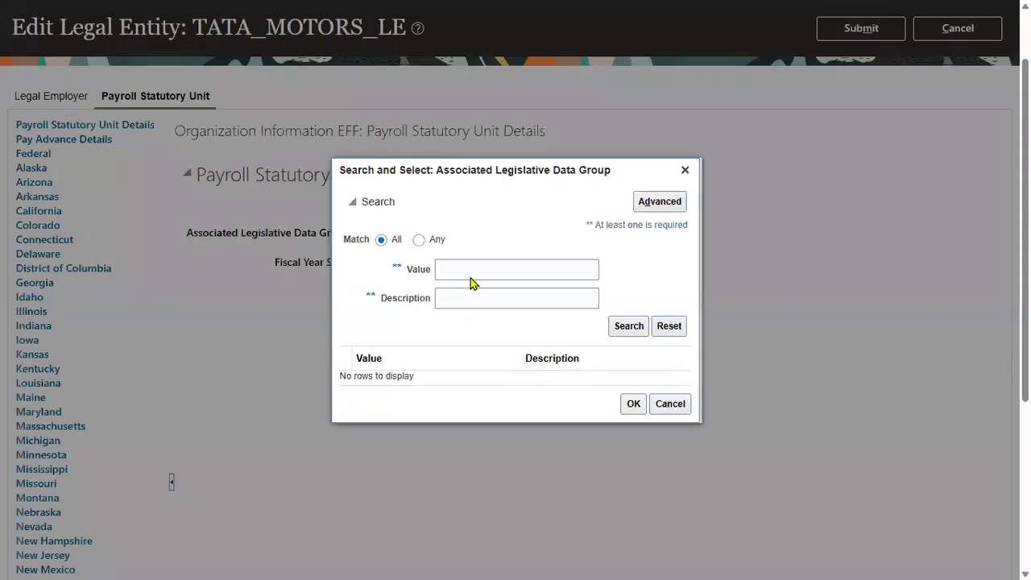
left_click(473, 272)
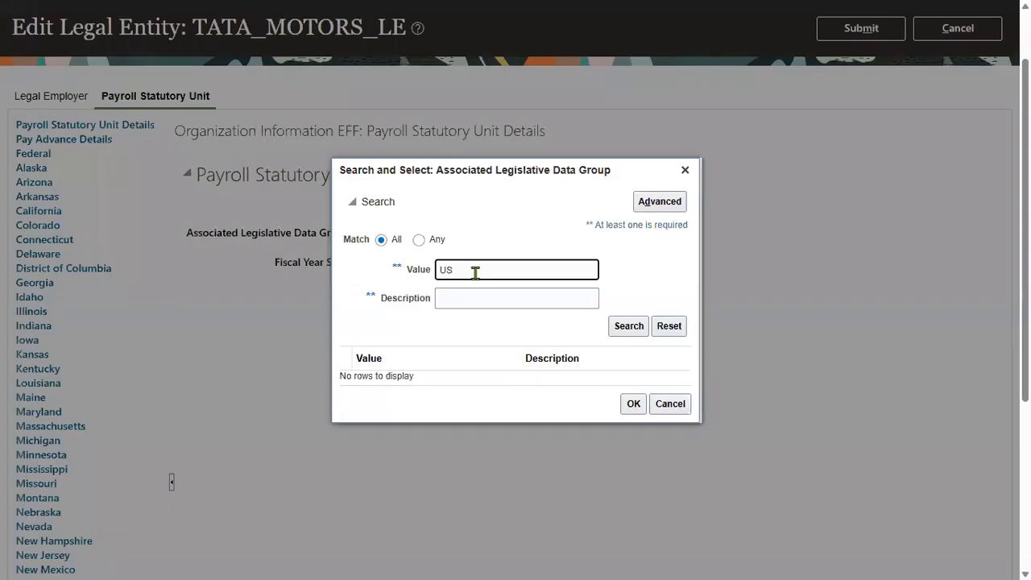
key("Return")
left_click(472, 360)
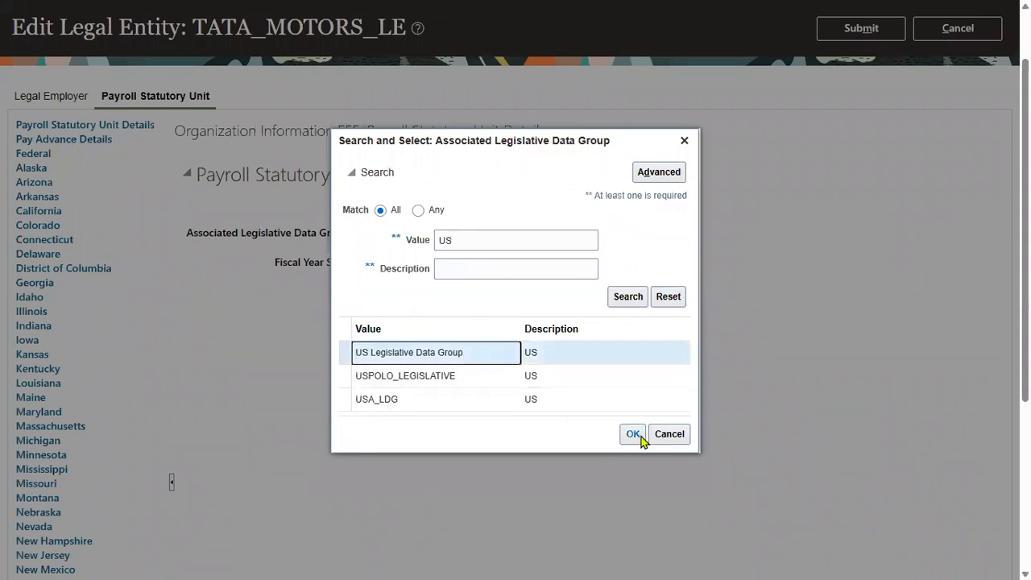
left_click(633, 435)
left_click(876, 39)
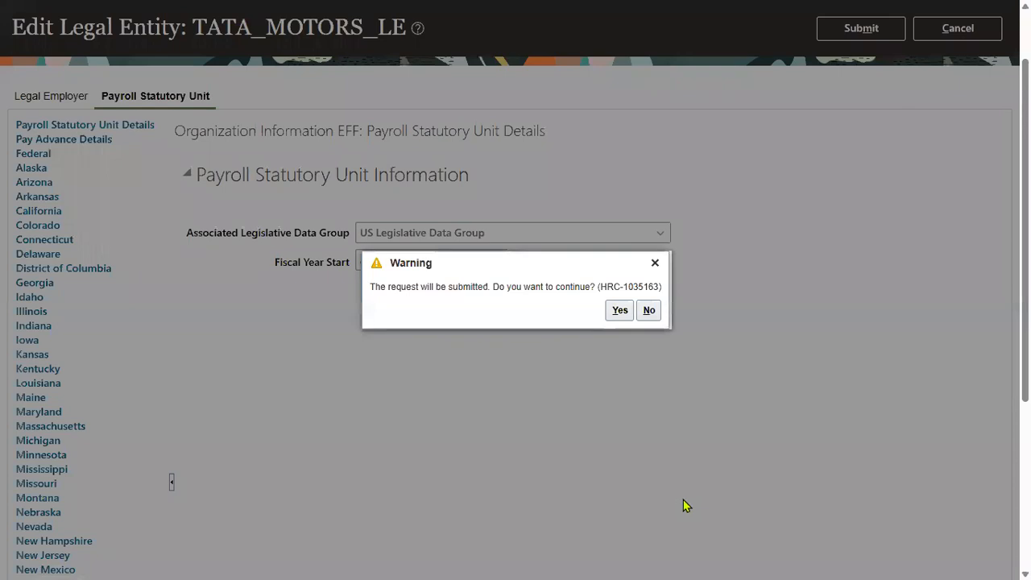
left_click(612, 312)
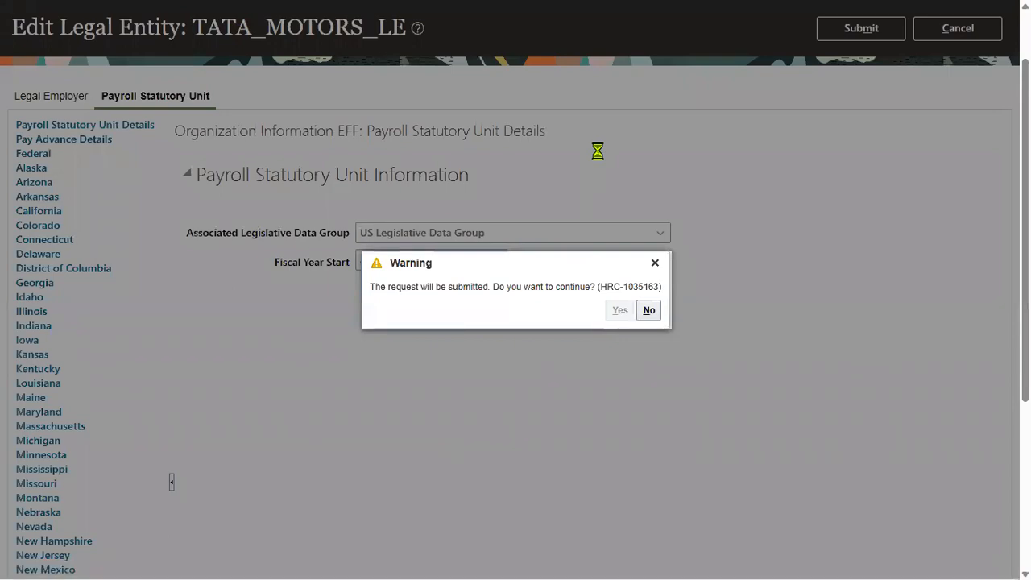
- Switch to the Notepad++ notes, highlight "Multiple Assignment" on the TATA Finance line, and return to Oracle HCM
key("alt+Tab")
left_click_drag(201, 307, 467, 319)
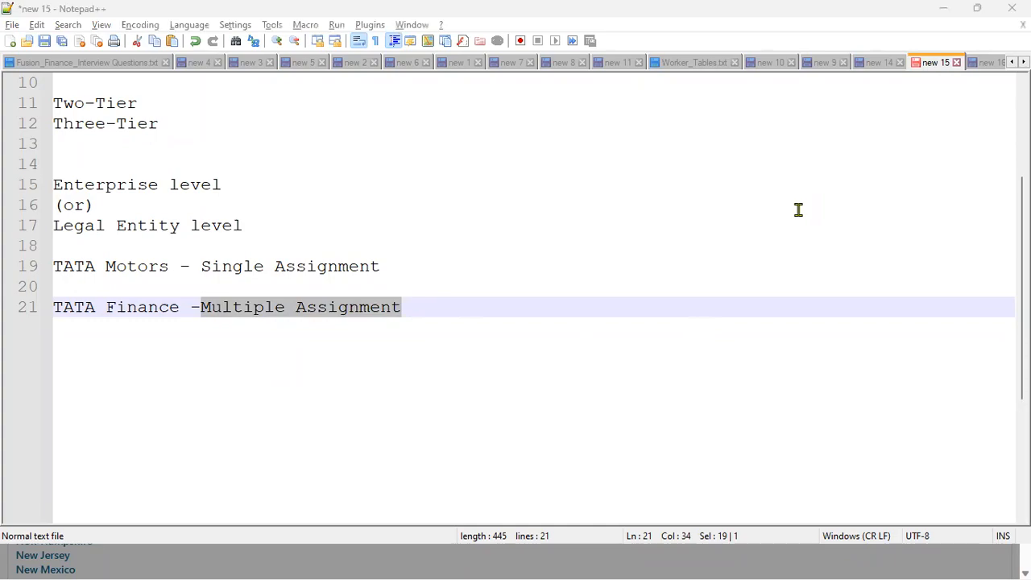
key("alt+Tab")
- Finish the TATA_MOTORS_LE submission and reopen the legal entity picker for the Manage Legal Entity HCM Information scope
left_click(556, 312)
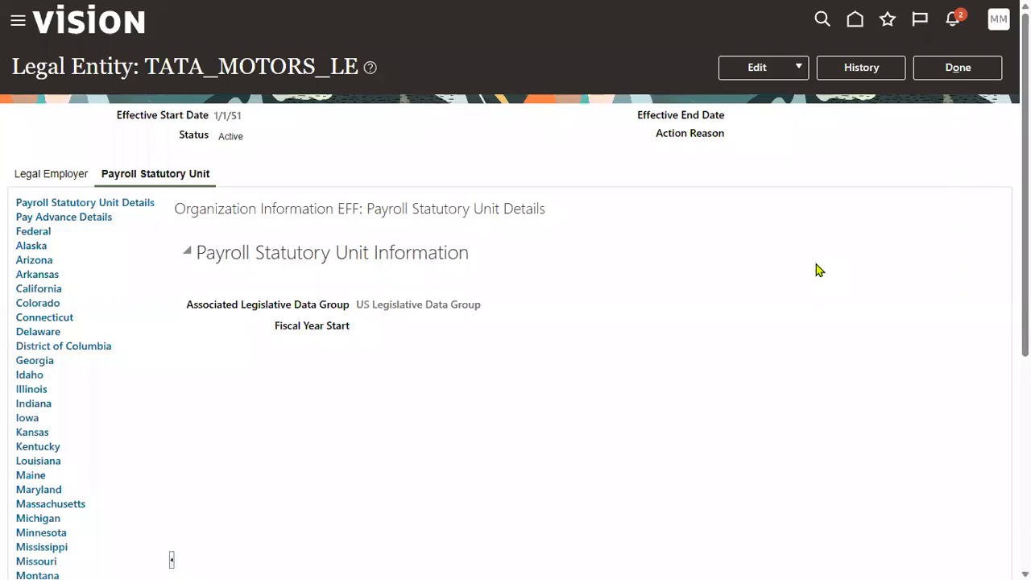
left_click(971, 67)
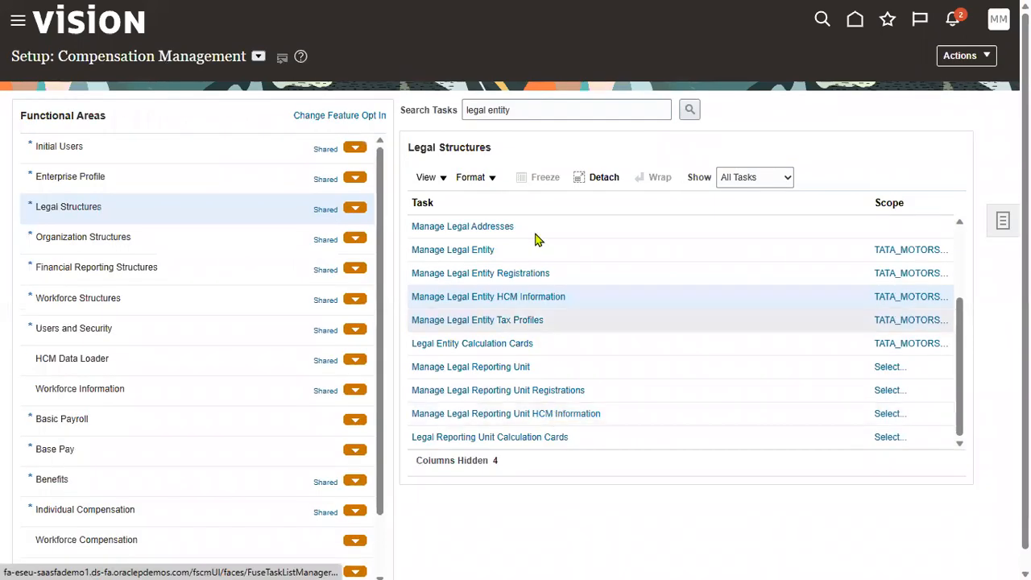
left_click(909, 298)
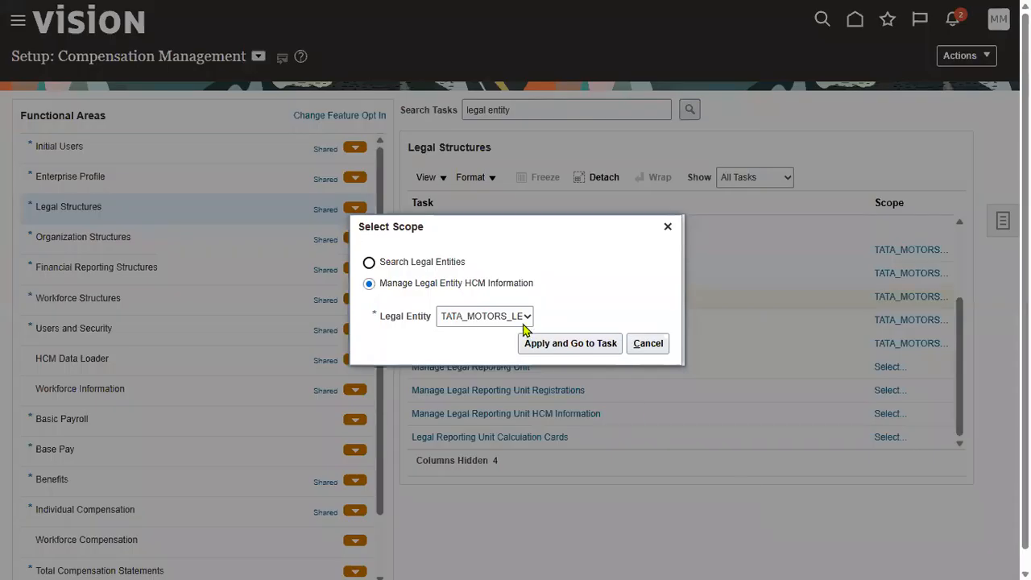
left_click(524, 317)
left_click(495, 360)
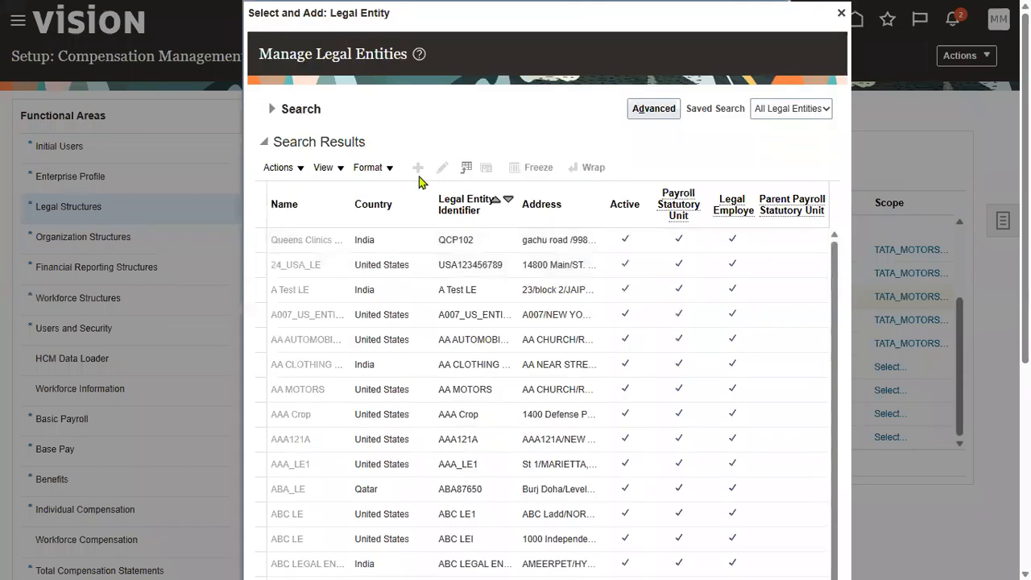
- Search the legal entities for TATA and switch the task scope to TATA_FINANCE_LE, opening its HCM information
left_click(283, 113)
left_click(401, 135)
type("TATA")
left_click(727, 169)
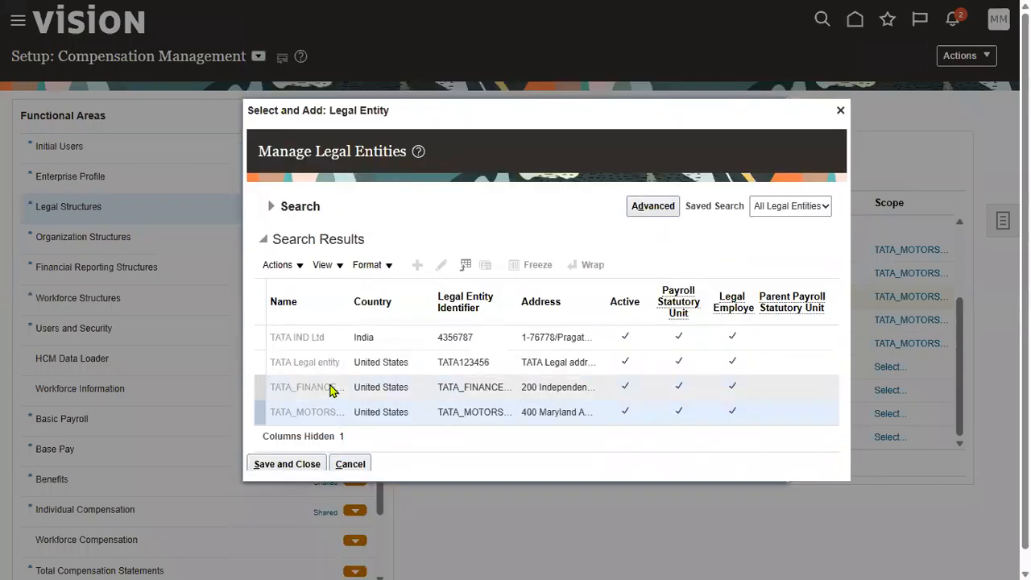
left_click(331, 389)
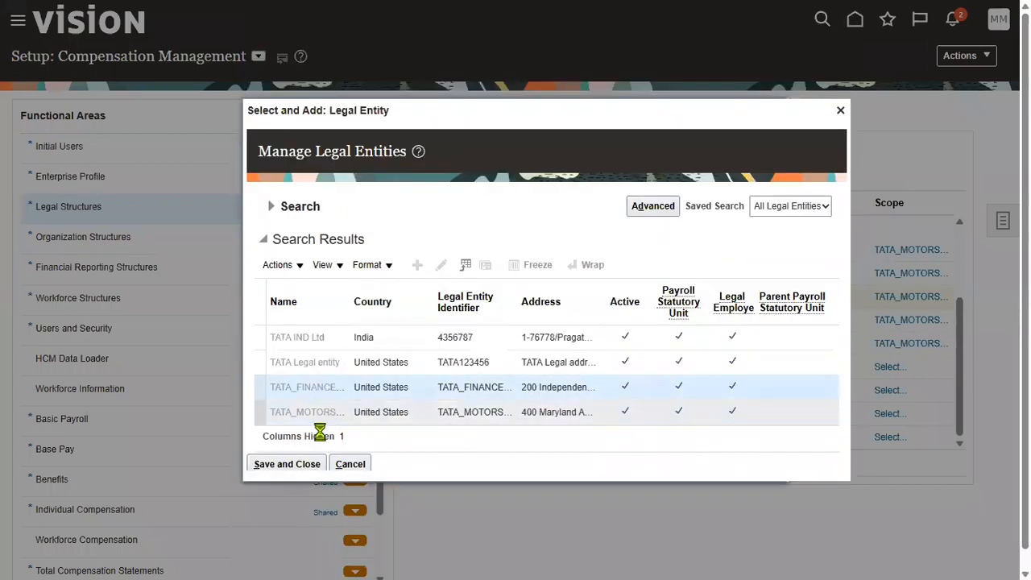
left_click(306, 463)
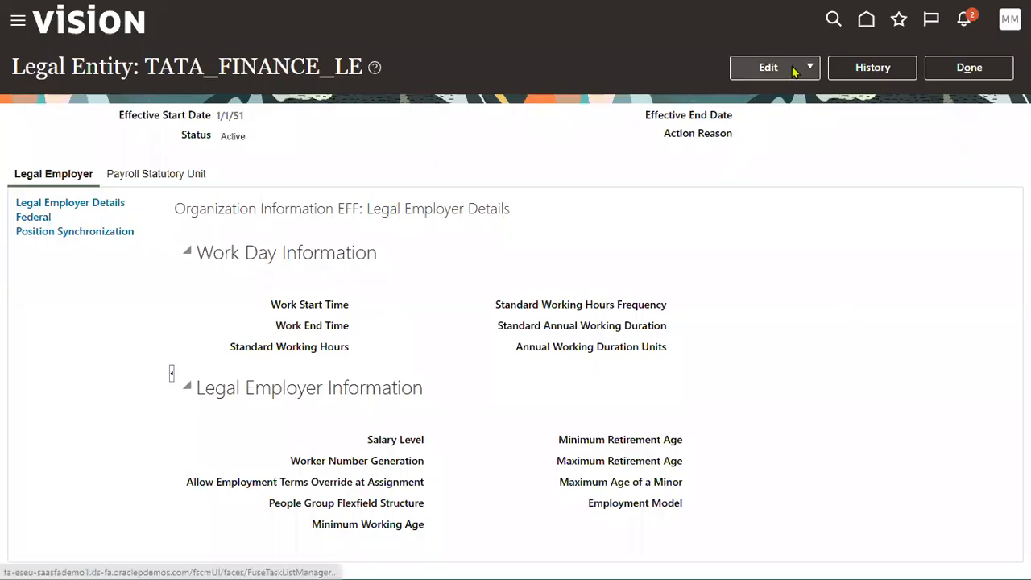
- Edit TATA_FINANCE_LE and set its legal employer Employment Model to 2 Tier - Multiple Assignment
left_click(793, 71)
left_click(789, 118)
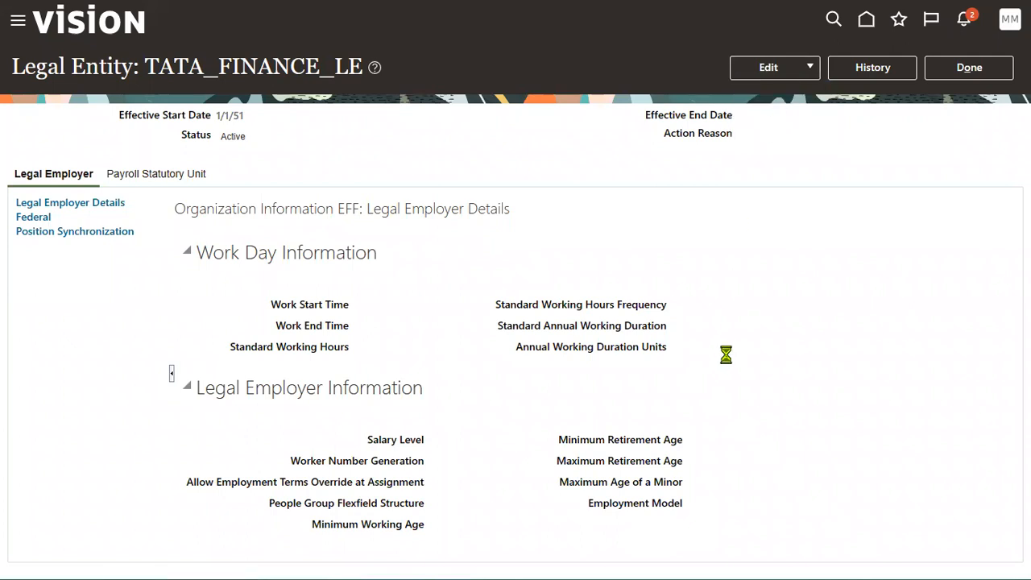
scroll(556, 389, "down", 1)
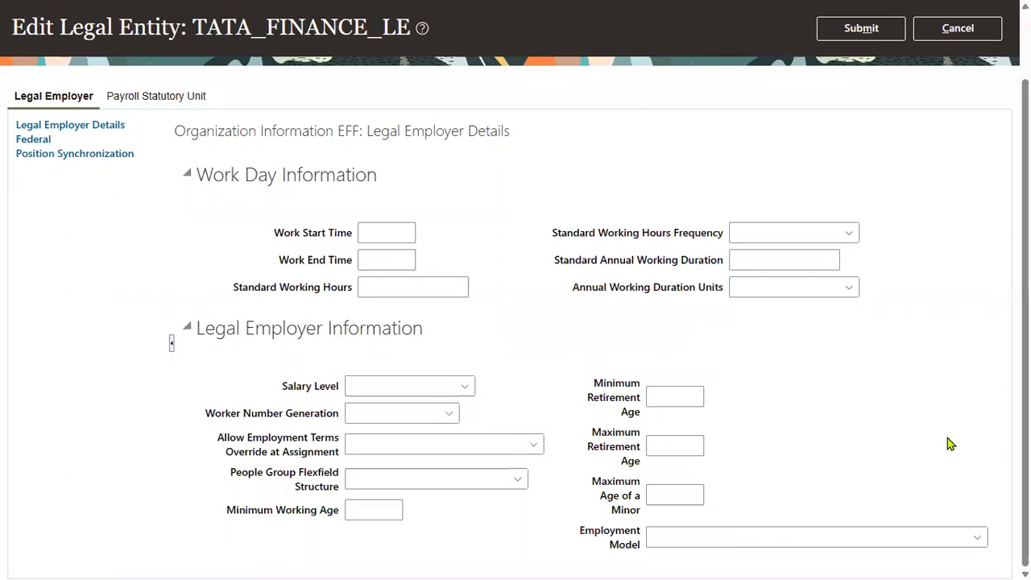
left_click(950, 533)
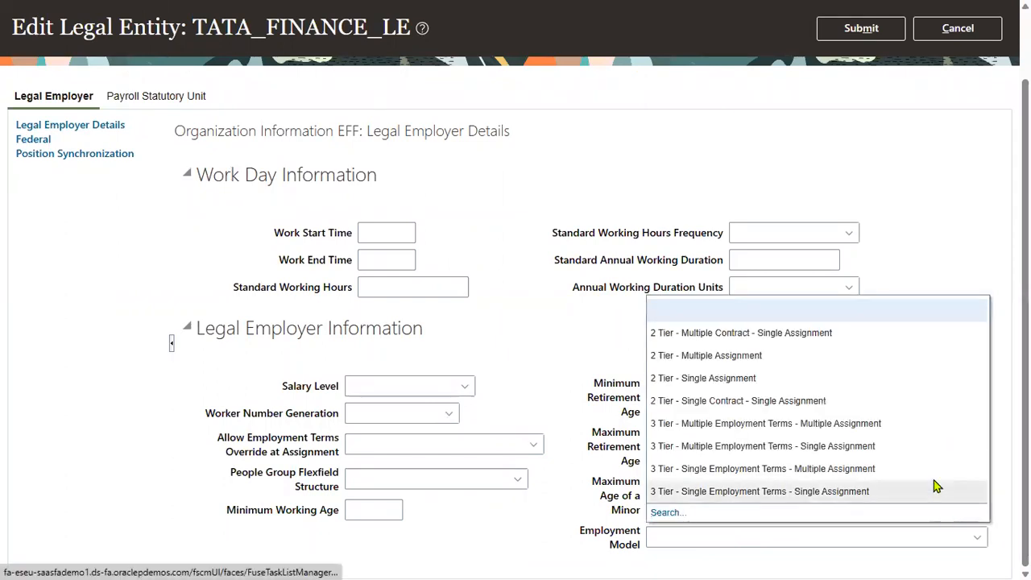
left_click(714, 355)
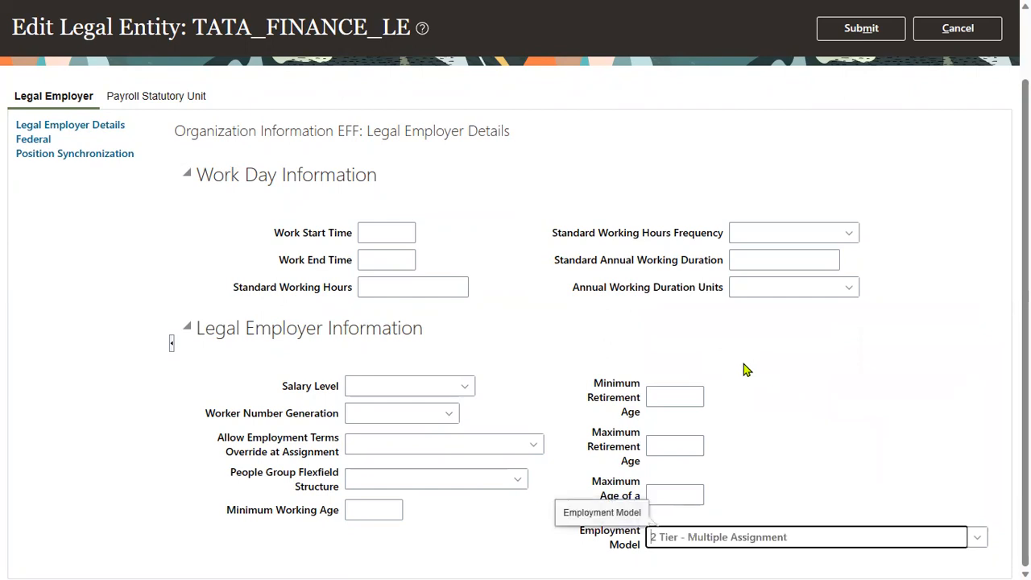
left_click_drag(192, 33, 412, 48)
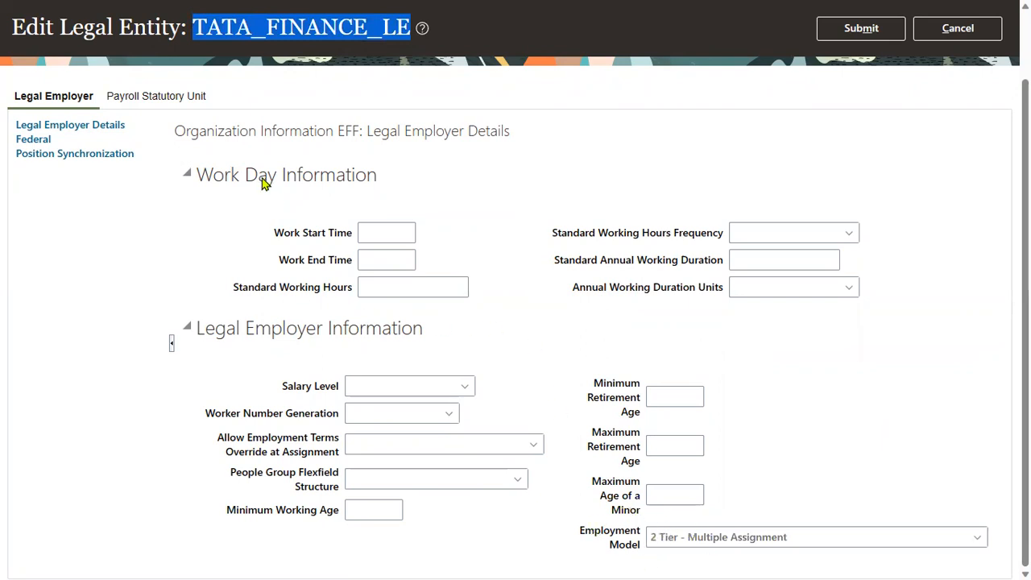
- Set the Associated Legislative Data Group of TATA_FINANCE_LE to US Legislative Data Group and submit the legal entity changes
left_click(172, 98)
left_click(661, 234)
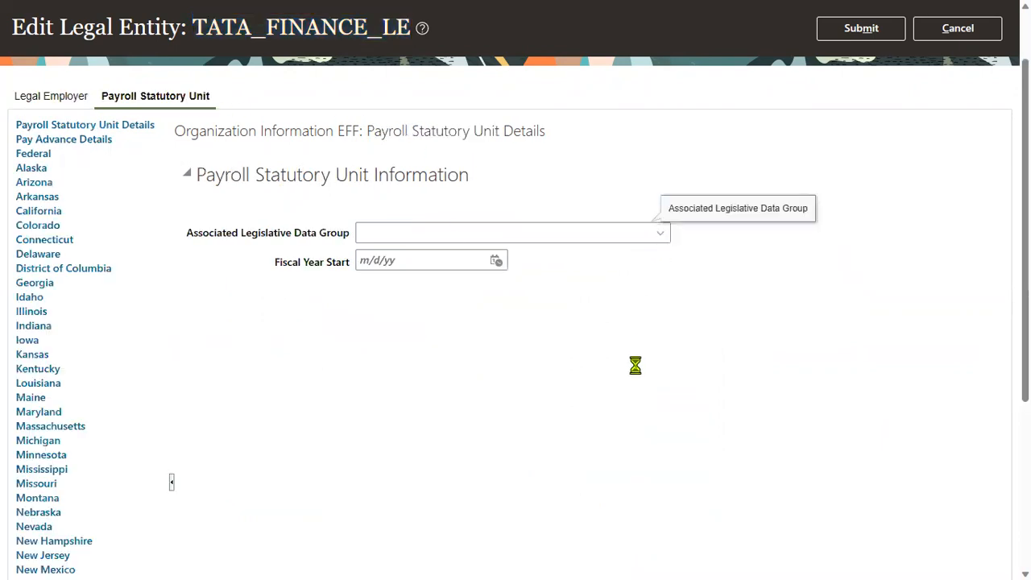
left_click(377, 483)
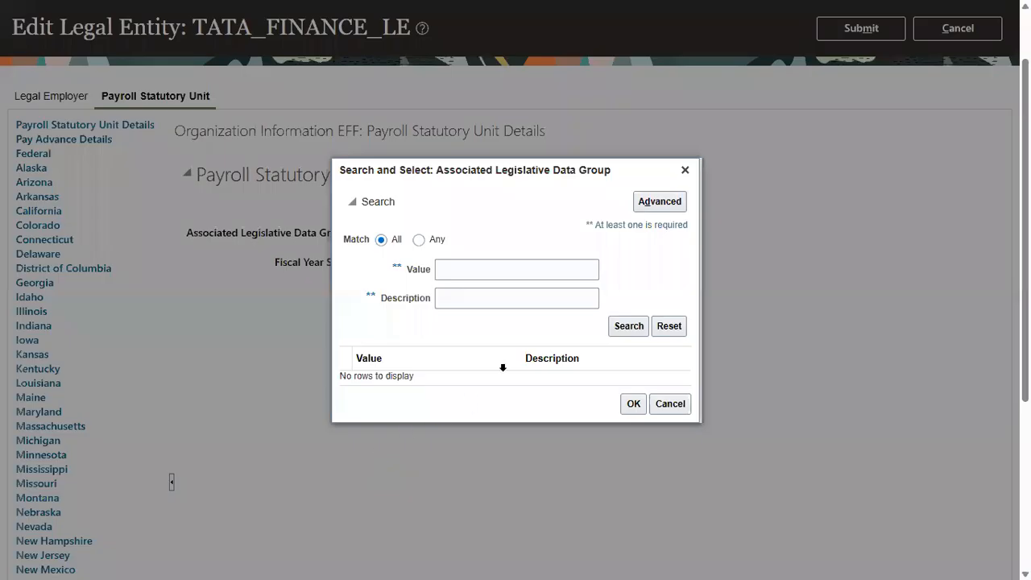
left_click(488, 269)
type("US")
left_click(622, 329)
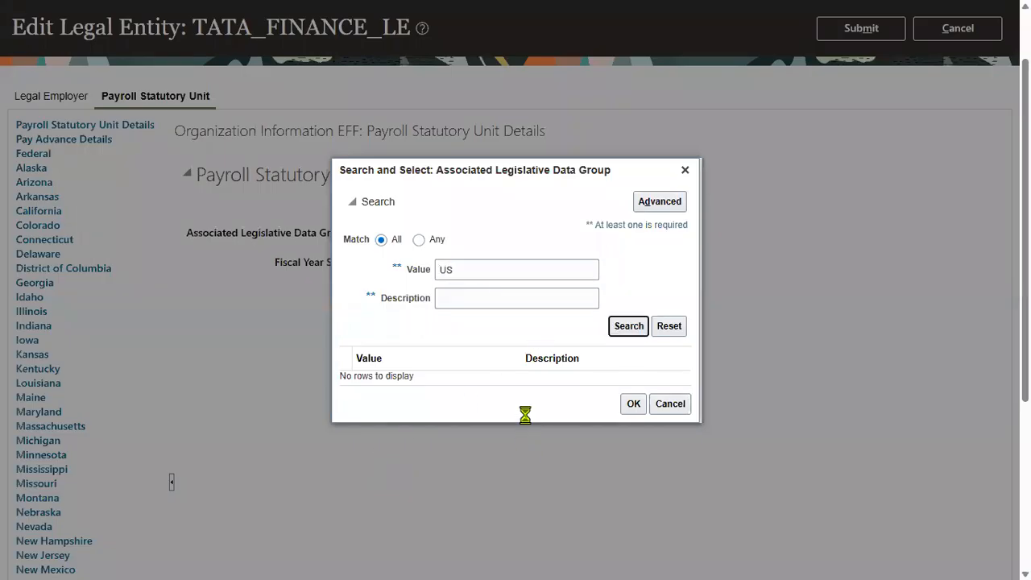
left_click(566, 354)
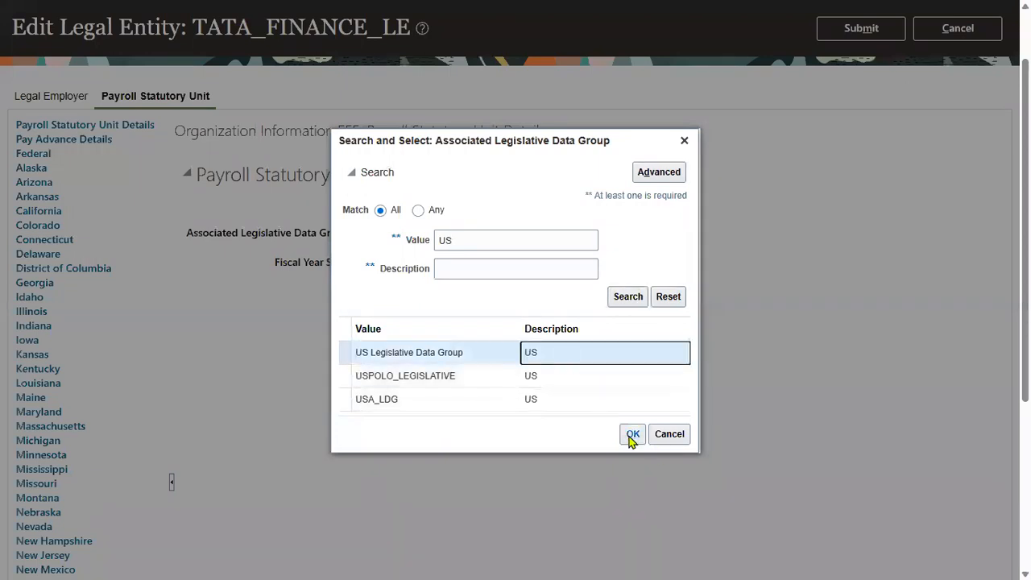
left_click(632, 433)
left_click(857, 29)
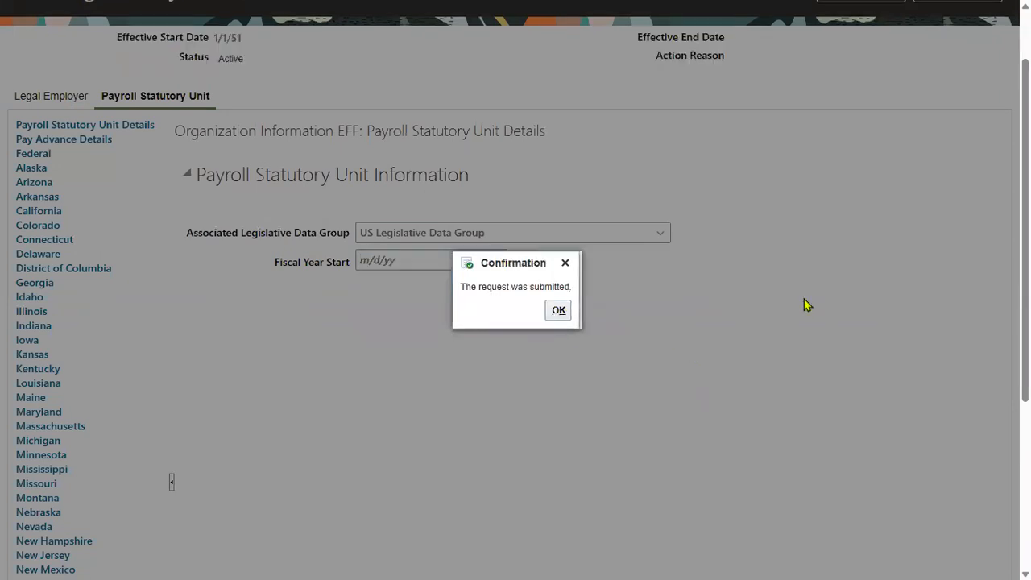
- Acknowledge the submission, close the TATA_FINANCE_LE record, and search the setup tasks for assign legal
left_click(555, 312)
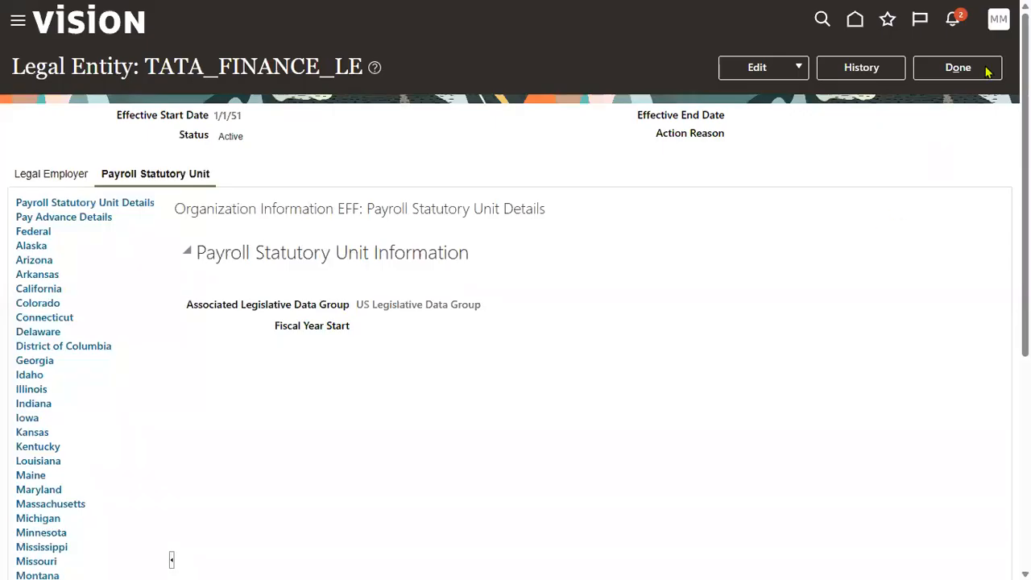
left_click(986, 70)
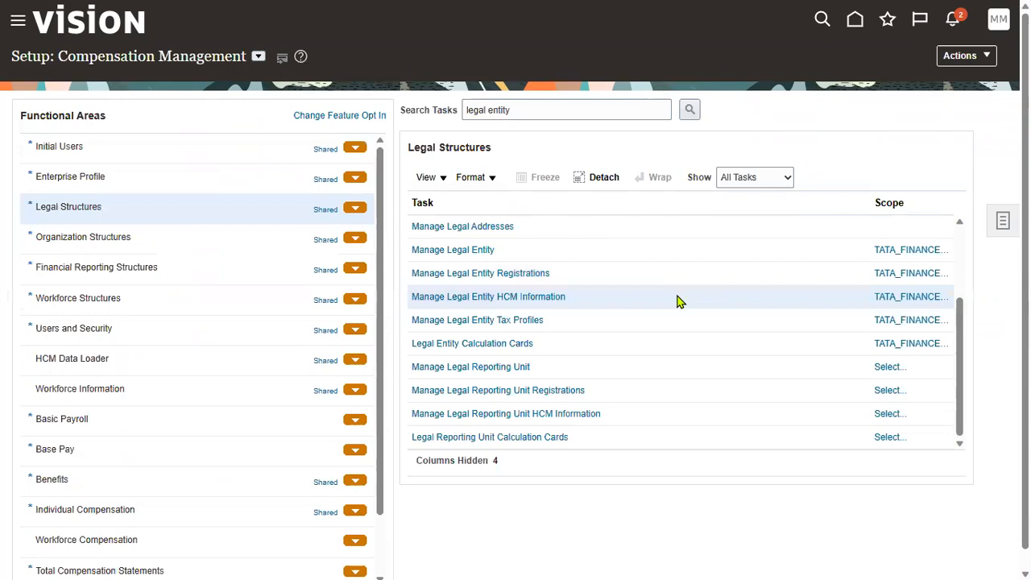
left_click(571, 110)
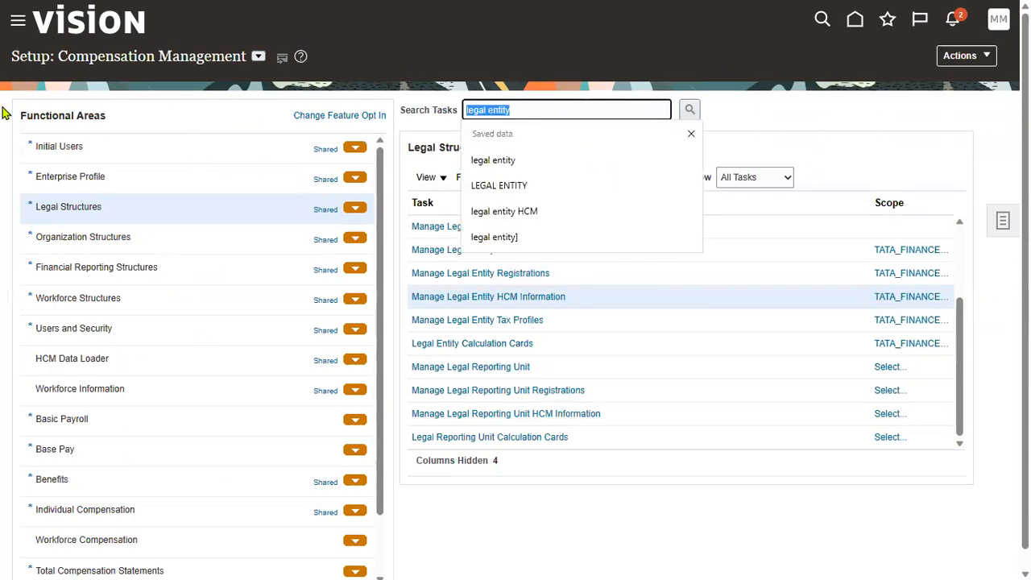
type("as")
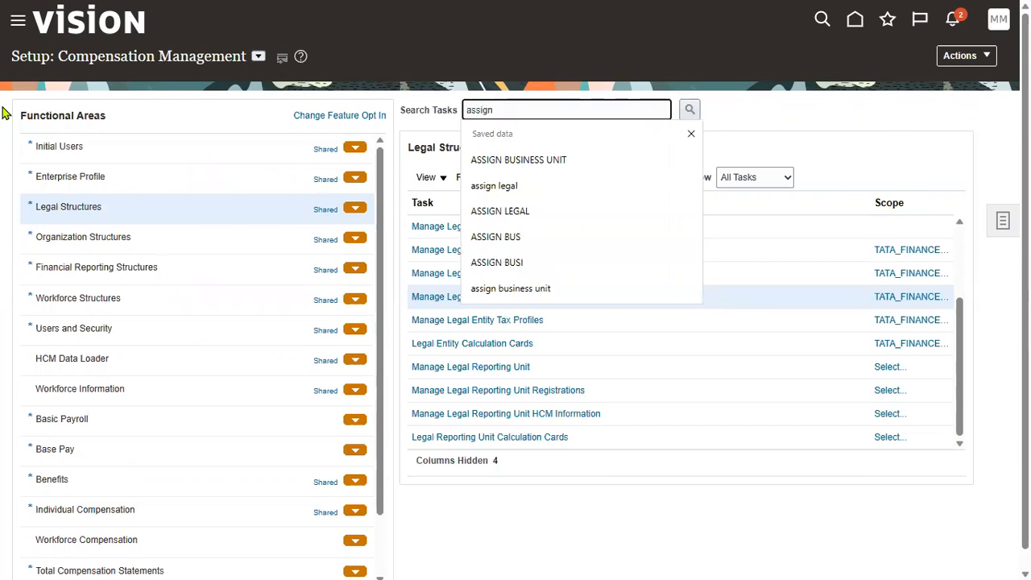
type("sign")
left_click(553, 188)
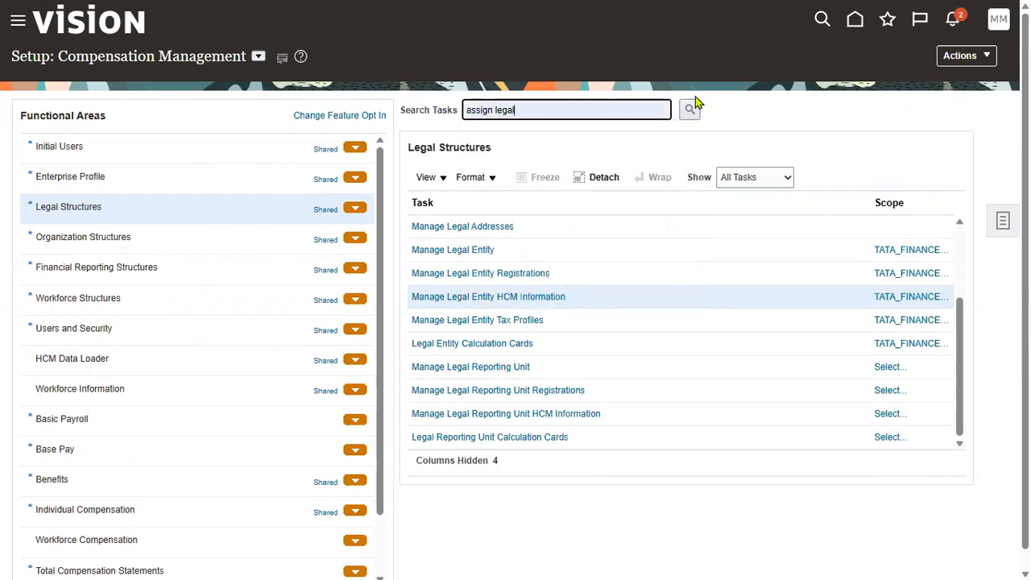
left_click(689, 110)
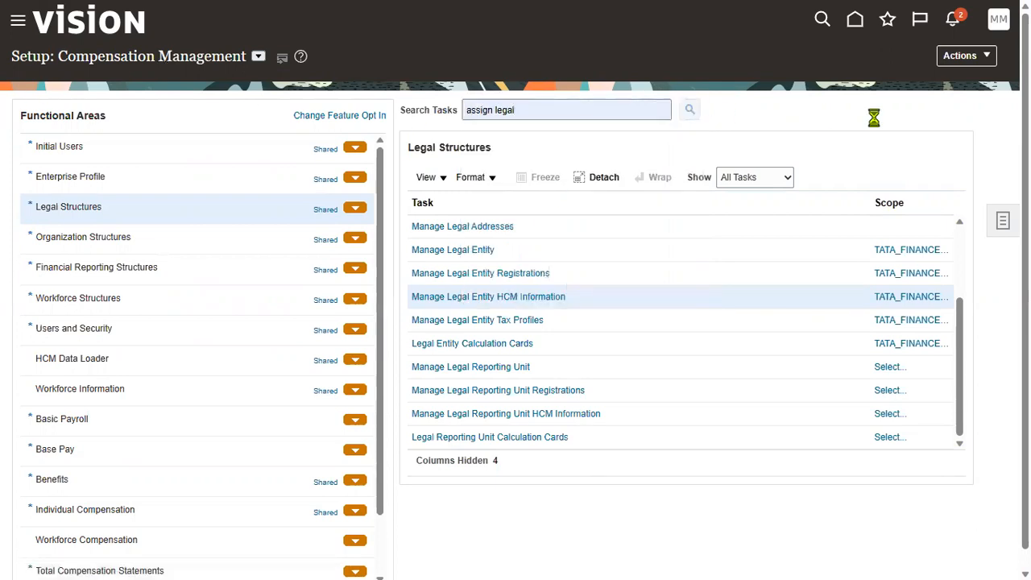
- Set the Assign Legal Entities task scope to US Primary Ledger and open the task
left_click(888, 344)
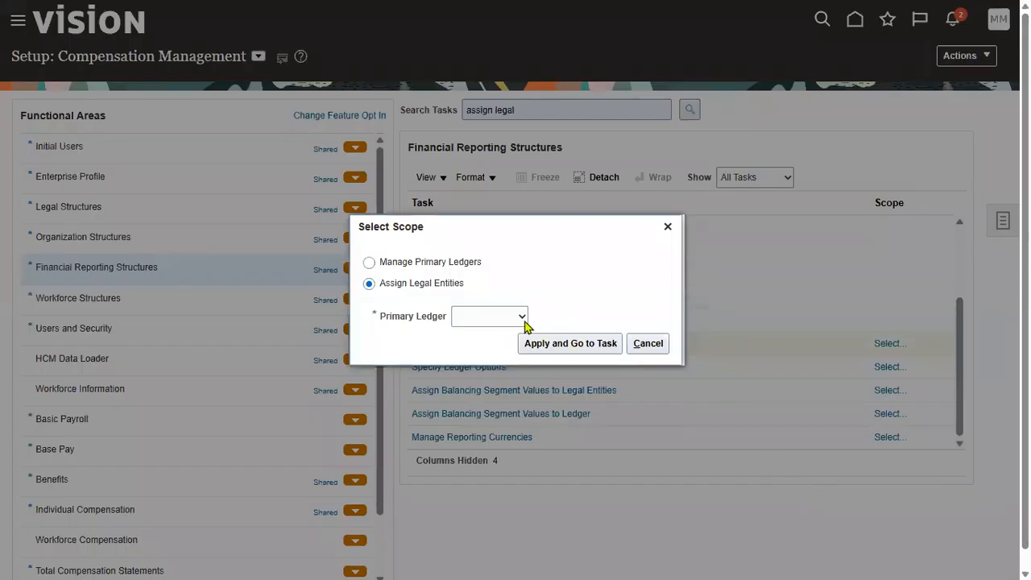
left_click(524, 324)
left_click(490, 357)
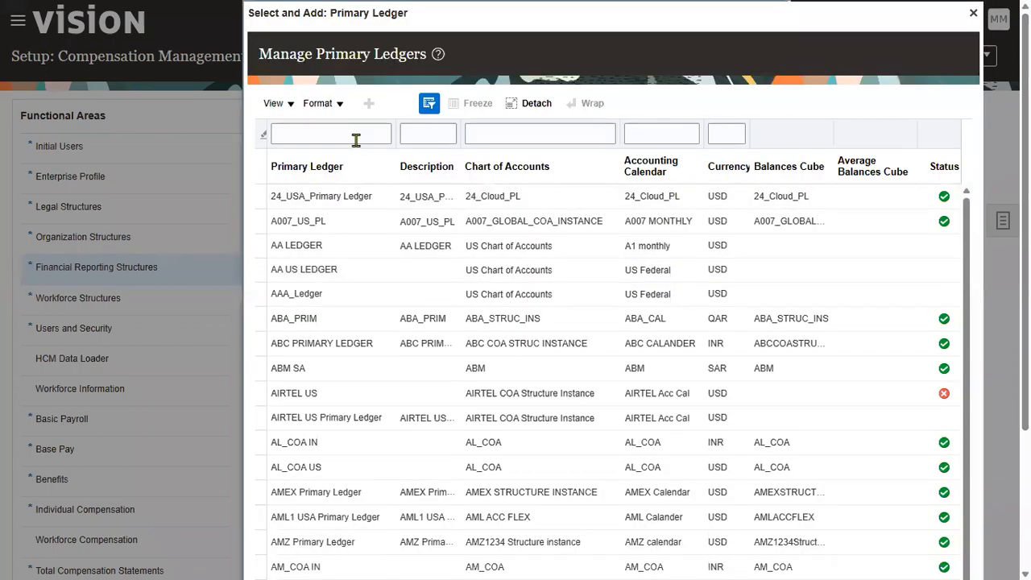
left_click(354, 135)
type("US ")
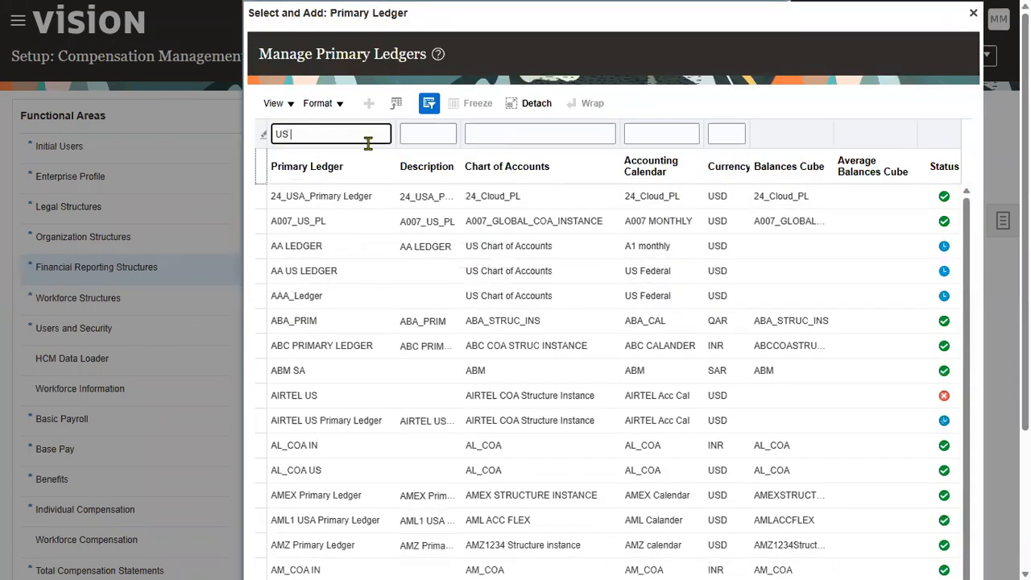
type("P")
key("Return")
left_click(413, 355)
left_click(276, 407)
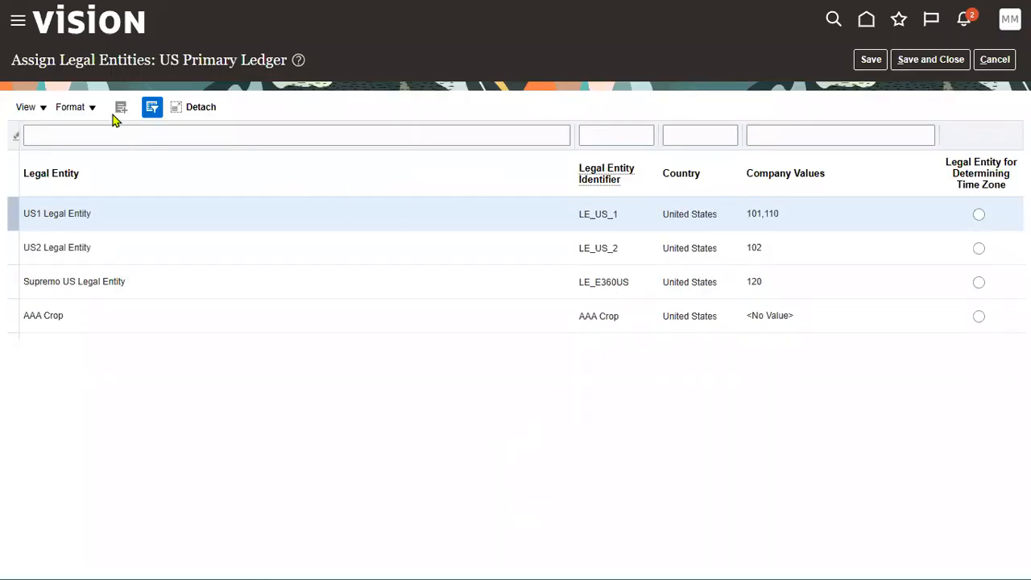
- Assign TATA_MOTORS_LE and TATA_FINANCE_LE to the US Primary Ledger, then save and close the assignment
left_click(120, 107)
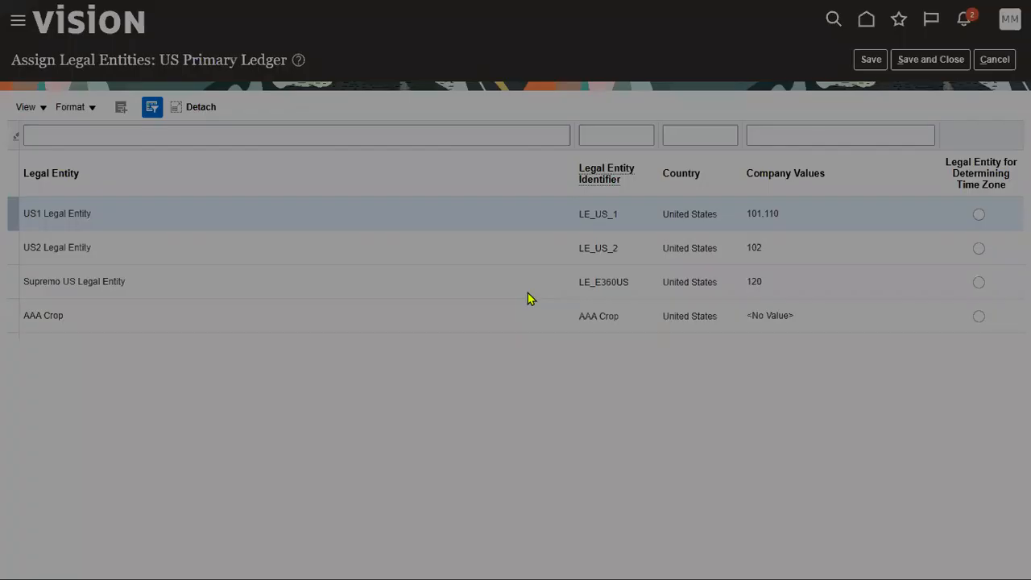
left_click(331, 208)
type("TATA")
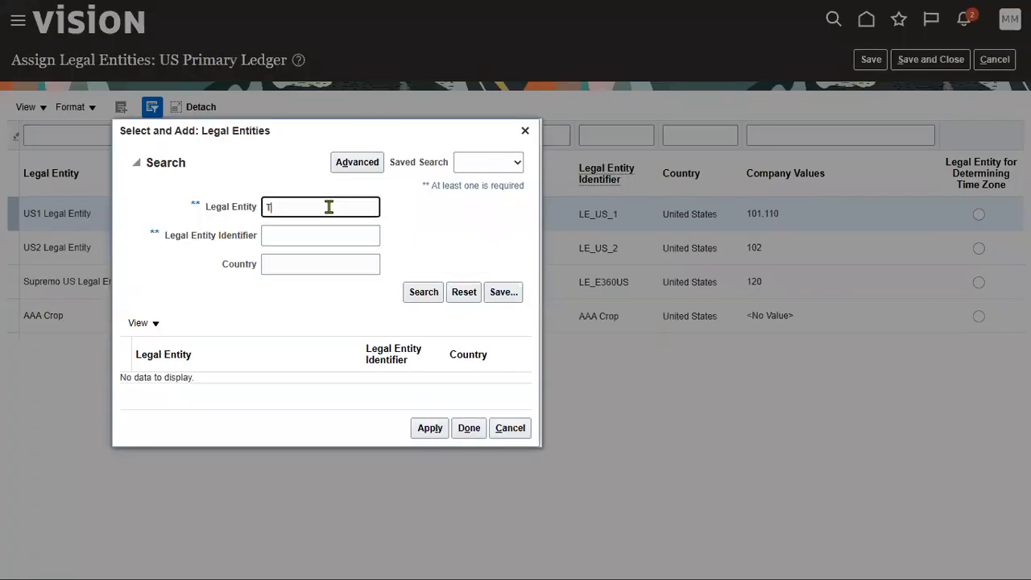
left_click(418, 294)
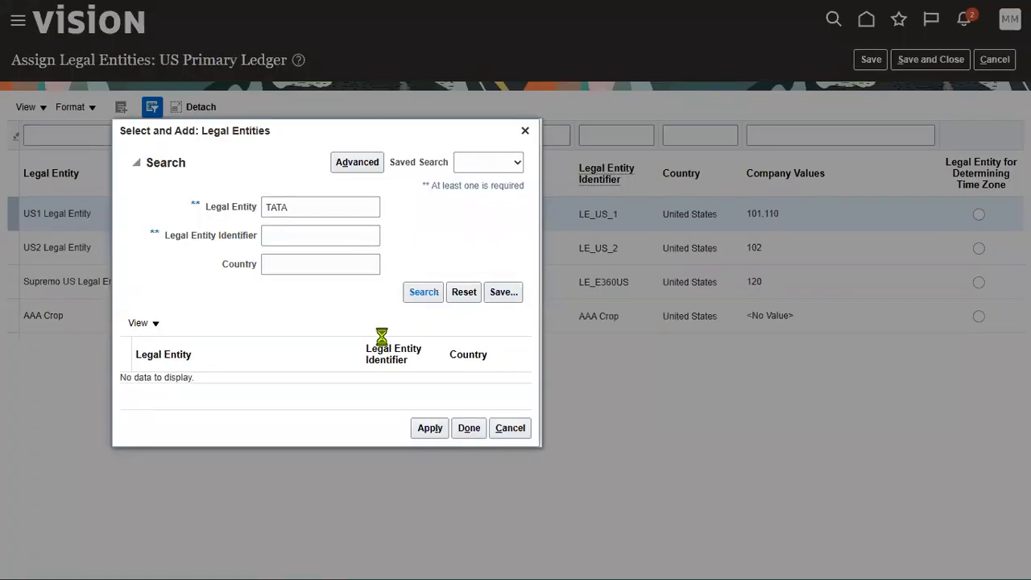
left_click(314, 384)
left_click(314, 408, "ctrl")
left_click(469, 465)
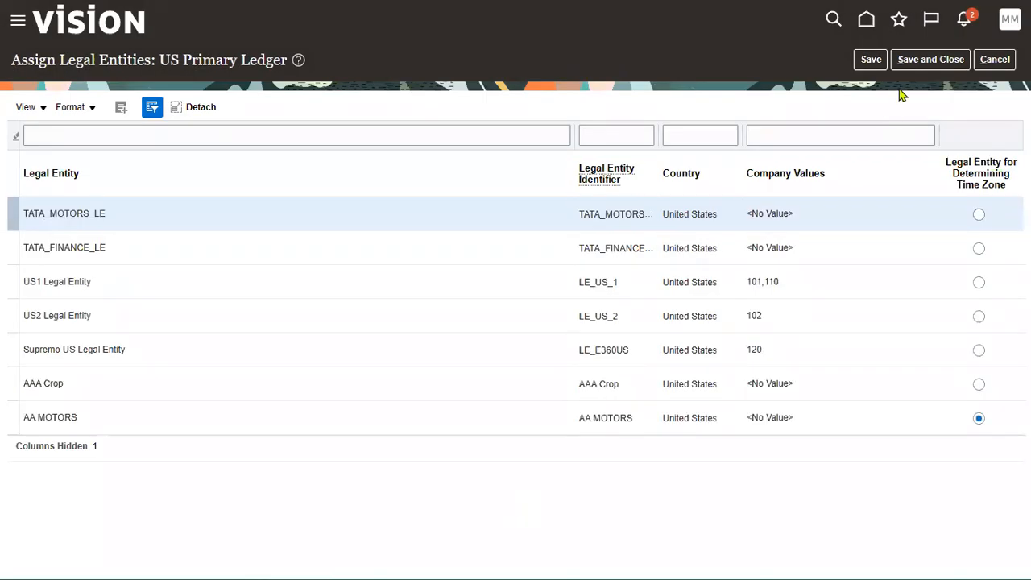
left_click(917, 63)
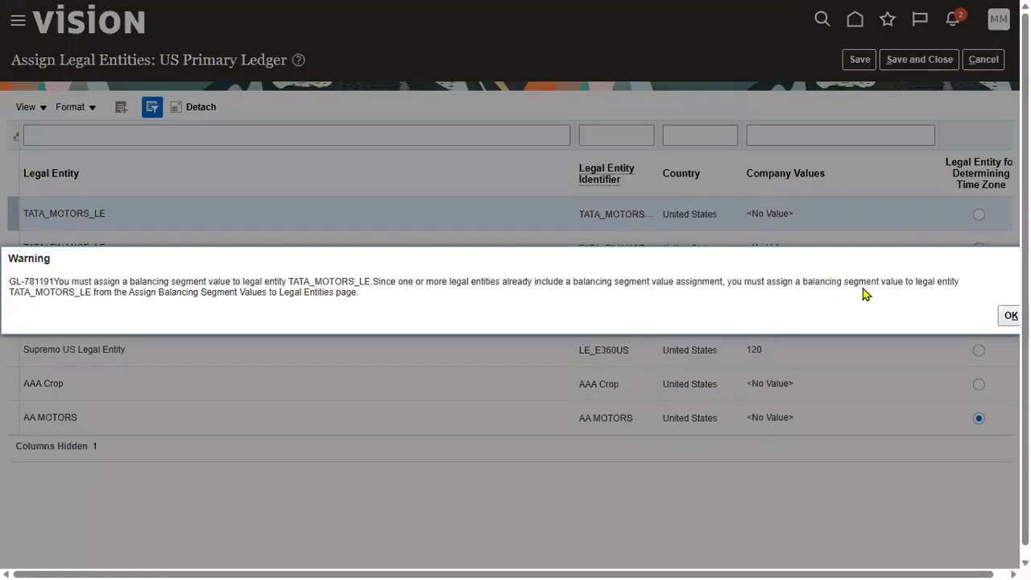
left_click(1008, 316)
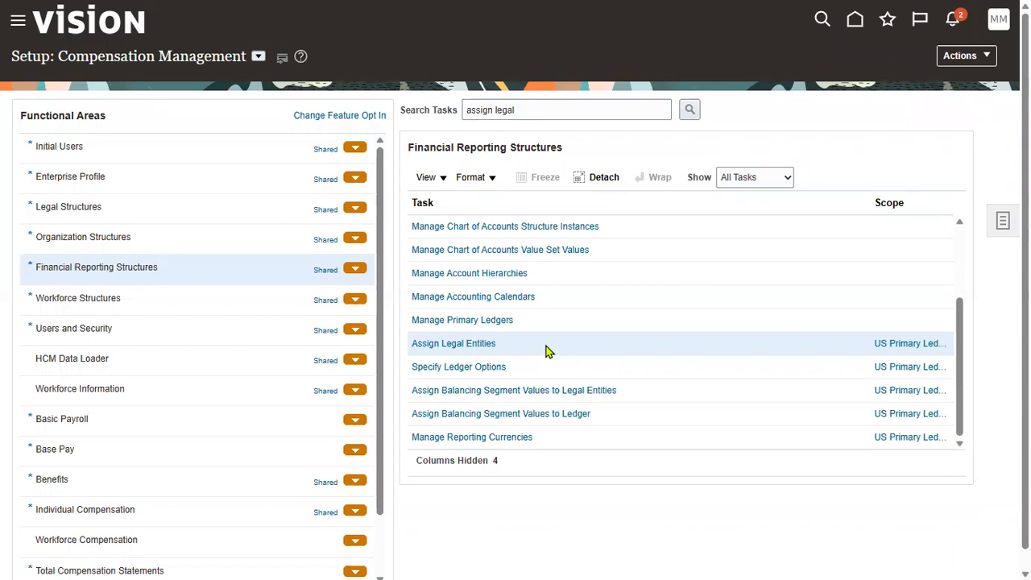
- Search the setup tasks for business unit and open the Manage Business Unit task
triple_click(561, 105)
type("BUSIN")
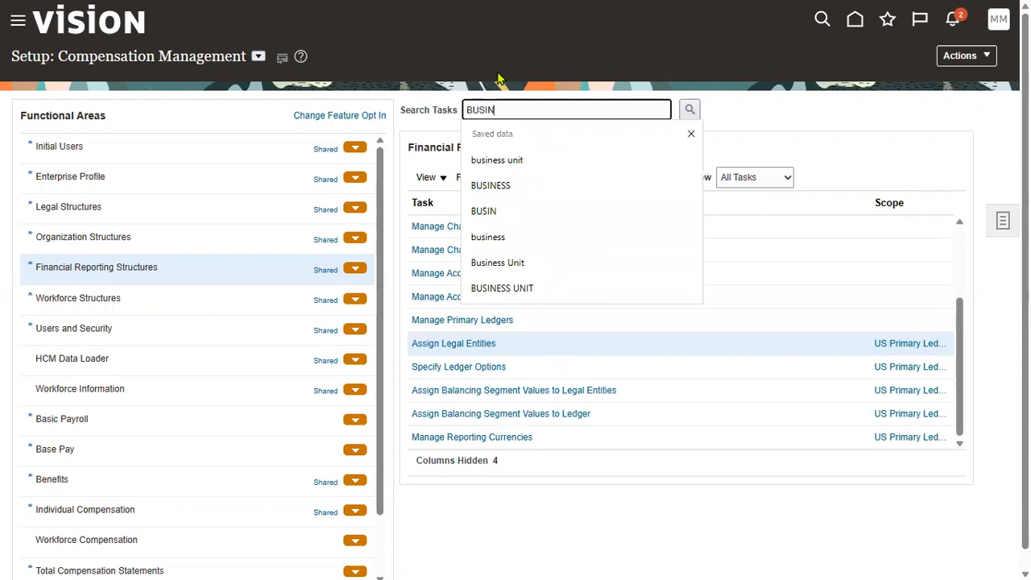
left_click(585, 164)
left_click(689, 109)
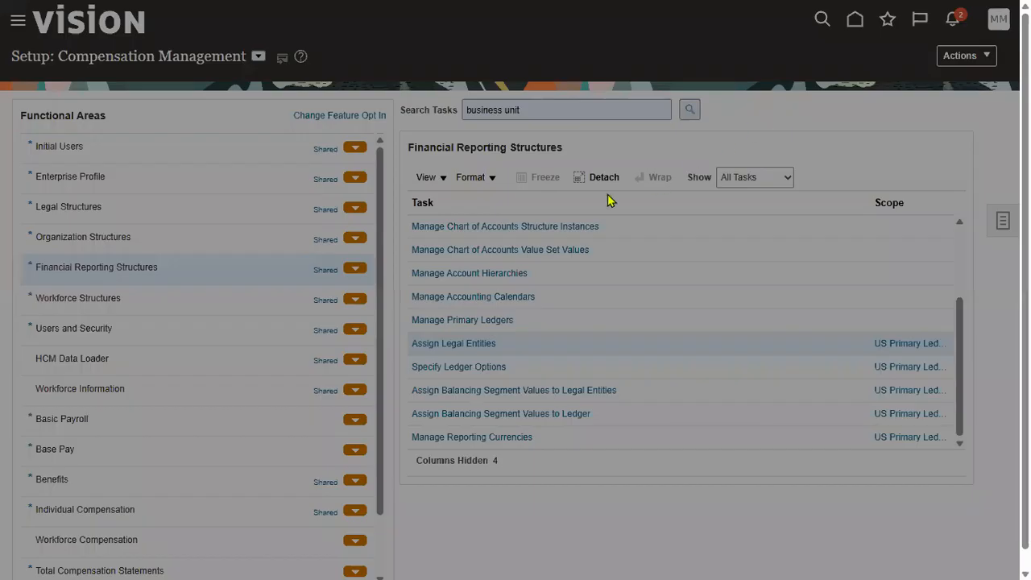
left_click(289, 288)
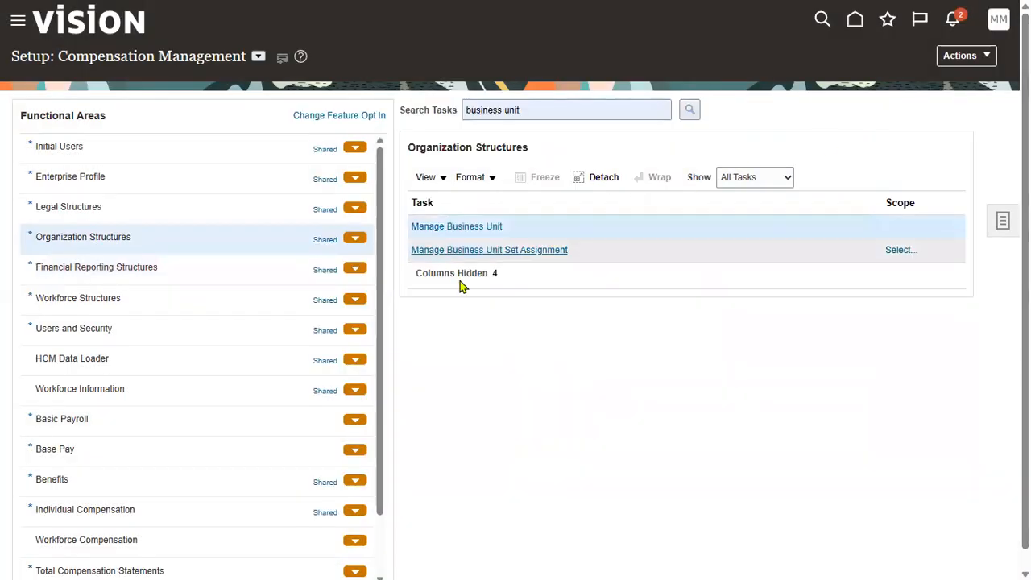
left_click(466, 229)
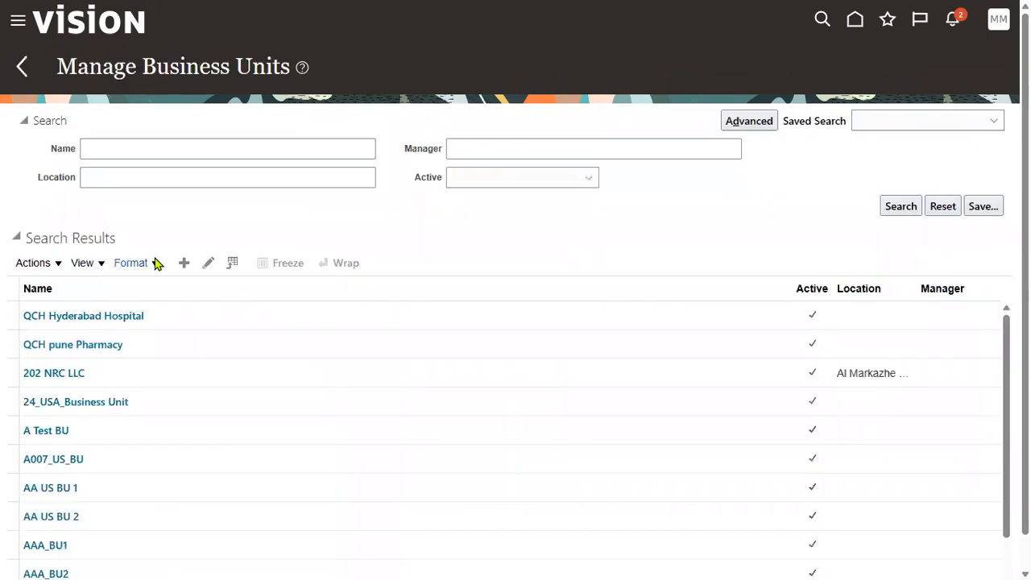
- Create the business unit TATA_MOTORS_BU with the COMMON default set, then save and close it
left_click(183, 264)
left_click(277, 133)
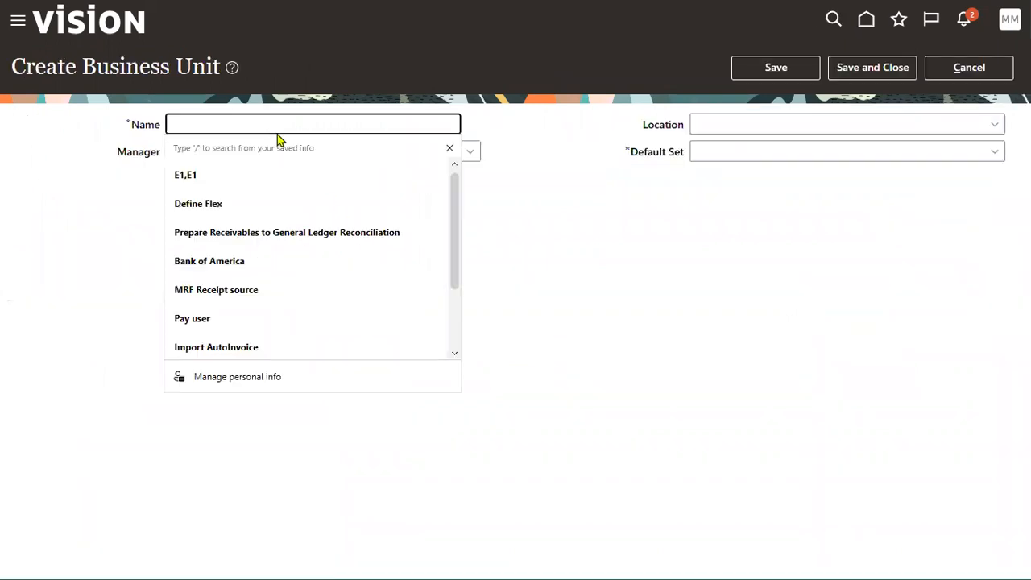
type("TATA_MO")
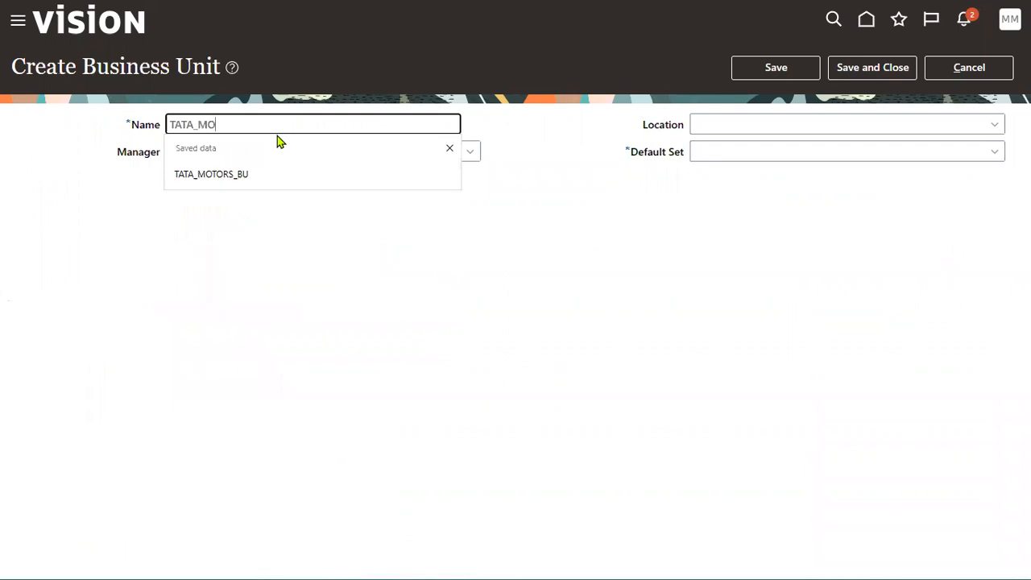
type("TORS_BU")
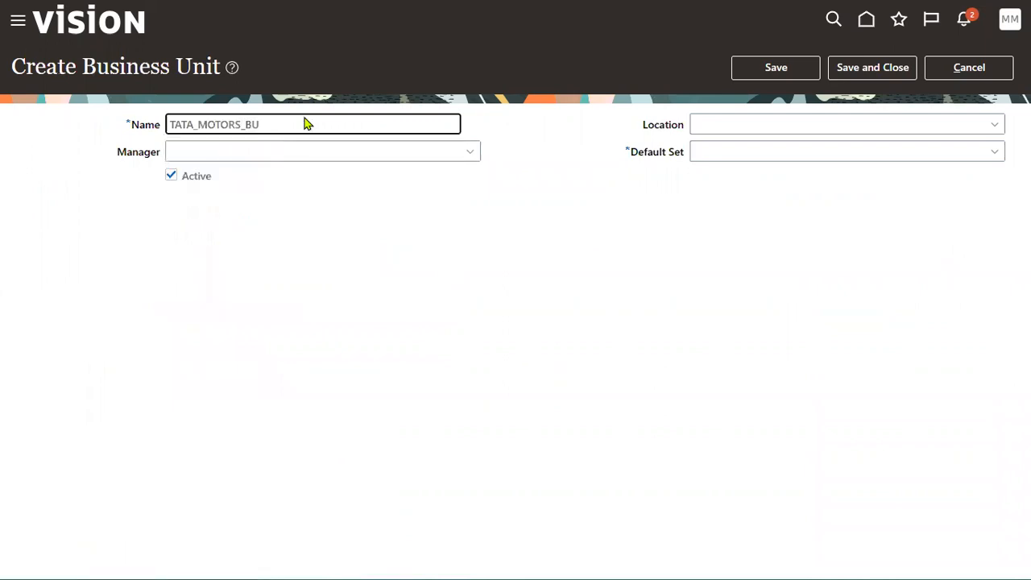
left_click(779, 150)
left_click(778, 194)
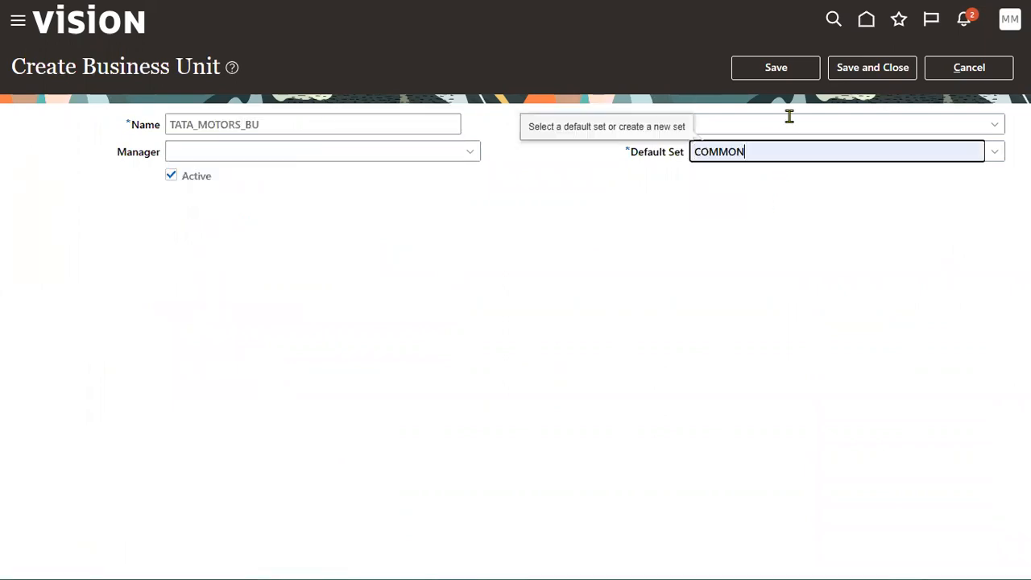
left_click(855, 77)
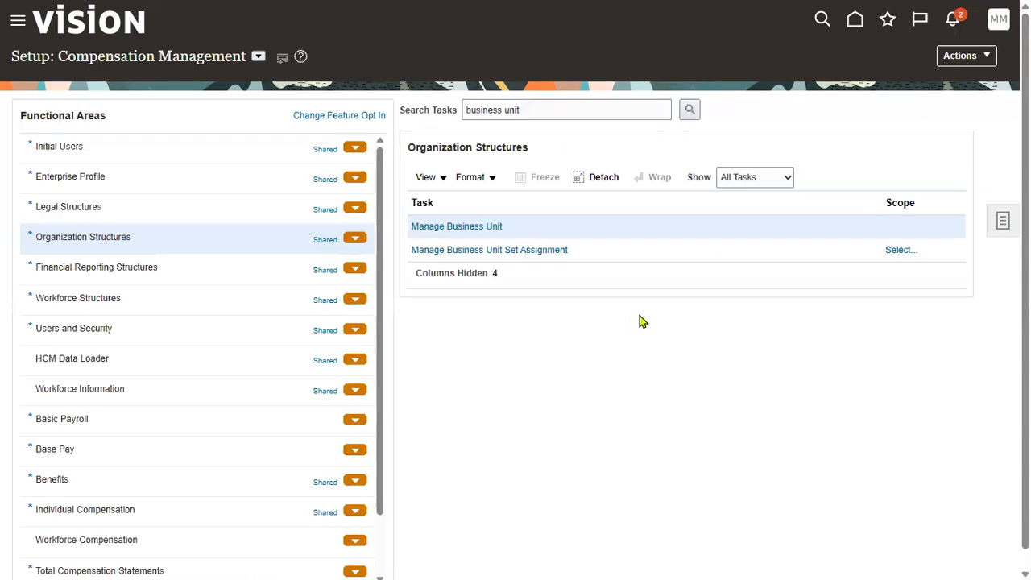
- Create a TATA_FINANCE business unit named in the same style as TATA_MOTORS_BU, choose its default set, and save it
left_click(499, 233)
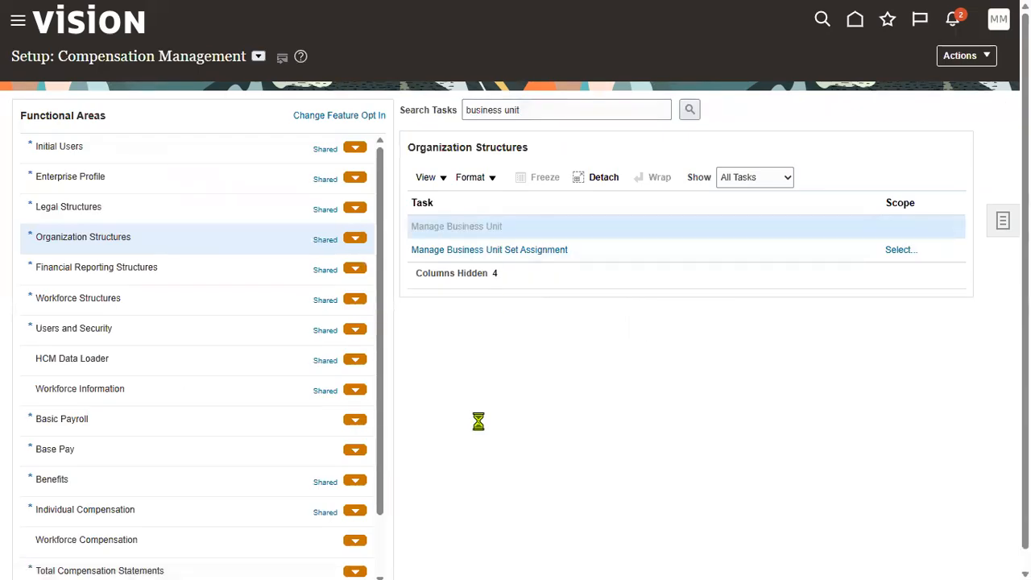
left_click(190, 266)
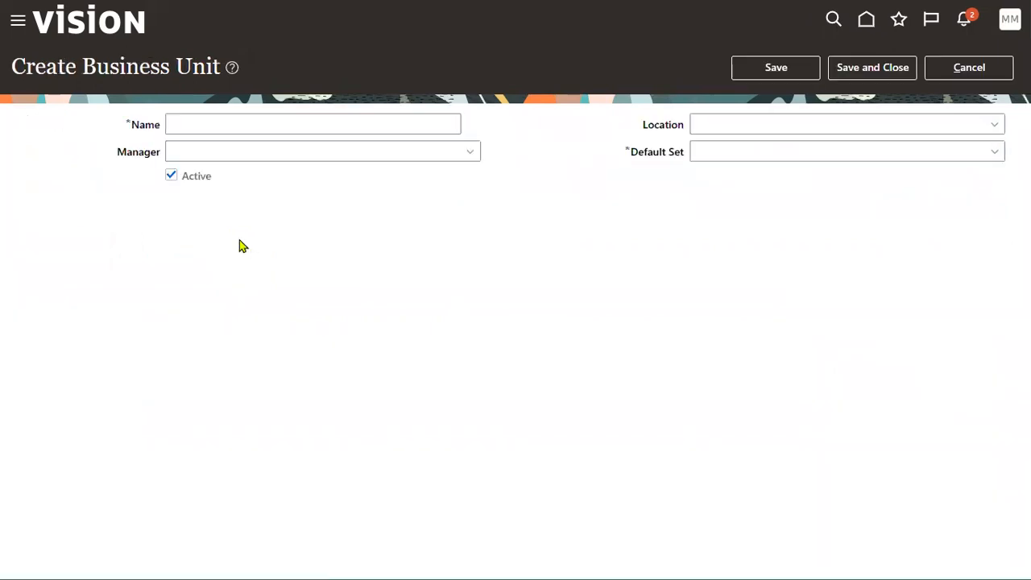
left_click(246, 123)
type("TAT")
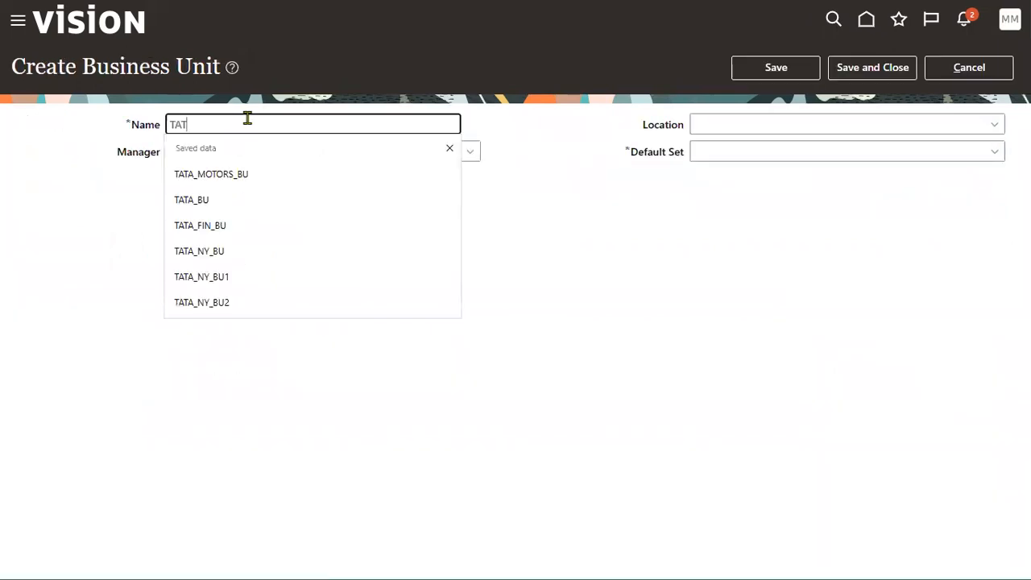
type("A_FINANCE_B")
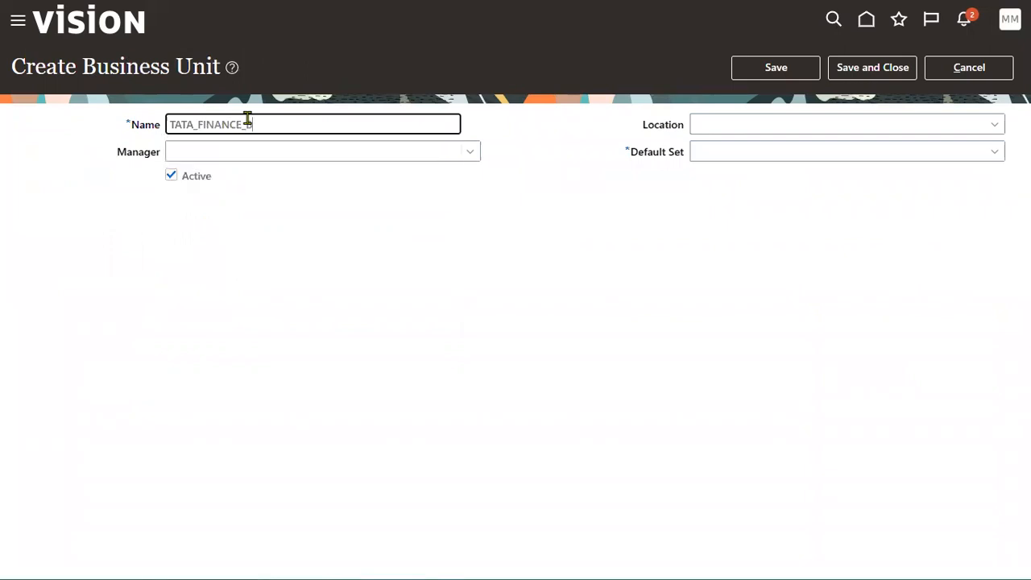
left_click(816, 152)
left_click(808, 200)
left_click(853, 67)
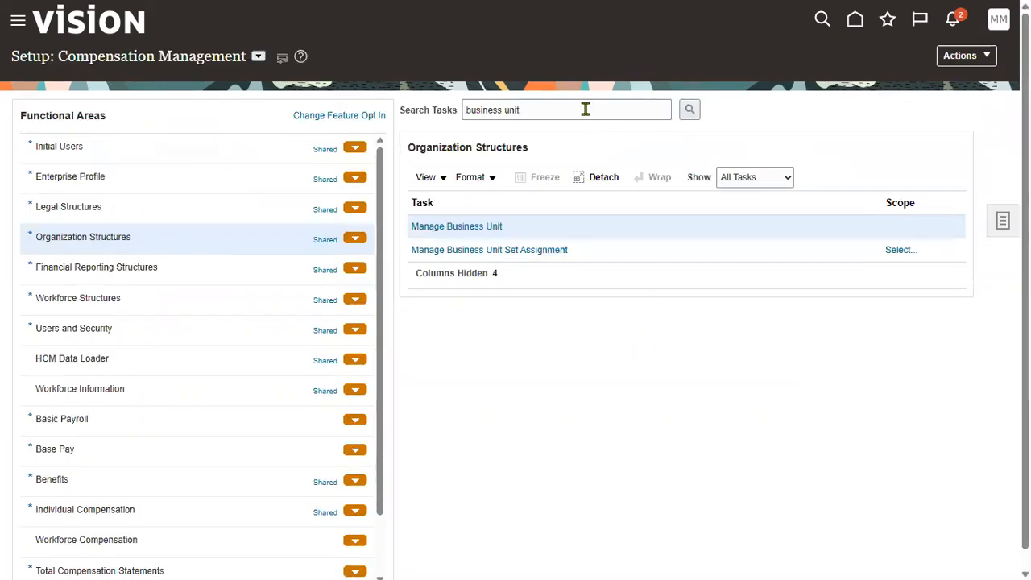
- Search the Compensation Management setup tasks for ASSIGN BUSINESS UNIT
left_click_drag(585, 109, 281, 140)
type("ASS")
left_click(557, 161)
left_click(693, 113)
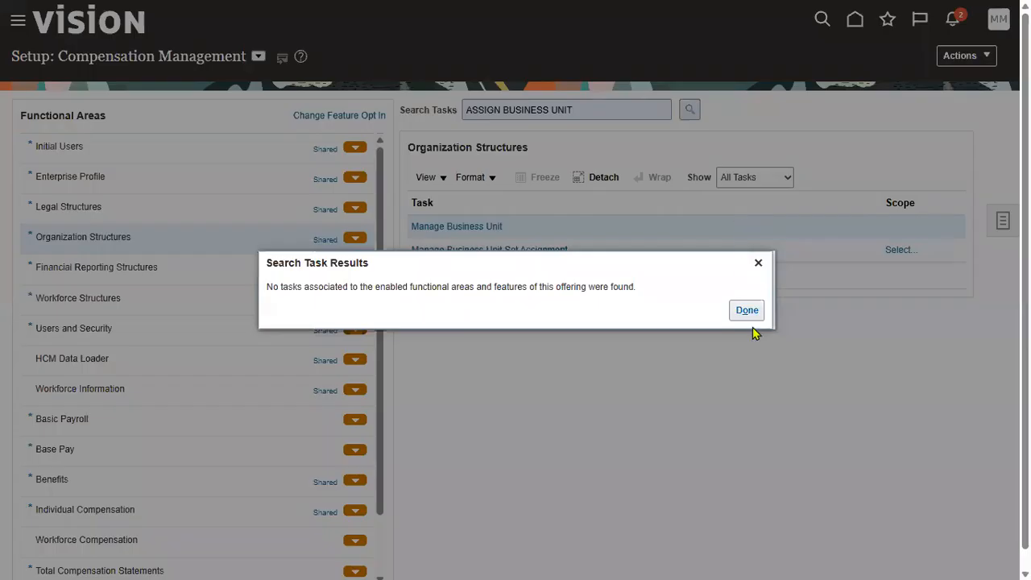
left_click(747, 314)
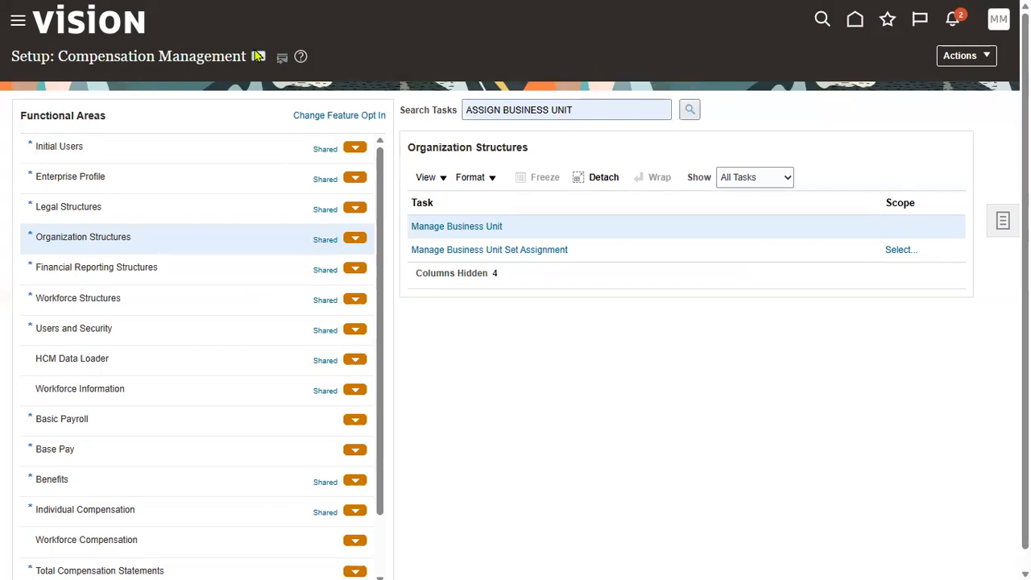
- Switch the setup offering to Financials and search its tasks for ASSIGN BUSINESS UNIT
left_click(258, 55)
left_click(276, 158)
left_click(691, 125)
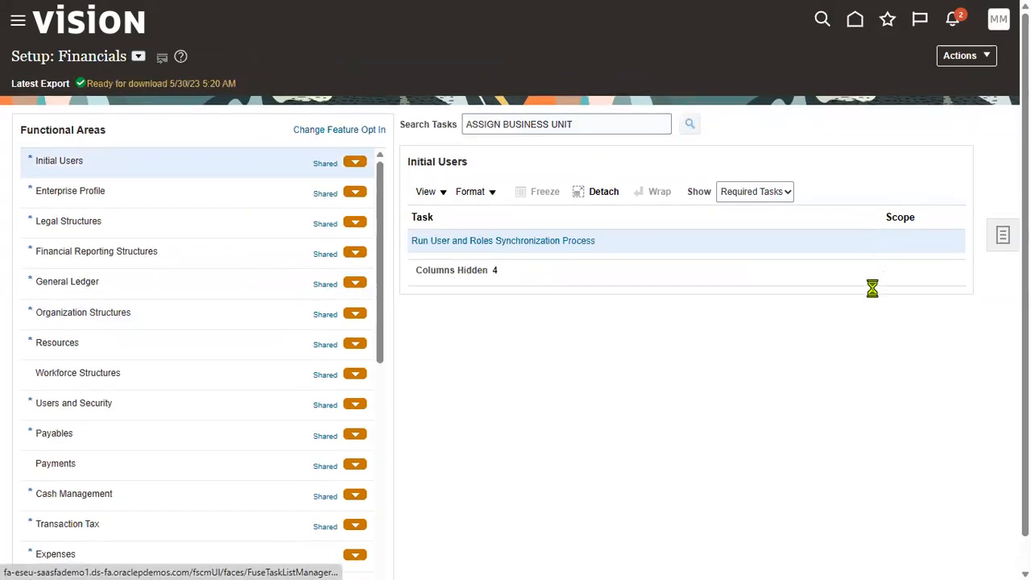
- Search the business units for TATA and select TATA_FINANCE_BU as the scope of the Assign Business Unit Business Function task
left_click(876, 244)
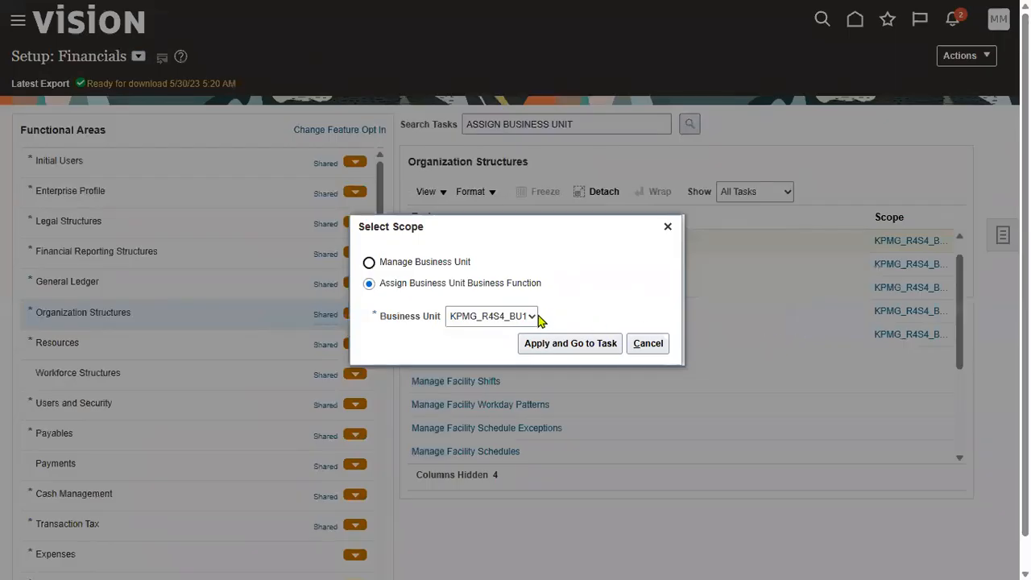
left_click(532, 317)
left_click(506, 360)
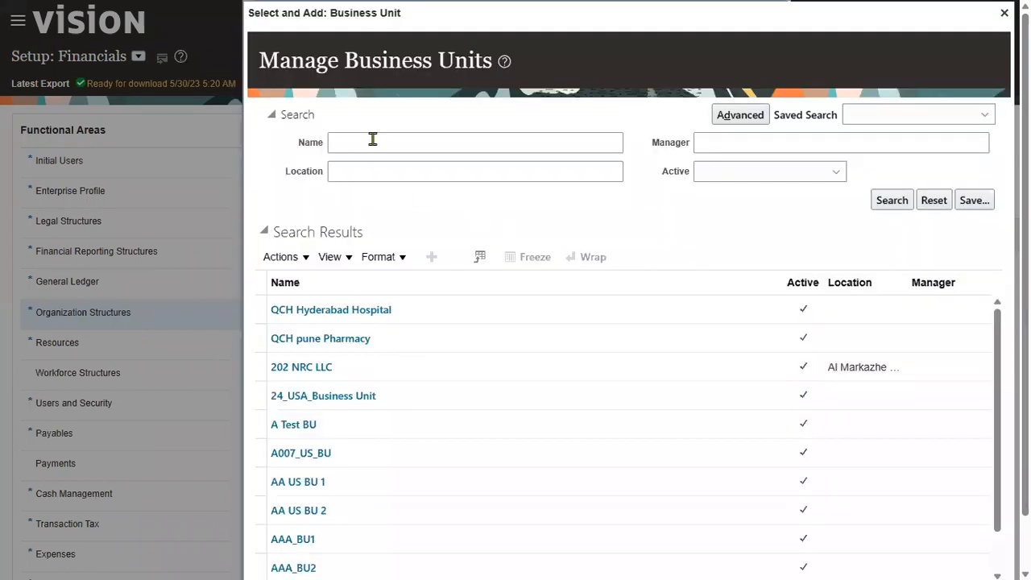
left_click(373, 139)
type("TATA")
left_click(882, 201)
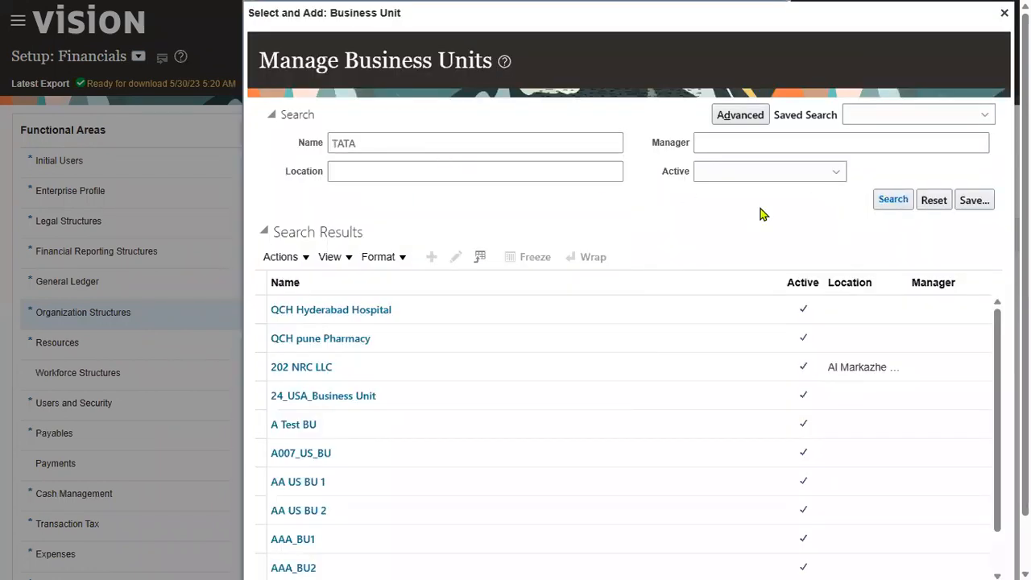
left_click(477, 376)
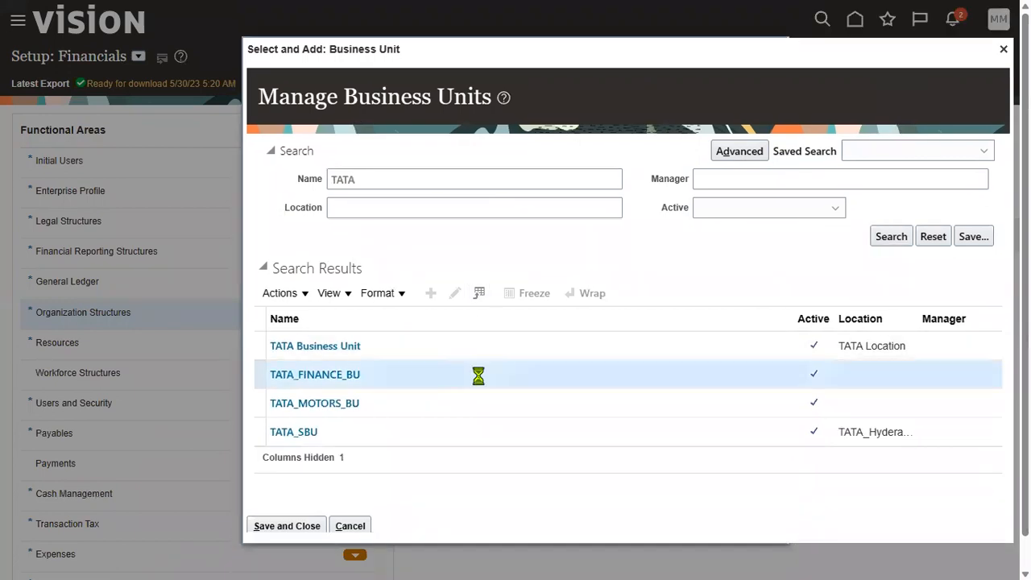
left_click(273, 532)
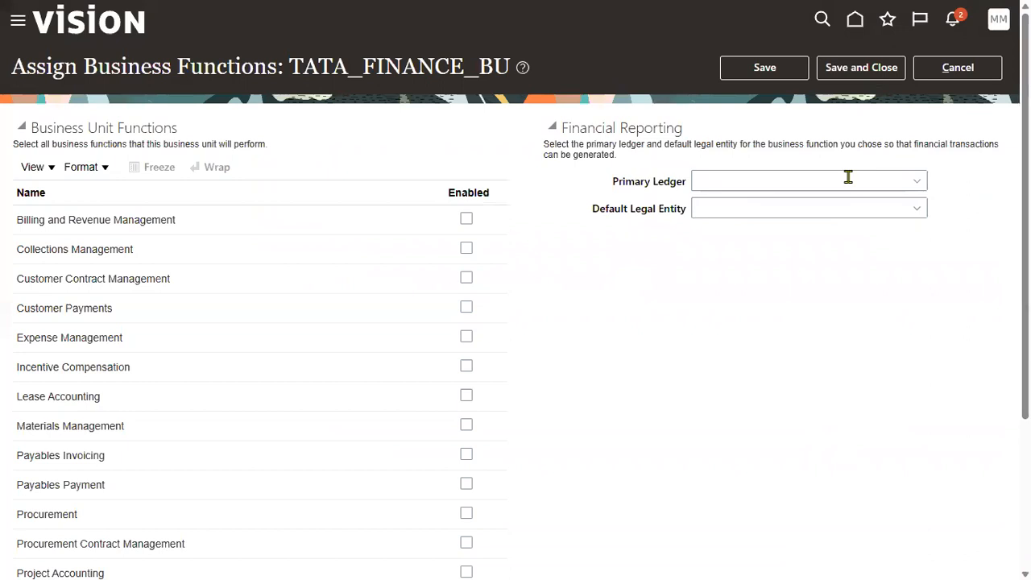
- Assign US Primary Ledger and the default legal entity TATA_FINANCE_LE to TATA_FINANCE_BU, then save and close
left_click(849, 178)
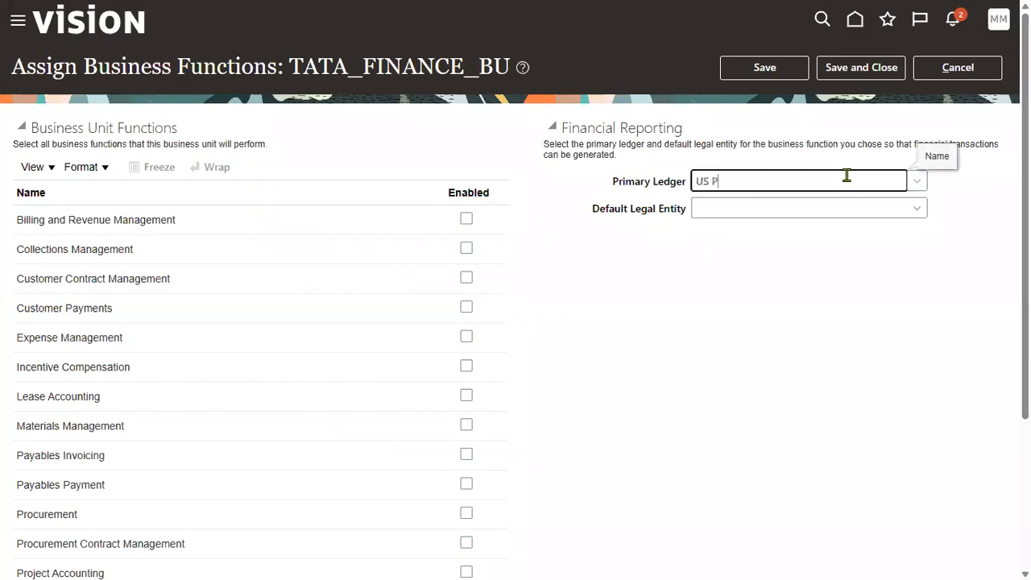
key("Tab")
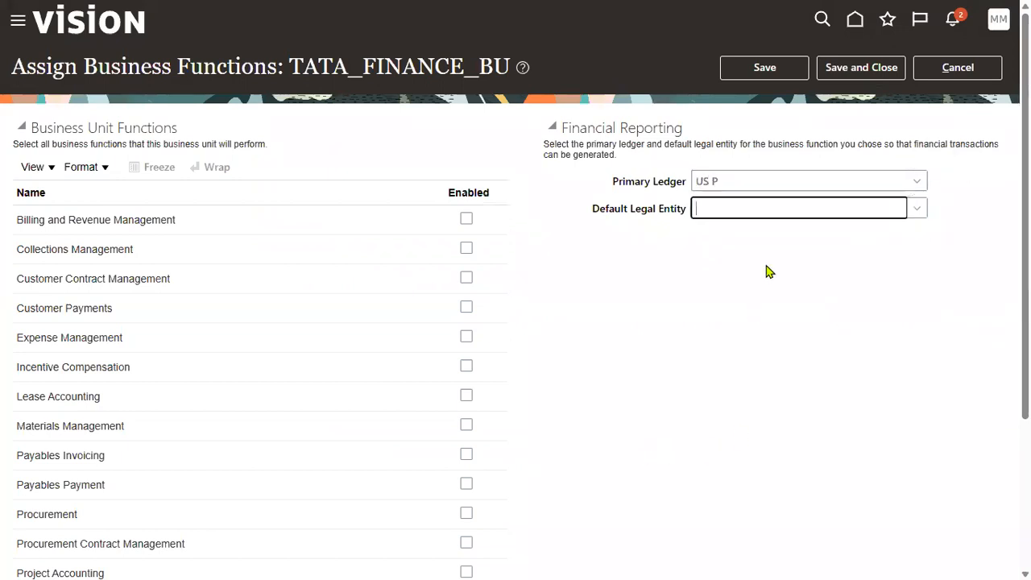
left_click(794, 171)
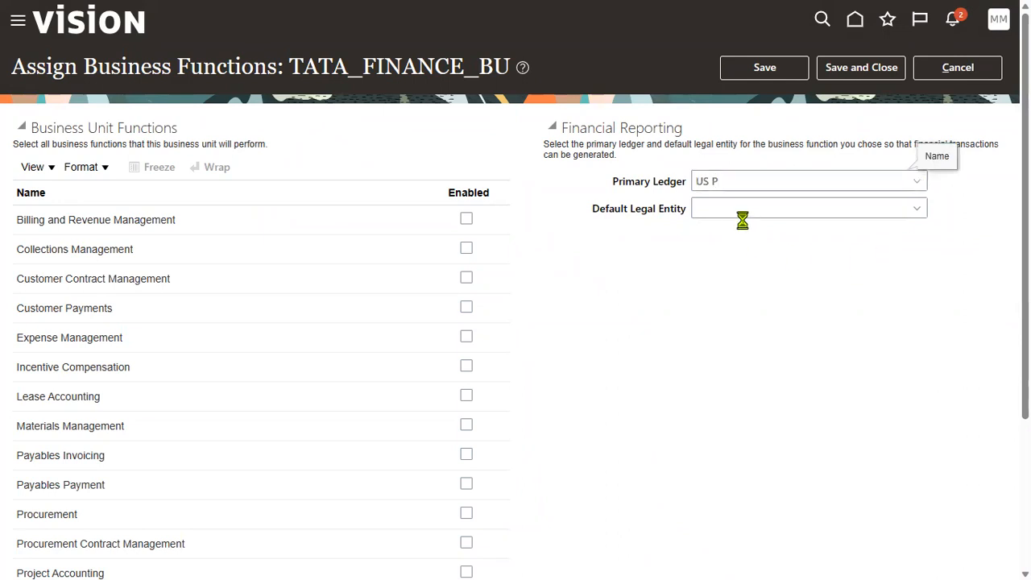
left_click(589, 430)
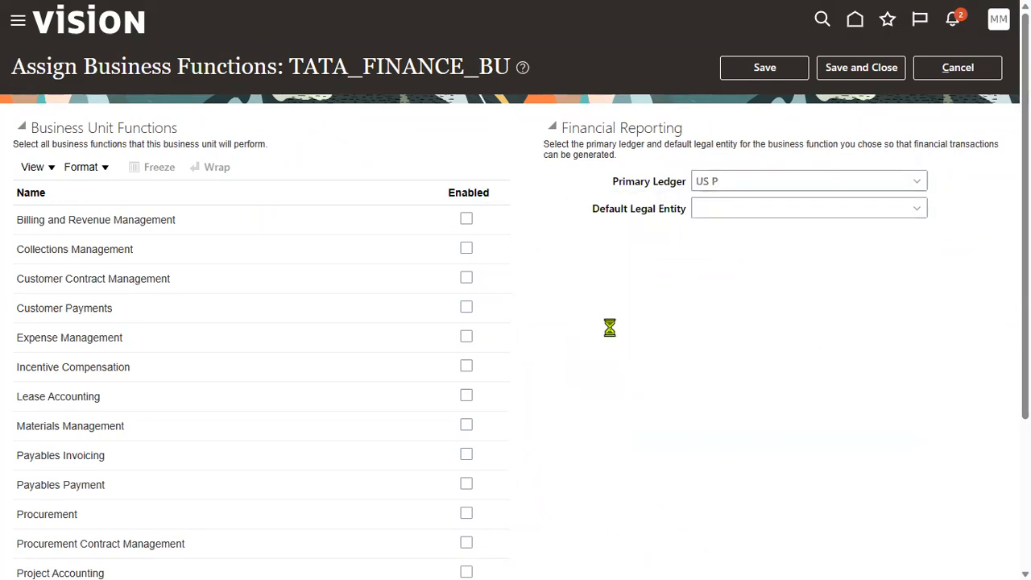
left_click(636, 316)
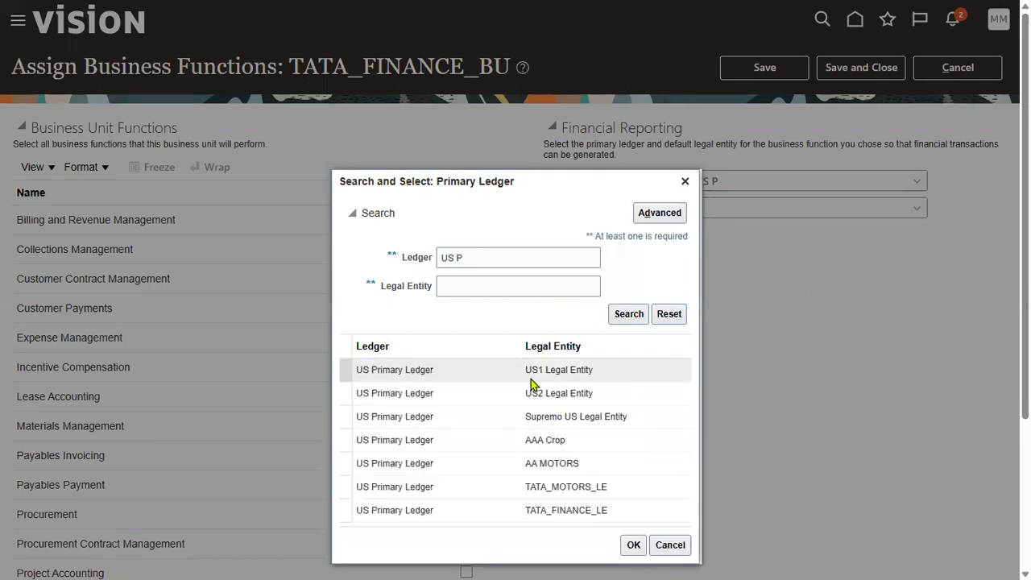
left_click(594, 431)
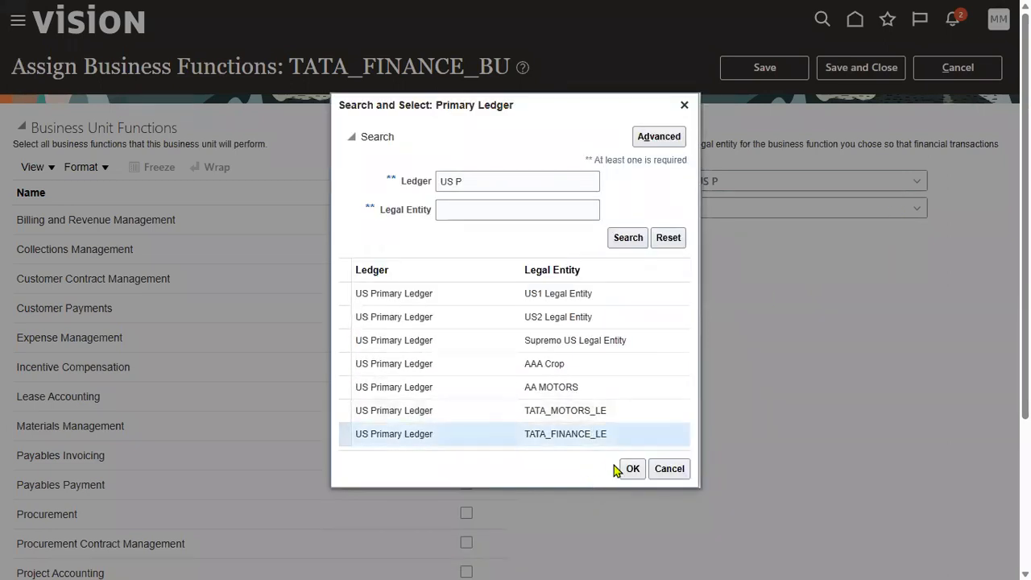
left_click(631, 468)
left_click(826, 68)
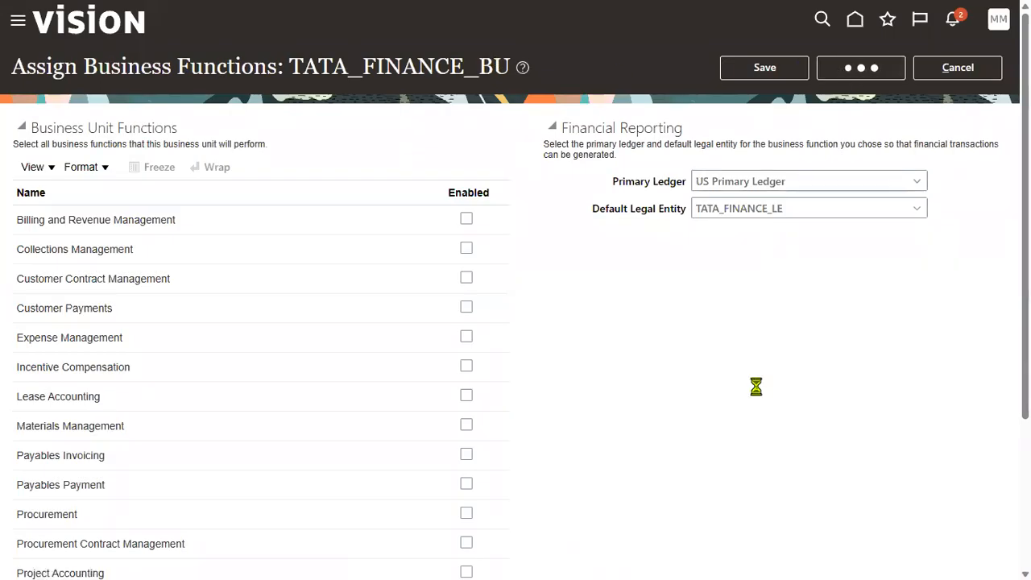
- Change the scope of the Assign Business Unit Business Function task to TATA_MOTORS_BU, found by searching for TATA
left_click(886, 242)
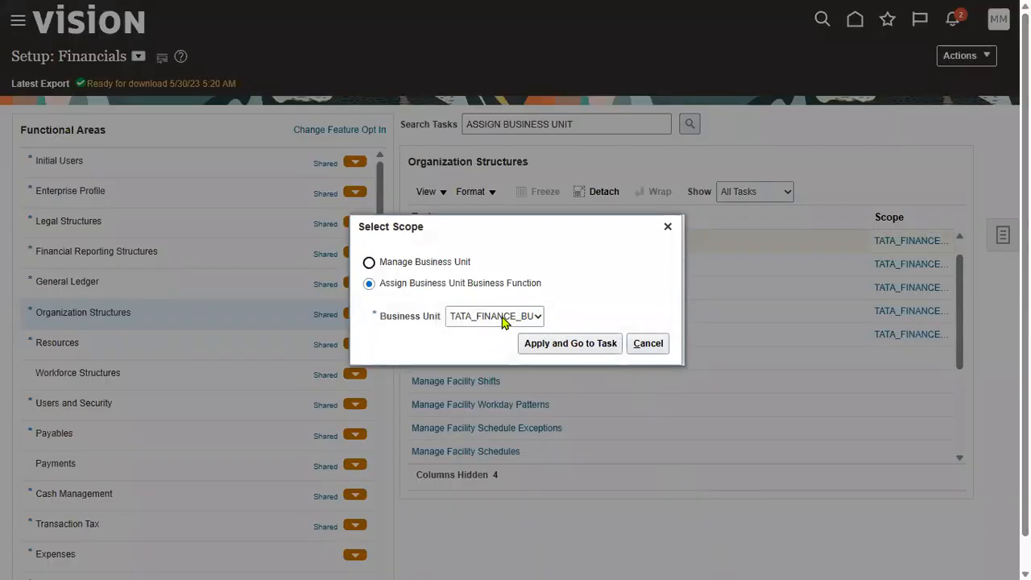
left_click(503, 322)
left_click(485, 366)
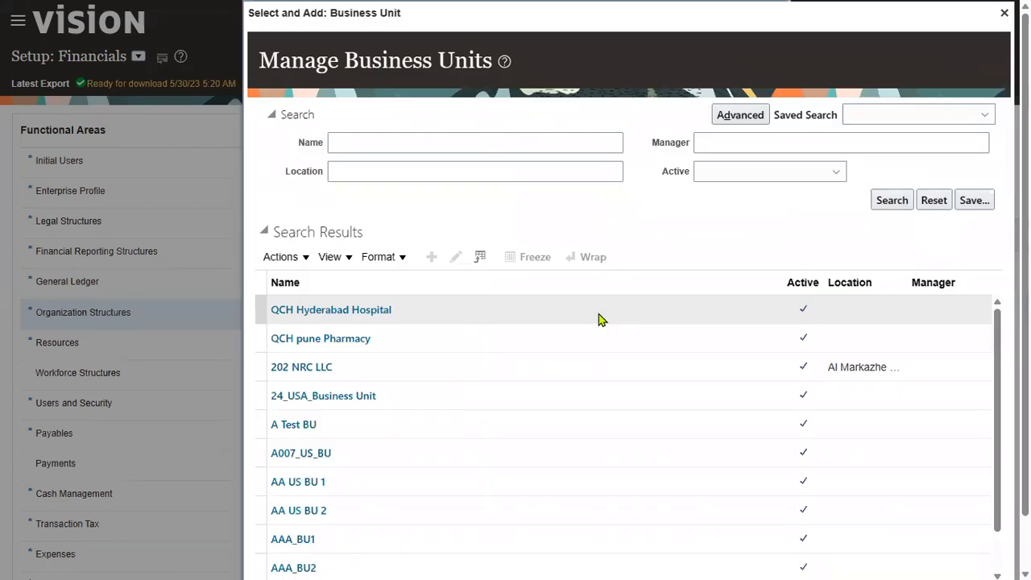
left_click(445, 142)
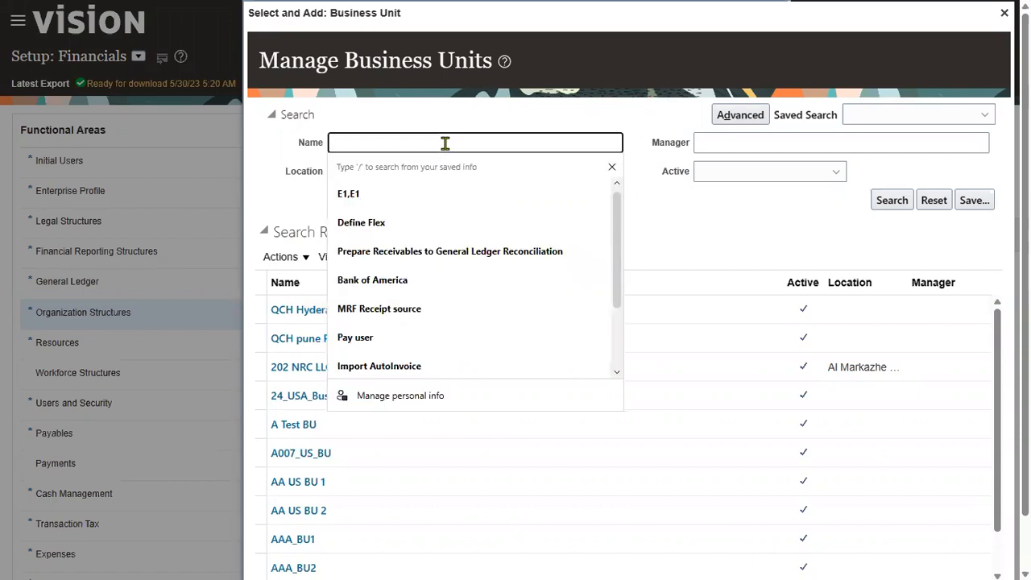
type("TATA")
left_click(889, 201)
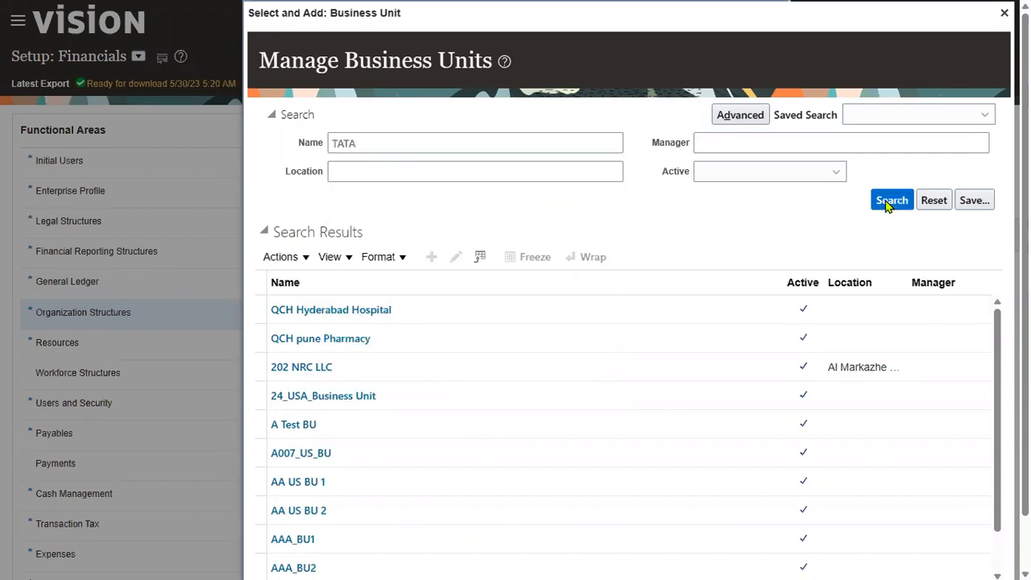
left_click(397, 403)
left_click(298, 526)
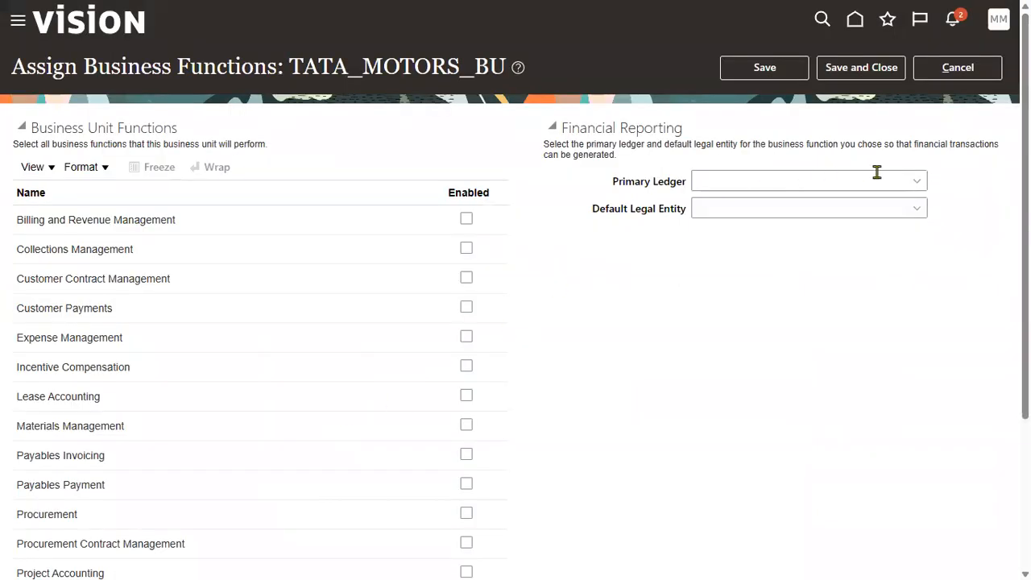
- Assign US Primary Ledger and the default legal entity TATA_MOTORS_LE to TATA_MOTORS_BU, then save and close
left_click(916, 182)
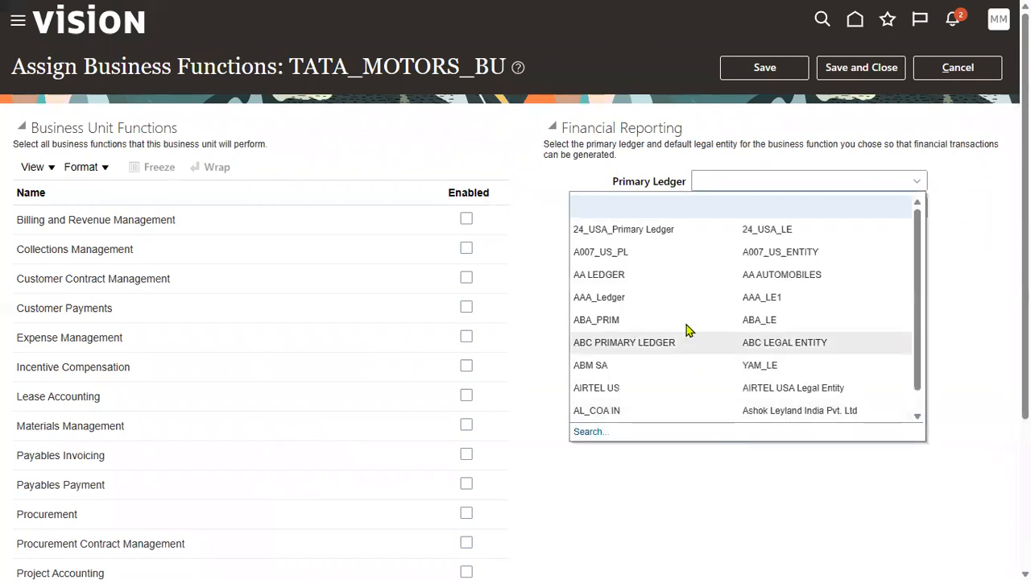
left_click(589, 432)
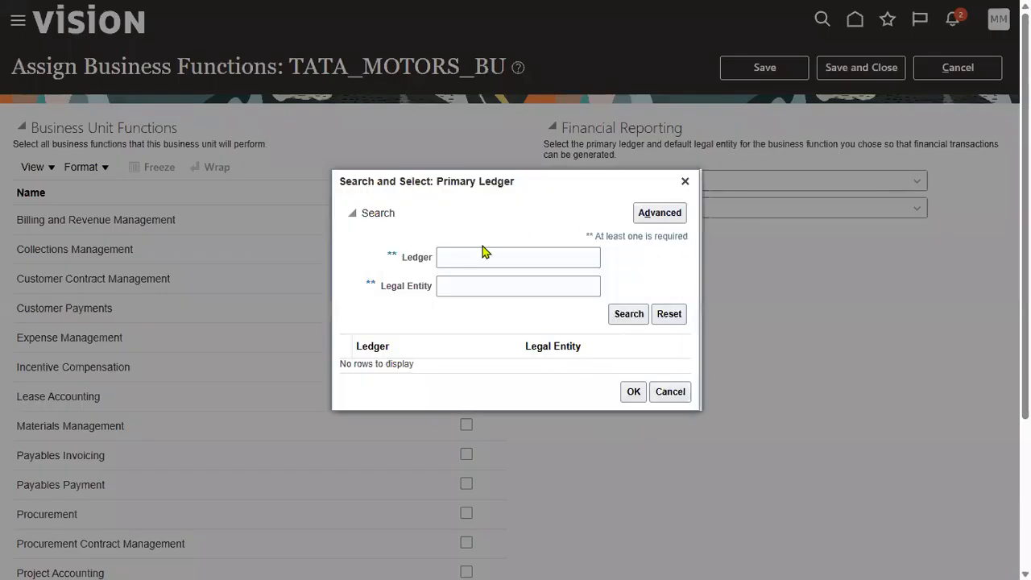
left_click(478, 255)
type("TATA")
left_click_drag(481, 256, 219, 258)
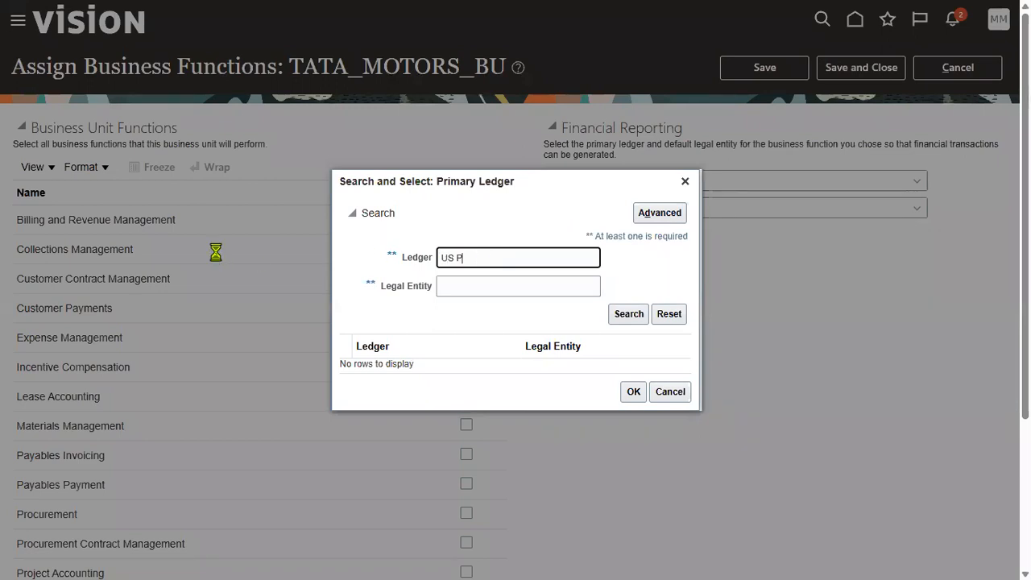
key("Return")
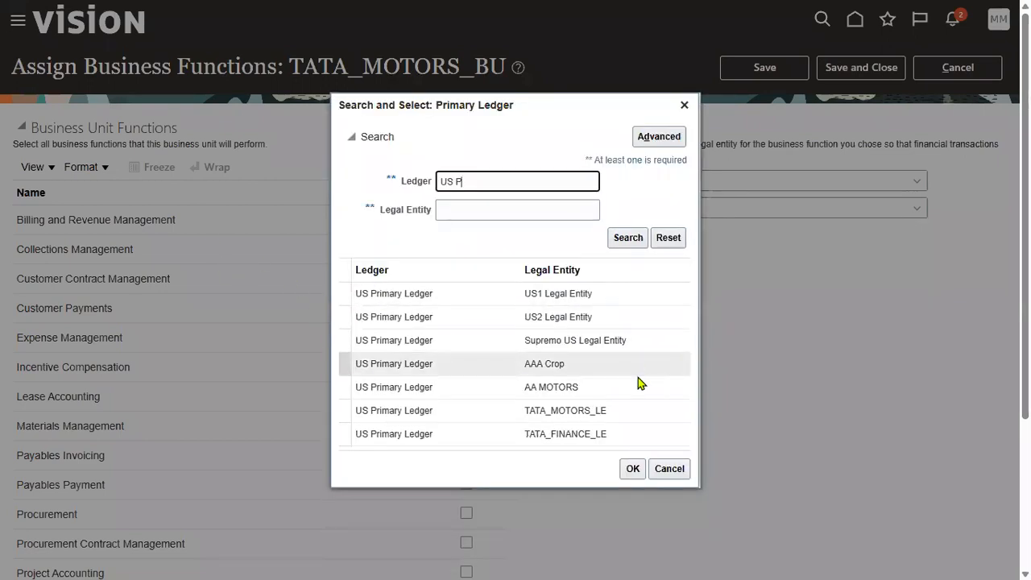
left_click(609, 415)
left_click(633, 468)
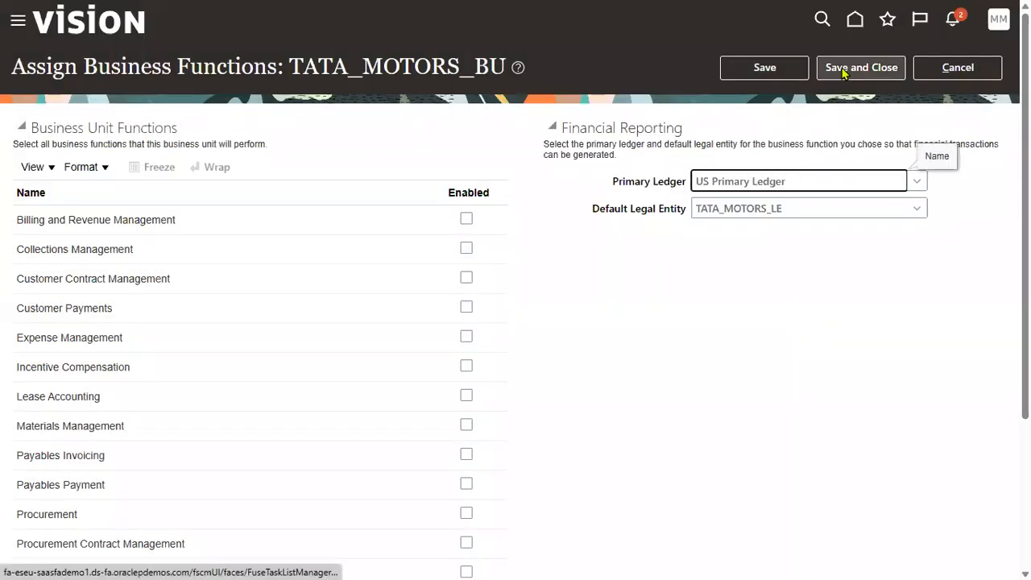
left_click(844, 72)
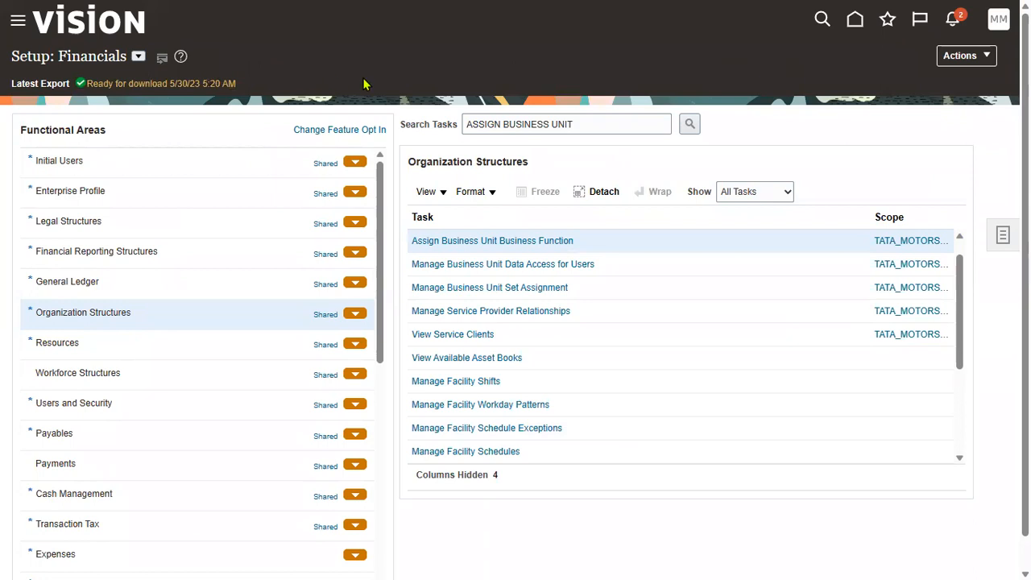
- Switch to the Notepad++ notes and examine the assignment types planned for TATA Motors and TATA Finance
key("alt+Tab")
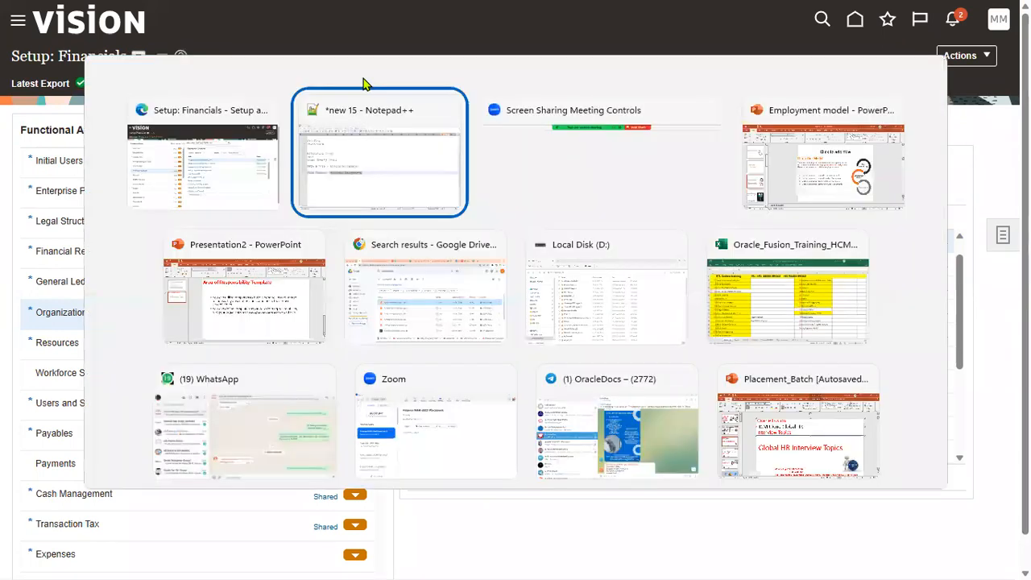
left_click_drag(170, 268, 52, 270)
left_click_drag(200, 267, 385, 268)
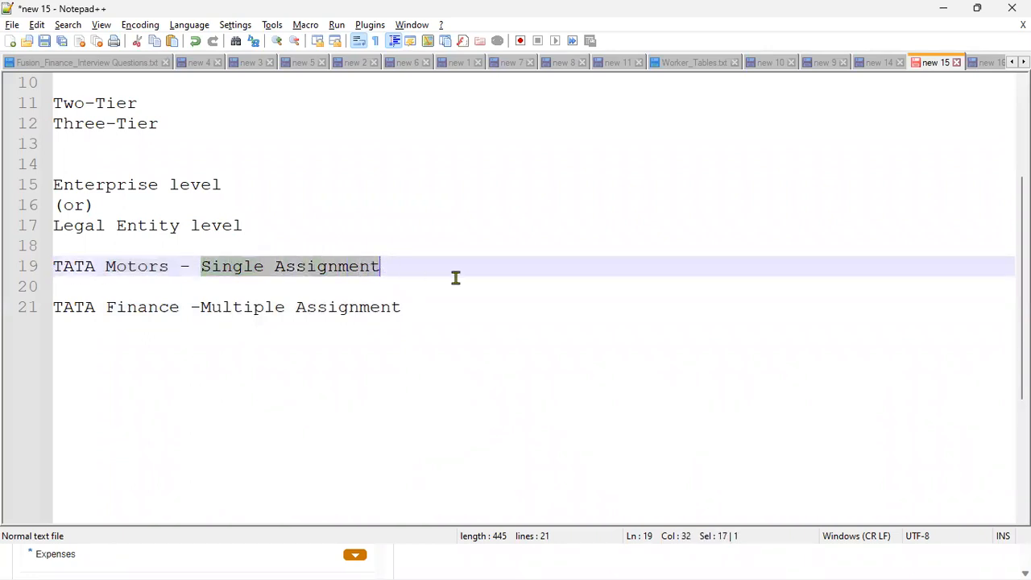
left_click_drag(181, 313, 27, 308)
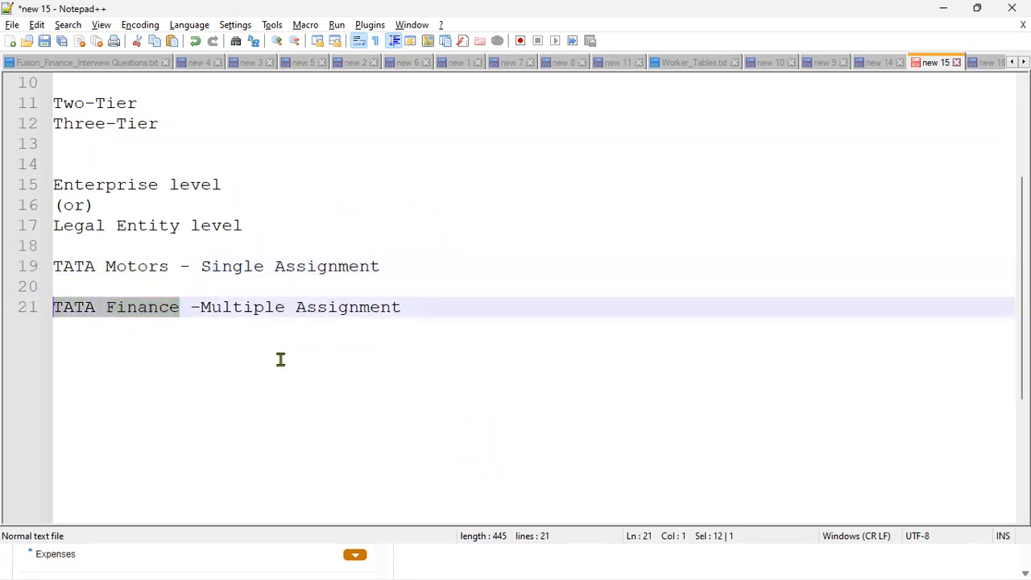
left_click_drag(205, 309, 402, 307)
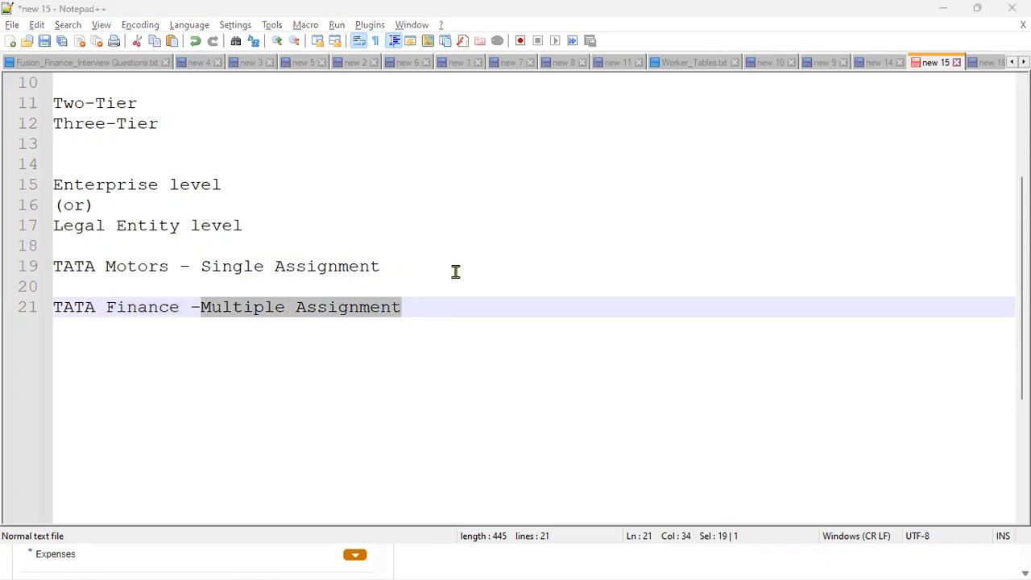
- Switch back to Oracle Fusion and open the New Person tasks under My Client Groups
key("alt+Tab")
left_click(18, 23)
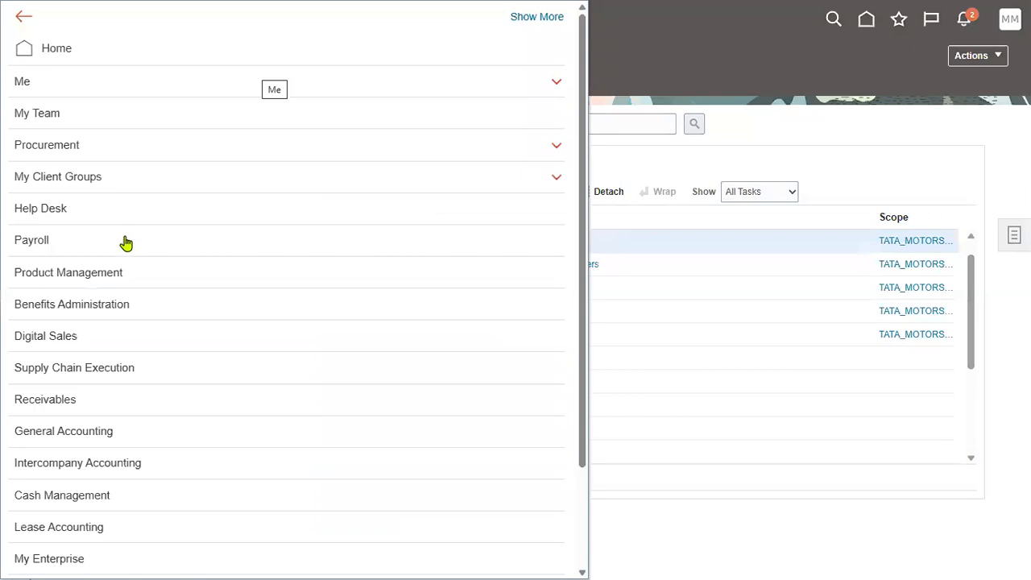
left_click(97, 181)
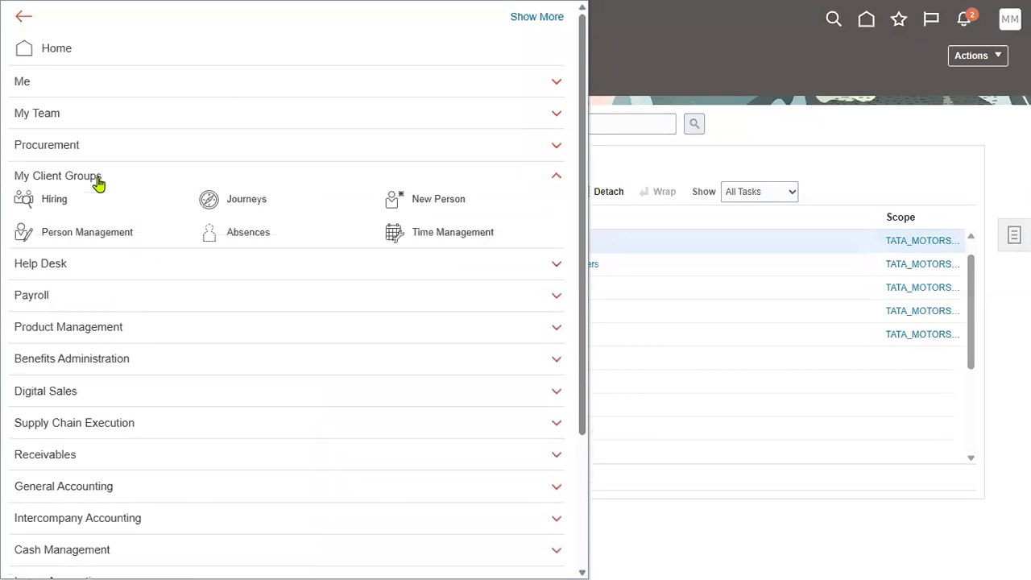
left_click(441, 202)
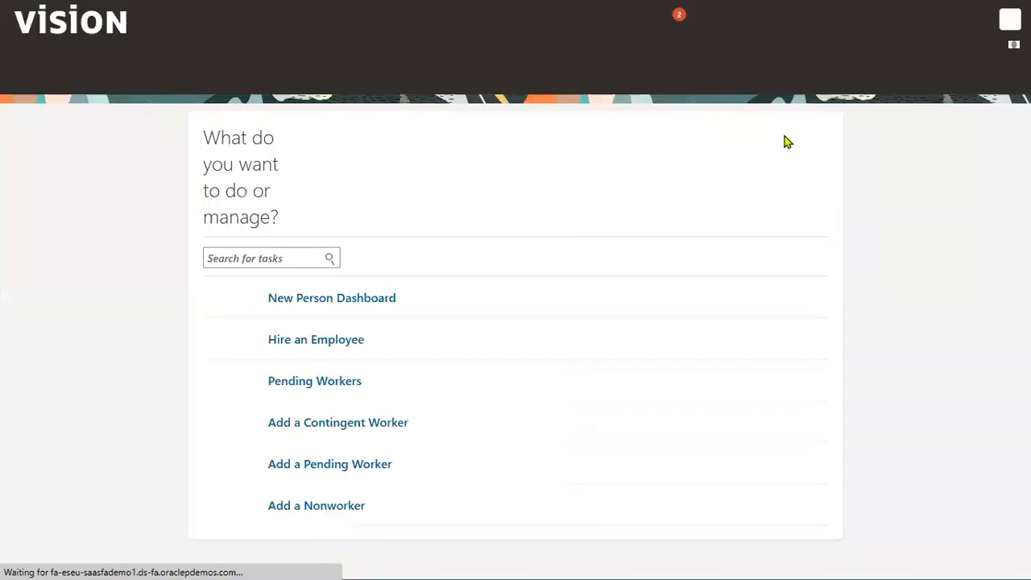
- Open the Transaction Console from the Tools group
left_click(17, 25)
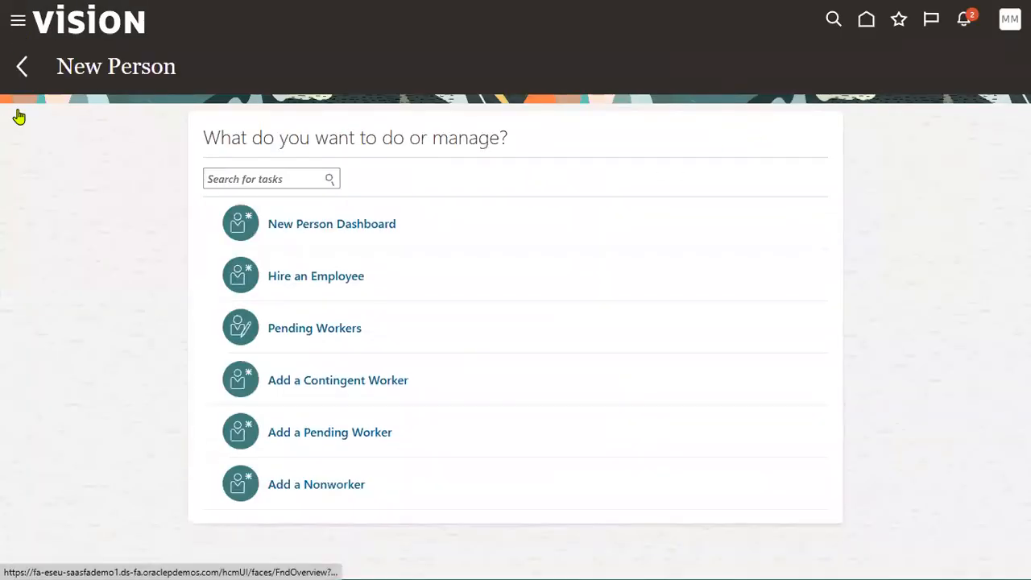
scroll(252, 440, "down", 5)
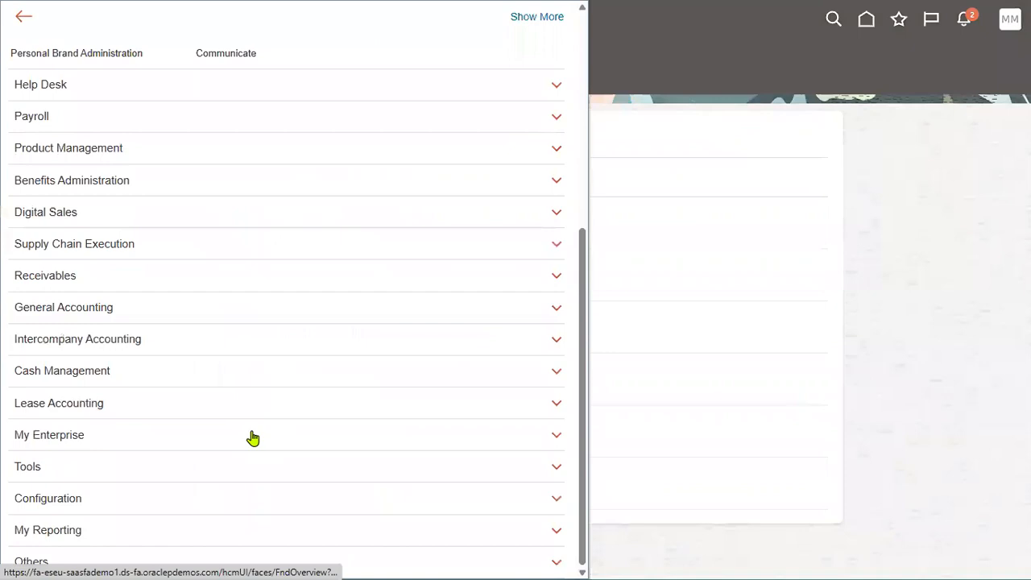
left_click(111, 465)
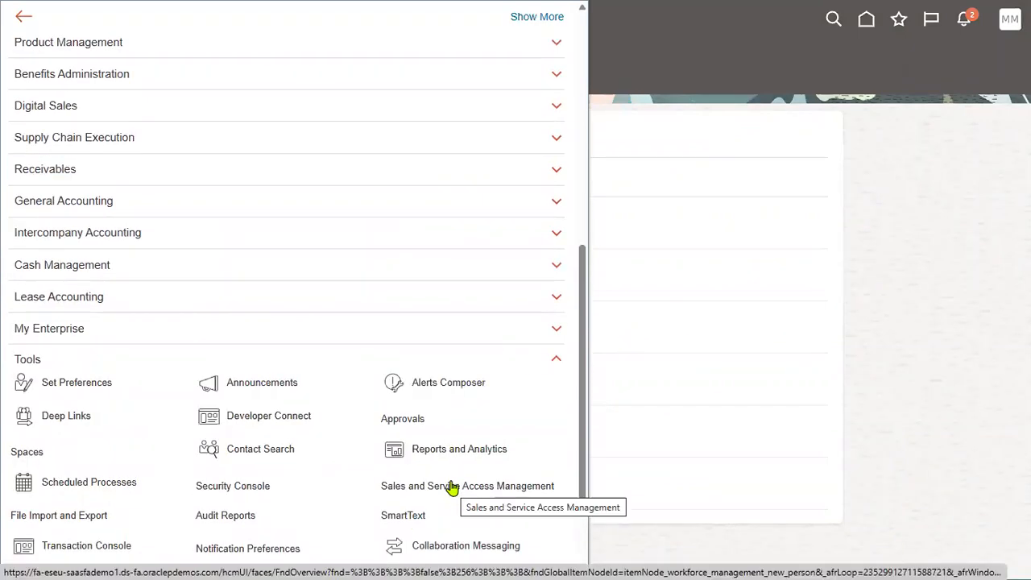
scroll(274, 485, "down", 2)
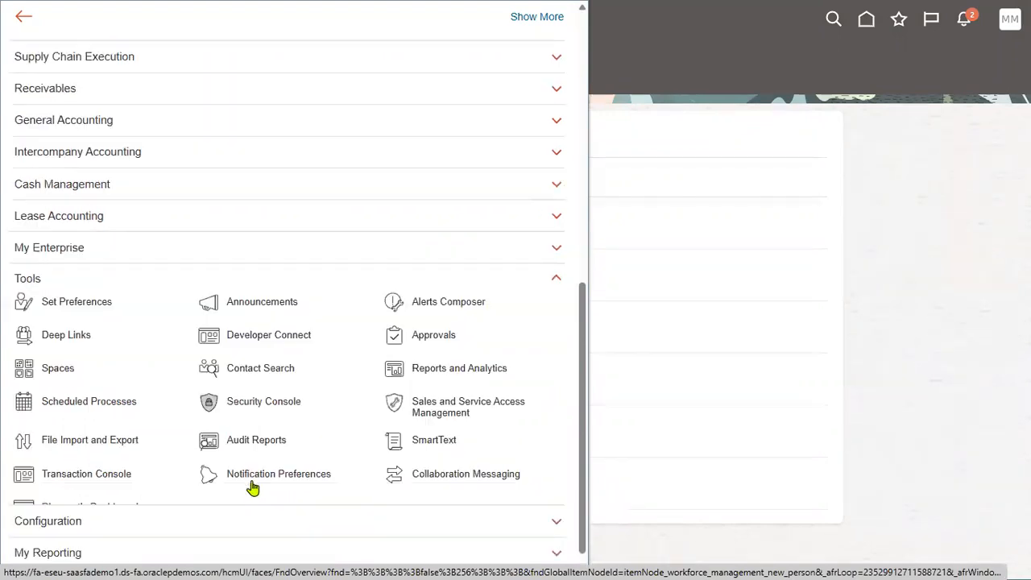
left_click(97, 455)
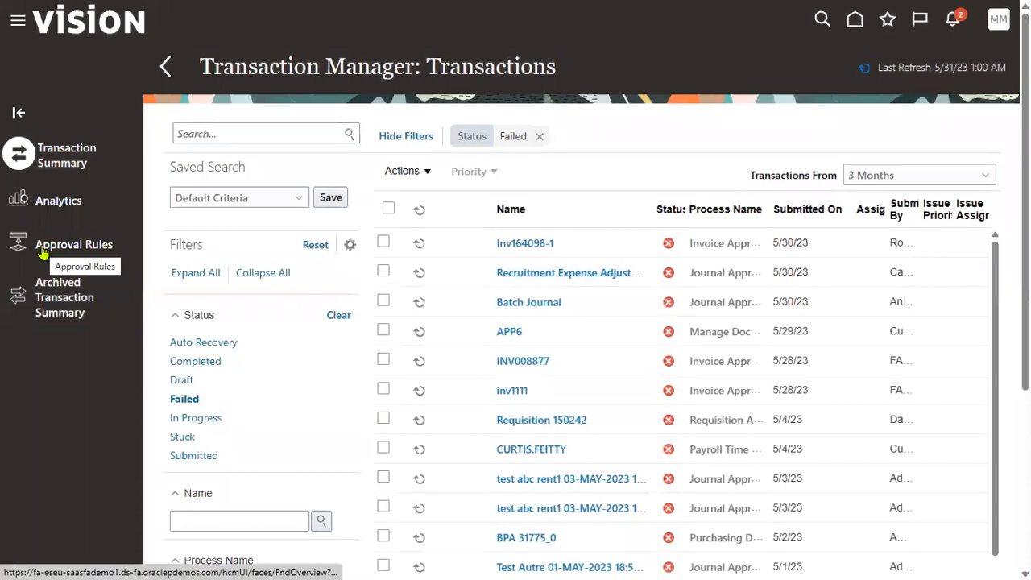
- Open the approval rules, find processes matching "emp" and check the bypass approvals setting for Hire an Employee
left_click(44, 251)
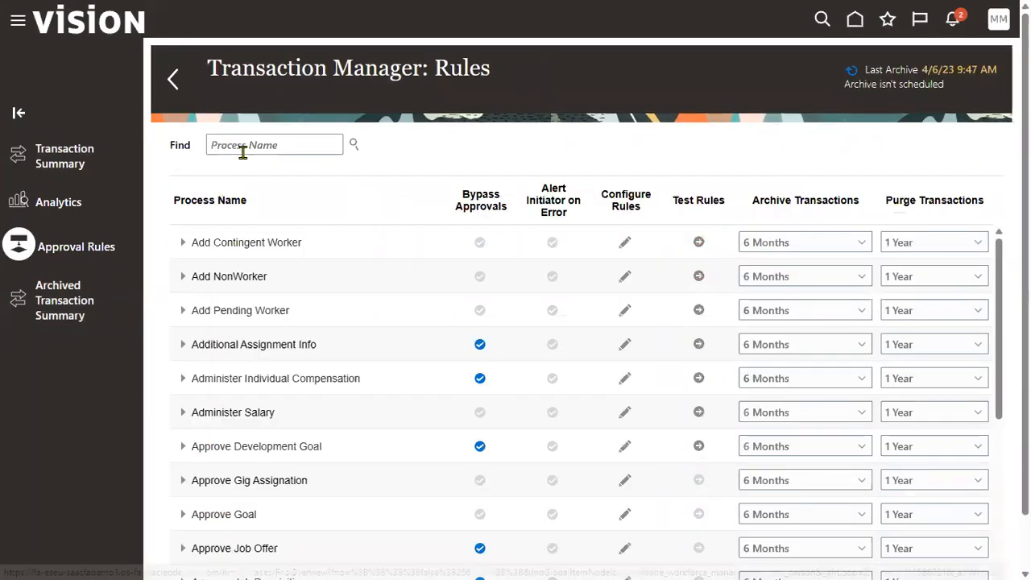
left_click(242, 150)
type("emp")
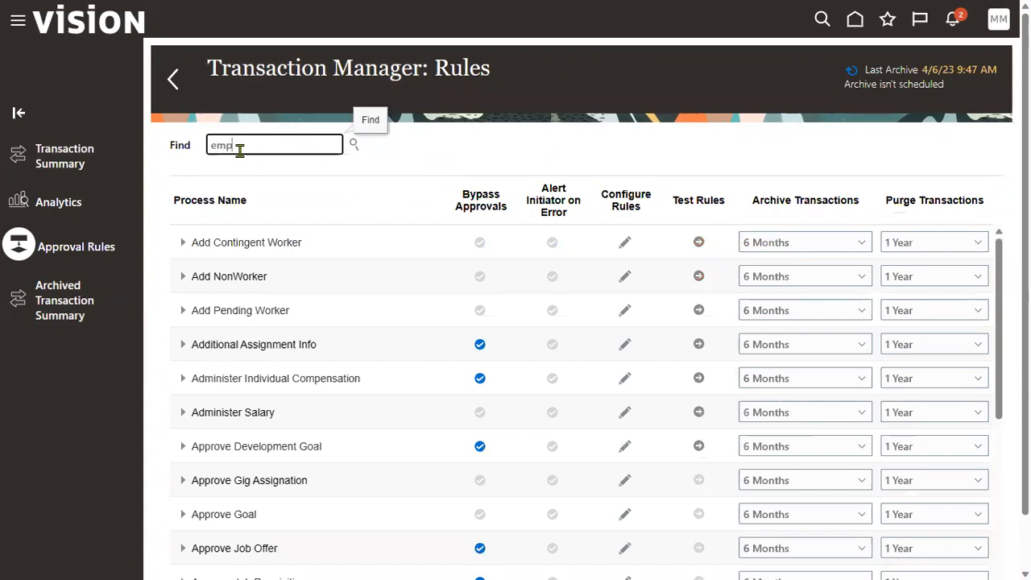
left_click(354, 144)
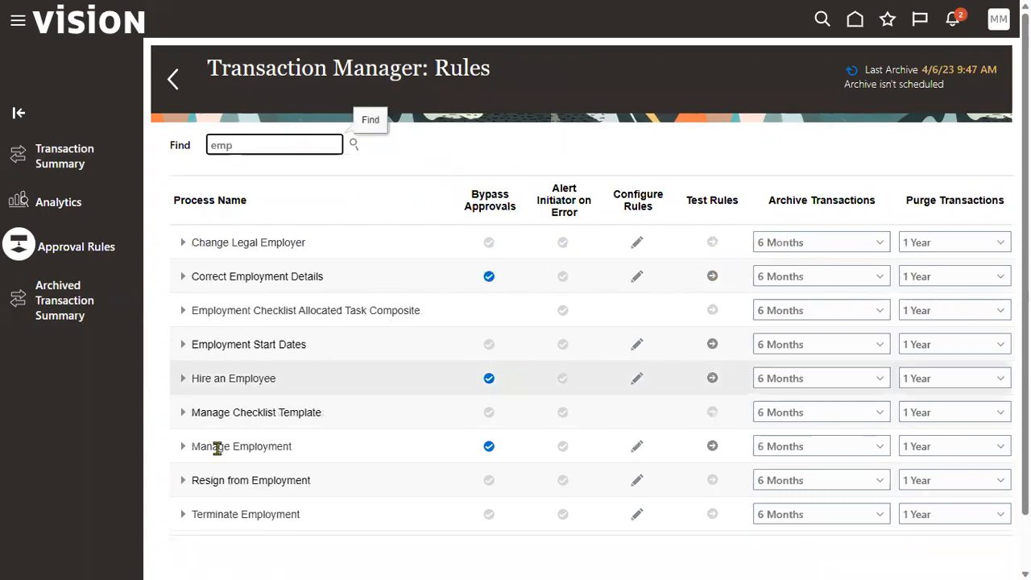
left_click(298, 380)
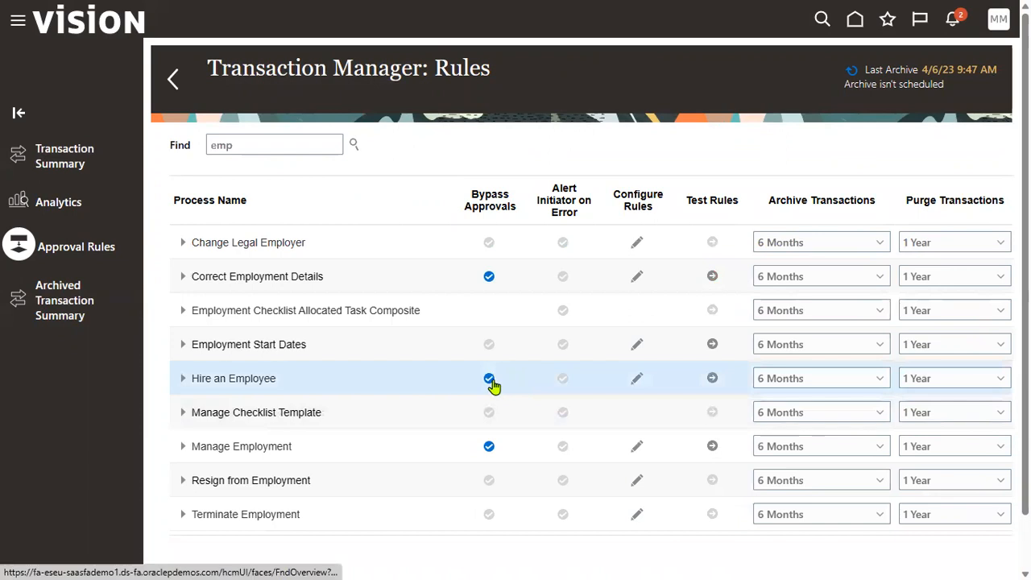
- Start the Hire an Employee task and set the hire reason to Hire to fill vacant position
left_click(17, 20)
left_click(439, 202)
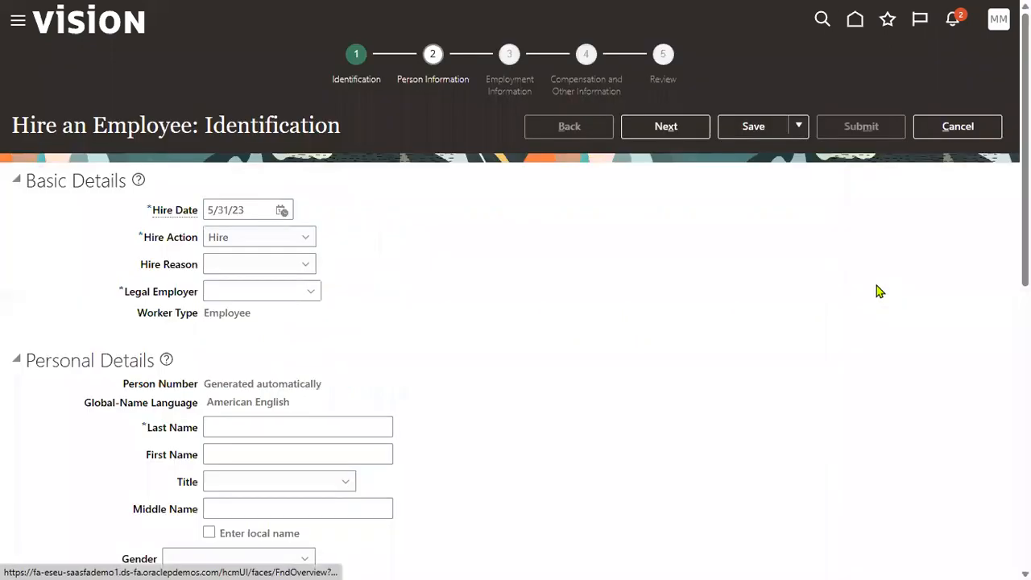
left_click(256, 265)
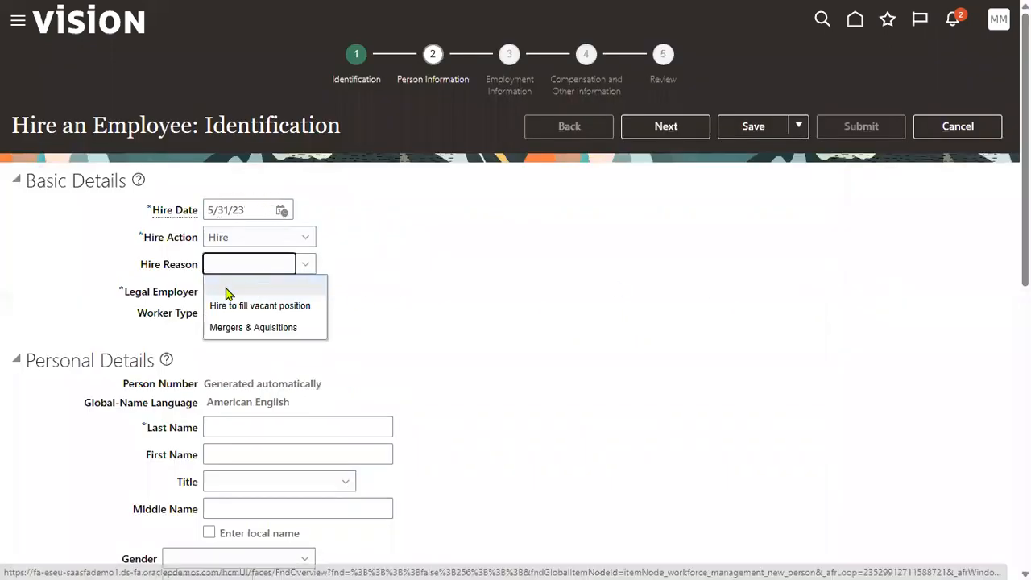
left_click(232, 307)
- Check the TATA Motors assignment type in the Notepad++ notes and set the new hire's legal employer to TATA_MOTORS_LE
left_click(255, 288)
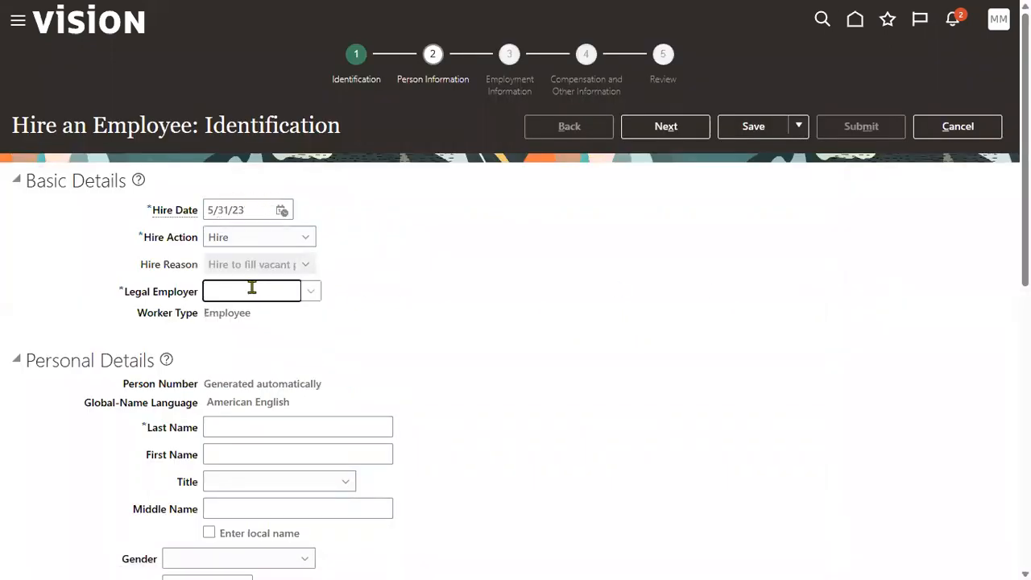
type("TATA")
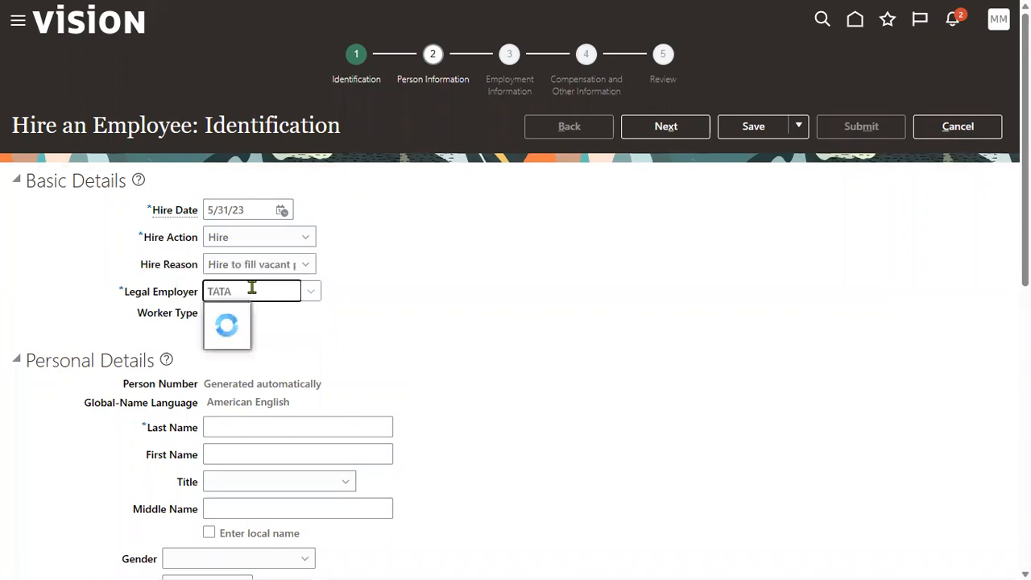
key("alt+Tab")
key("alt+Tab")
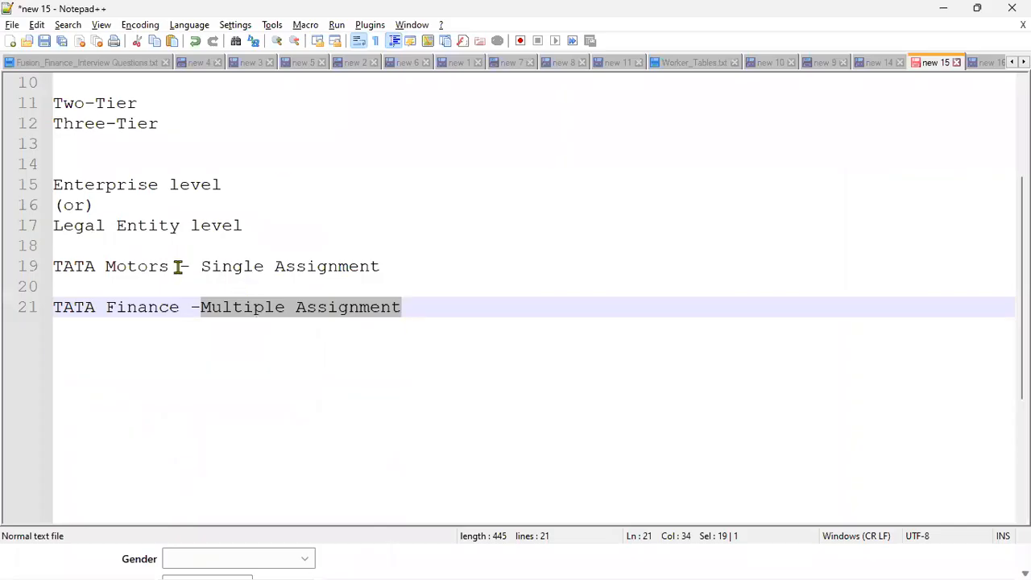
left_click_drag(178, 267, 12, 271)
key("alt+Tab")
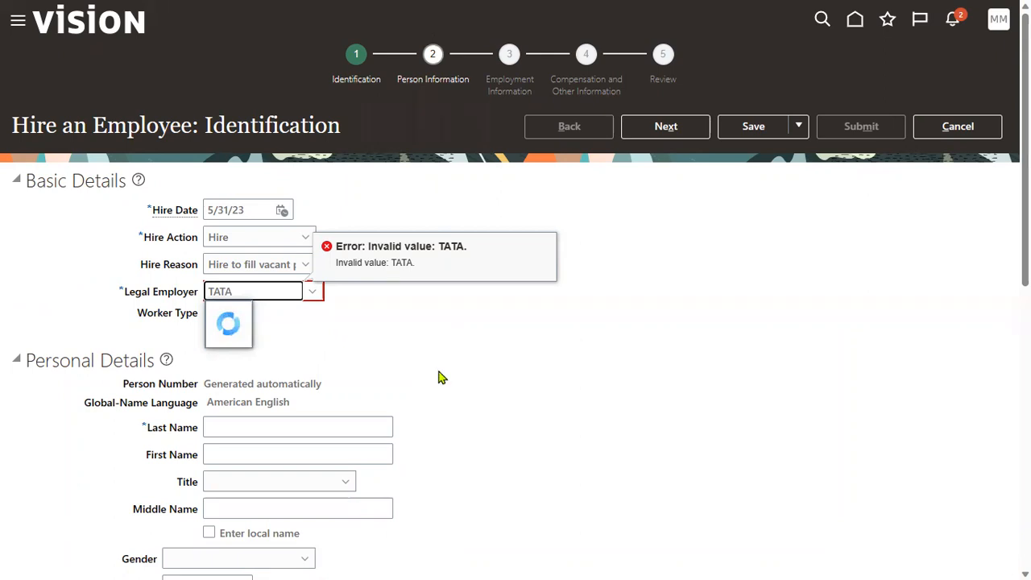
left_click(439, 323)
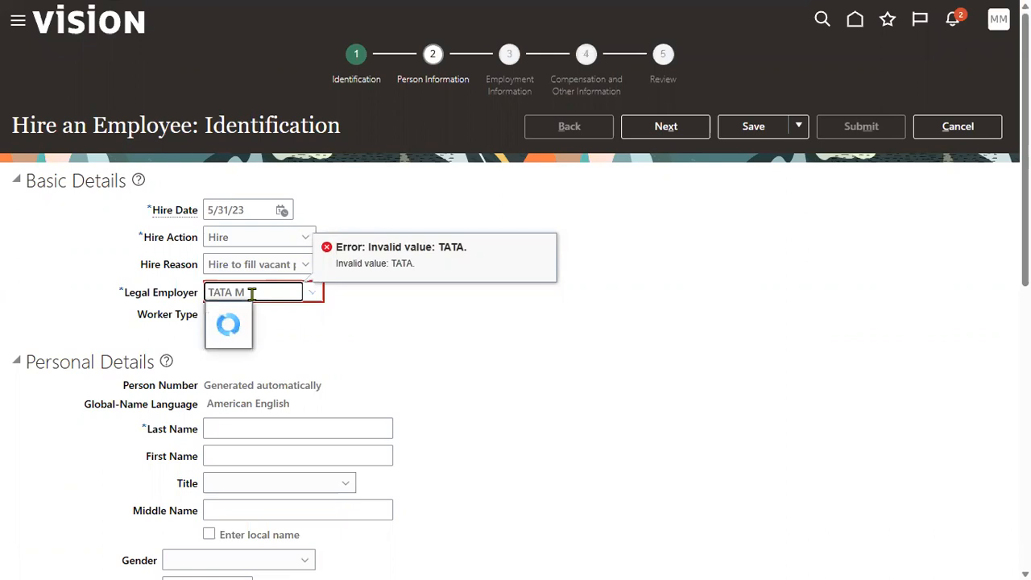
left_click_drag(252, 294, 12, 299)
type("TA")
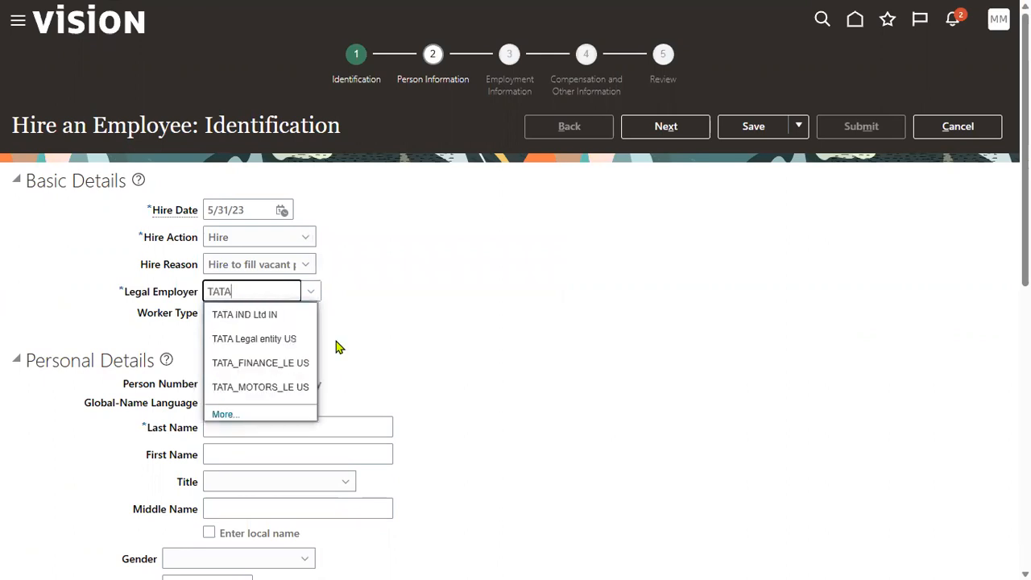
left_click(276, 389)
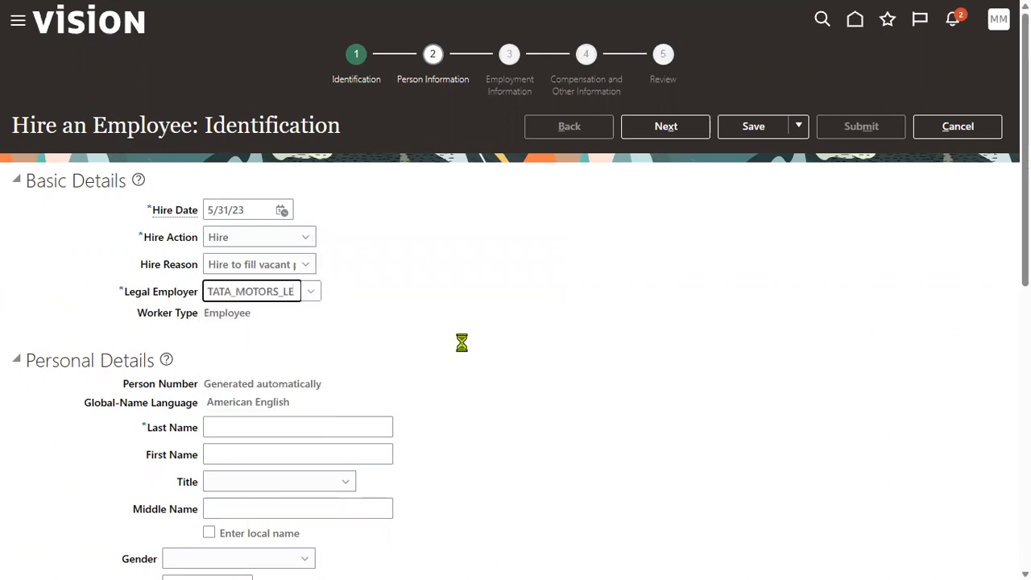
- Enter the employee's last name and first name in Personal Details
scroll(362, 362, "down", 3)
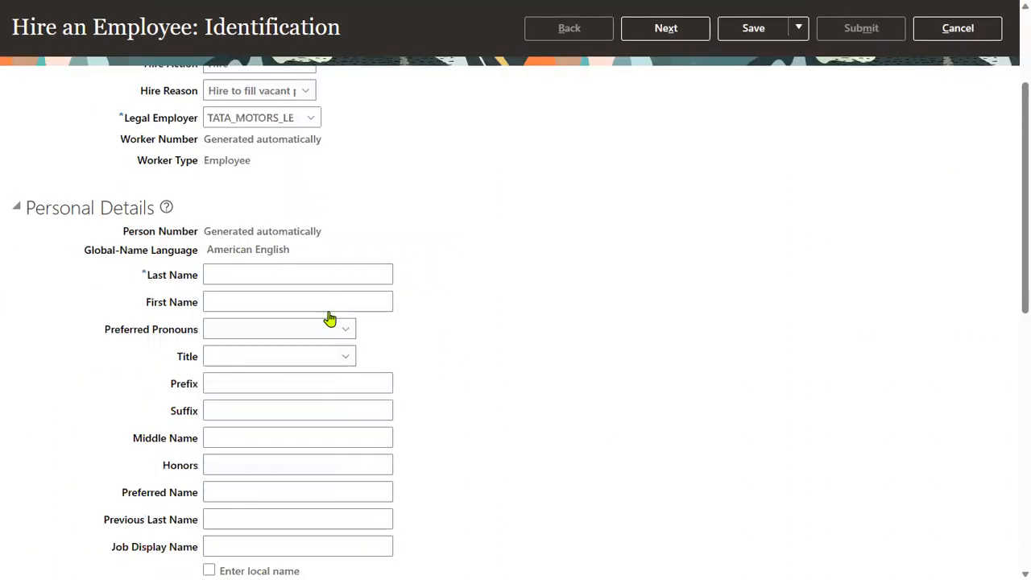
left_click(305, 267)
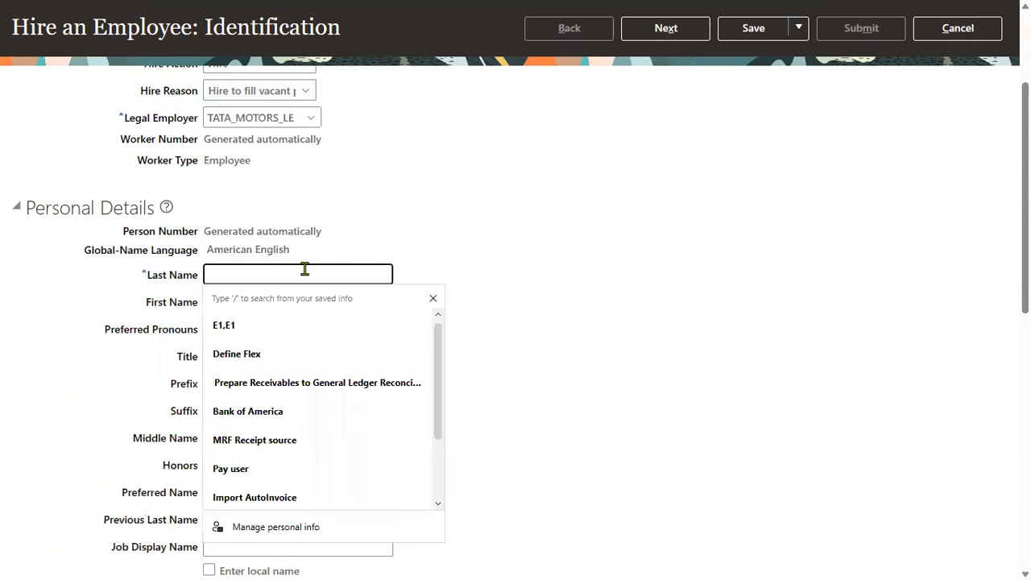
type("Ramana")
key("Tab")
type("Rao")
key("Tab")
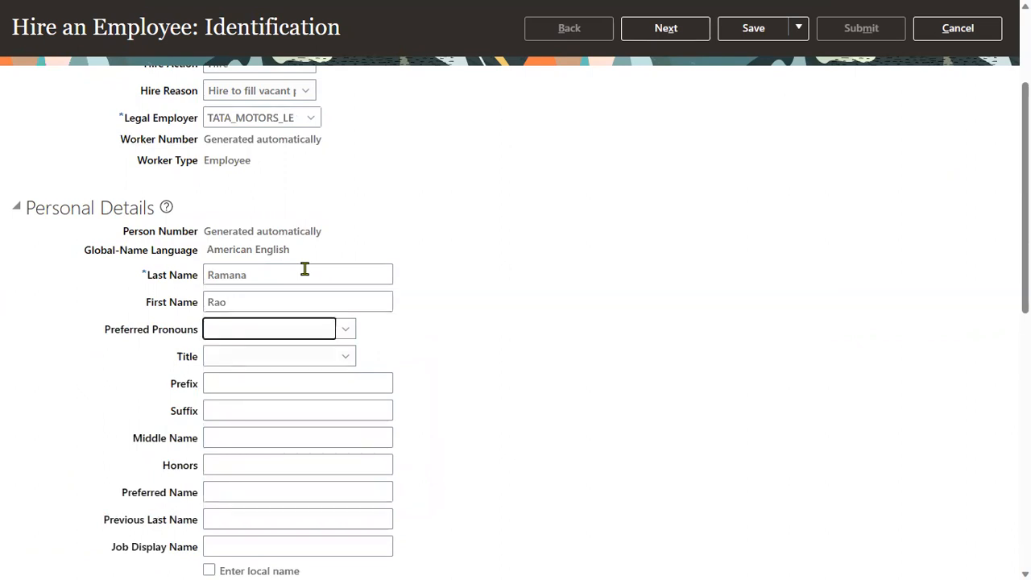
- Choose the employee's gender and fill in the date of birth
scroll(311, 322, "down", 4)
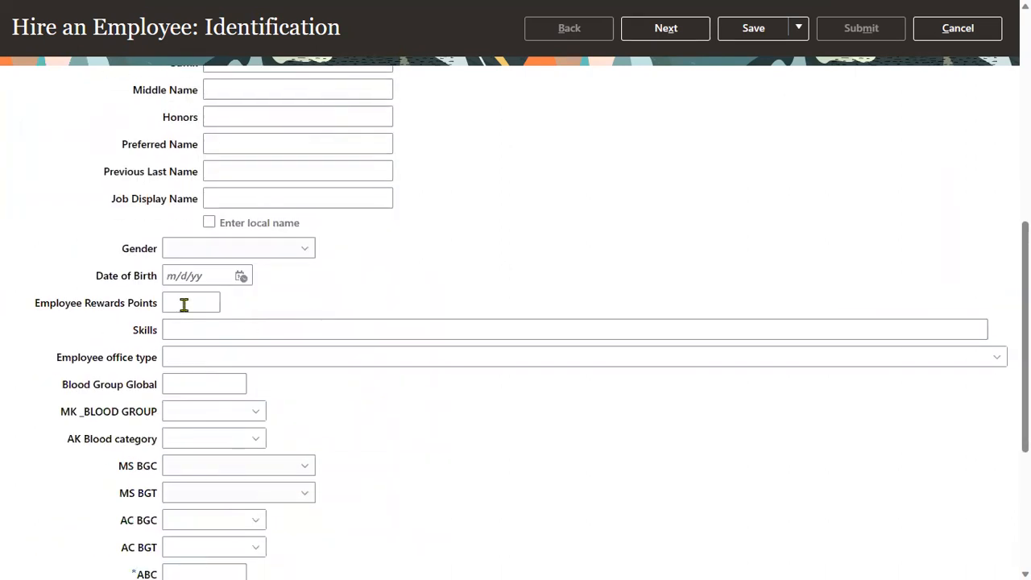
left_click(217, 258)
left_click(203, 311)
left_click(203, 276)
left_click(201, 323)
- Set MK EMP Office to Branch Office and EMP OFF Location to hyd
scroll(336, 400, "down", 3)
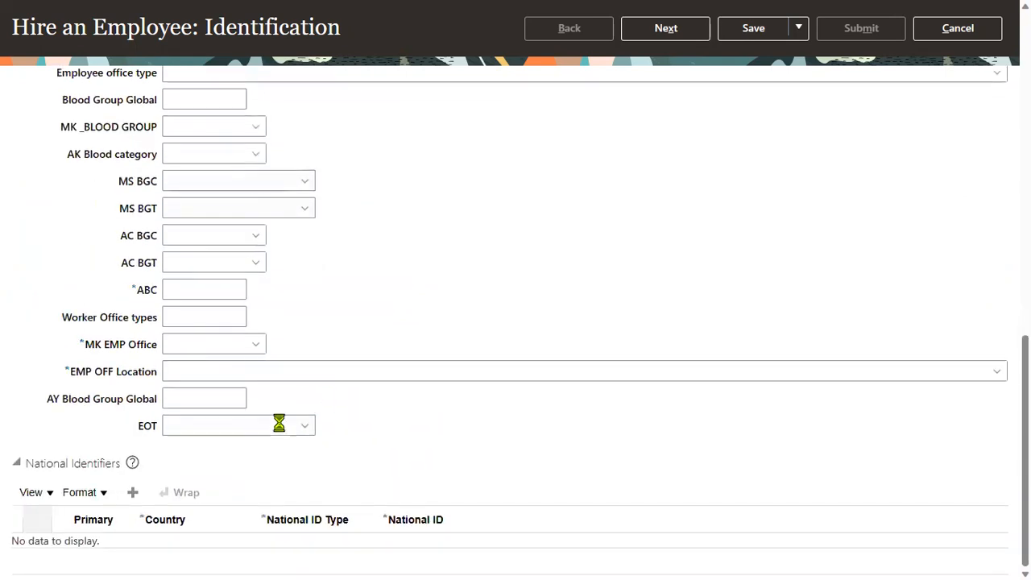
left_click(196, 366)
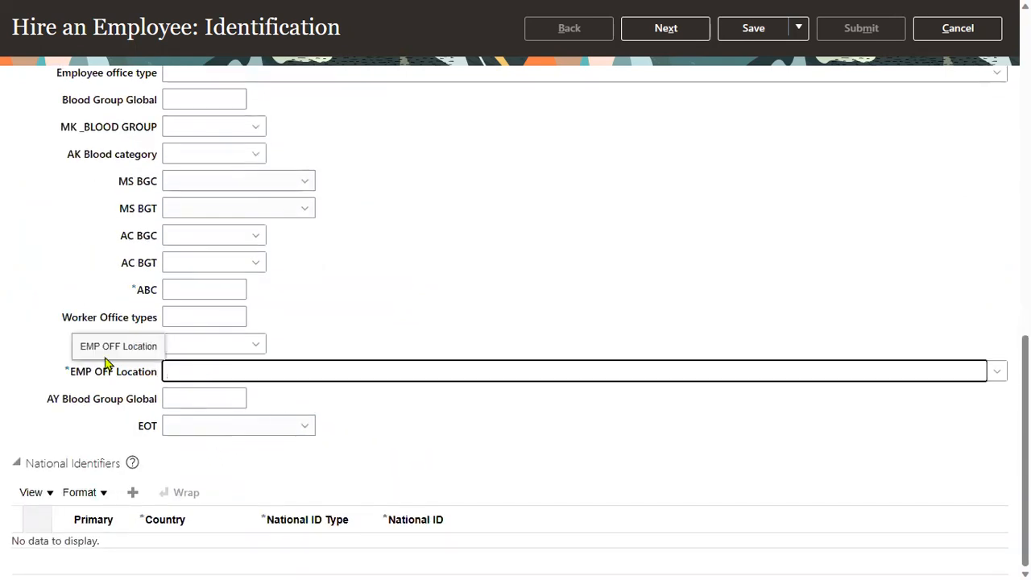
left_click(61, 327)
left_click(196, 338)
left_click(254, 347)
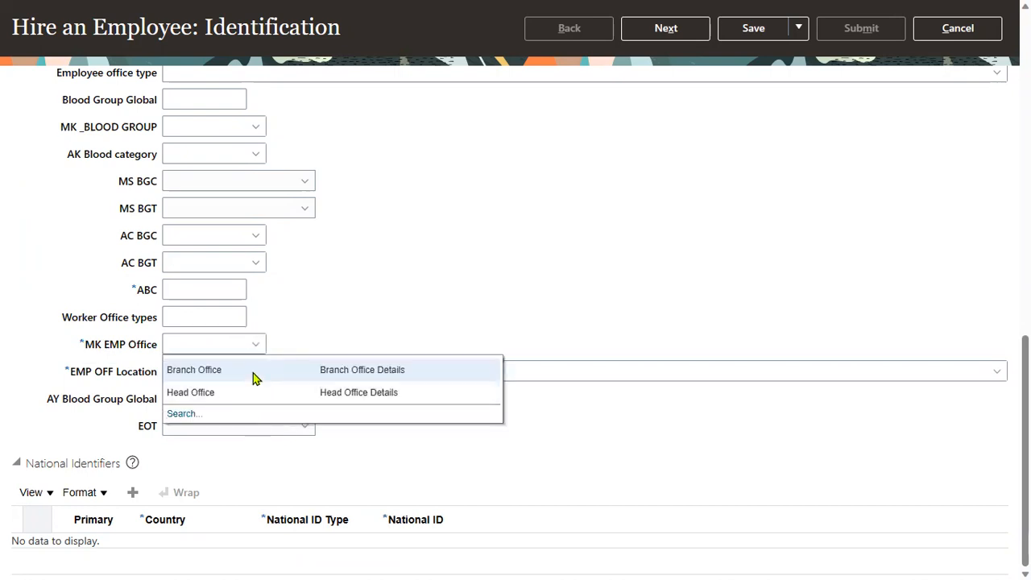
left_click(241, 372)
type("hyd")
left_click(509, 442)
- Add a primary national identifier for United States with type Social Security Number and enter the employee's ID number
left_click(133, 494)
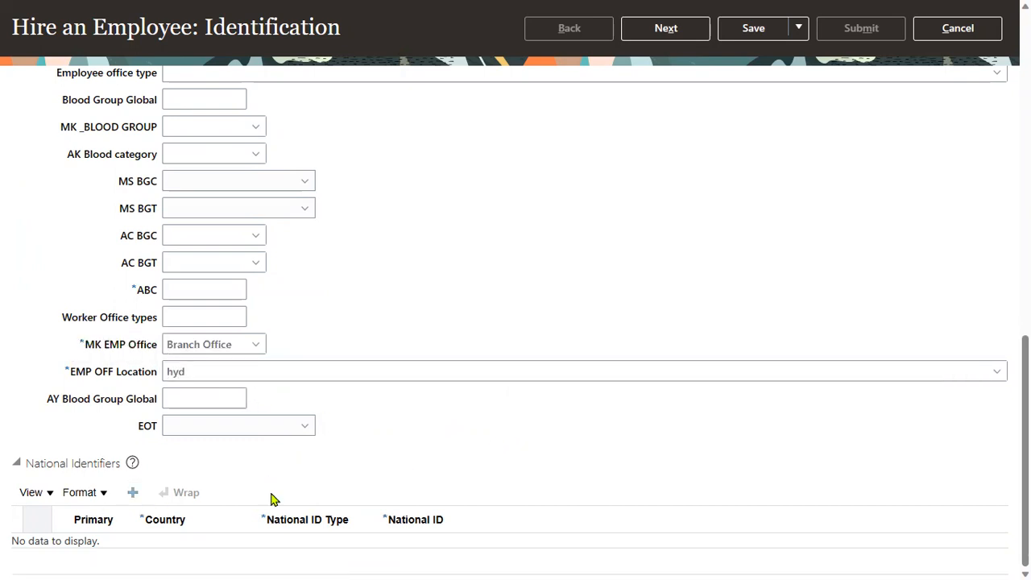
left_click(304, 551)
left_click(302, 499)
left_click(399, 549)
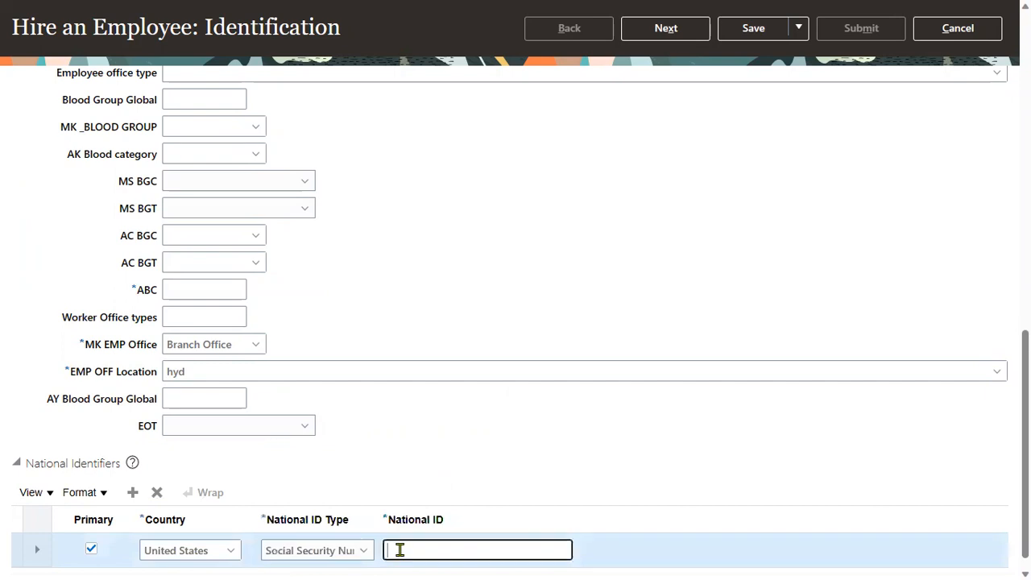
type("344-98-1876")
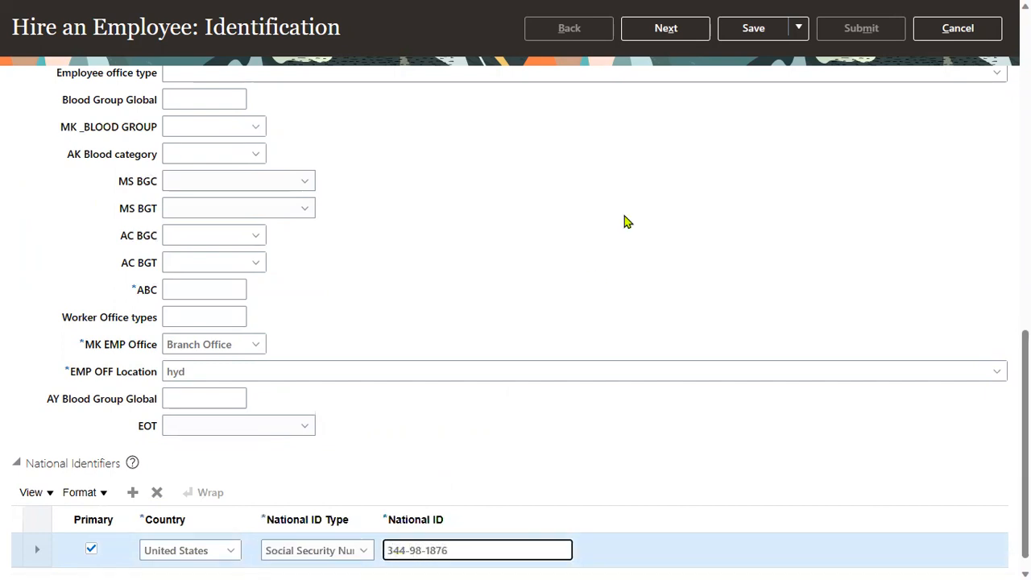
- Set the required ABC field to HGDY, keep hyd as the office location and proceed to Person Information
left_click(665, 28)
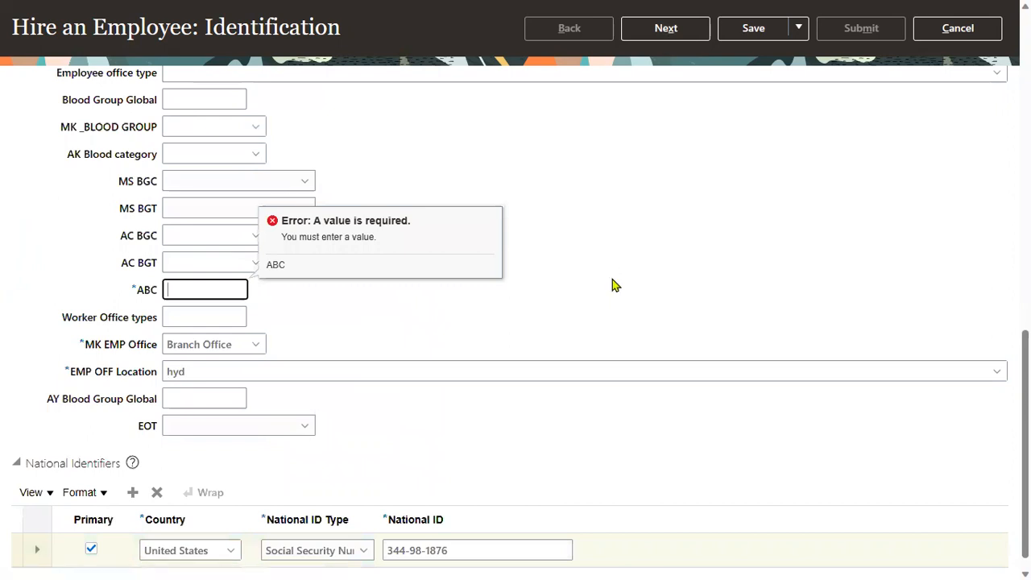
type("HGDY")
left_click(648, 31)
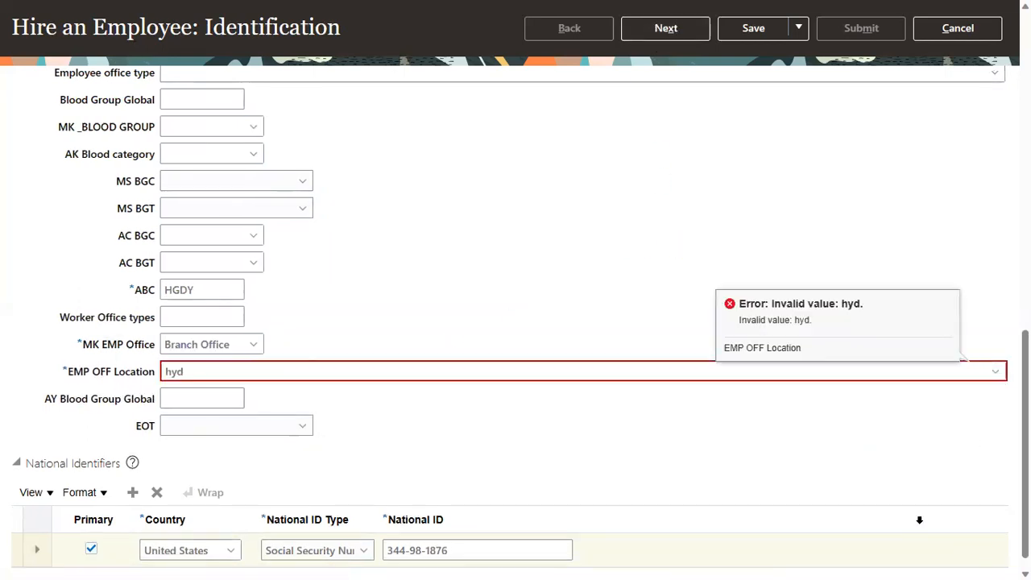
left_click(337, 401)
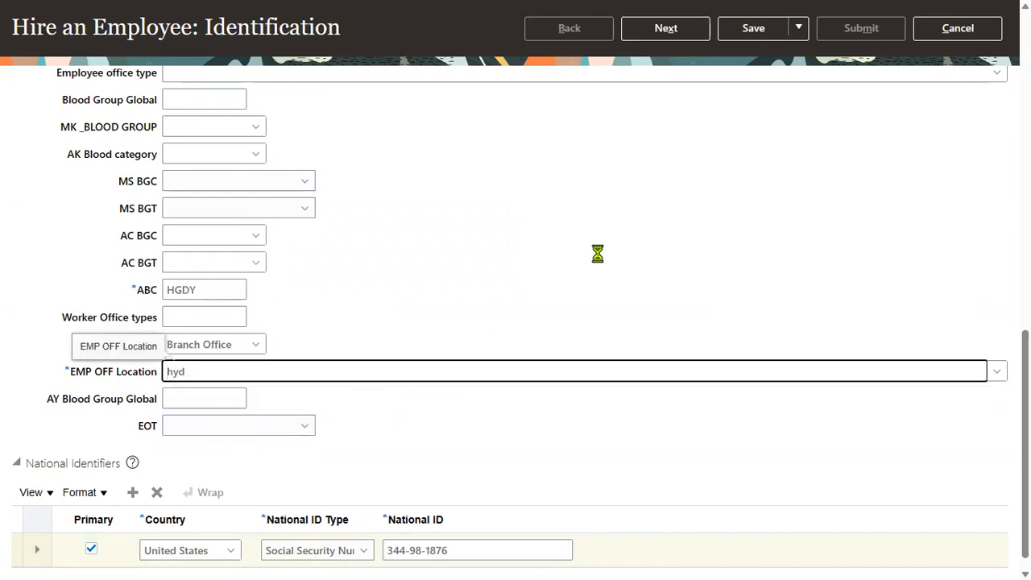
left_click(665, 29)
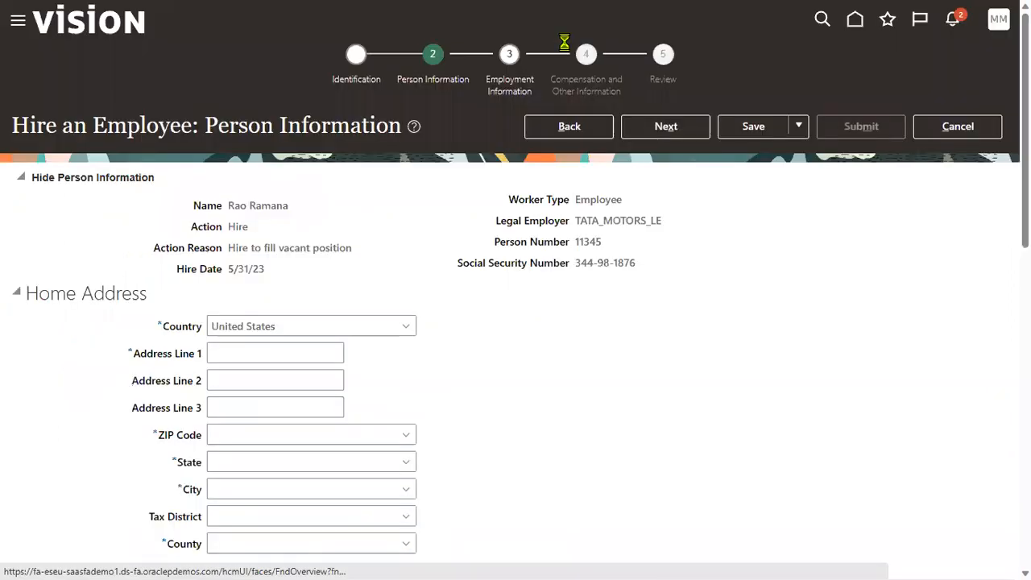
- Fill in the employee's home address line and ZIP code, and proceed to Employment Information
left_click(256, 406)
left_click(242, 434)
left_click(237, 485)
left_click(501, 387)
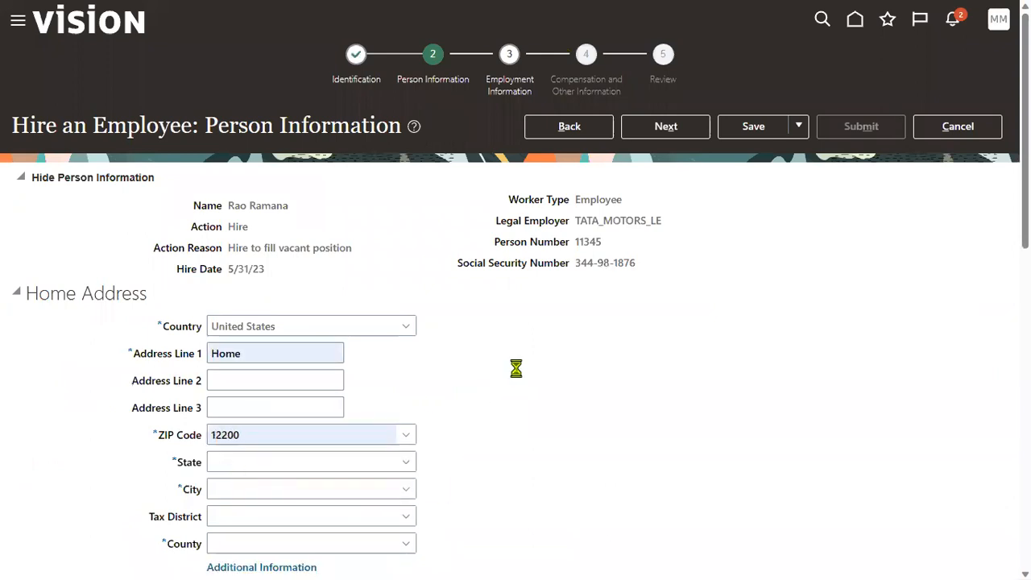
left_click(656, 134)
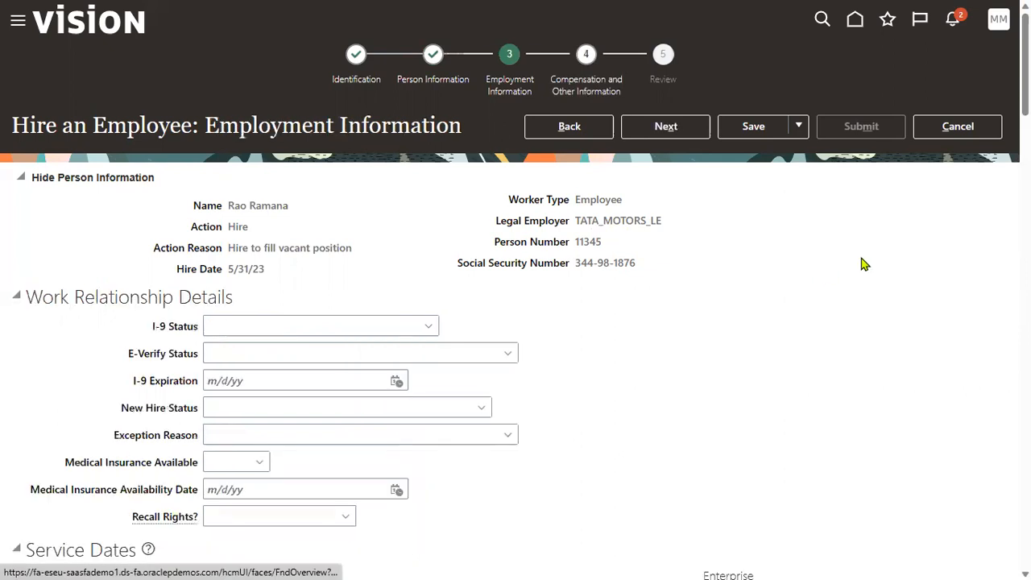
- Collapse the Work Relationship Details and Service Dates sections and examine the employment levels shown on the page
scroll(312, 253, "down", 5)
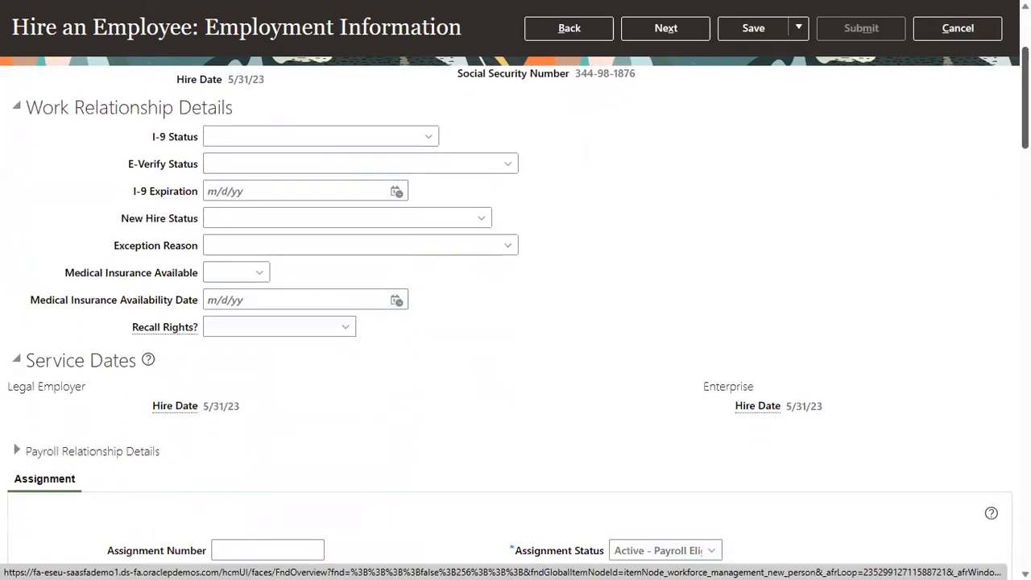
scroll(364, 317, "up", 5)
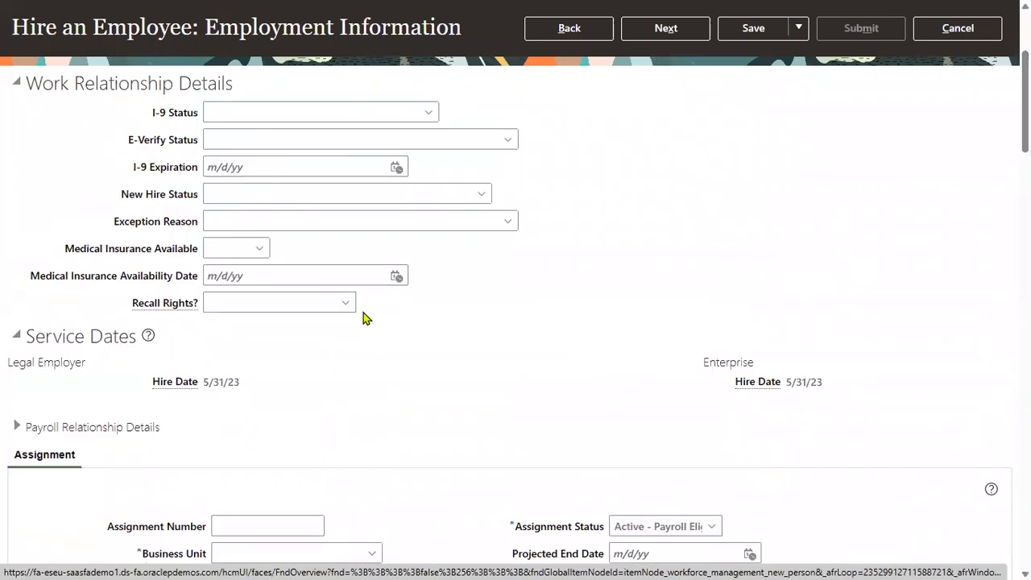
left_click(16, 257)
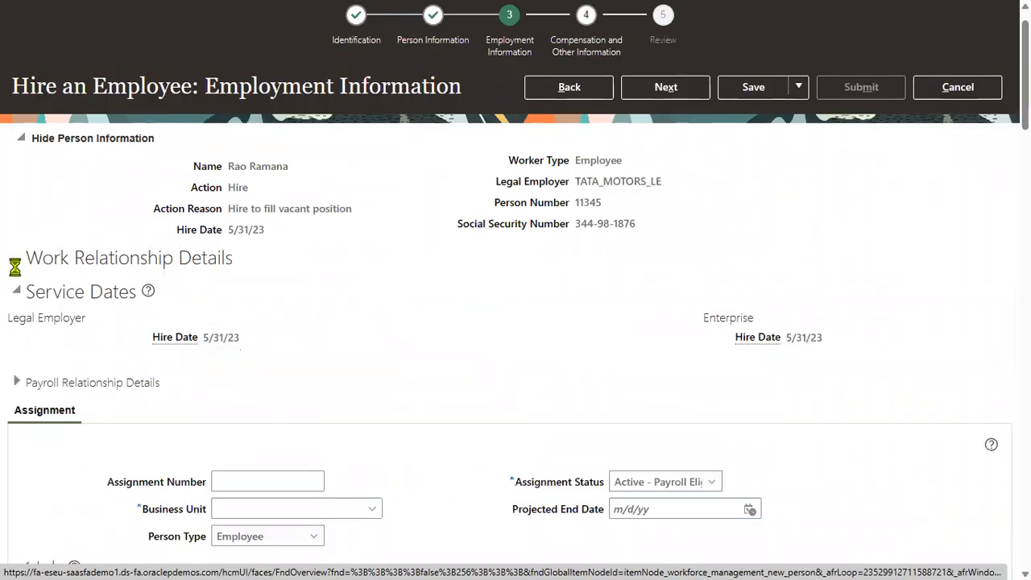
left_click(16, 292)
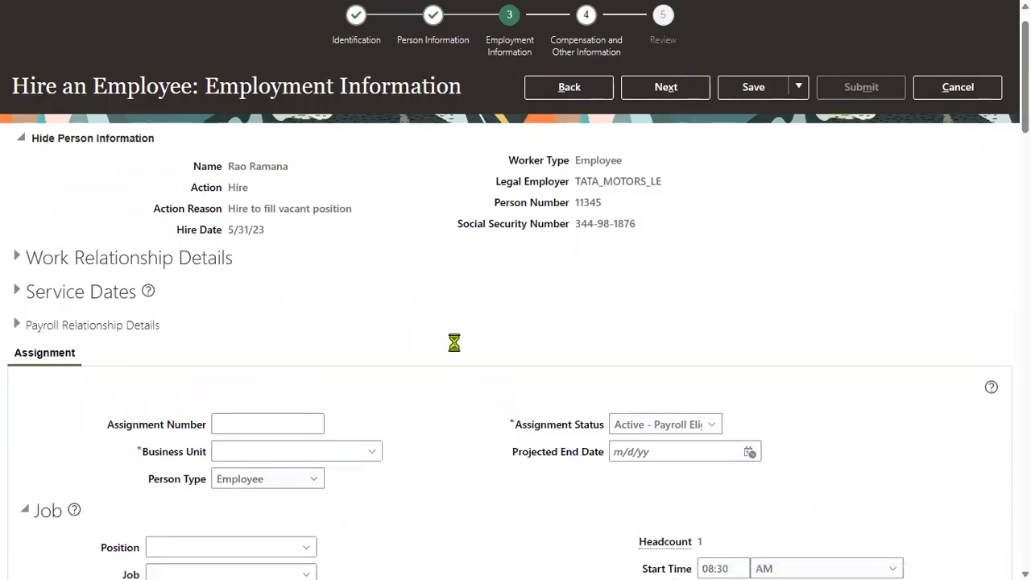
left_click(32, 257)
left_click_drag(33, 256, 163, 259)
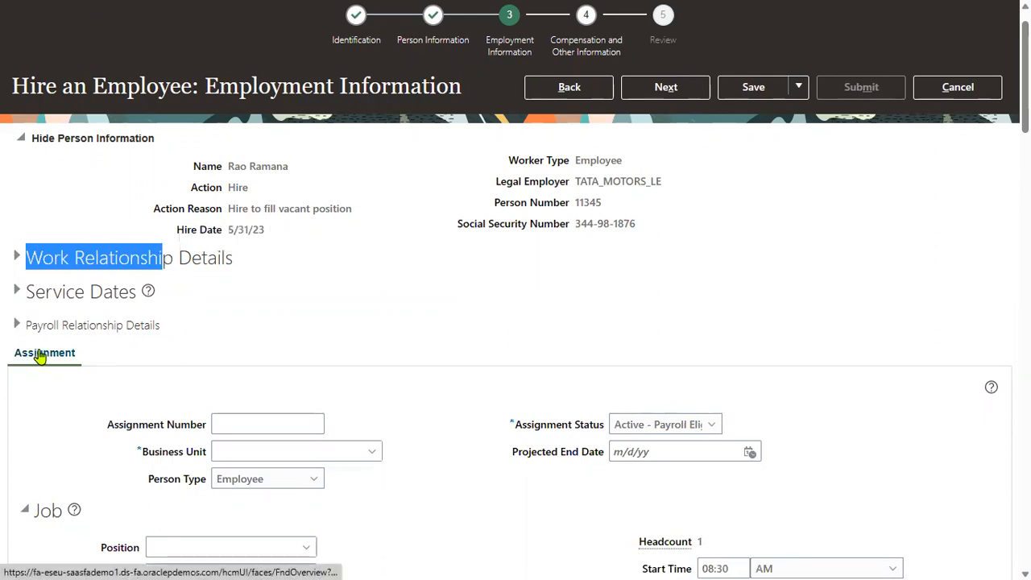
- Review the Work Relationship Details section, the Assignment section and the worker type on the Employment Information page
left_click(251, 312)
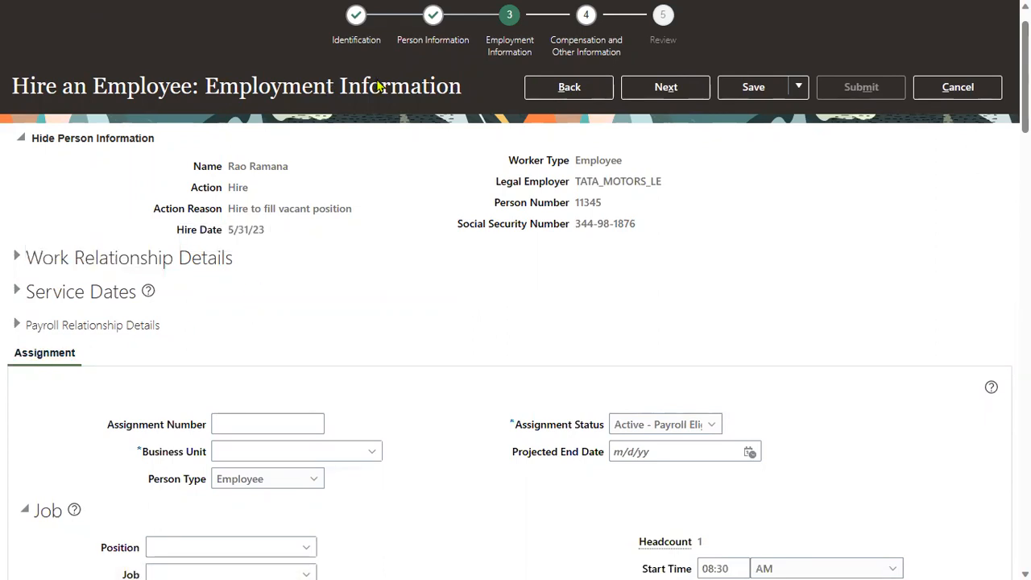
left_click_drag(17, 233, 180, 279)
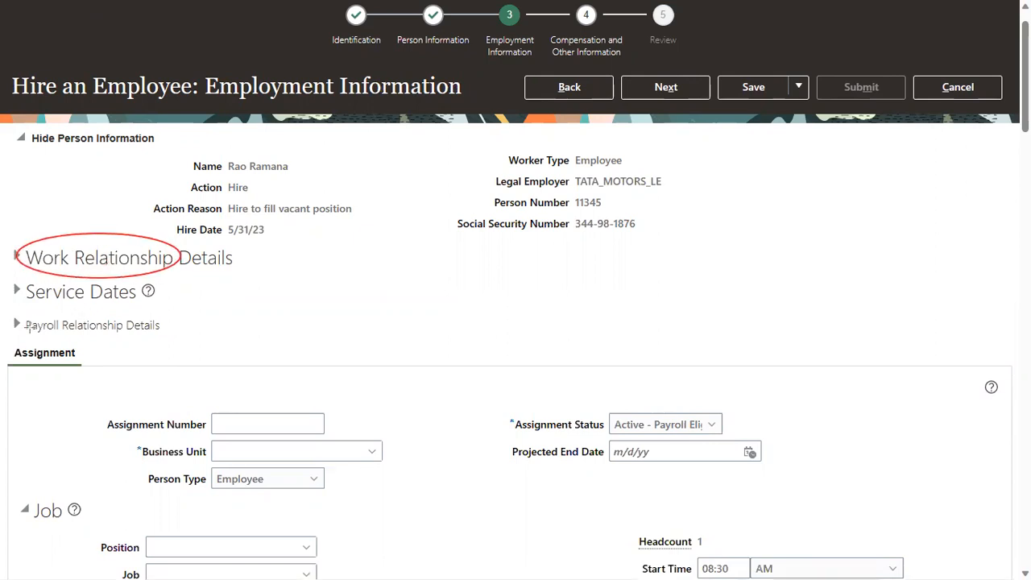
mouse_move(8, 335)
left_mouse_down()
mouse_move(36, 377)
mouse_move(110, 387)
left_mouse_up()
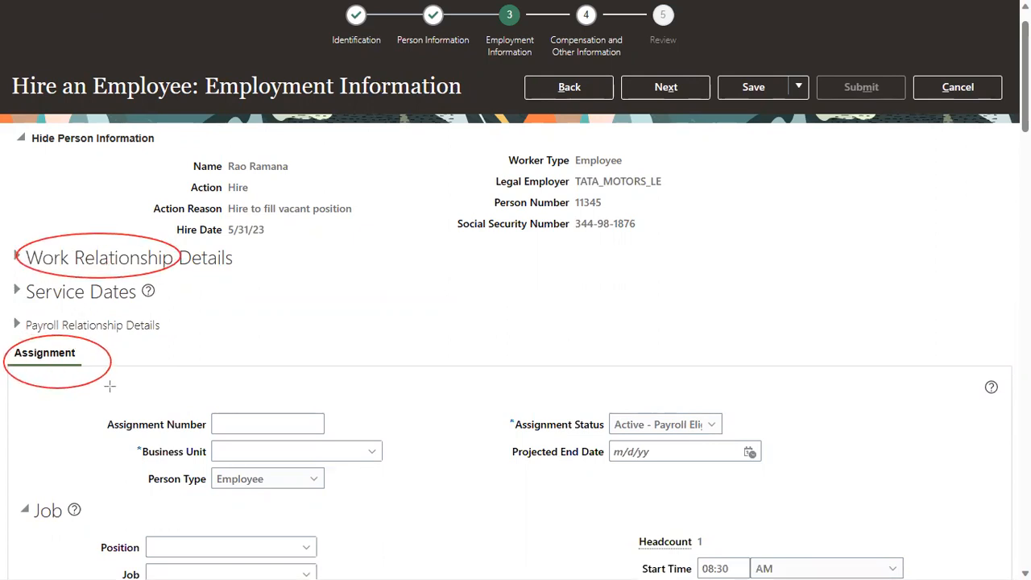
mouse_move(567, 140)
left_mouse_down()
mouse_move(600, 172)
mouse_move(641, 175)
left_mouse_up()
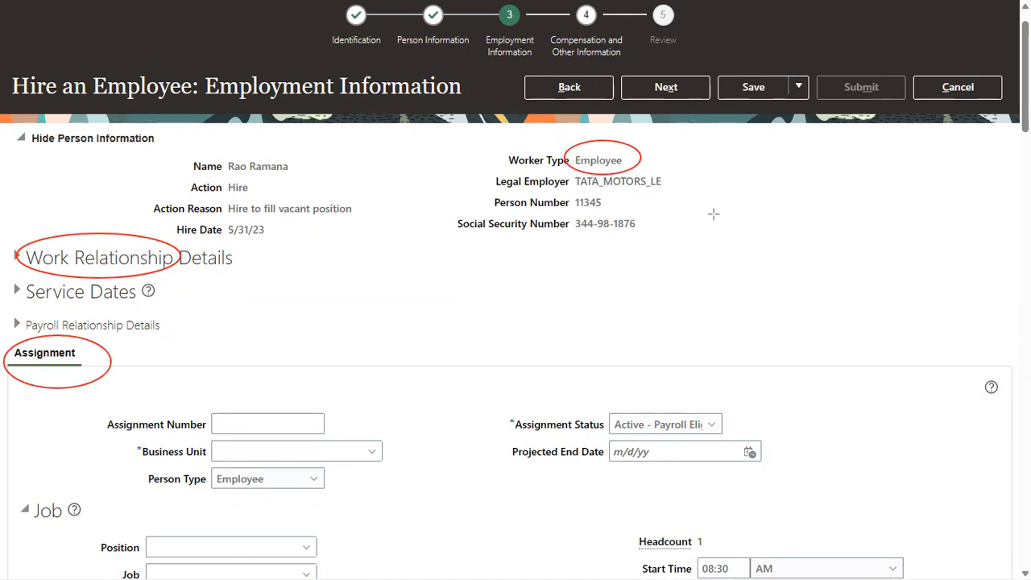
- Switch to the Notepad++ notes and review the work relationship, assignment and employment terms definitions
key("alt+Tab")
key("alt+Tab")
key("alt+Tab")
key("alt+Tab")
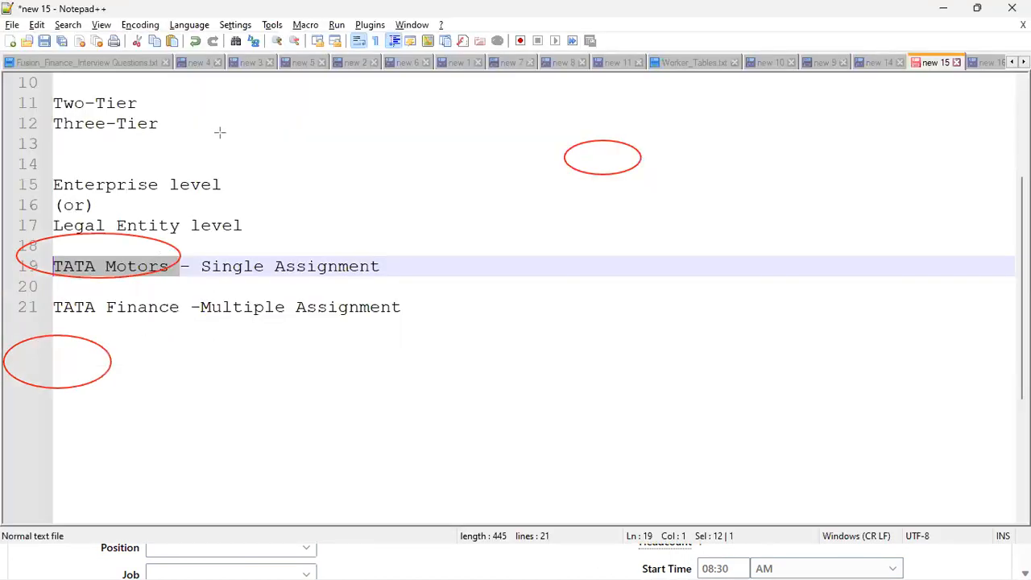
left_click(259, 199)
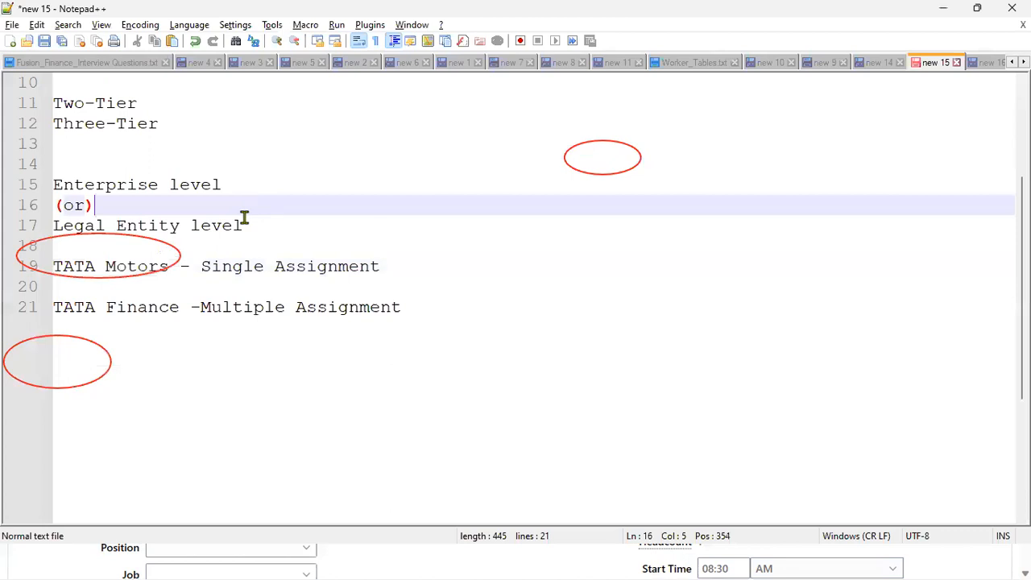
scroll(263, 208, "up", 1)
scroll(262, 209, "up", 2)
left_click_drag(108, 187, 53, 248)
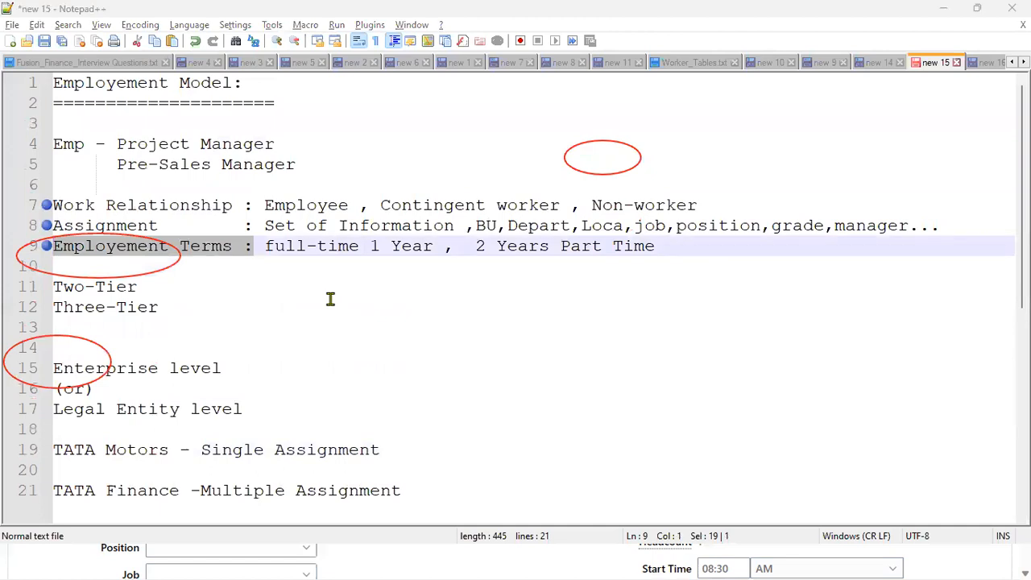
- Return to the hire form in the browser and check the work relationship, worker type and legal employer
key("alt+Tab")
key("alt+Tab")
key("alt+Tab")
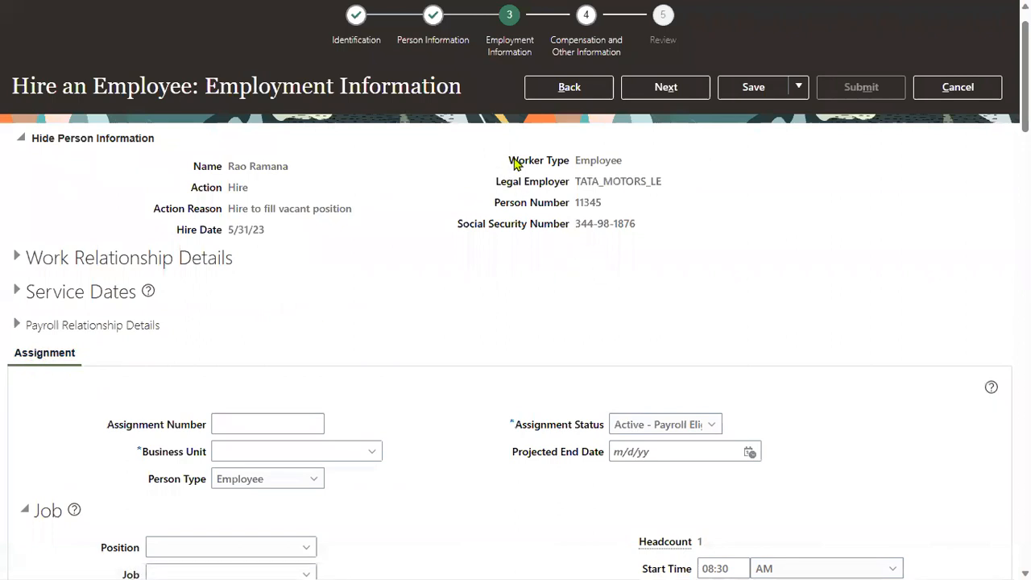
left_click_drag(28, 257, 177, 258)
left_click_drag(509, 161, 619, 160)
left_click_drag(497, 181, 659, 179)
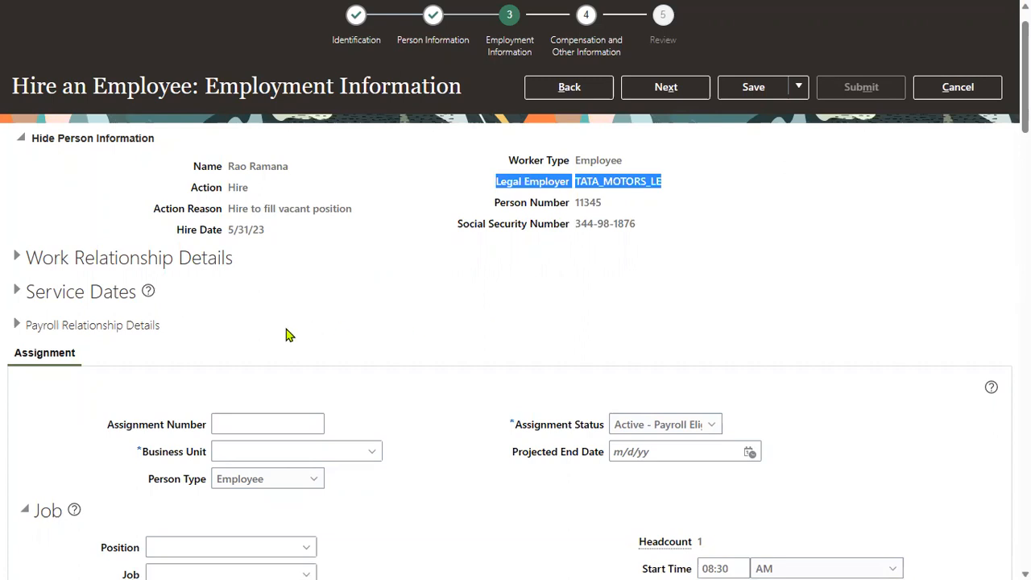
- Set the assignment's business unit to TATA_MOTORS_BU
scroll(63, 367, "down", 3)
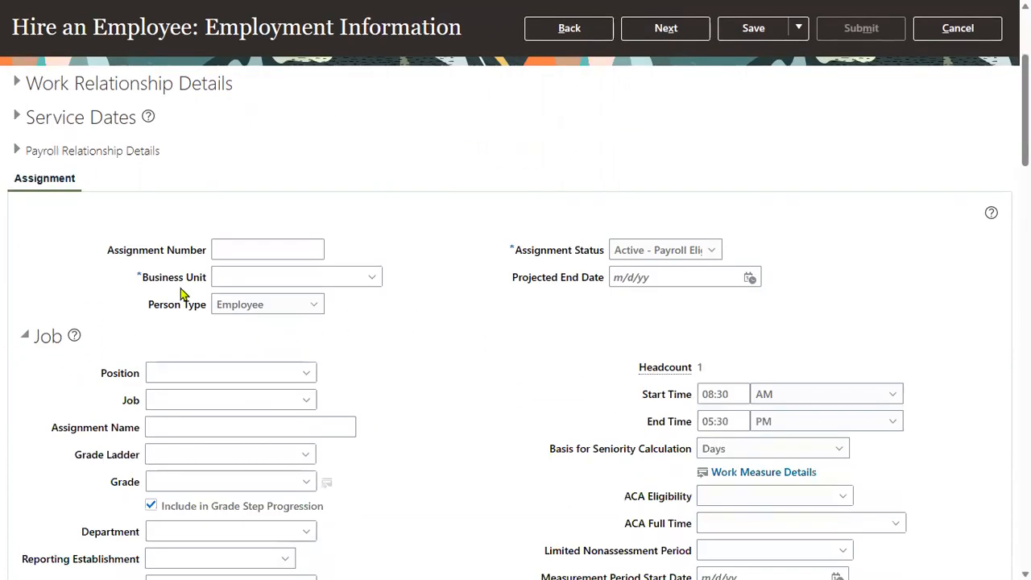
left_click(222, 277)
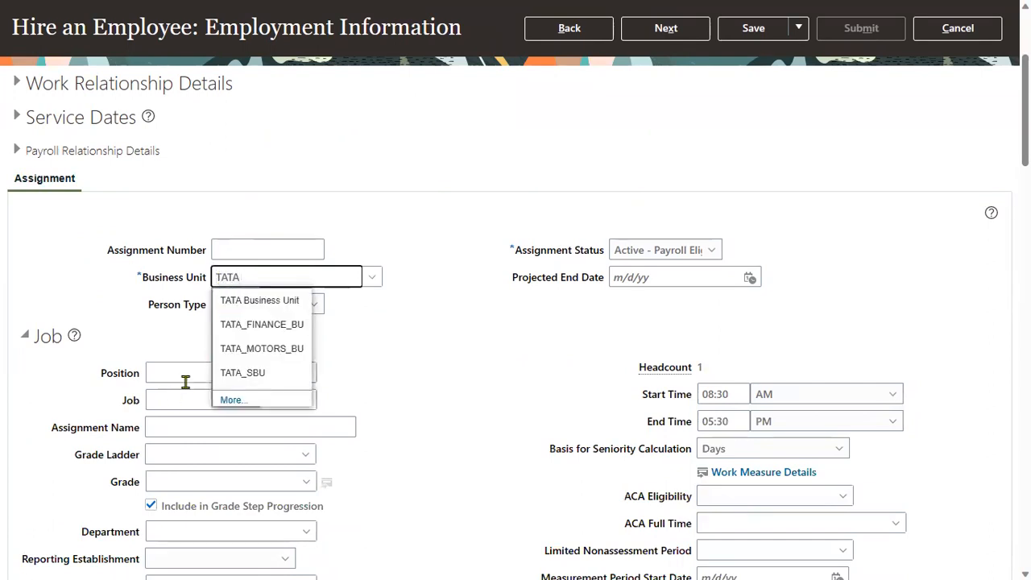
left_click(265, 349)
- Try to set the position to clerk in the job details, and clear the entry
left_click(217, 375)
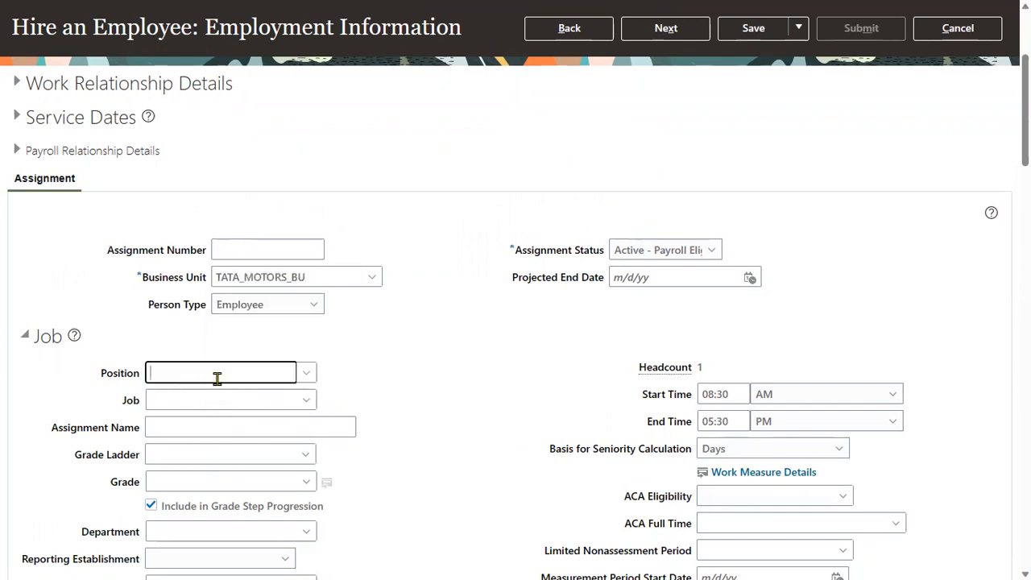
type("clerk")
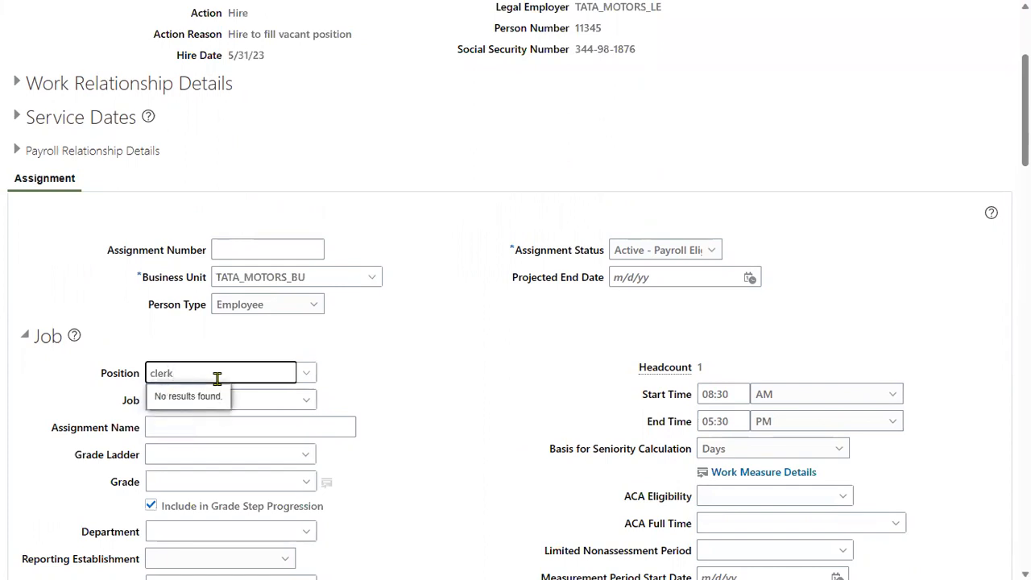
left_click_drag(212, 375, 74, 386)
key("BackSpace")
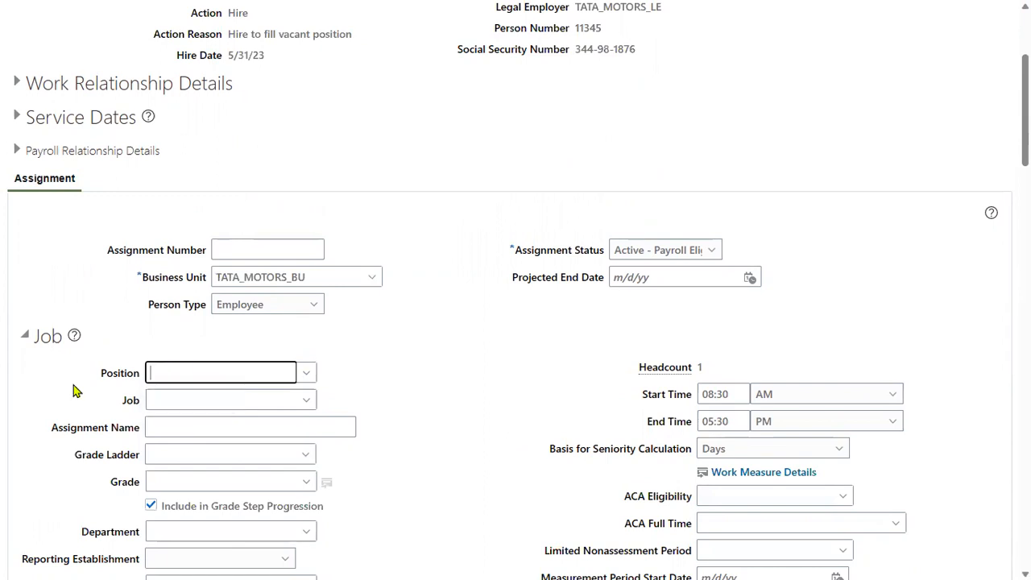
- Look up jobs matching "finan" and set the job to Finance Director
key("Tab")
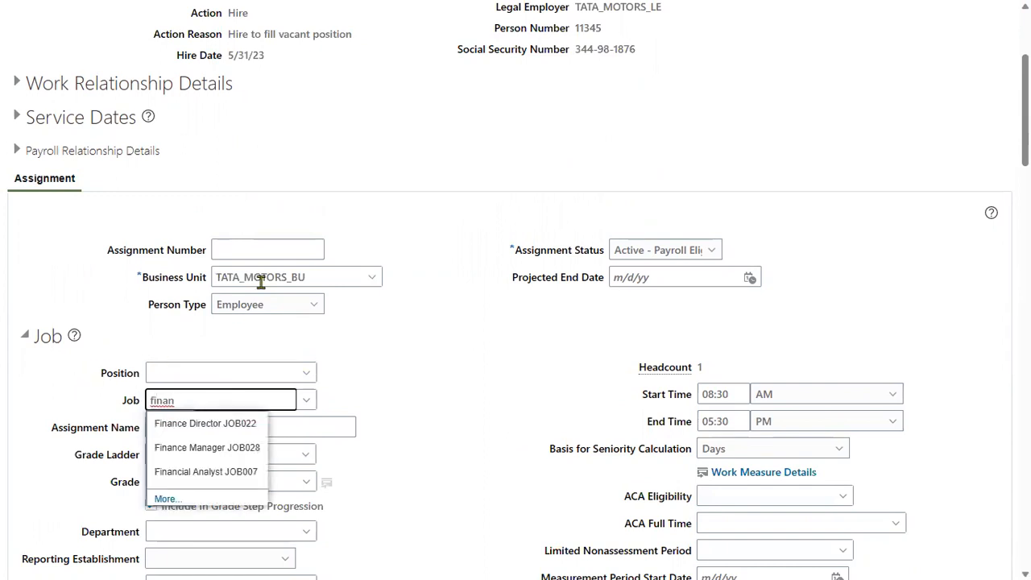
left_click(207, 423)
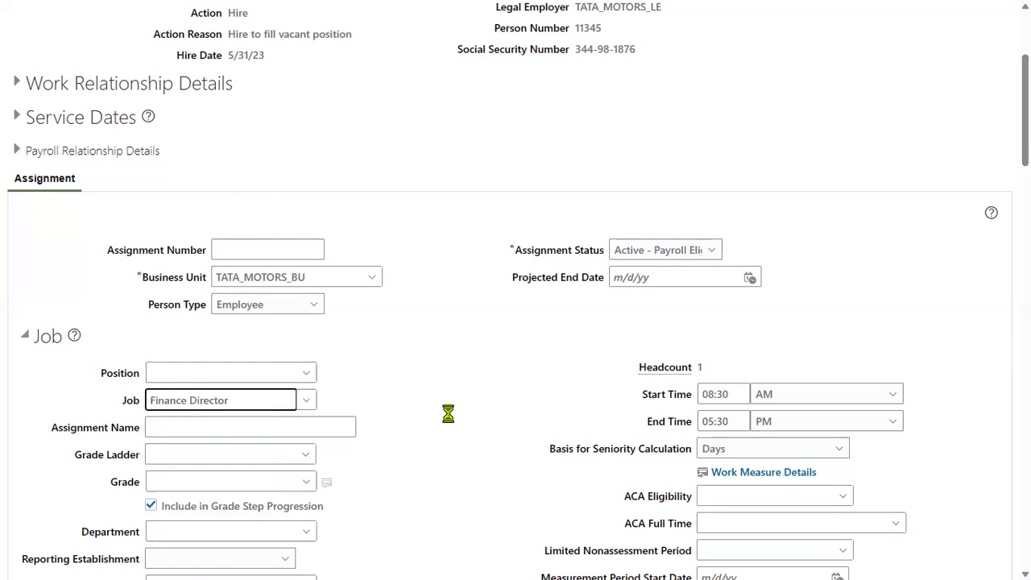
- Search the locations for "redw", "Red" and "Head", and pick a match for "Head" as the assignment's location
scroll(432, 428, "down", 3)
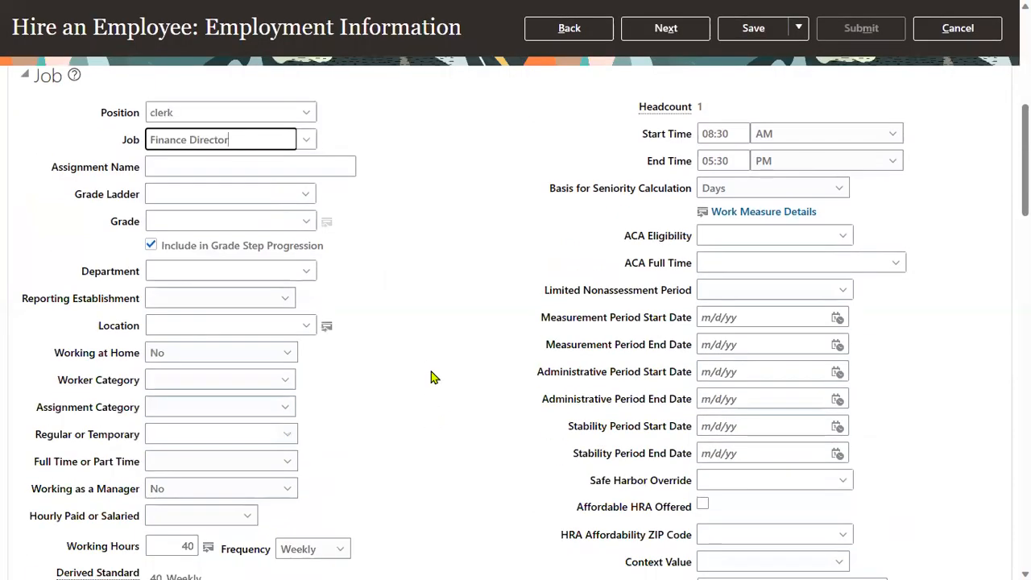
left_click(173, 322)
type("red")
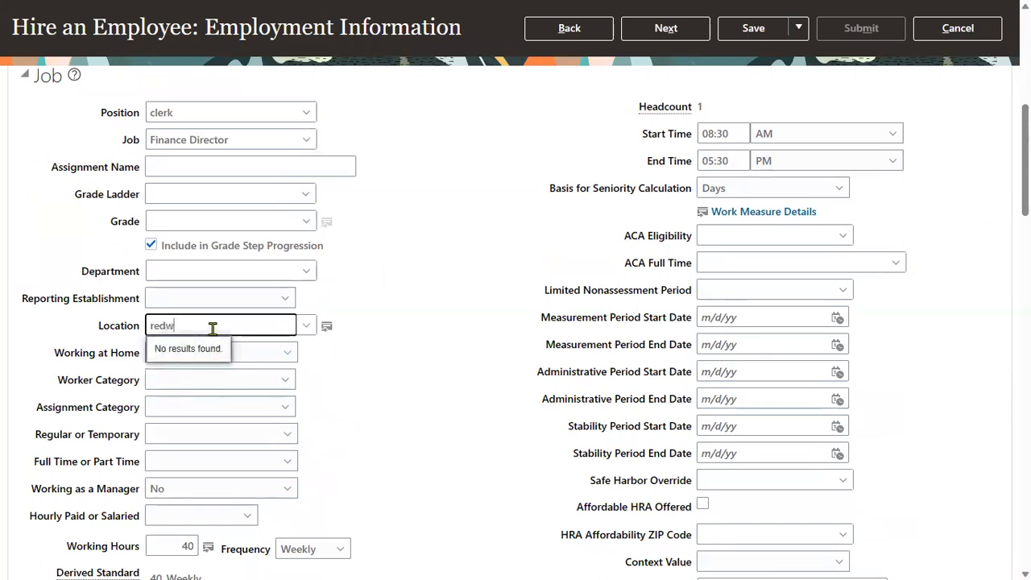
type("w")
key("ctrl+a")
type("Red")
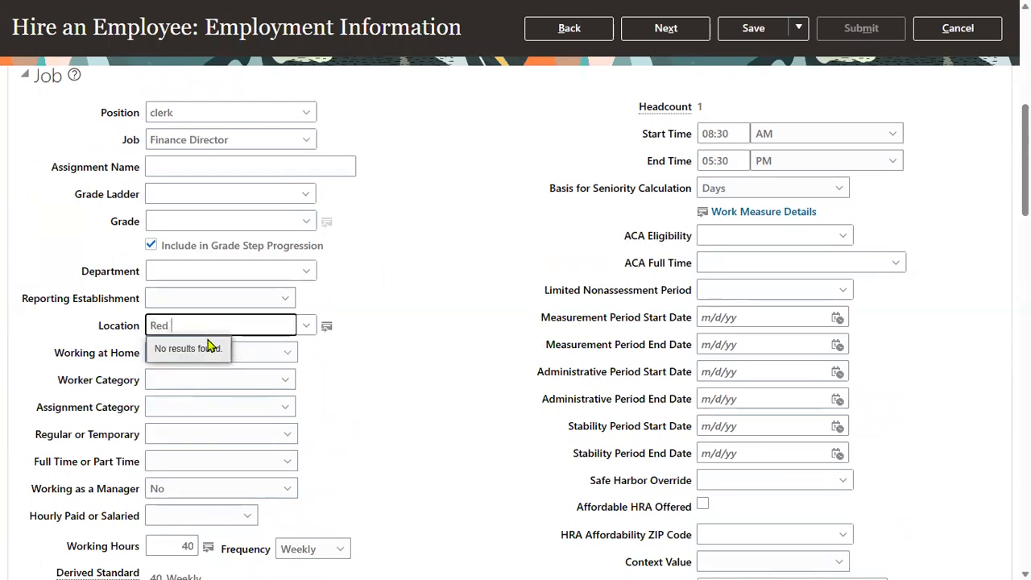
key("ctrl+a")
type("He")
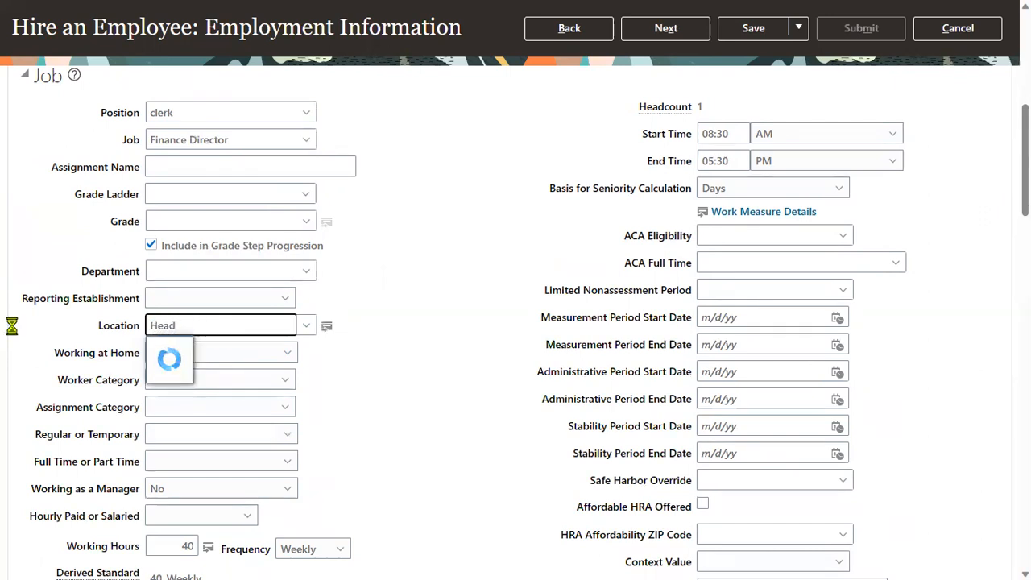
type("ad")
left_click(233, 351)
- Clear the invalid position value and proceed to the Compensation and Other Information page
left_click(642, 37)
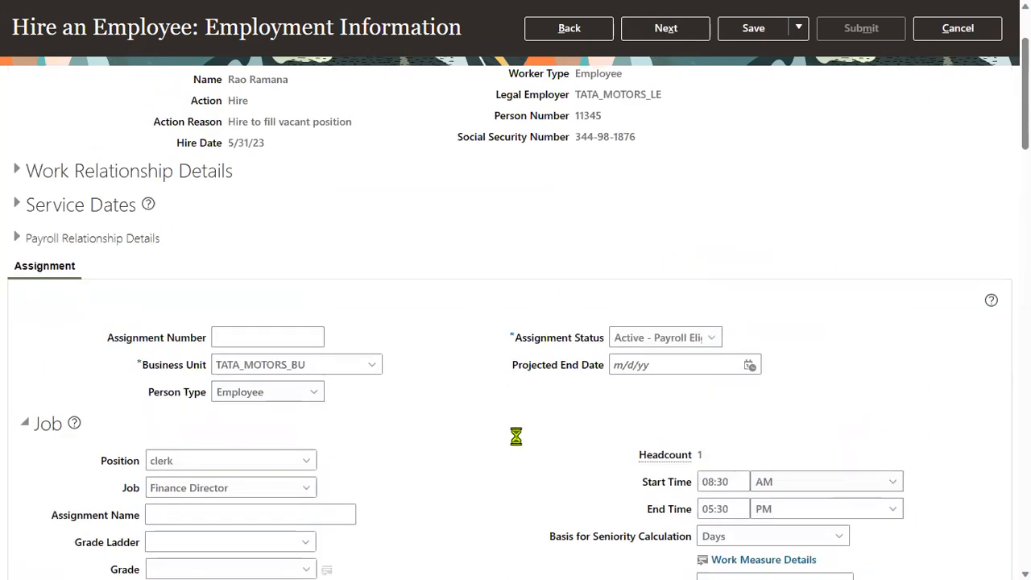
double_click(161, 460)
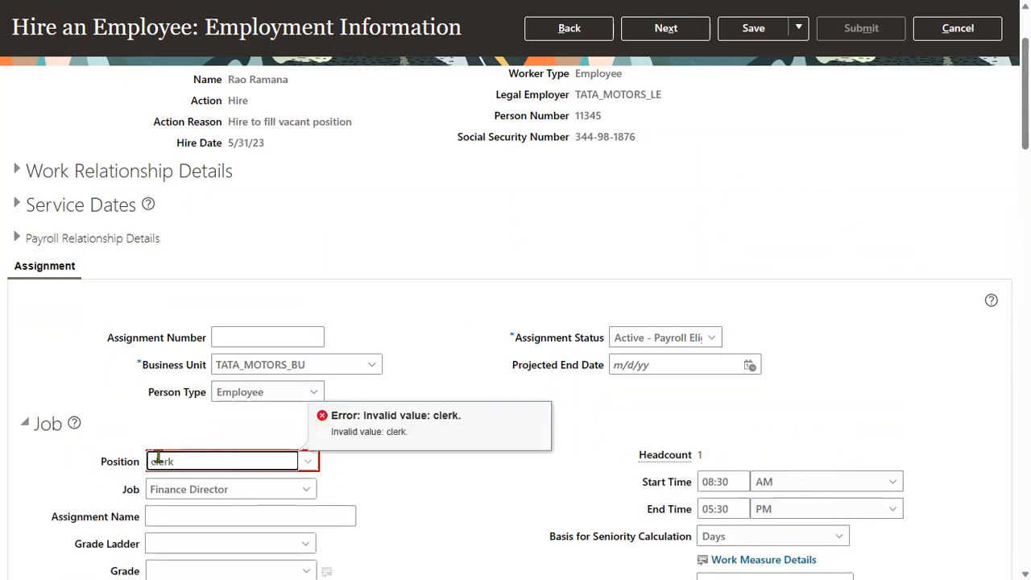
key("BackSpace")
left_click(668, 28)
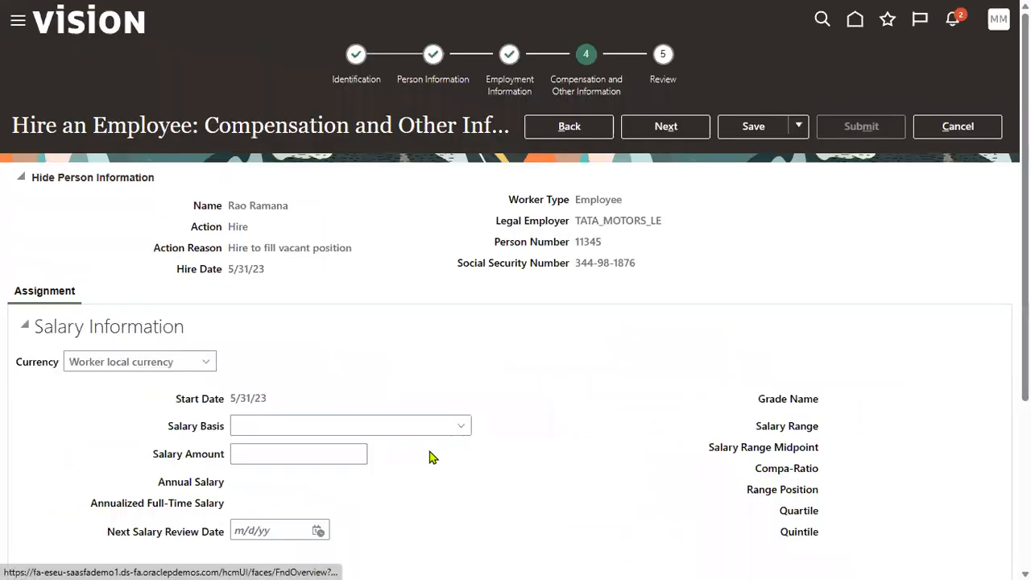
- Continue to the review page without entering salary details, note the person number, and submit and confirm the hire request
left_click(692, 134)
left_click_drag(575, 241, 610, 241)
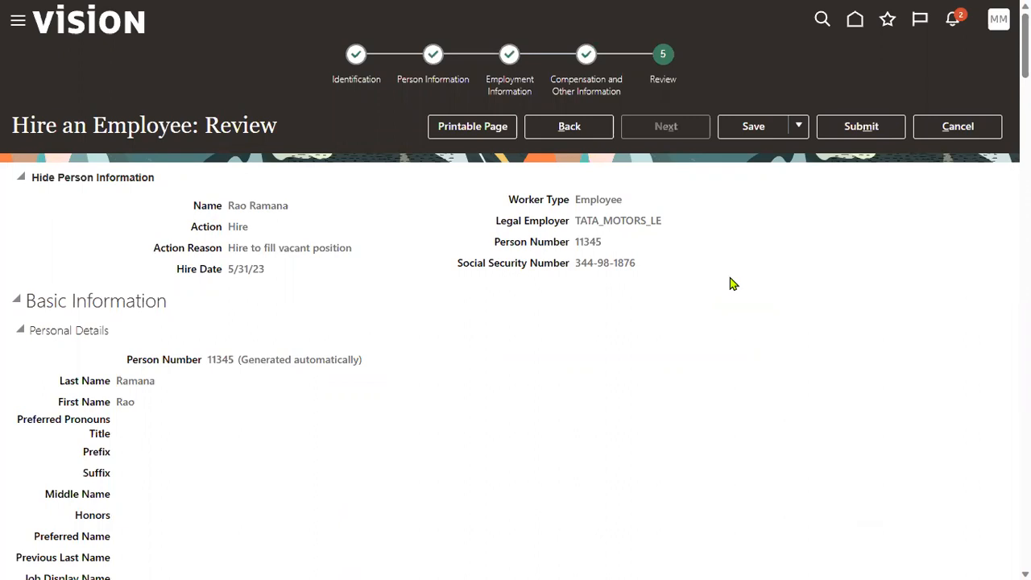
left_click(854, 128)
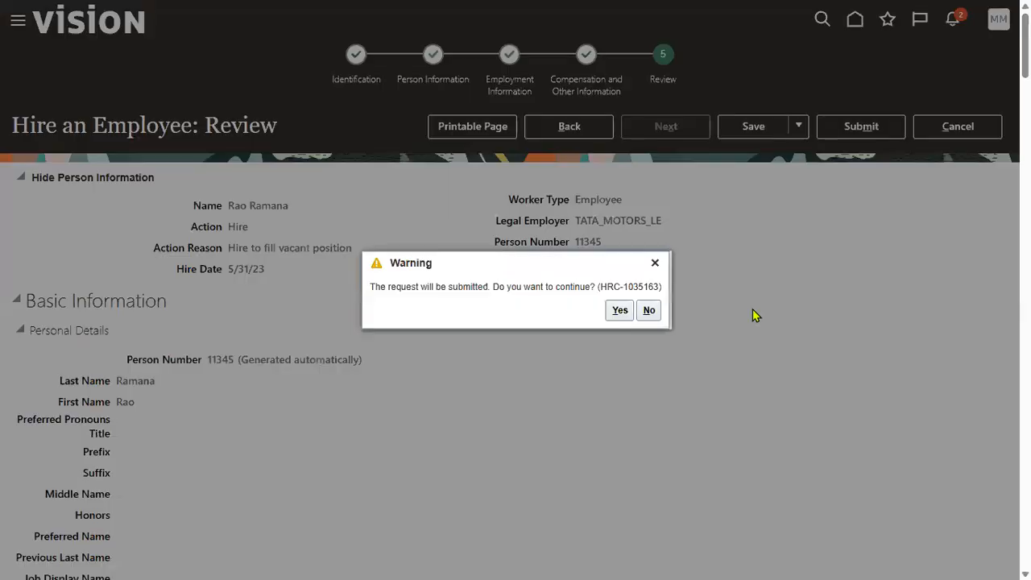
left_click(619, 310)
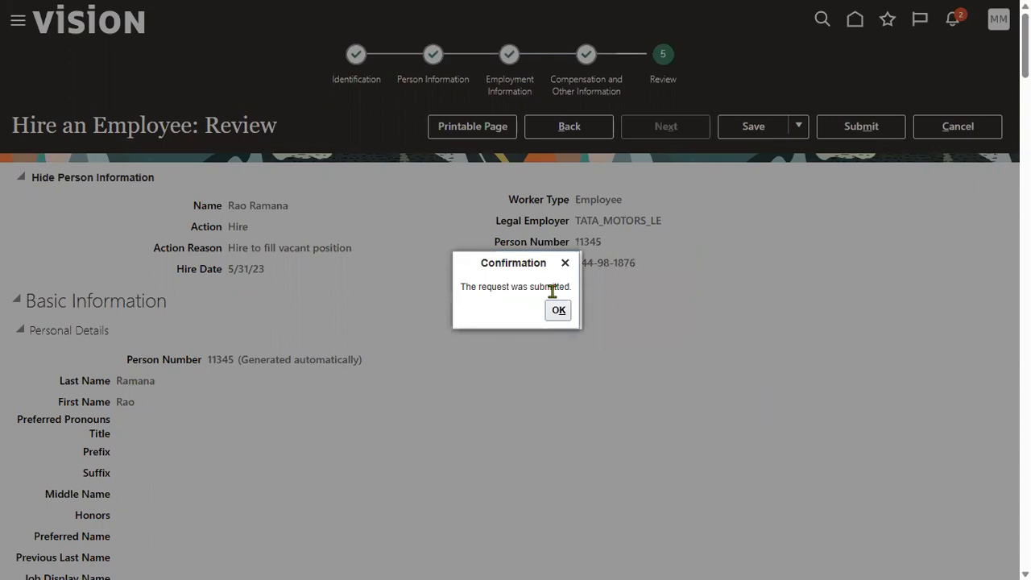
left_click(555, 312)
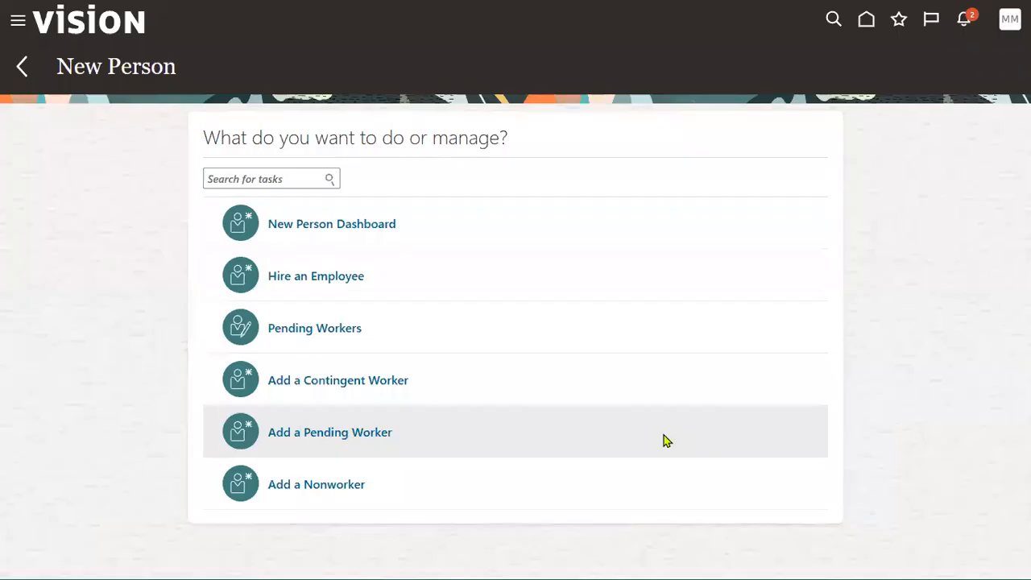
- Search Person Management by the new employee's person number and open the matching employment record
left_click(18, 20)
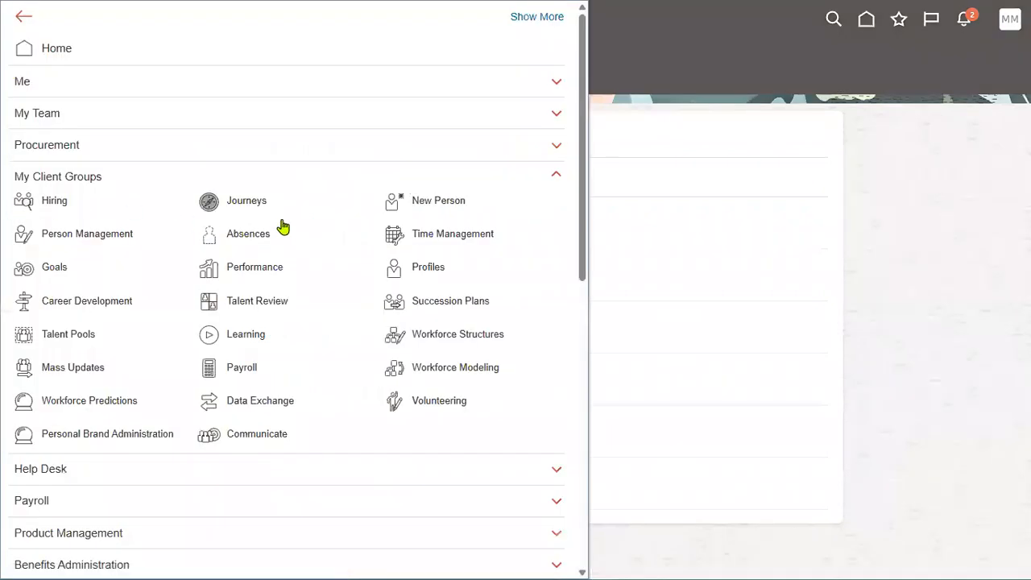
left_click(98, 238)
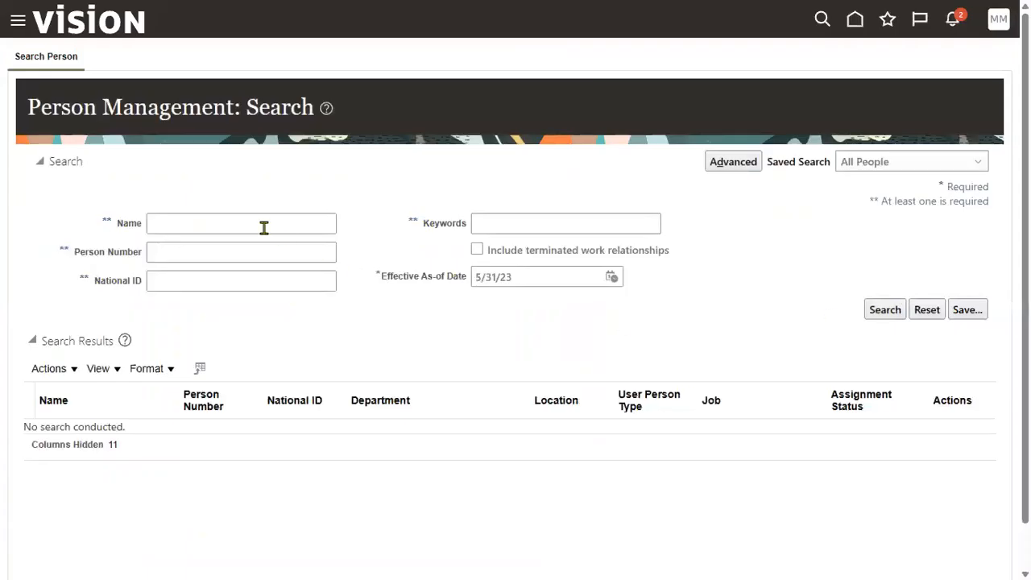
left_click(202, 250)
type("11345")
left_click(878, 311)
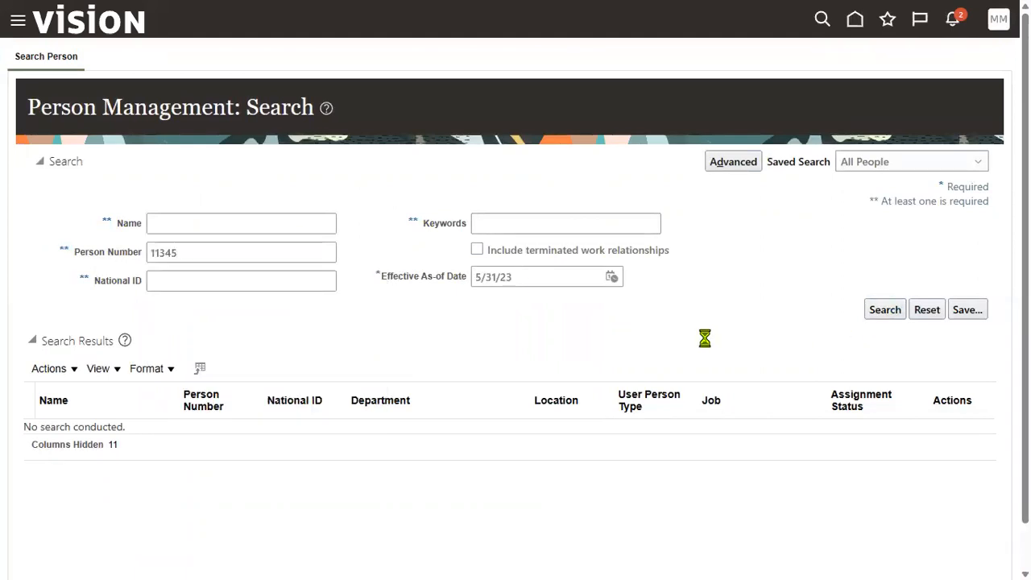
left_click(55, 436)
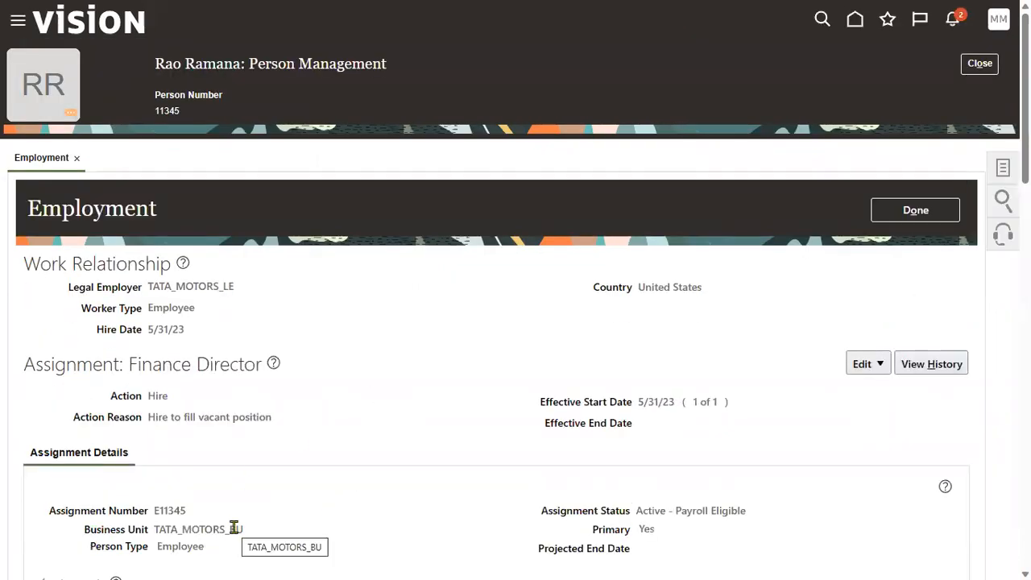
- Examine the primary flag and the job in the employee's assignment details
scroll(239, 509, "down", 2)
left_click_drag(592, 356, 659, 364)
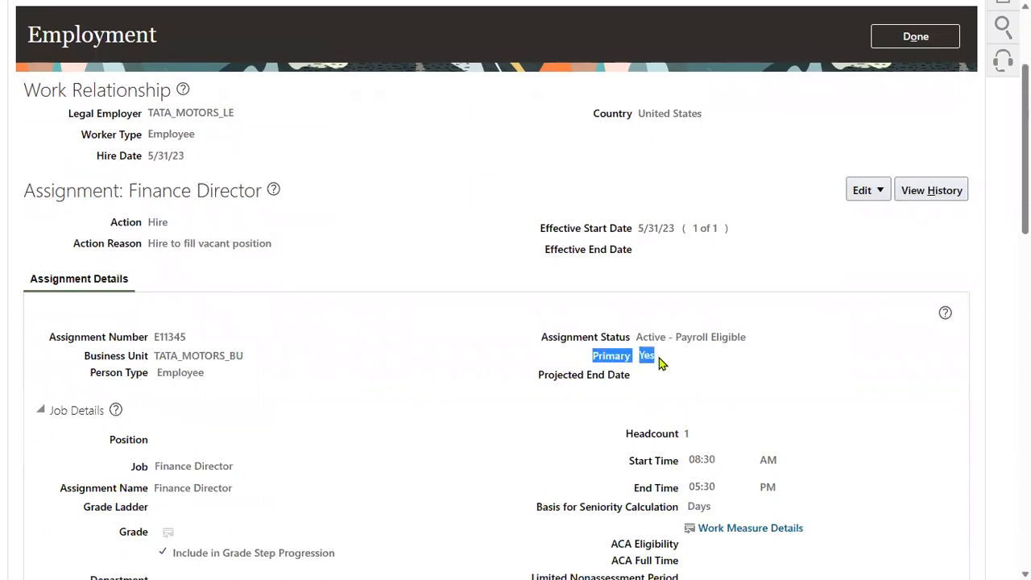
left_click(337, 362)
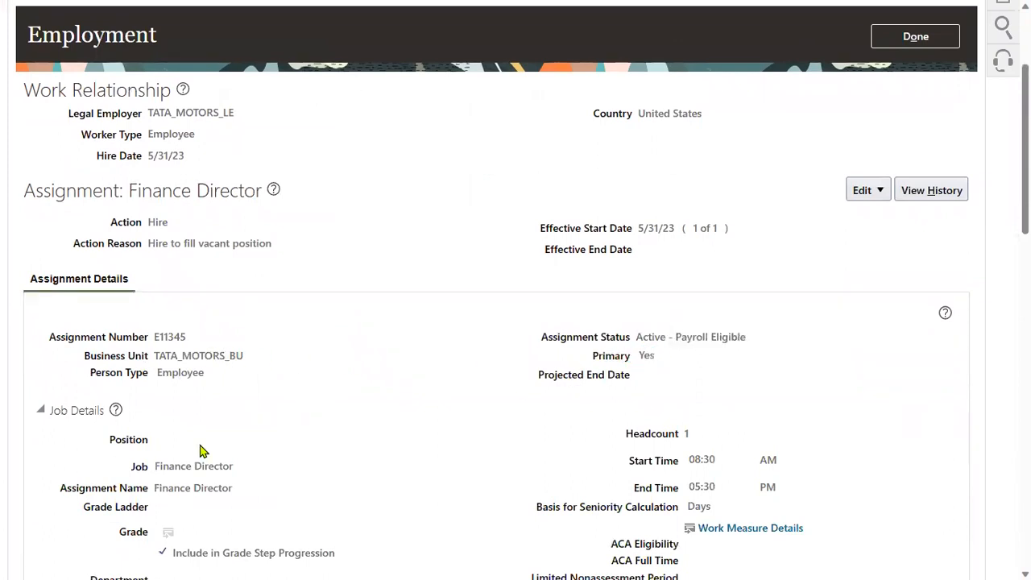
left_click_drag(155, 466, 237, 455)
left_click(381, 325)
- Start an update of the employee's assignment with an effective start date of 7/1/23
scroll(351, 332, "up", 3)
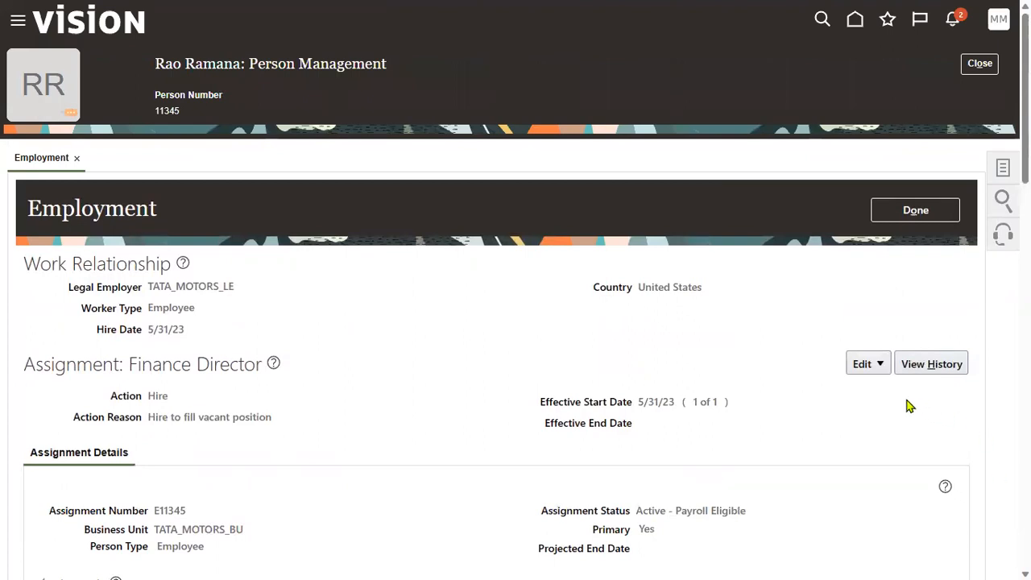
left_click(881, 366)
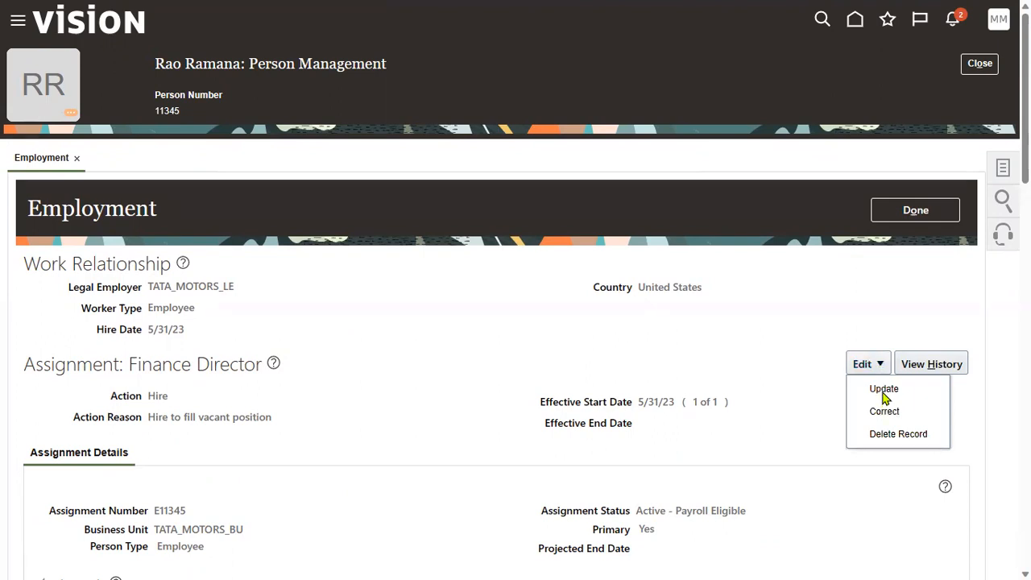
left_click(884, 392)
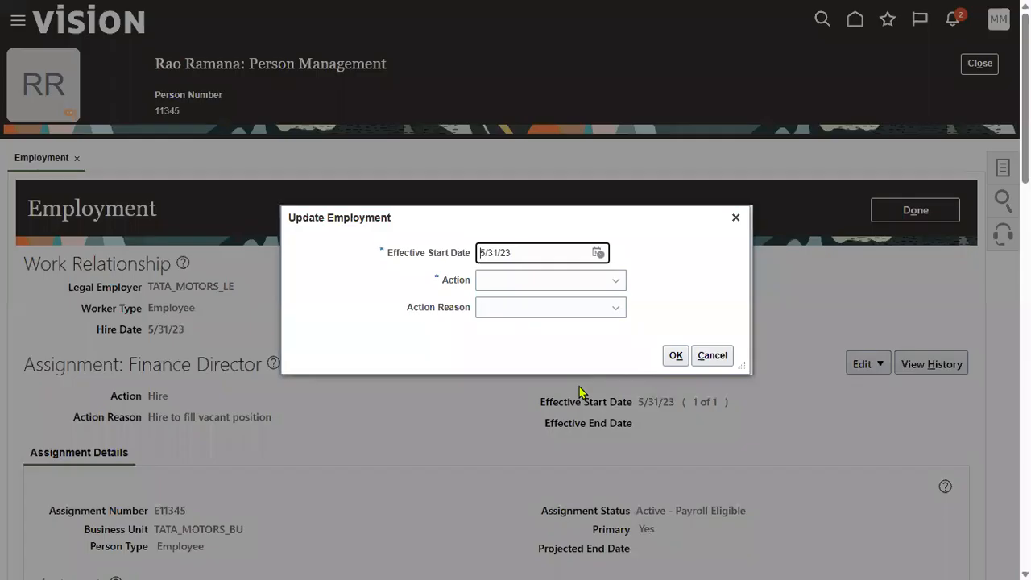
left_click(599, 252)
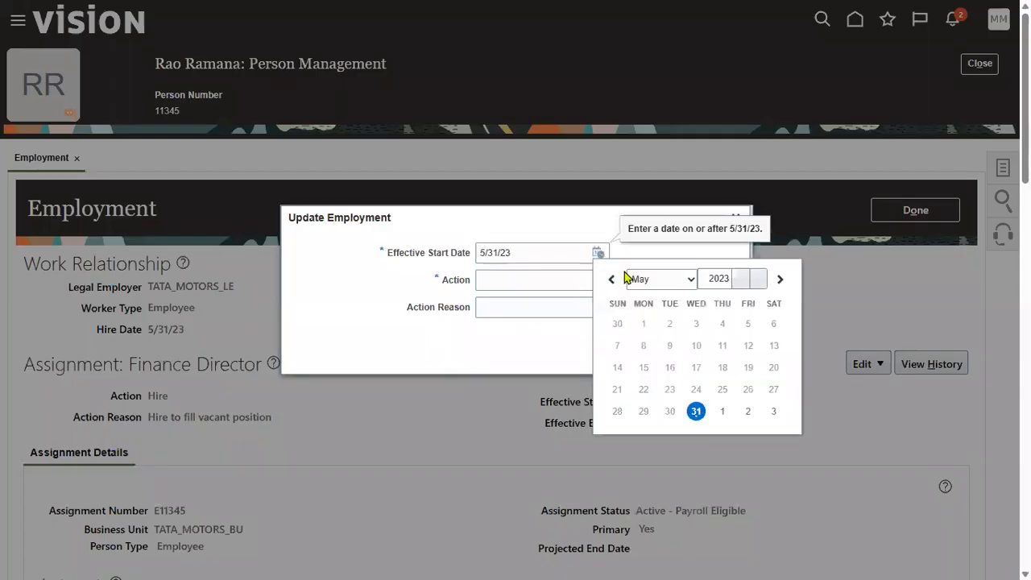
left_click(657, 280)
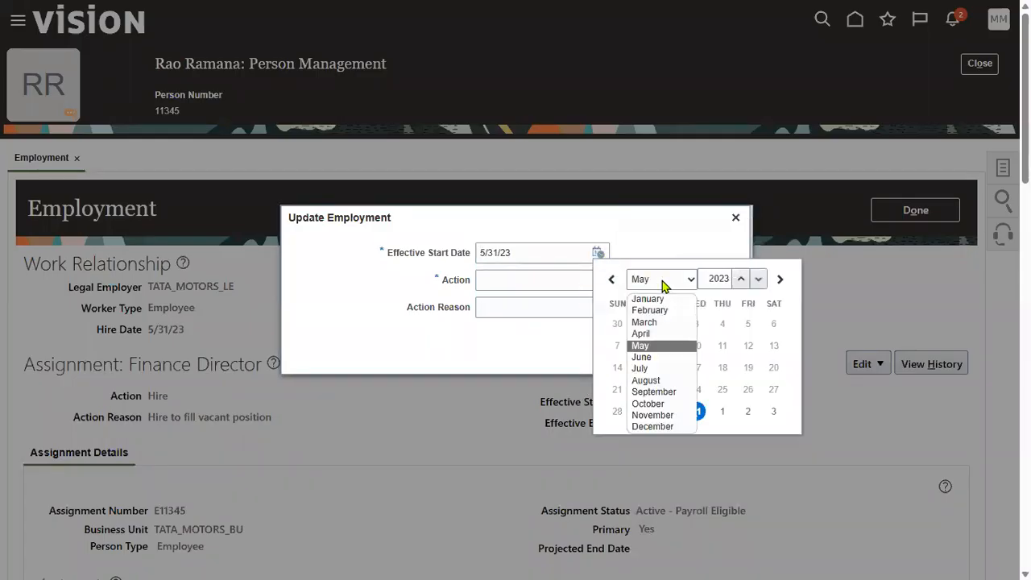
left_click(649, 368)
left_click(772, 324)
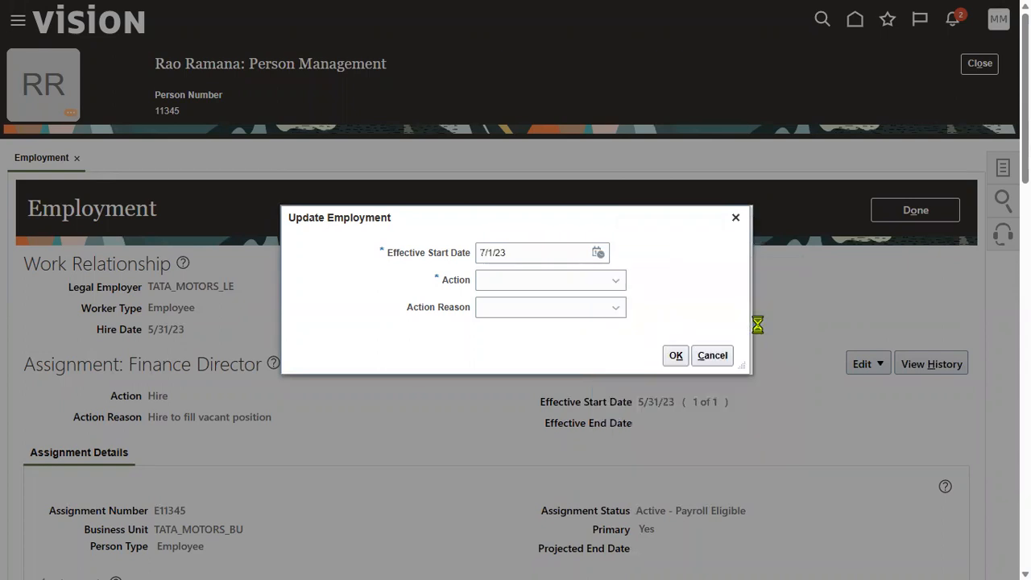
- Review the available employment update actions, choose End Assignment, and cancel the update
left_click(603, 288)
left_click(610, 283)
left_click_drag(628, 338, 623, 476)
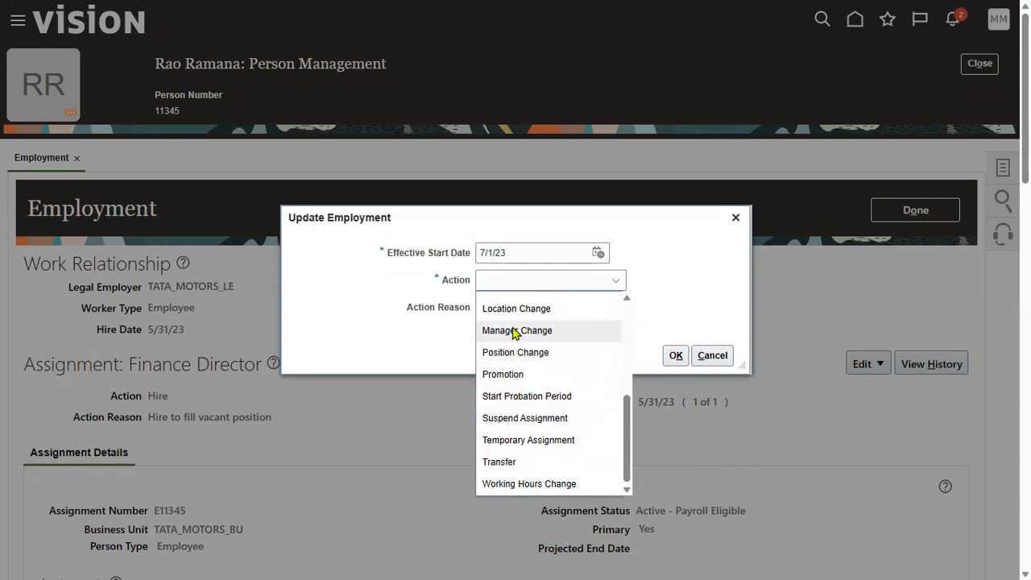
scroll(518, 401, "up", 1)
scroll(518, 403, "up", 5)
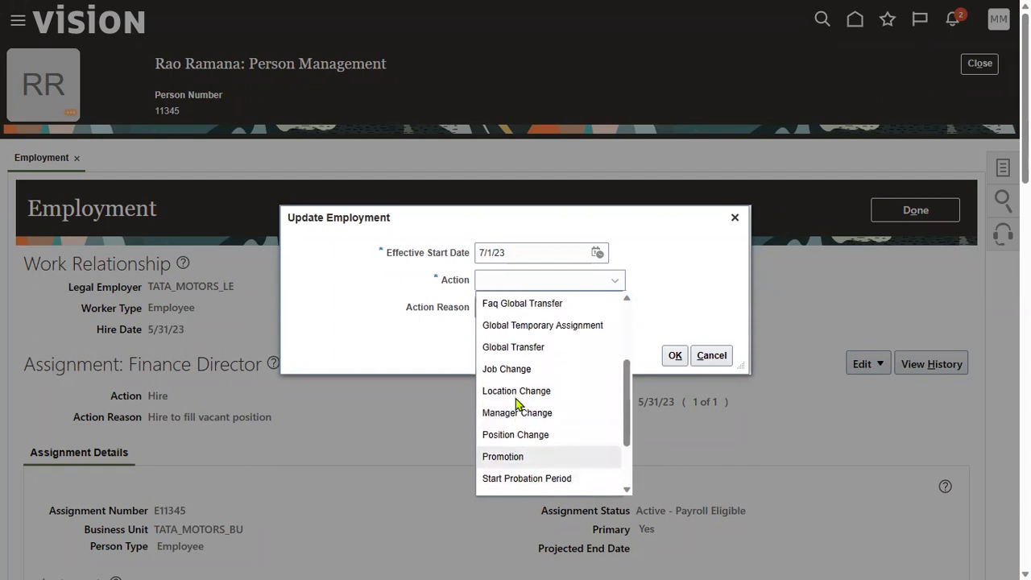
scroll(518, 384, "up", 3)
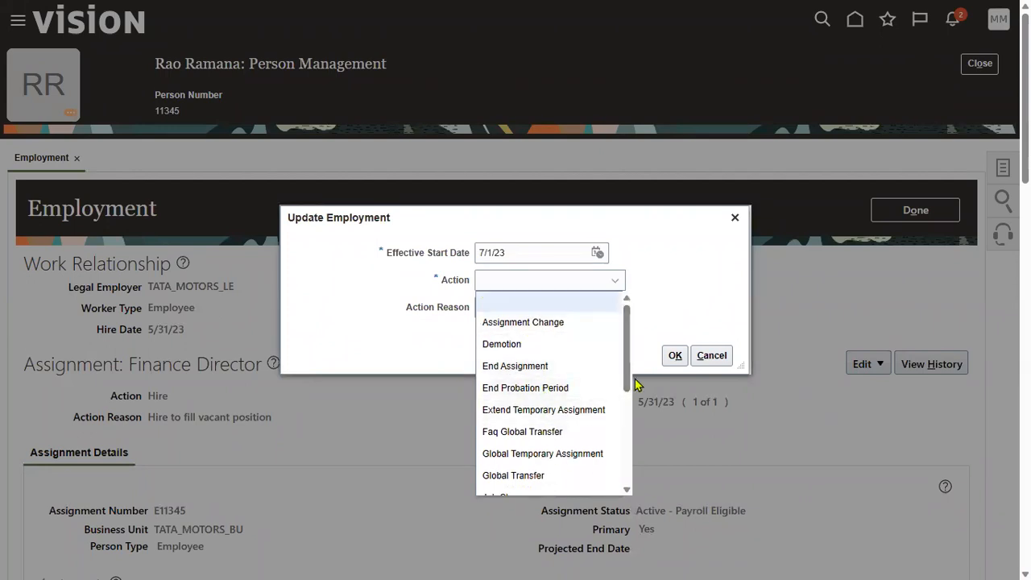
left_click_drag(627, 387, 634, 489)
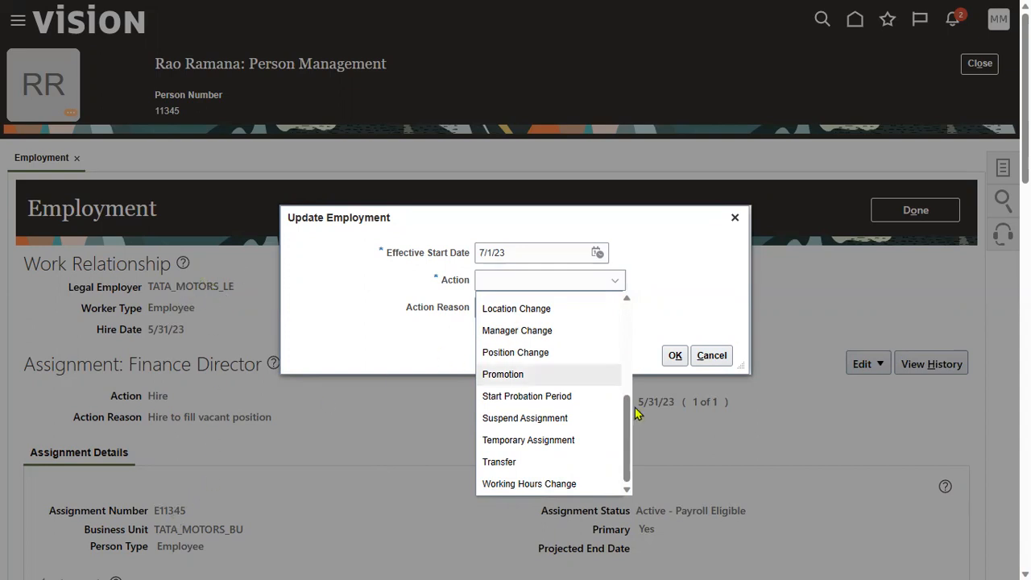
left_click_drag(628, 463, 621, 382)
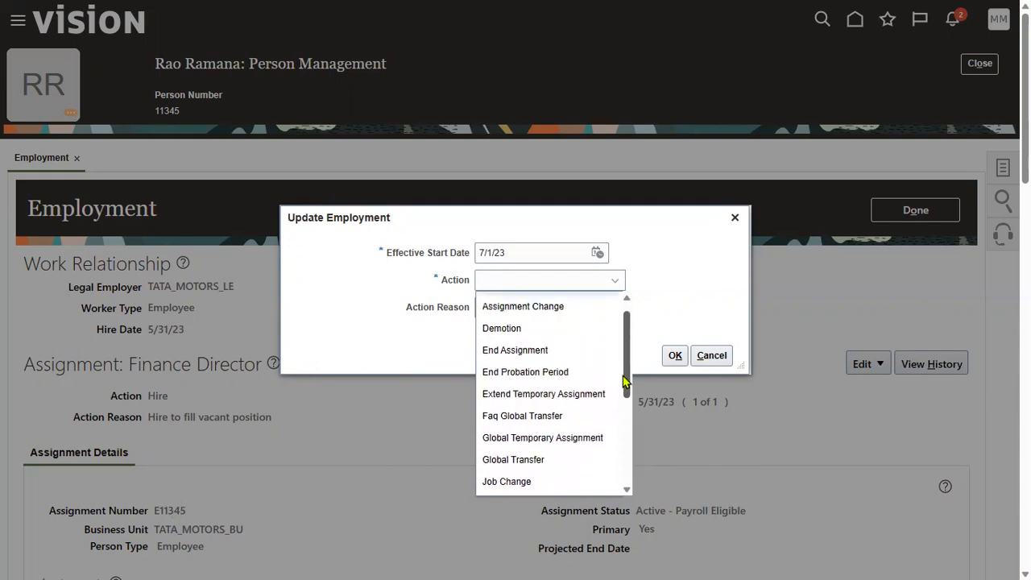
left_click(551, 360)
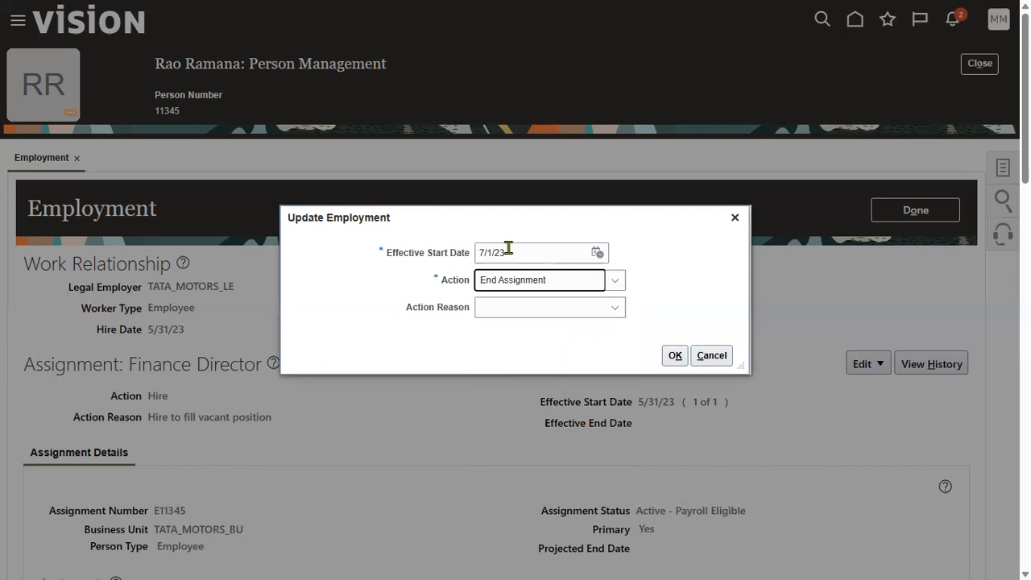
left_click(712, 353)
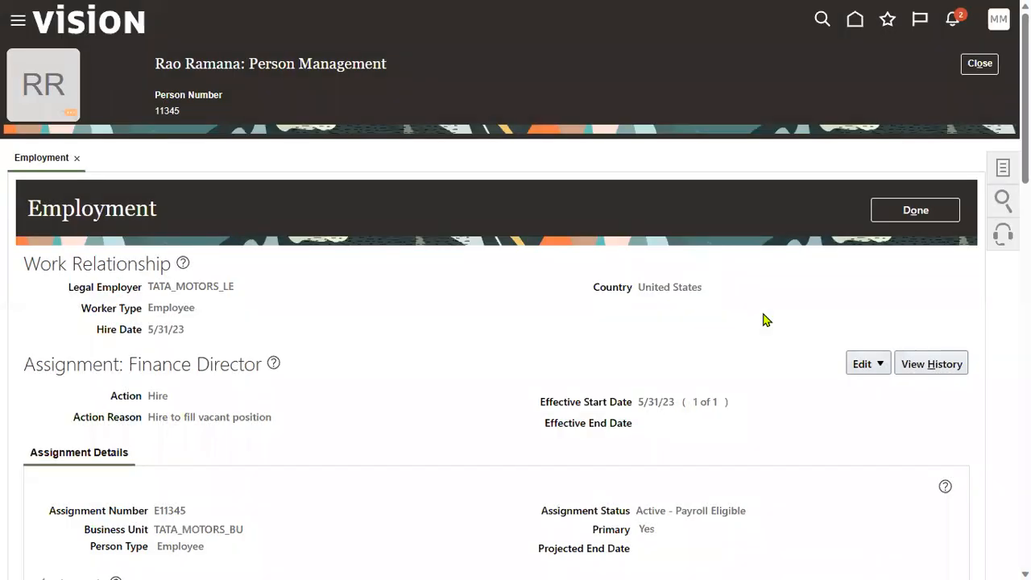
- Close the employee's employment record and start a new Hire an Employee transaction
left_click(912, 214)
left_click(984, 66)
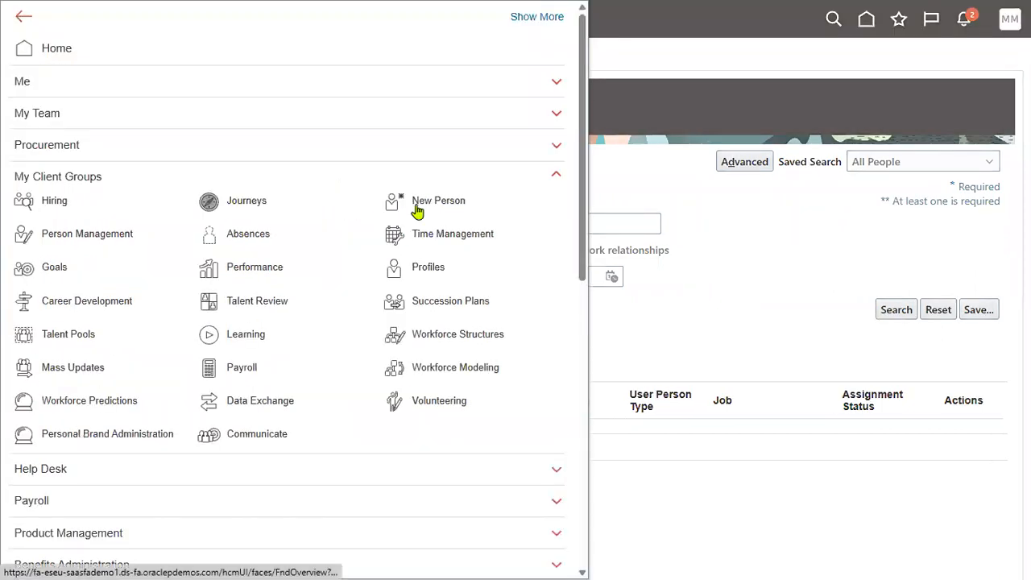
left_click(433, 207)
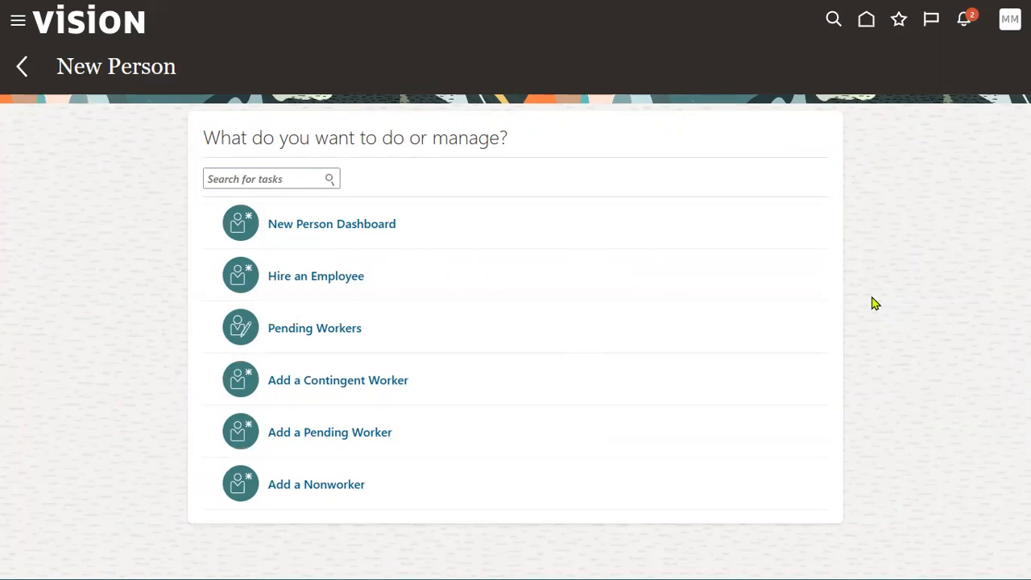
left_click(287, 277)
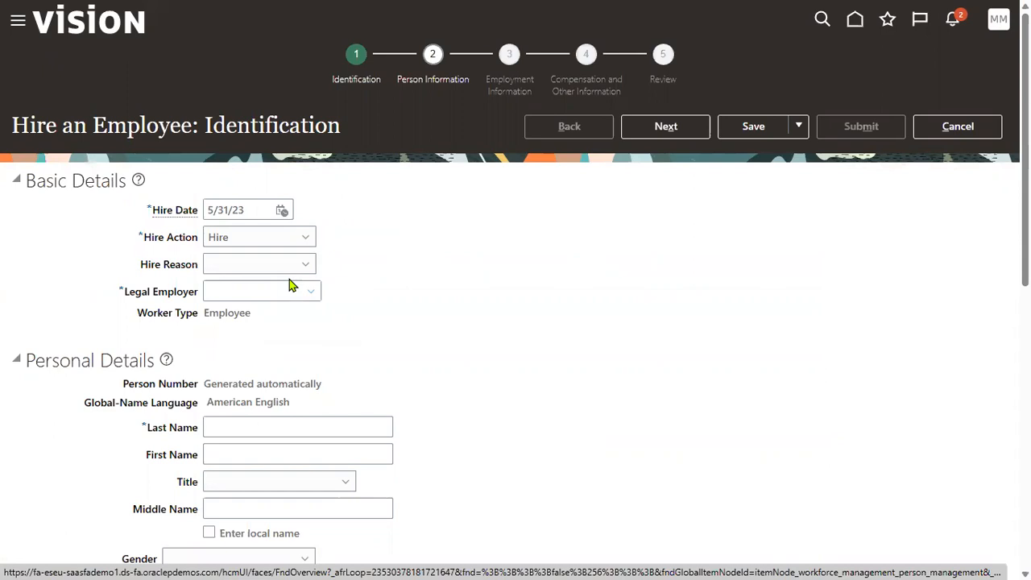
- Select TATA_FINANCE_LE as the legal employer for the new hire
left_click(250, 210)
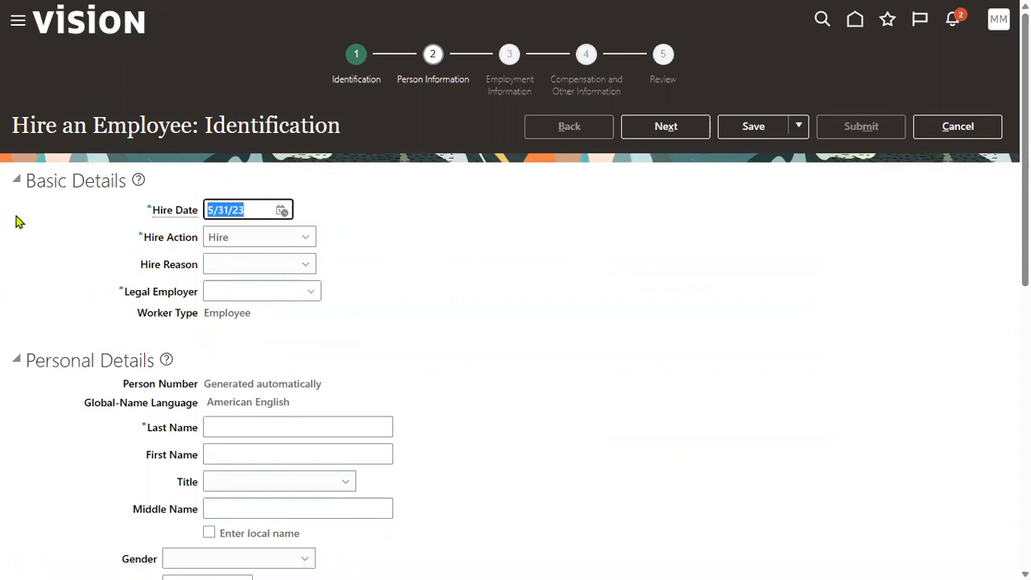
left_click(240, 293)
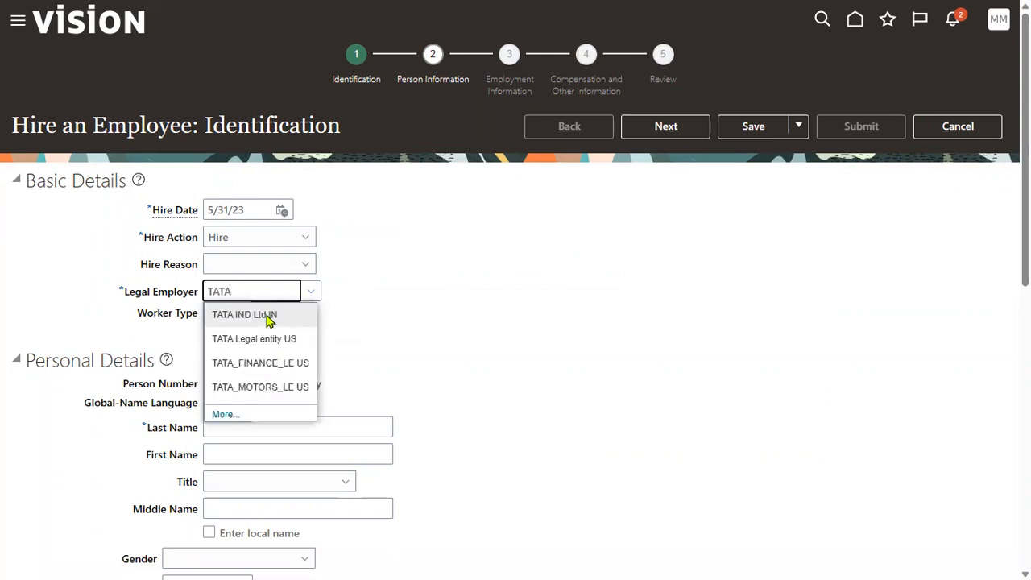
left_click(274, 364)
- Enter the new employee's last and first names, set the gender to Male, and fill in the date of birth
left_click(295, 427)
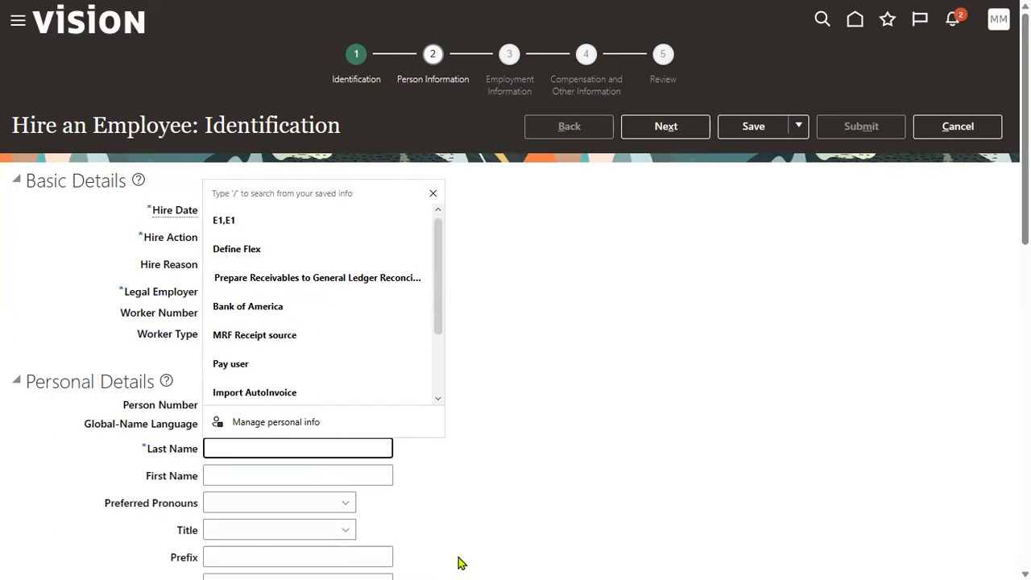
type("John")
key("Tab")
type("Kumar")
key("Tab")
key("Tab")
key("Tab")
key("Tab")
key("Tab")
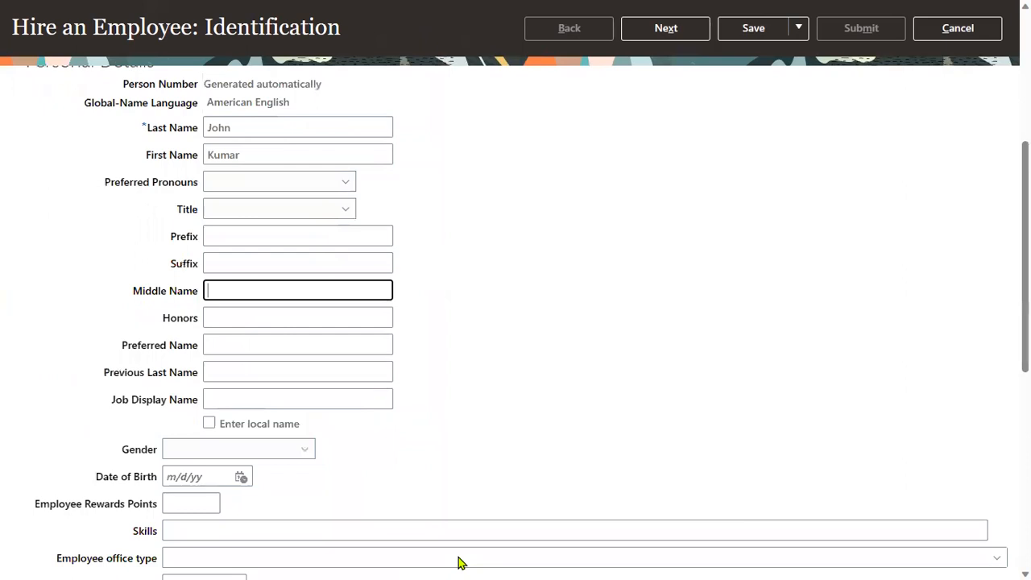
key("Tab")
key("Tab")
key("Tab")
key("Tab")
key("Tab")
key("Tab")
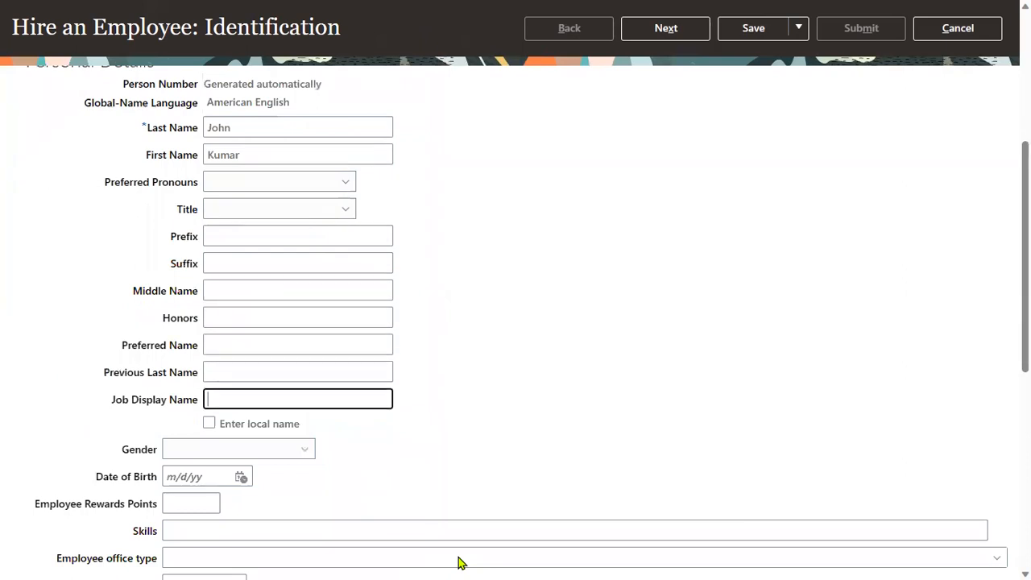
type("M")
key("Tab")
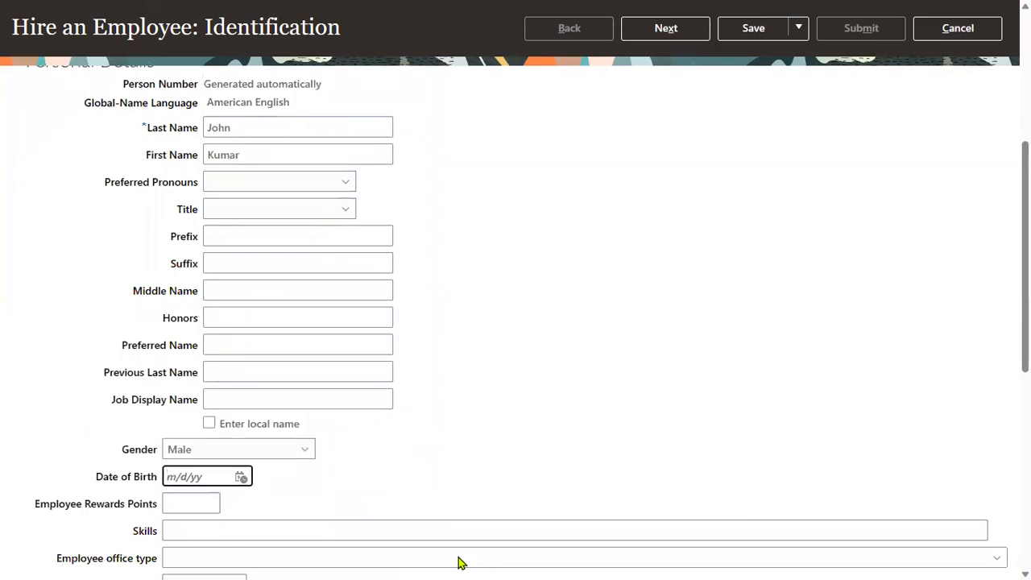
type("1/1/1999")
key("Tab")
- Fill in the required ABC field with asfsfb, MK EMP Office with Branch Office, and EMP OFF Location with Banglore
scroll(355, 367, "down", 3)
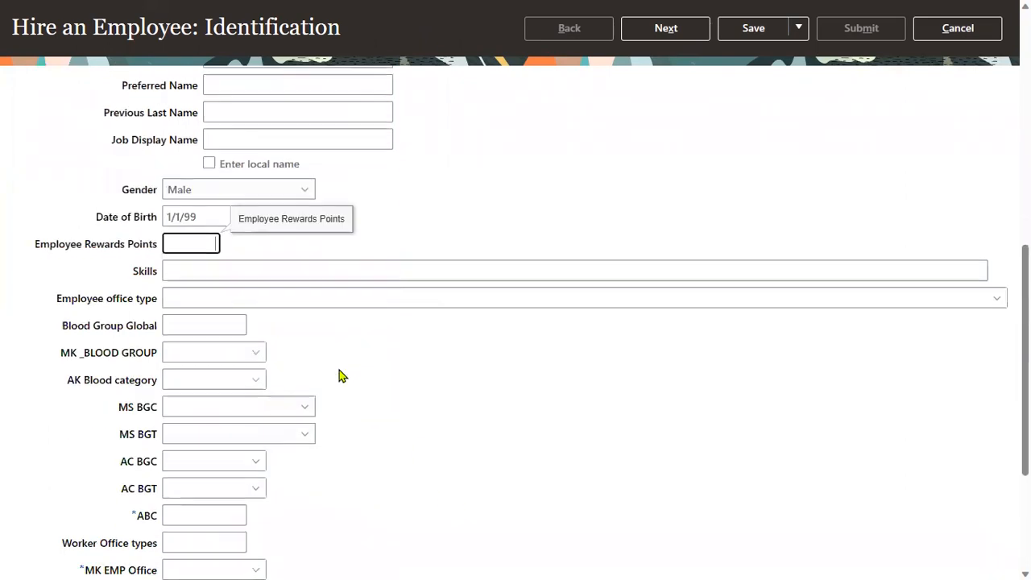
scroll(209, 415, "down", 2)
left_click(207, 341)
type("asfsfb")
left_click(255, 395)
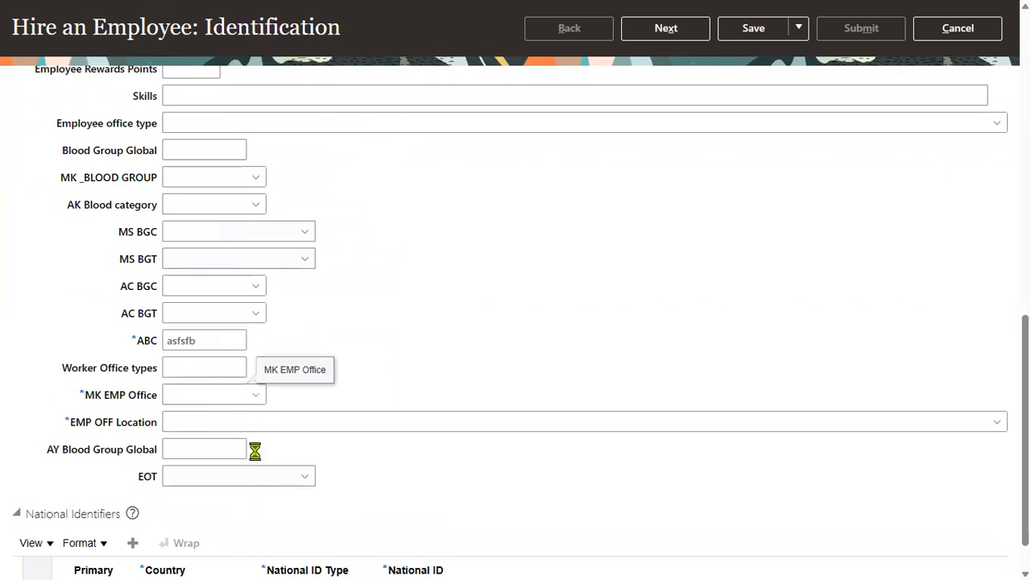
left_click(248, 422)
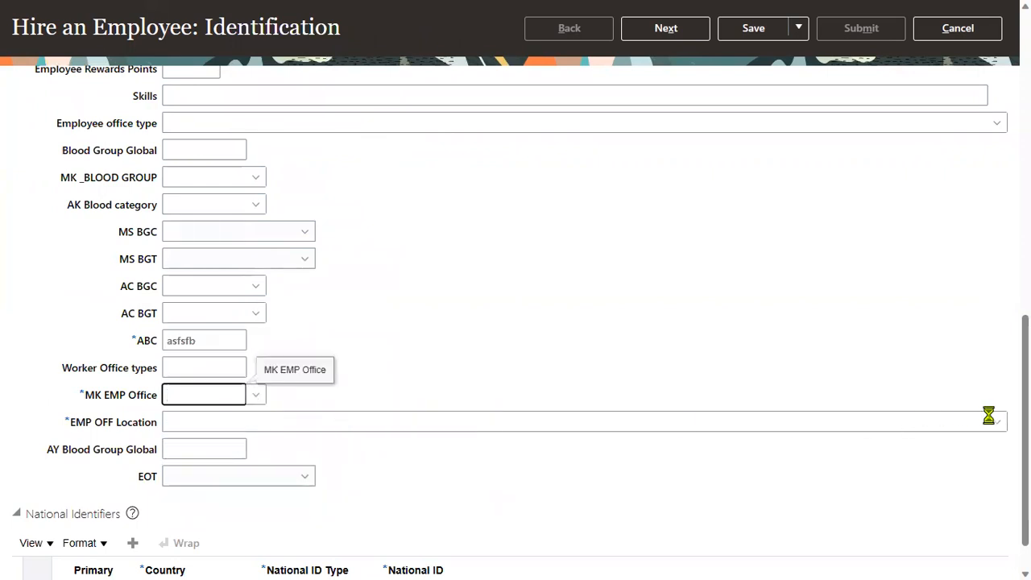
left_click(238, 450)
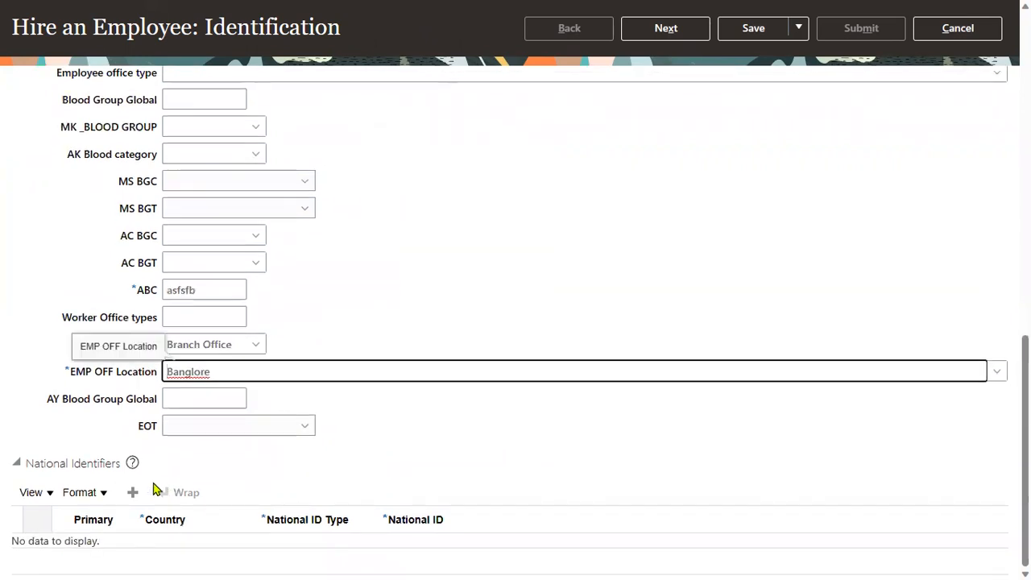
- Add a primary United States national identifier with the employee's Social Security number, and proceed to the Person Information page
left_click(329, 551)
left_click(331, 500)
left_click(398, 552)
type("213")
type("-9")
type("9-1977")
left_click(581, 237)
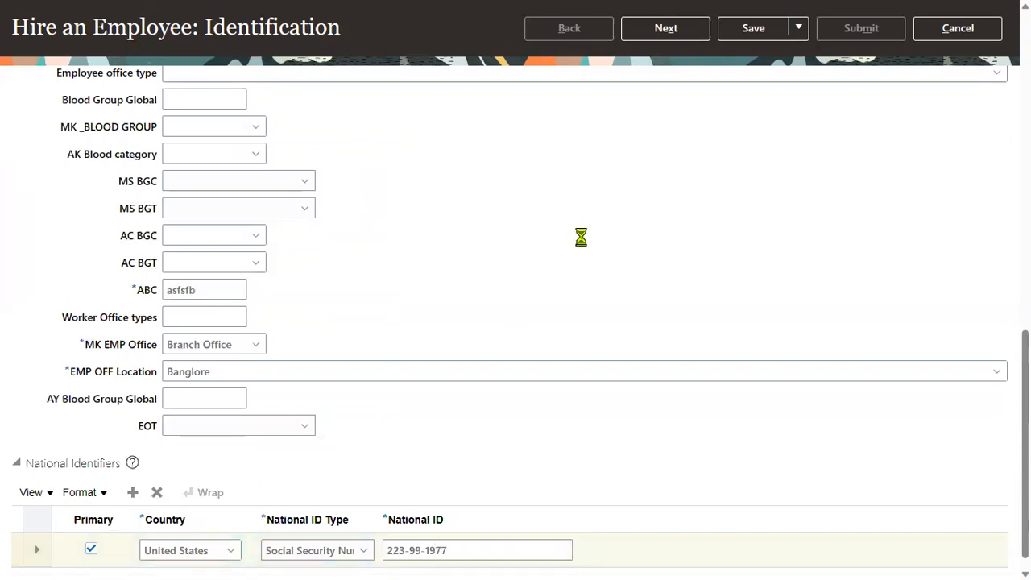
scroll(614, 189, "up", 10)
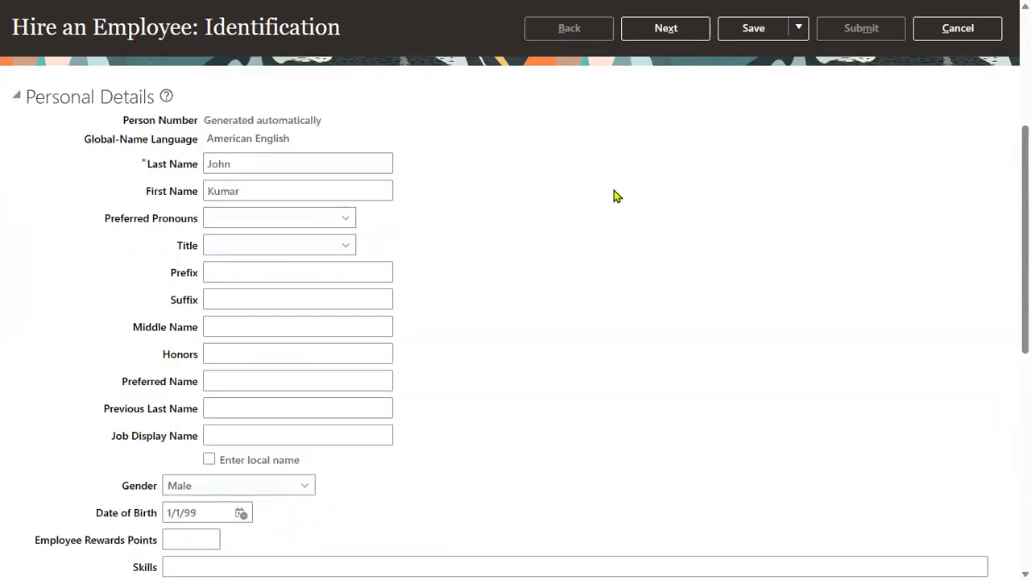
left_click(645, 135)
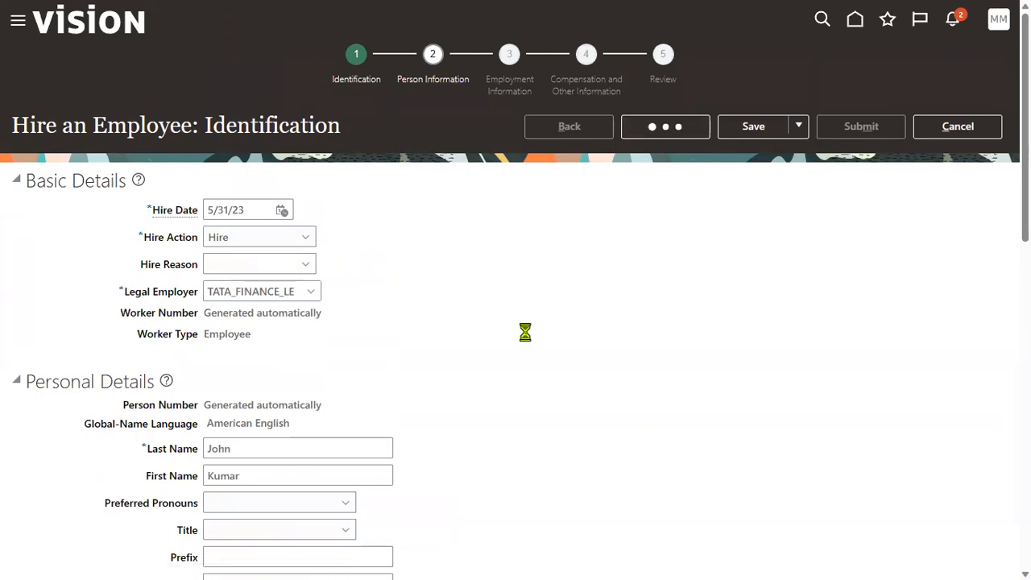
- Fill in the employee's required home address fields and proceed to the Employment Information page
left_click(226, 355)
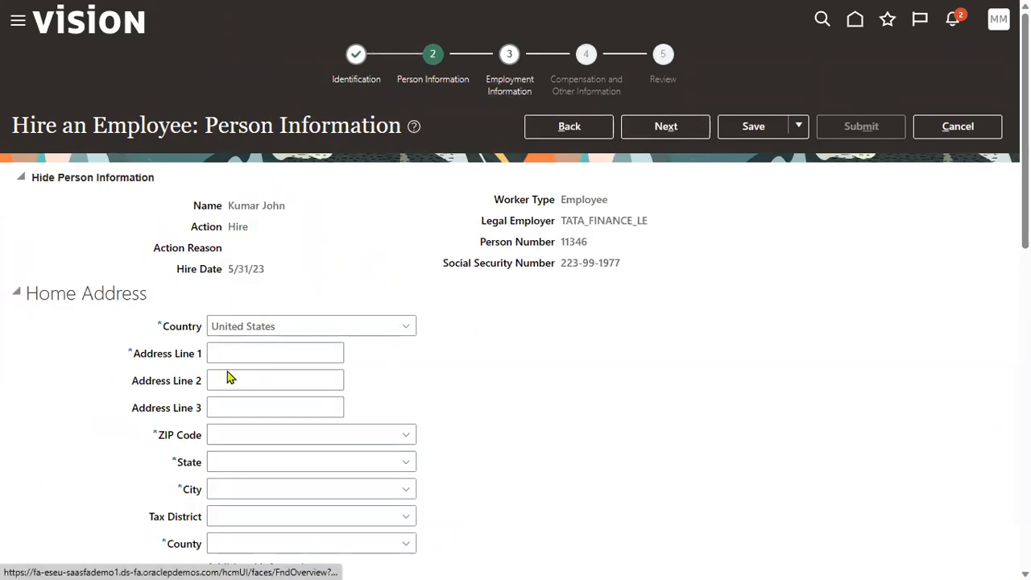
left_click(228, 411)
left_click(242, 434)
left_click(241, 484)
left_click(593, 378)
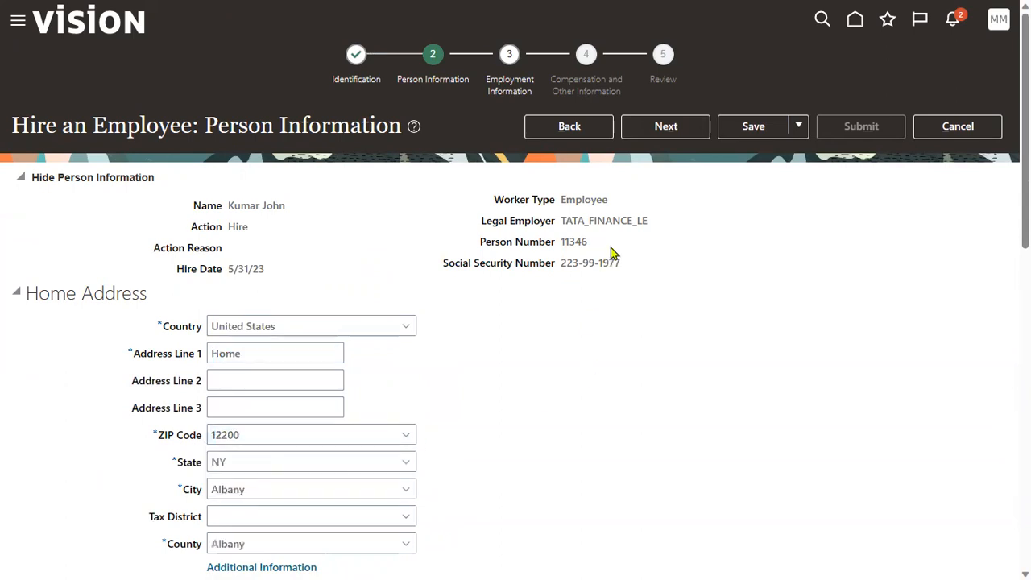
left_click(647, 128)
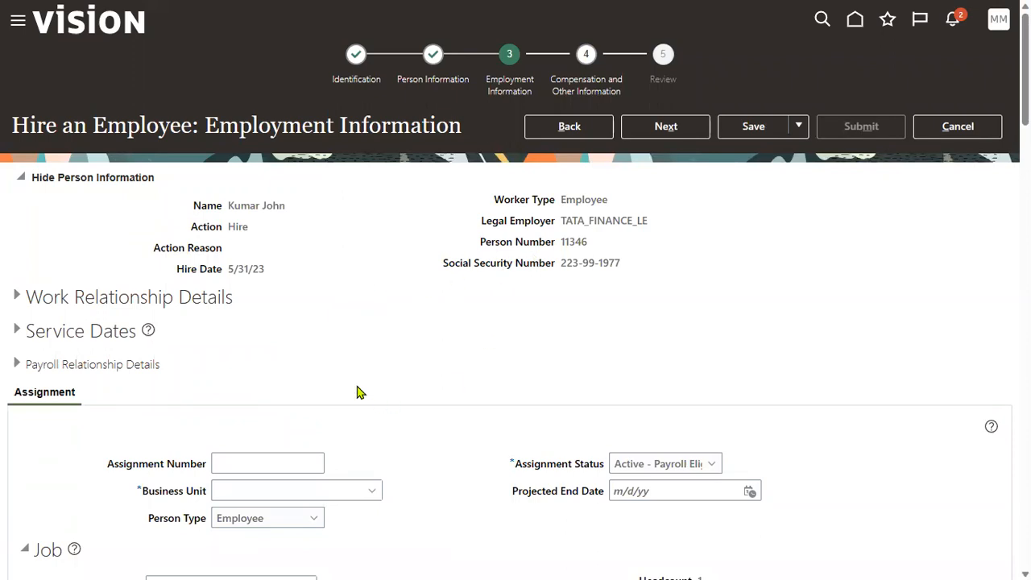
- Examine the legal employer, work relationship, payroll relationship and assignment sections of the Employment Information page
scroll(360, 392, "down", 2)
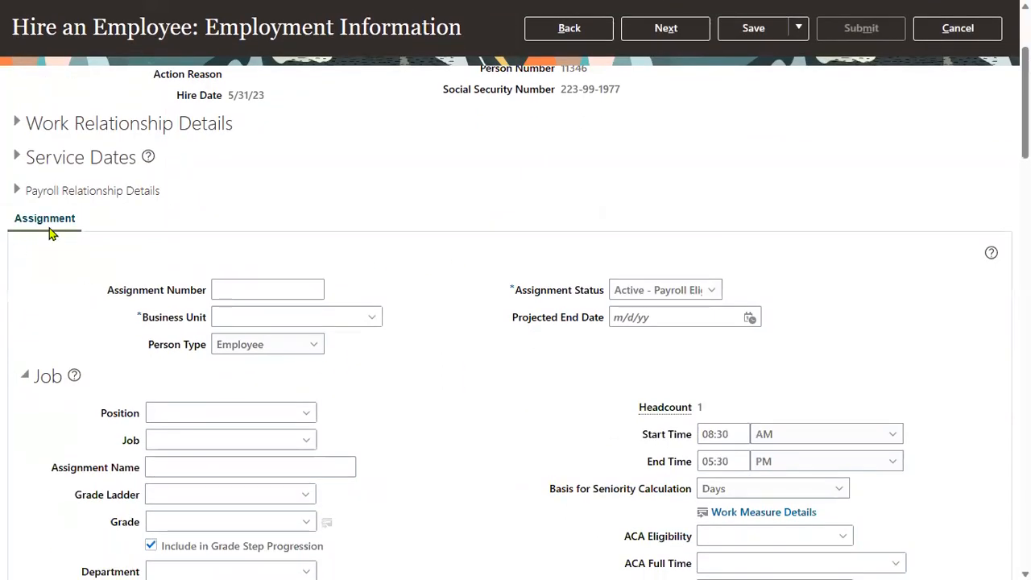
scroll(352, 216, "up", 2)
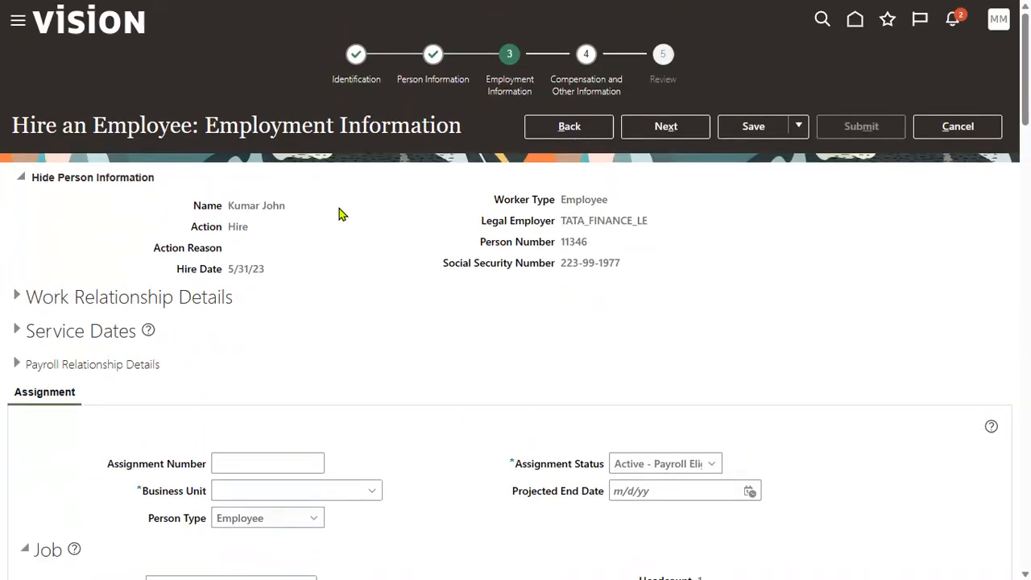
left_click_drag(566, 221, 689, 231)
left_click(424, 261)
left_click_drag(30, 297, 240, 307)
left_click(115, 364)
scroll(299, 292, "down", 3)
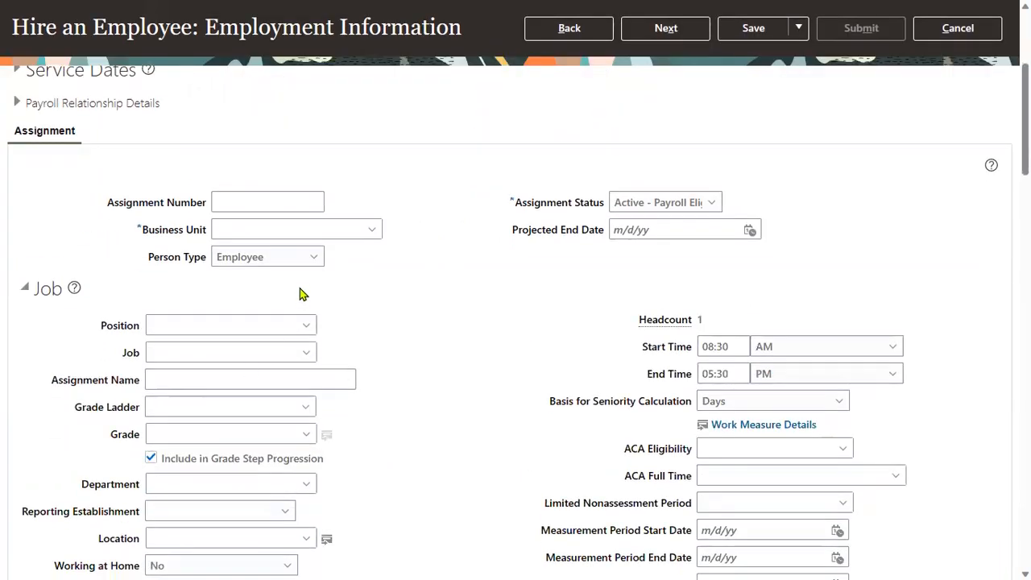
- Assign the new hire to business unit TATA_FINANCE_BU with the job Safety Technician
left_click(298, 229)
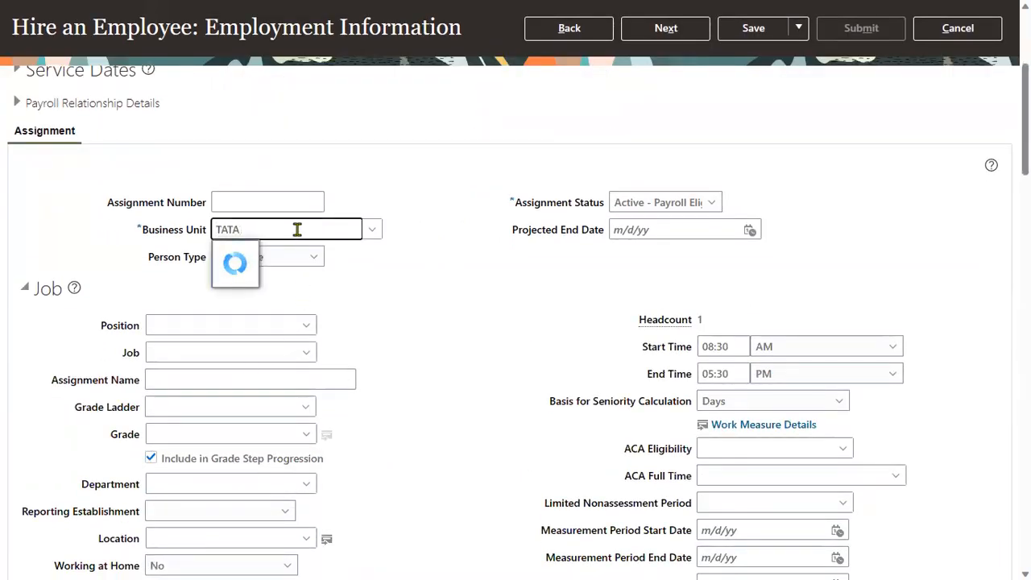
left_click(292, 279)
left_click(238, 355)
type("Sa")
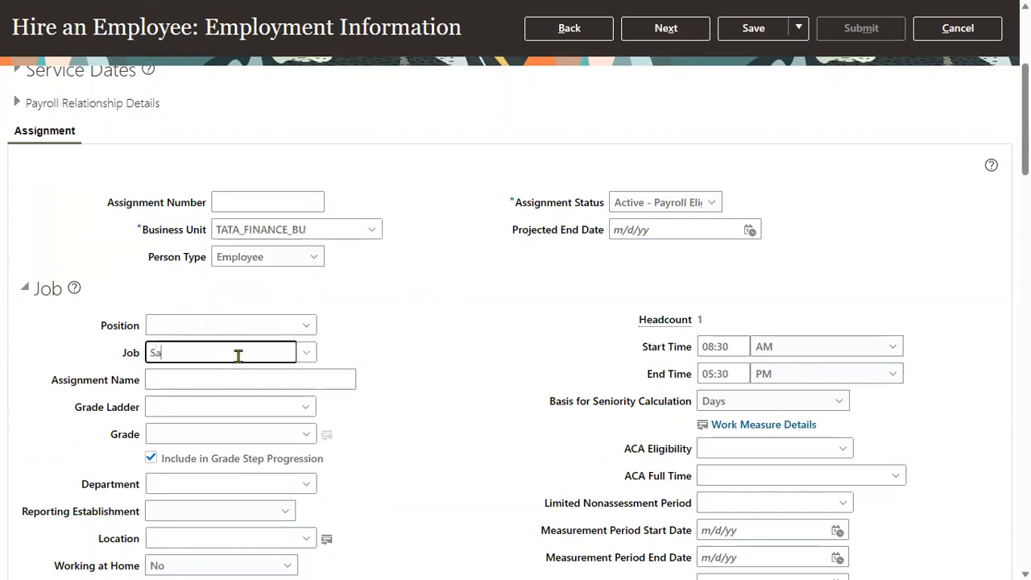
type("les")
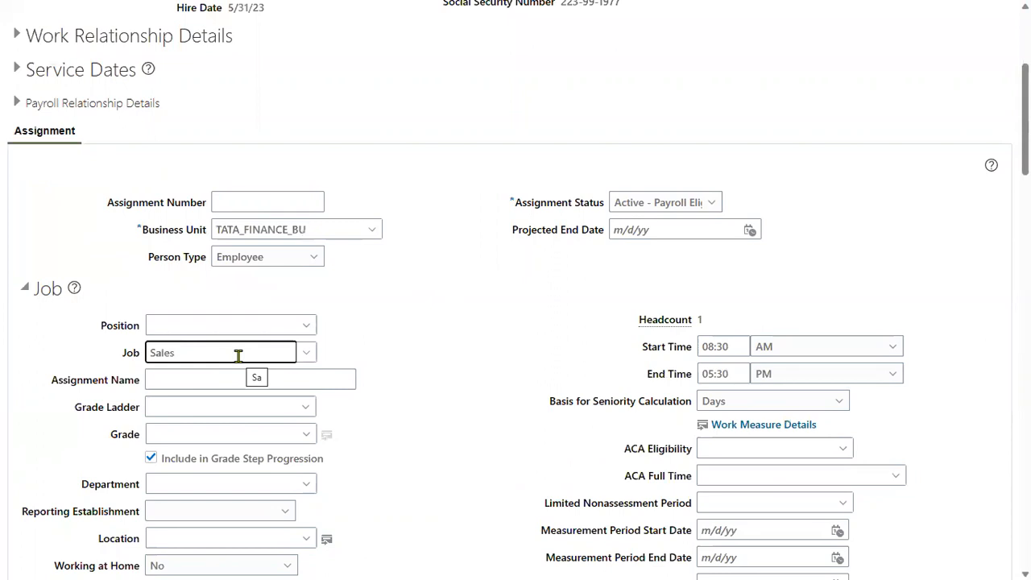
key("BackSpace")
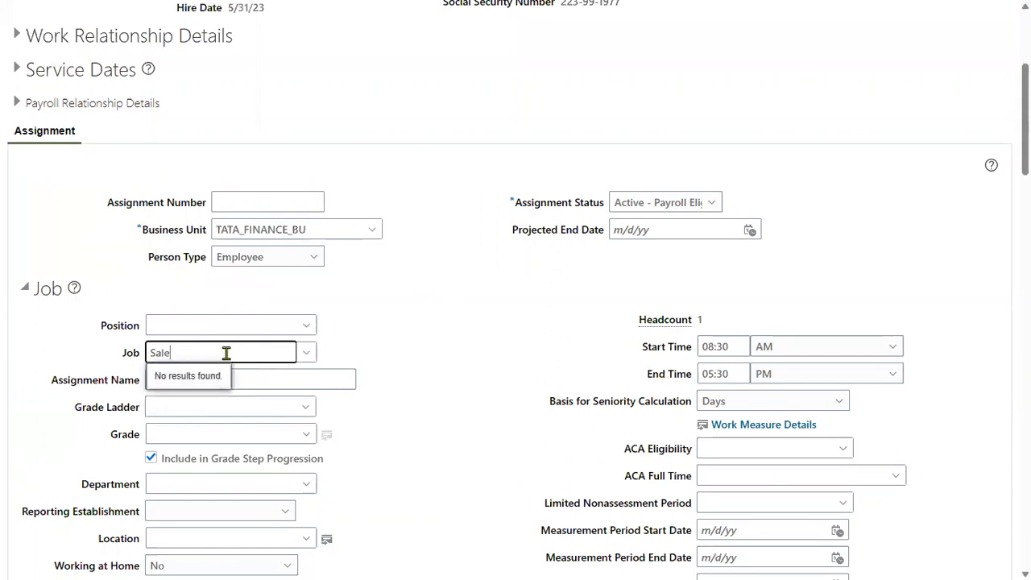
key("BackSpace")
key("BackSpace")
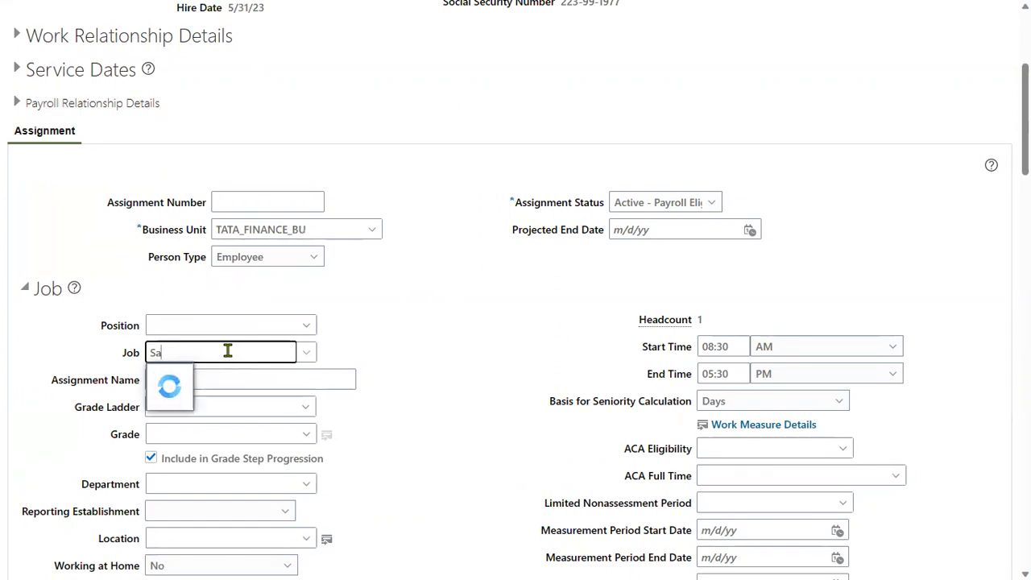
left_click(235, 376)
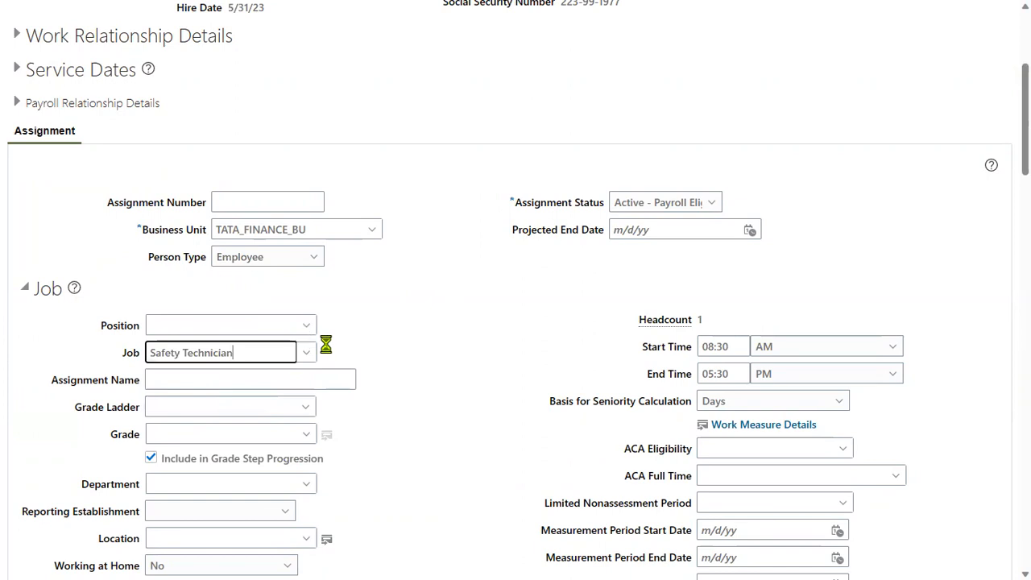
- Set the assignment's location to Headquarters
scroll(426, 378, "down", 2)
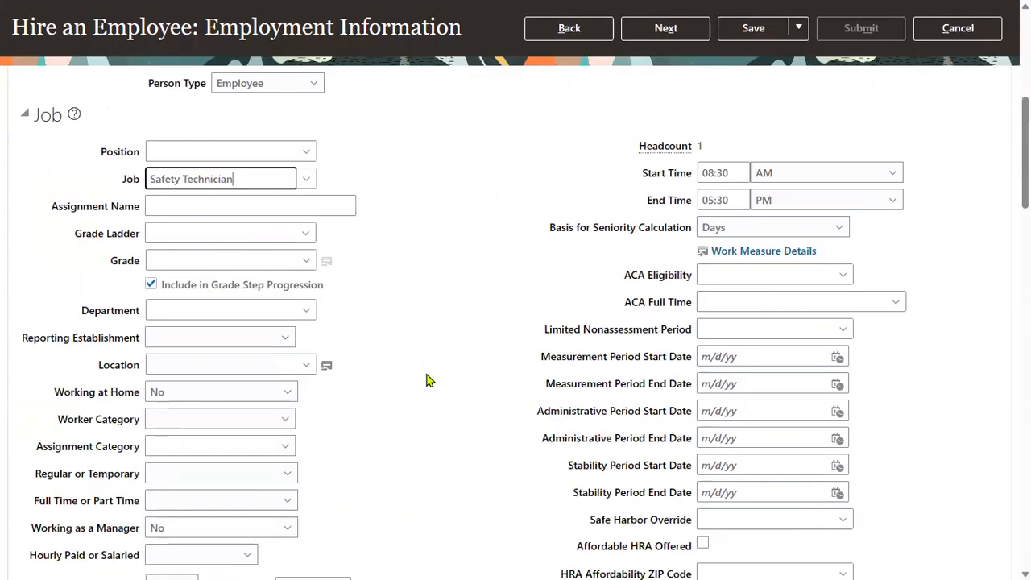
left_click(187, 362)
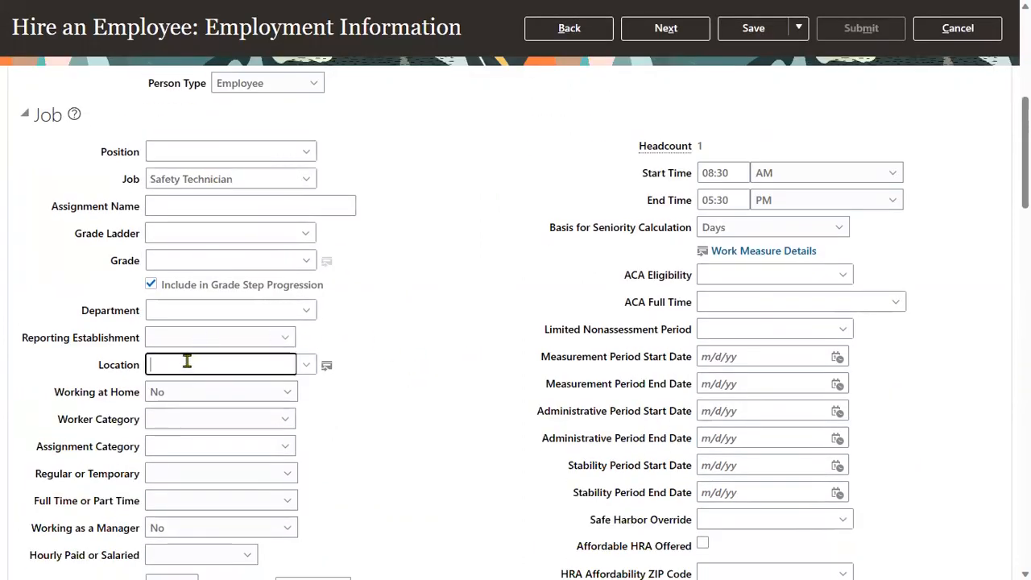
type("New")
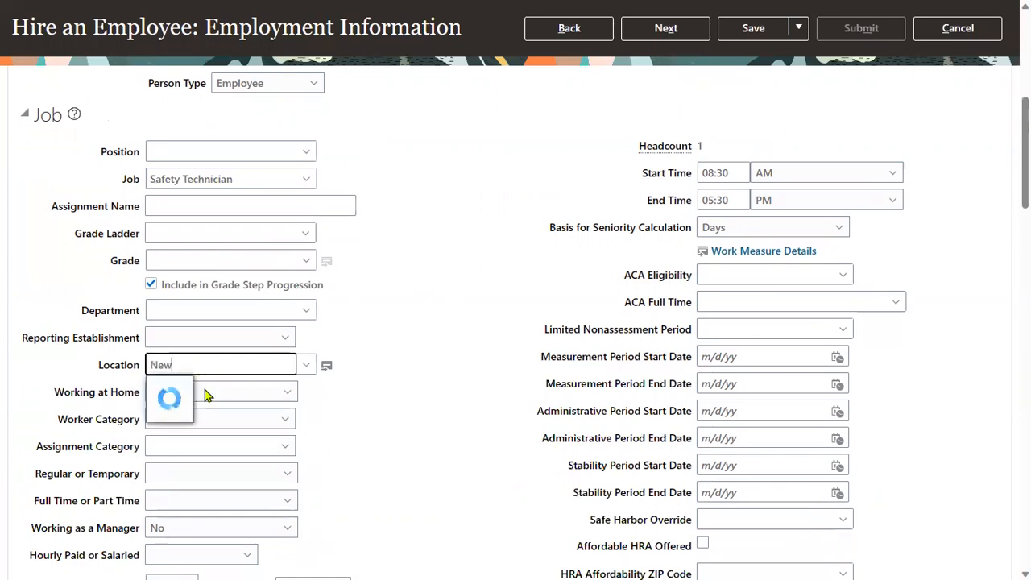
left_click_drag(202, 366, 4, 373)
type("Head")
left_click(198, 389)
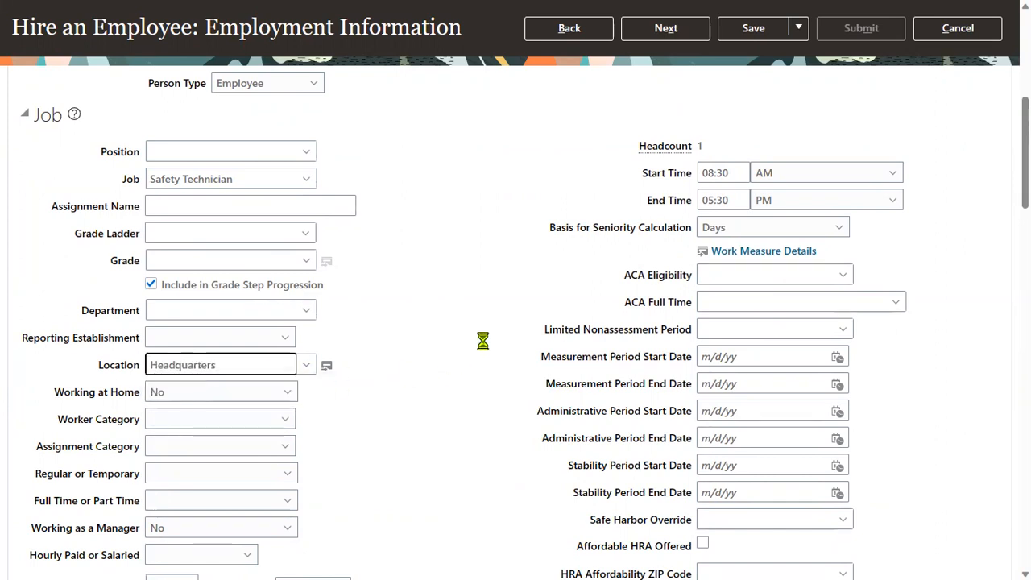
- Proceed past compensation without entering salary data, copy the new hire's person number, and submit the hire request
left_click(659, 36)
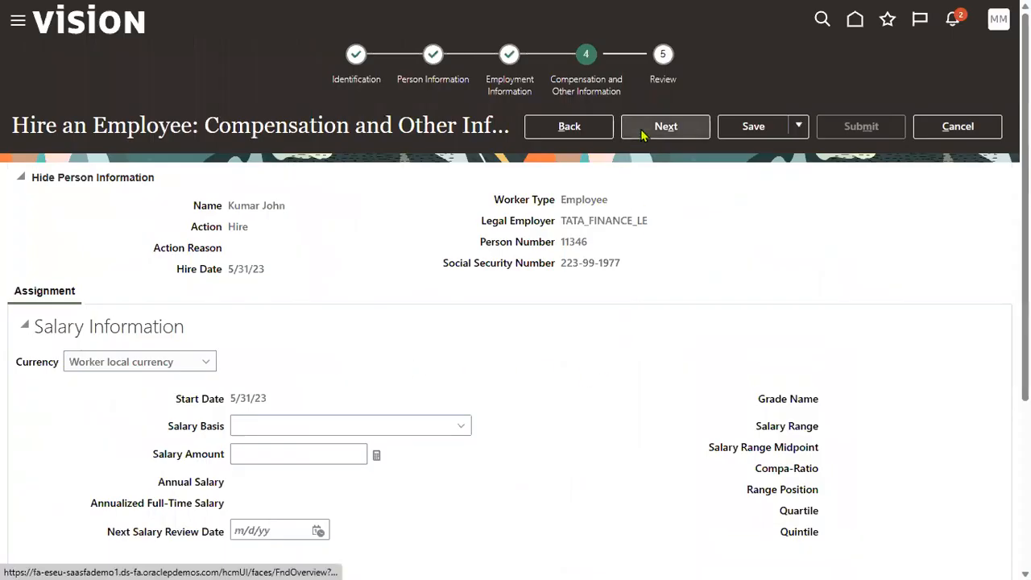
left_click(645, 129)
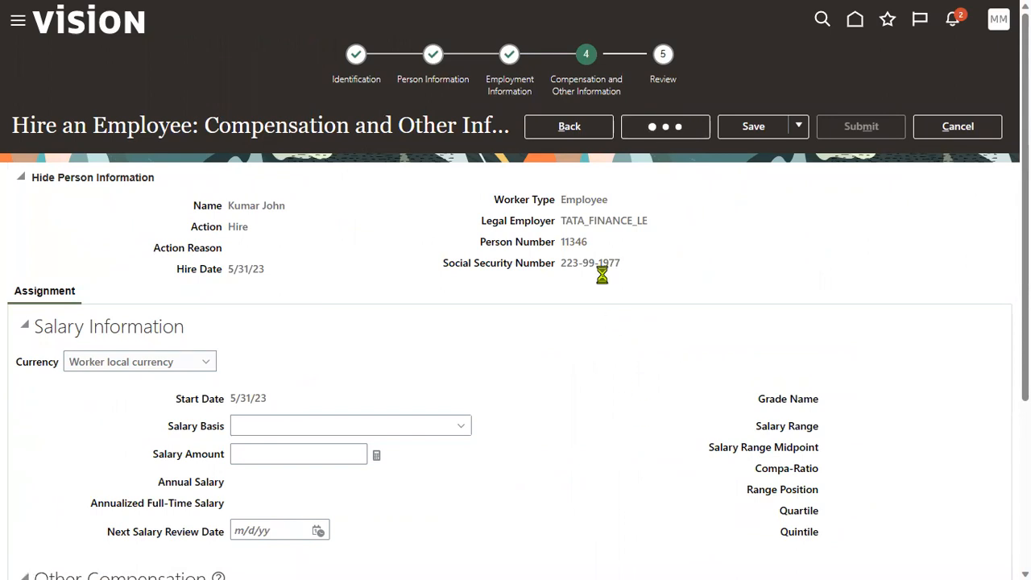
double_click(591, 242)
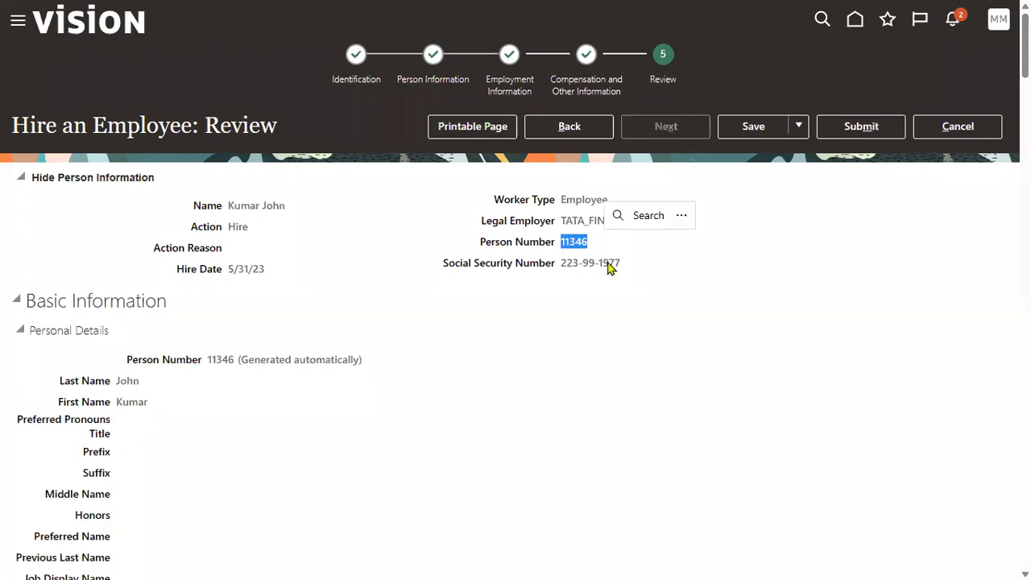
left_click(882, 128)
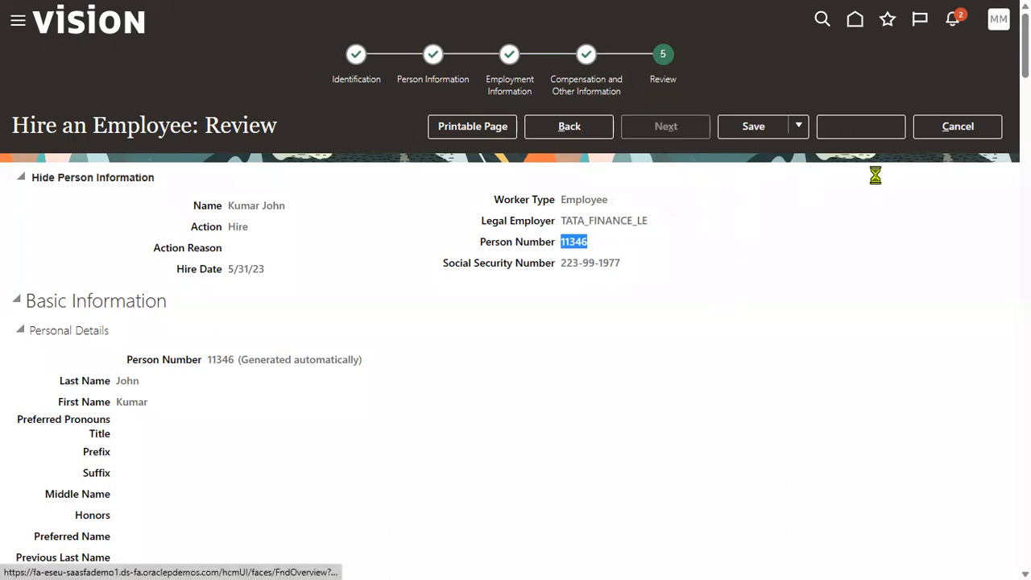
mouse_move(197, 38)
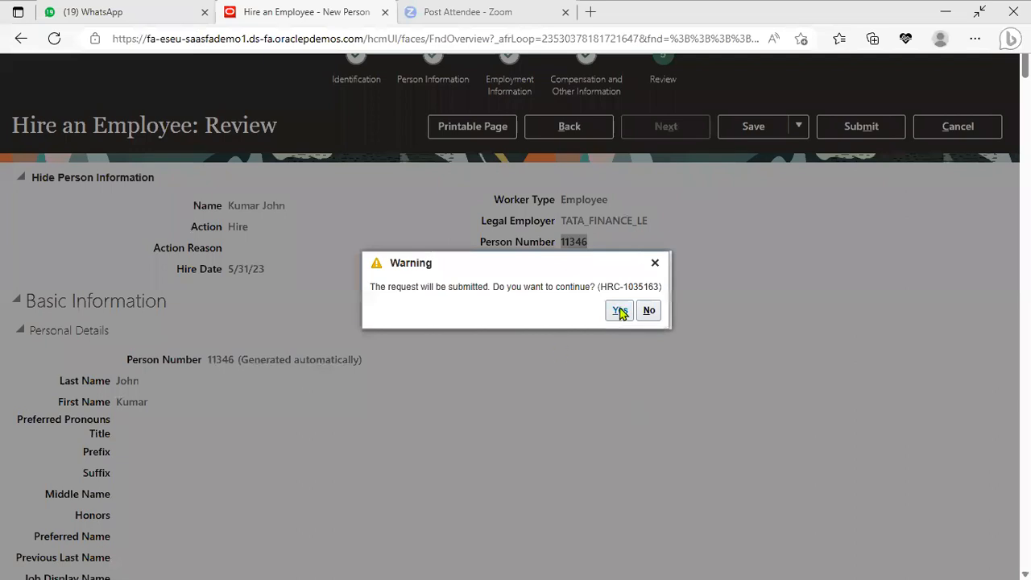
left_click(620, 311)
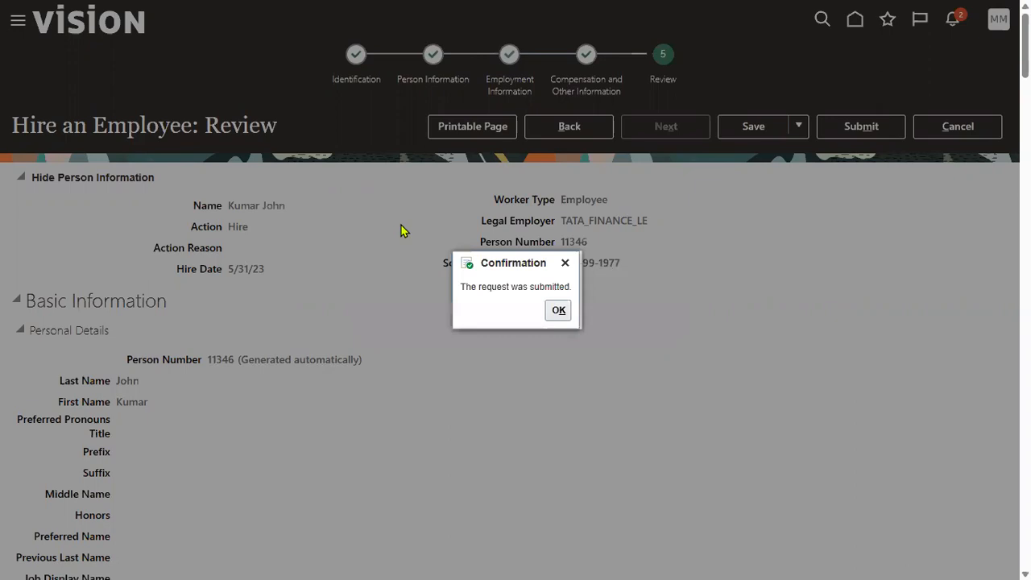
left_click(561, 314)
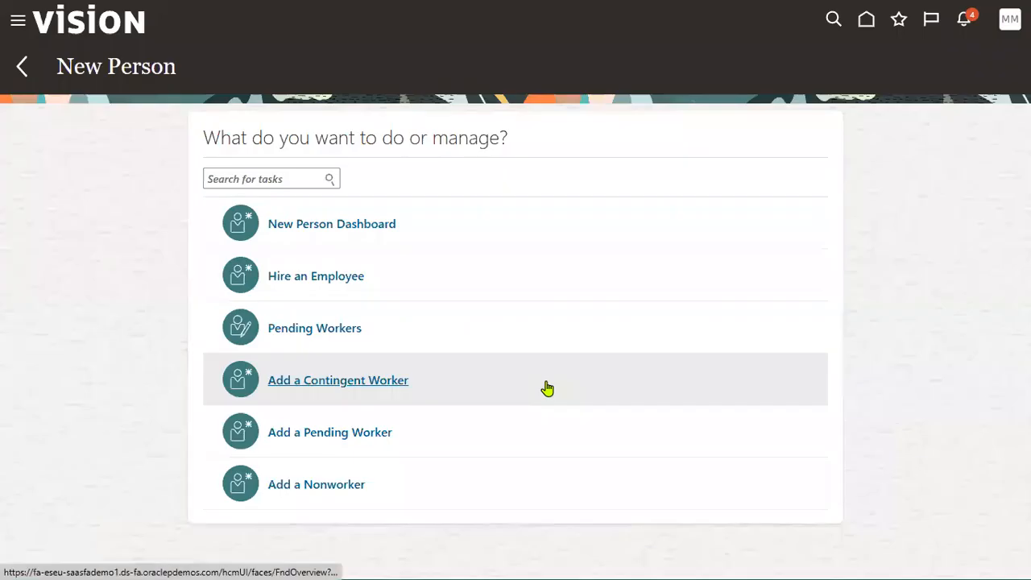
- Search Person Management for the new hire by person number and open the employee's employment record
left_click(17, 22)
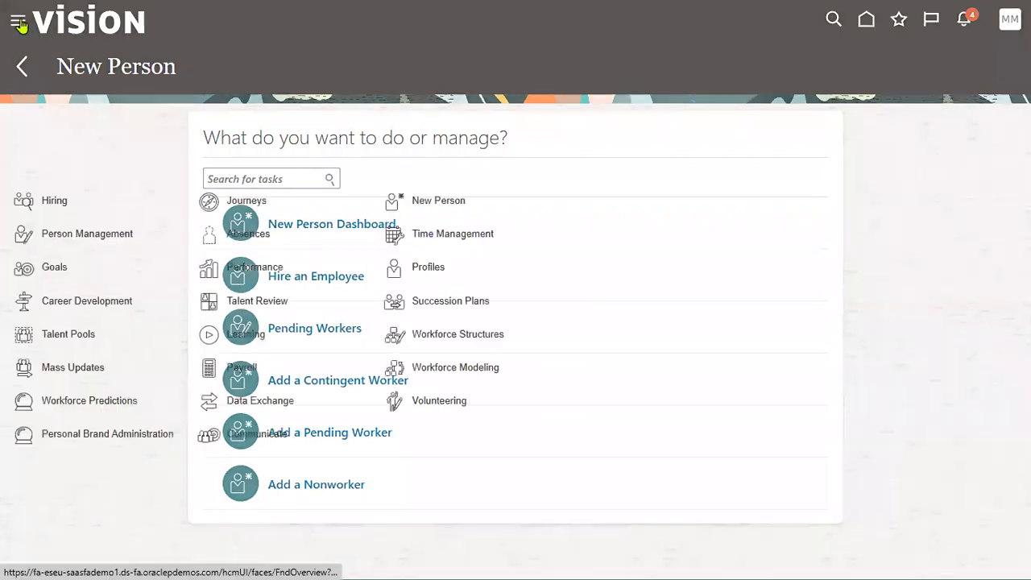
left_click(126, 240)
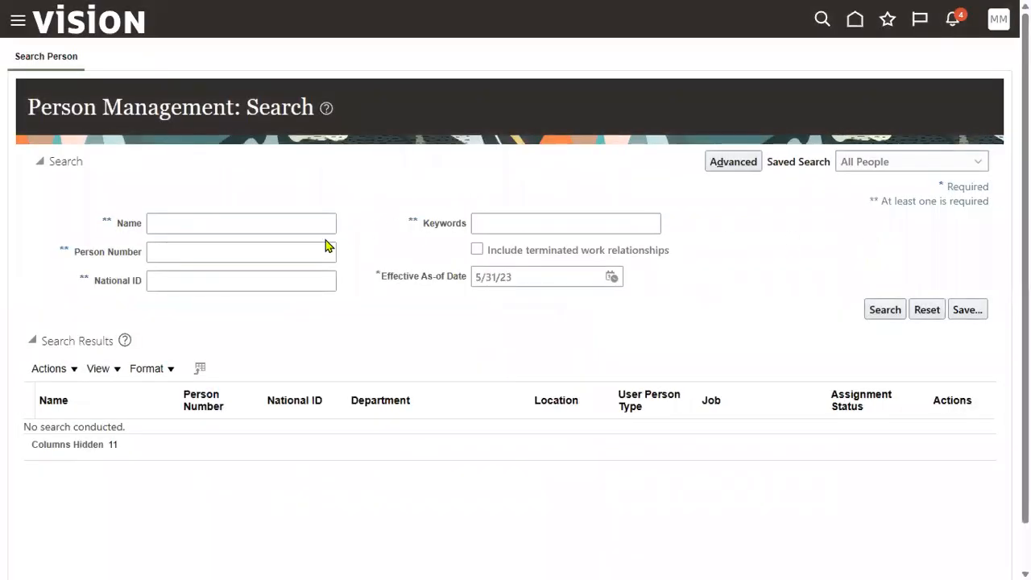
left_click(250, 253)
type("11346")
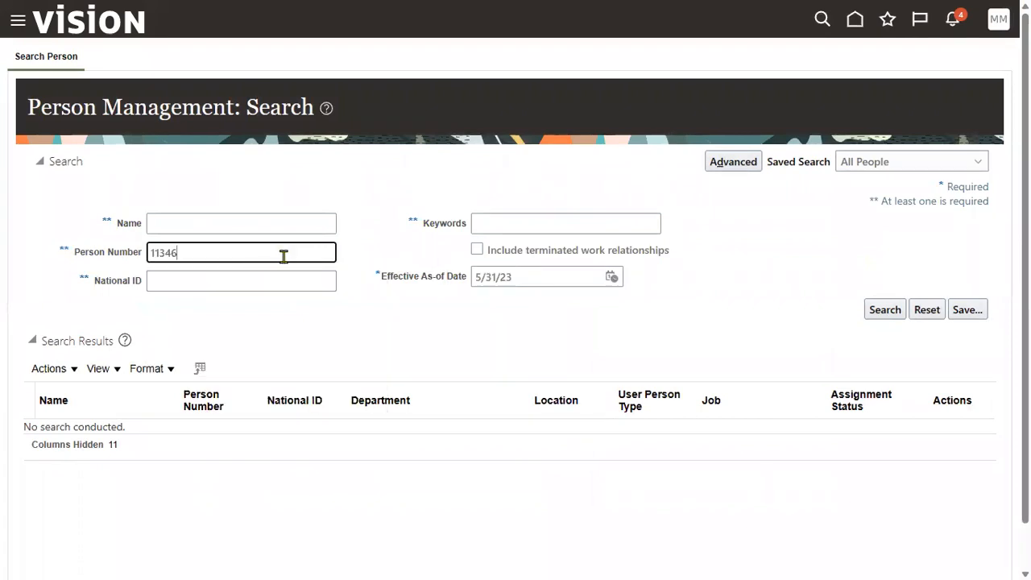
left_click(875, 311)
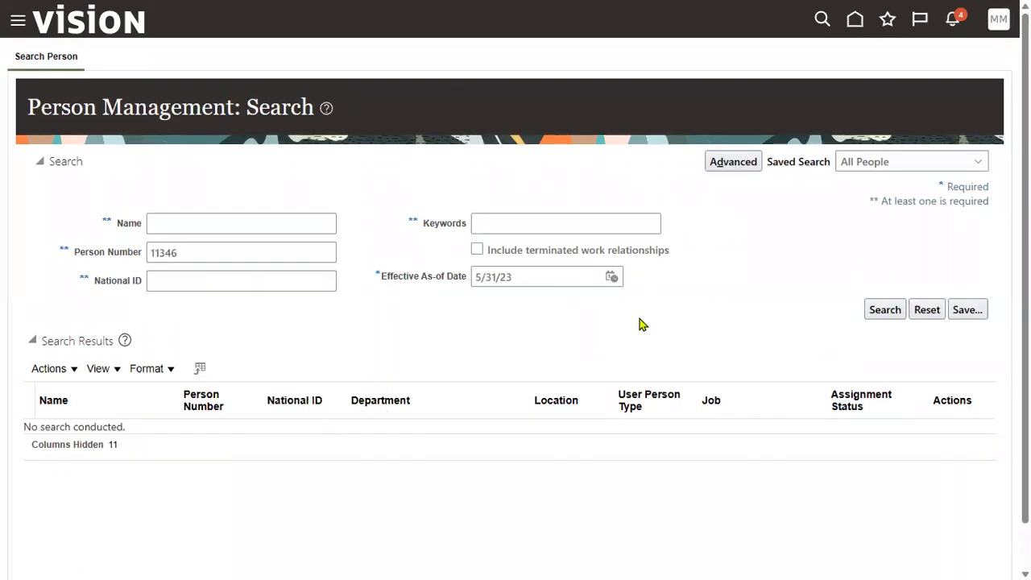
left_click(72, 438)
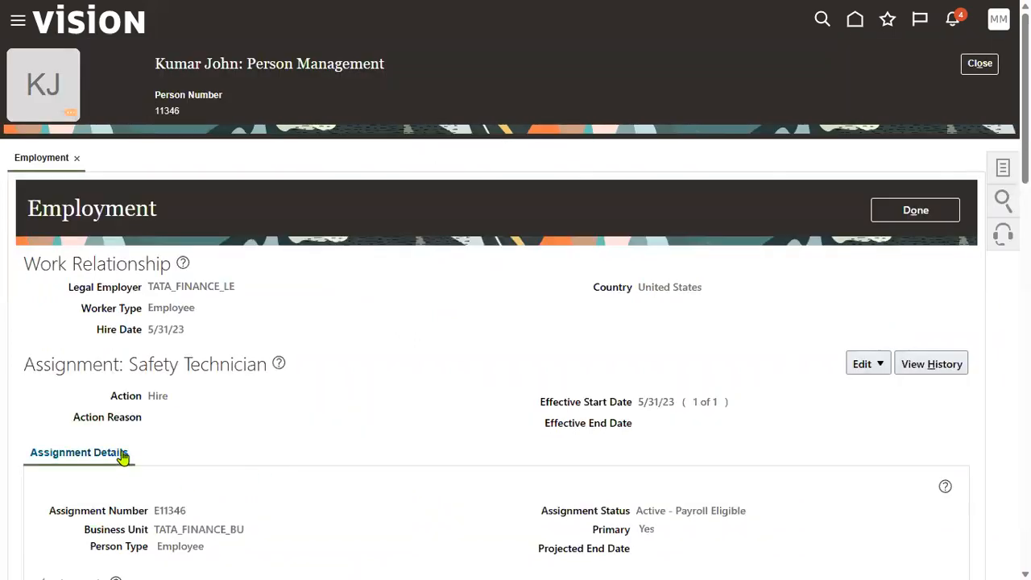
- Examine the employment record's work relationship, assignment details, job, and primary assignment indicator
scroll(145, 402, "down", 3)
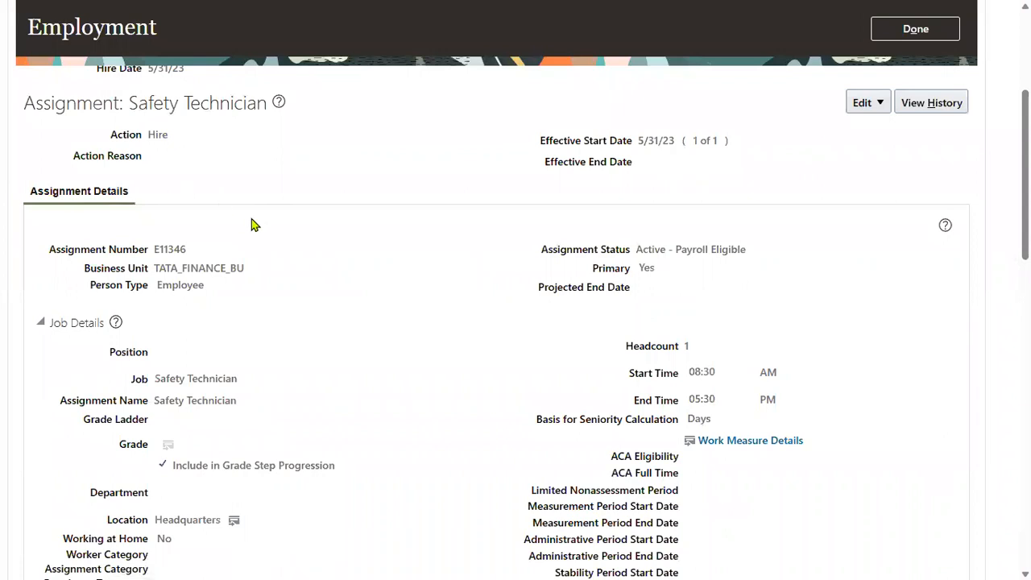
scroll(225, 224, "up", 3)
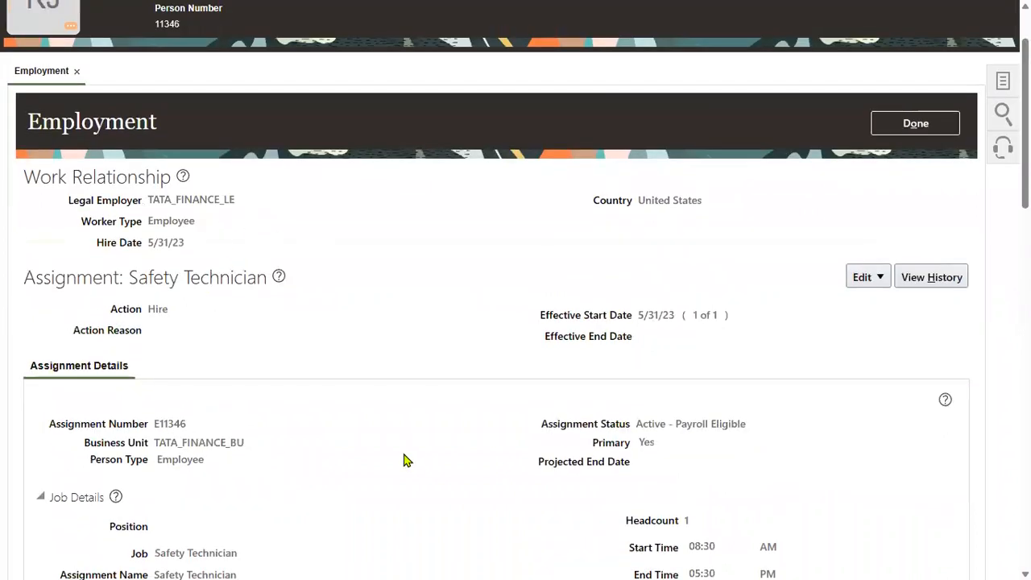
left_click_drag(598, 442, 650, 442)
left_click(257, 481)
scroll(251, 489, "down", 1)
left_click_drag(156, 465, 240, 465)
left_click(432, 333)
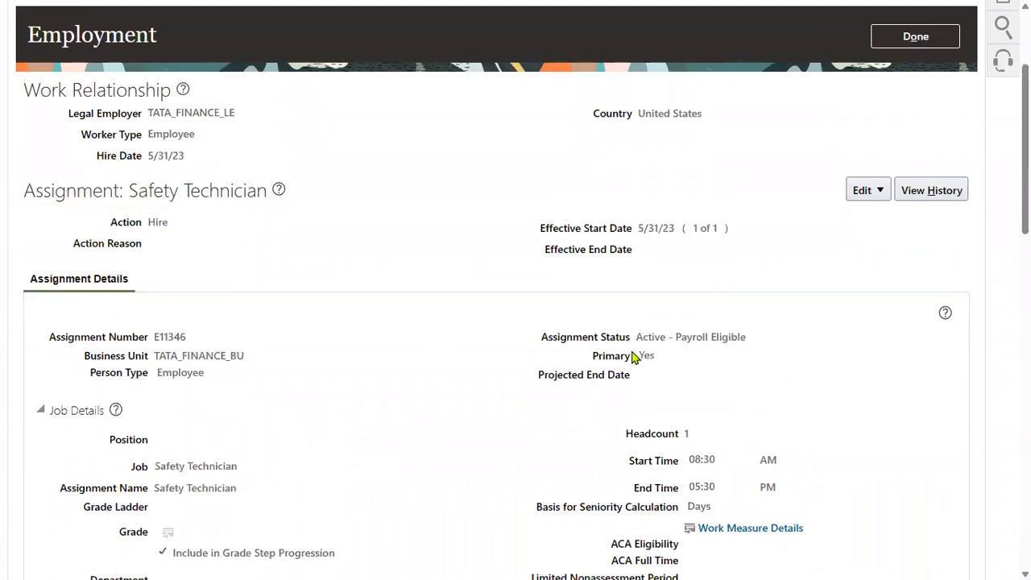
left_click_drag(654, 358, 593, 355)
scroll(540, 322, "up", 2)
left_click(541, 322)
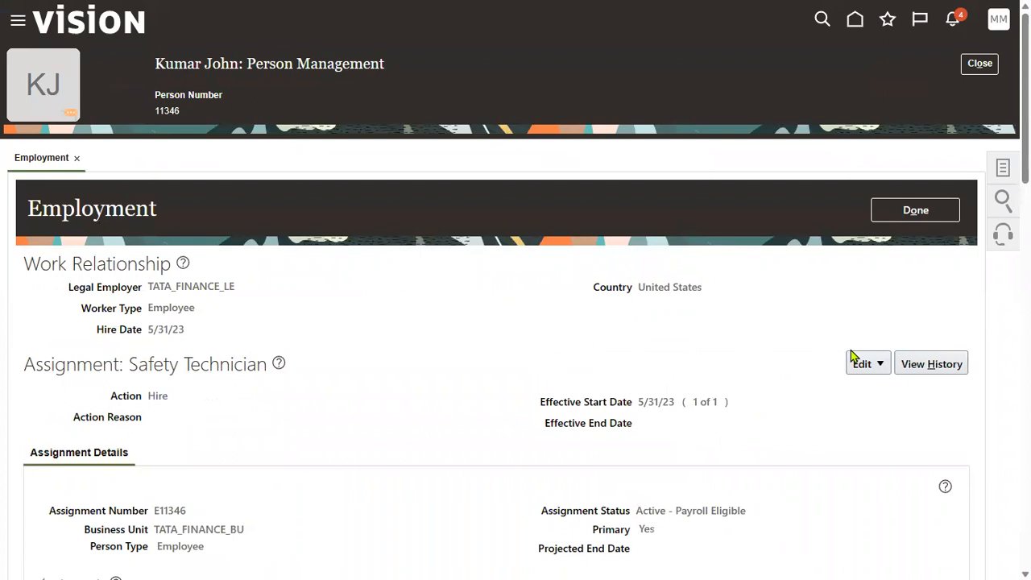
- Start an update of the Safety Technician assignment with an effective start date of 7/1/23
left_click(864, 362)
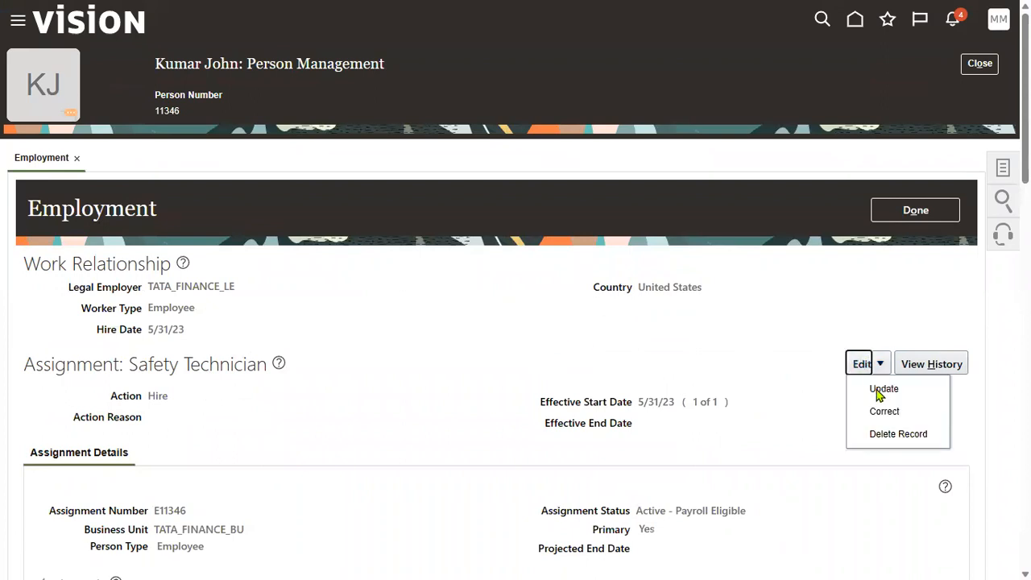
left_click(879, 392)
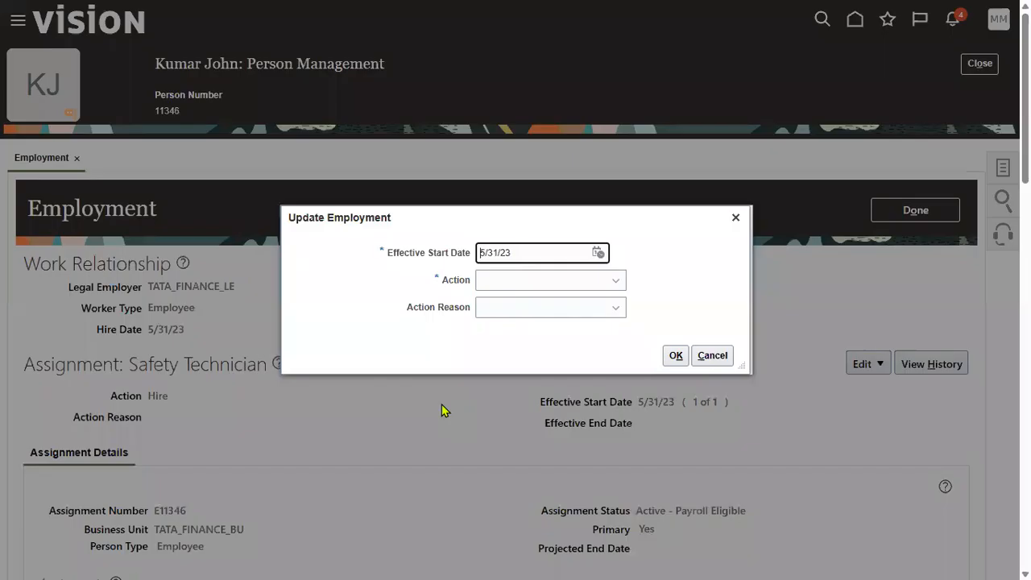
left_click(596, 252)
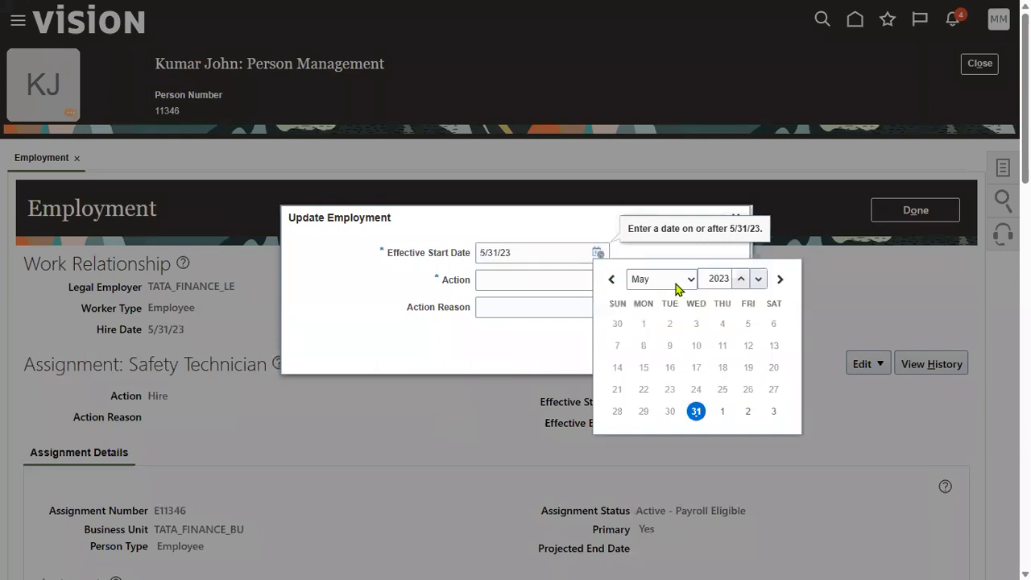
left_click(679, 282)
left_click(651, 369)
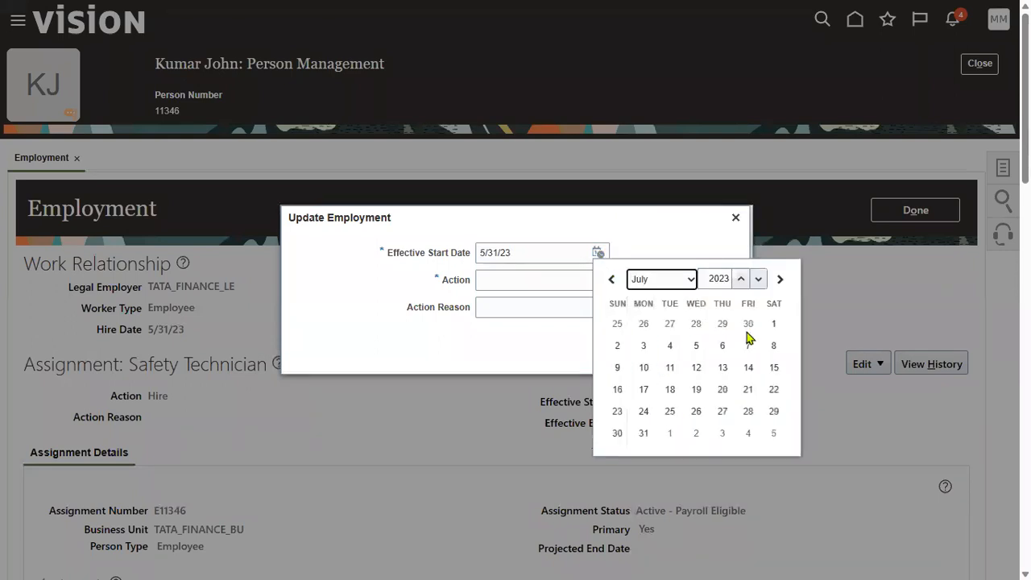
left_click(776, 327)
- Choose the action Add Assignment with the reason Reorganization and continue to the new assignment's employment information
left_click(595, 282)
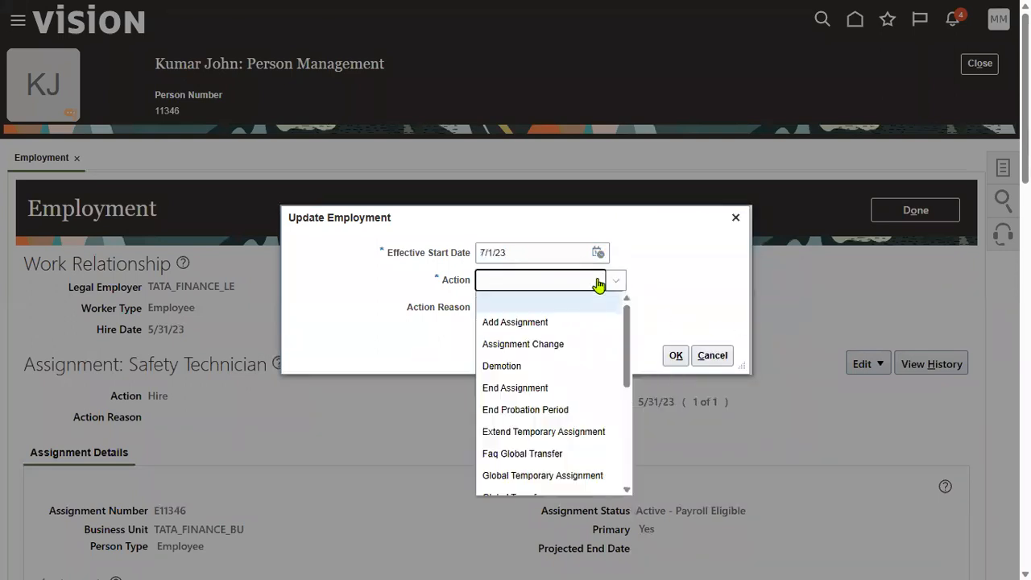
left_click(506, 323)
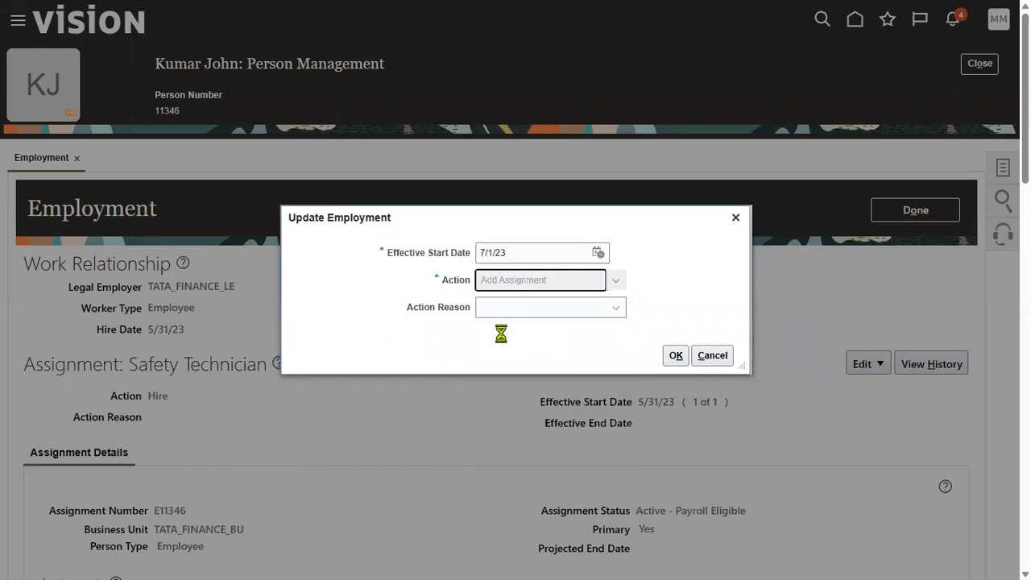
left_click(580, 314)
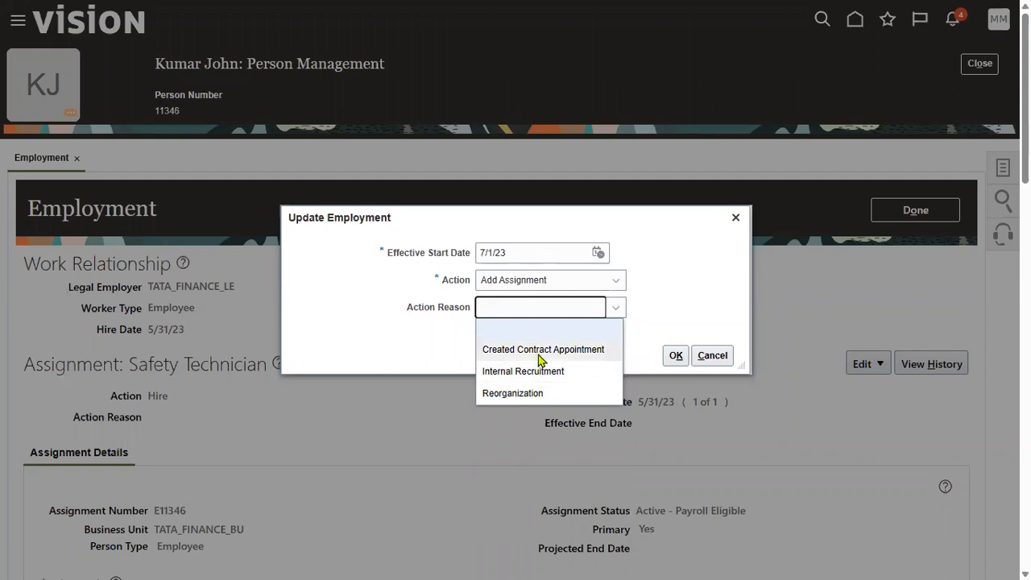
left_click(538, 392)
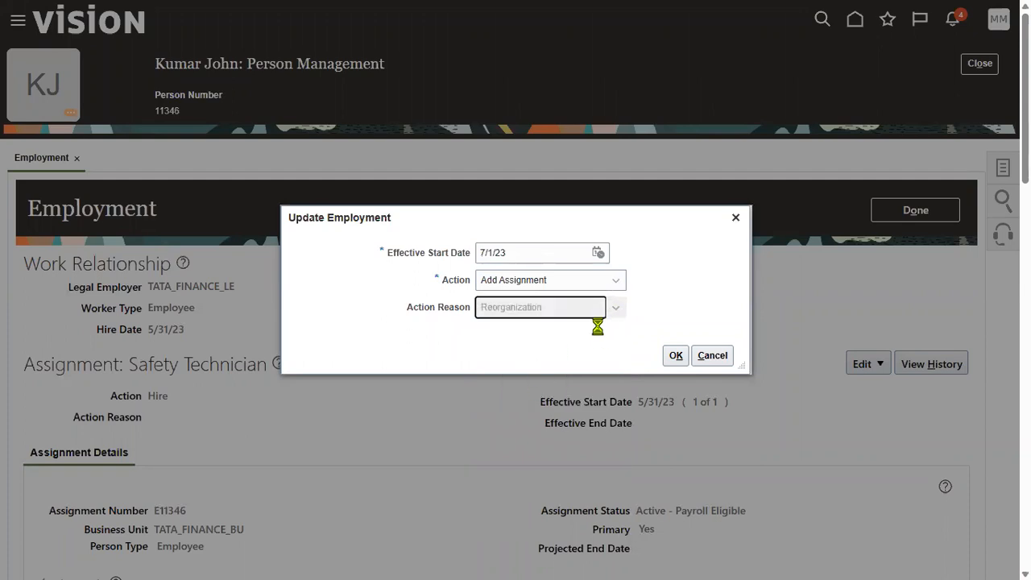
left_click(675, 355)
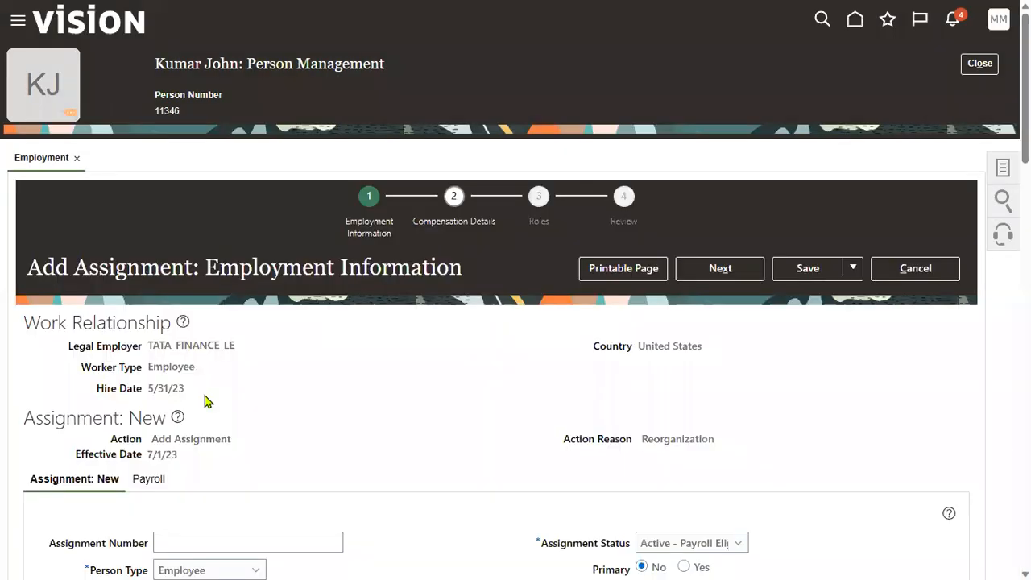
- Set the new assignment's job to Human Resources Administrator
scroll(238, 383, "down", 3)
scroll(90, 224, "up", 3)
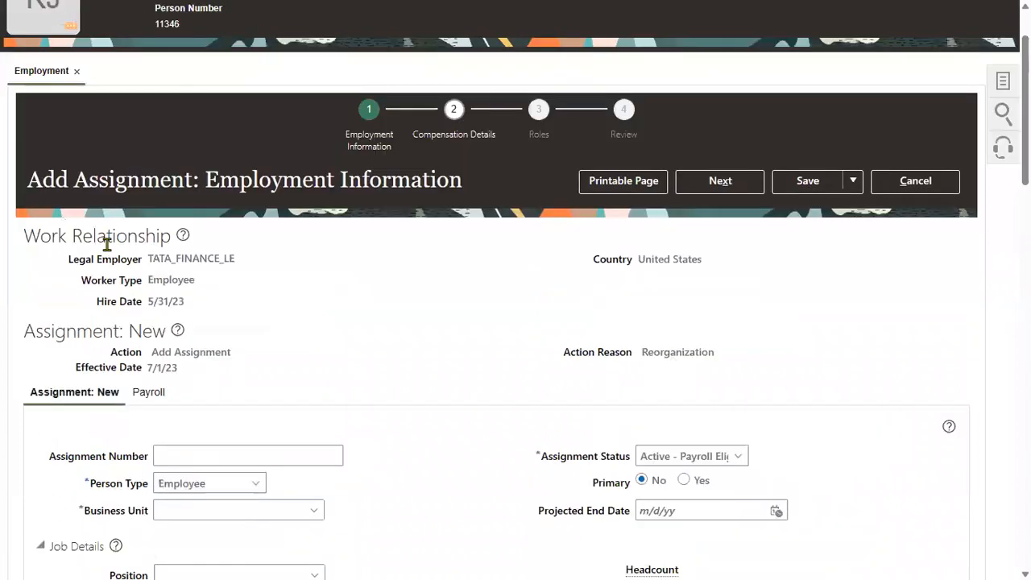
left_click_drag(28, 180, 190, 184)
scroll(226, 311, "down", 3)
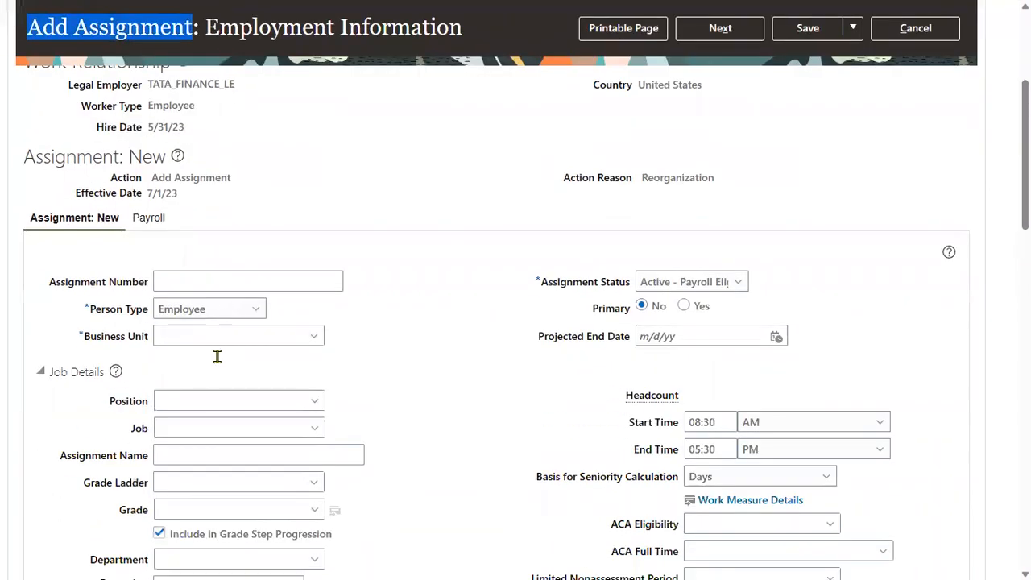
left_click(218, 419)
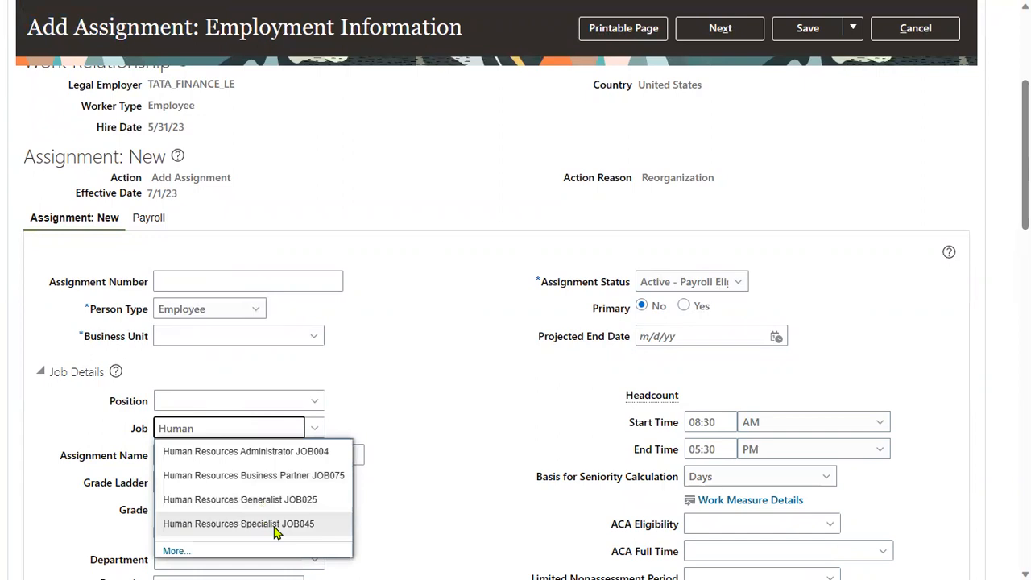
left_click(291, 453)
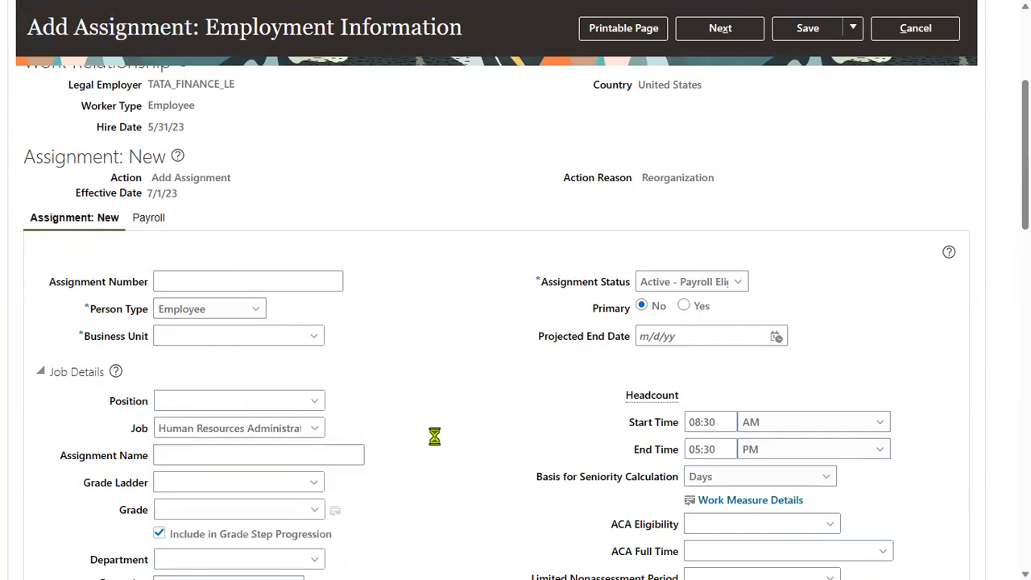
- Search the locations for Cali, Red and Ad, and set the new assignment's location to ADG_UK_LOC
scroll(427, 431, "down", 3)
left_click(220, 363)
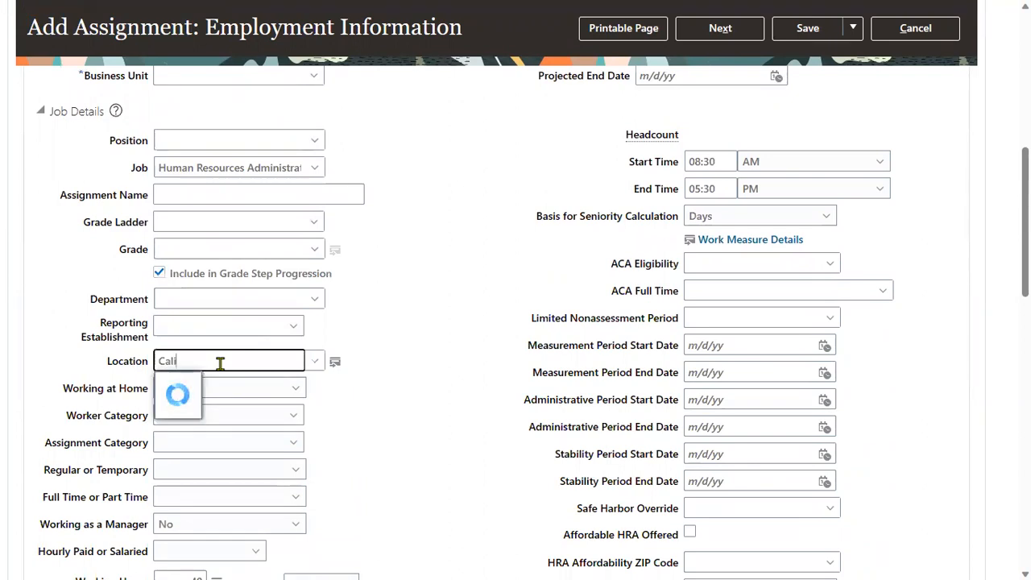
key("ctrl+a")
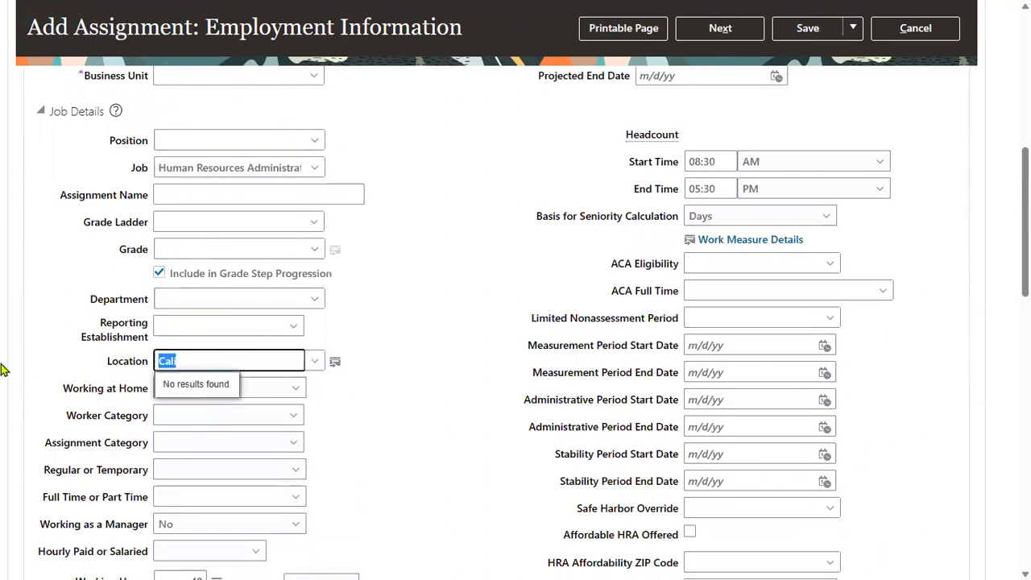
type("Red")
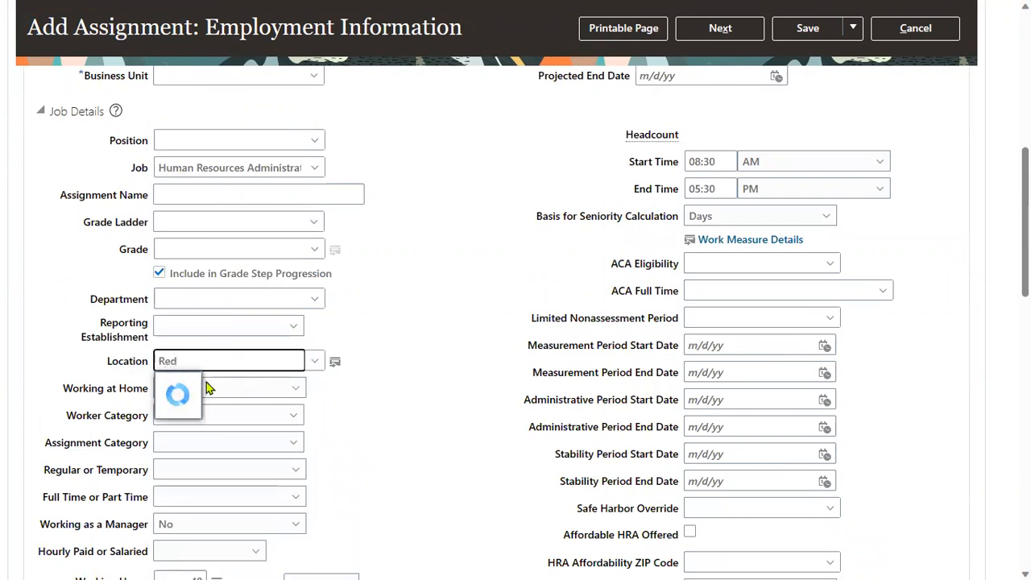
key("ctrl+a")
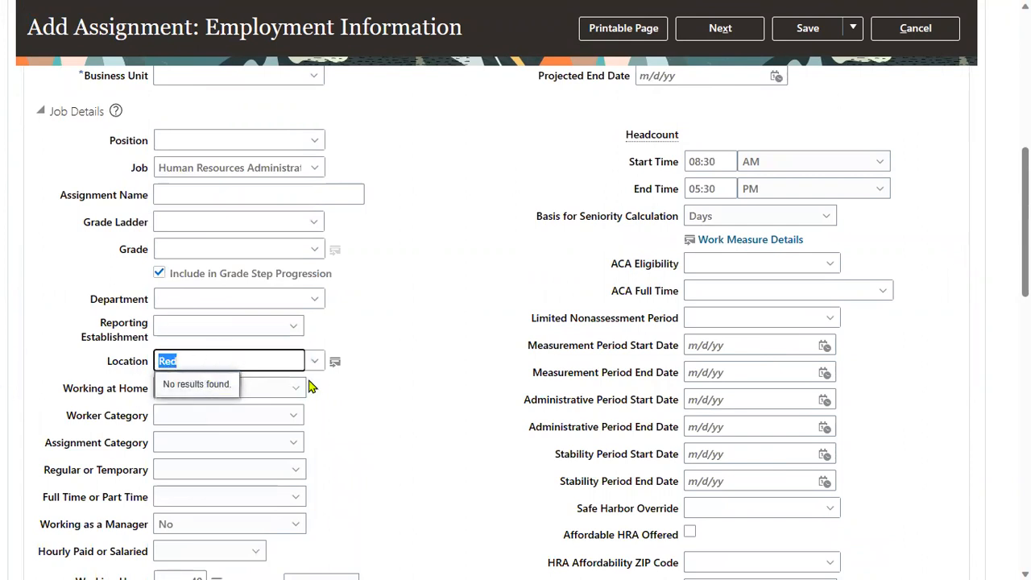
key("ctrl+a")
type("Ad")
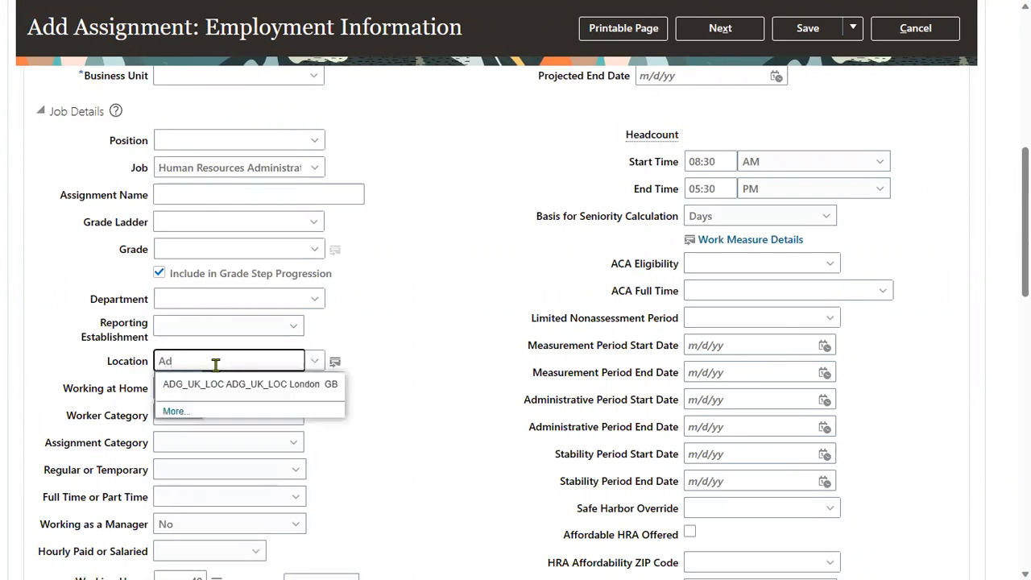
left_click(223, 382)
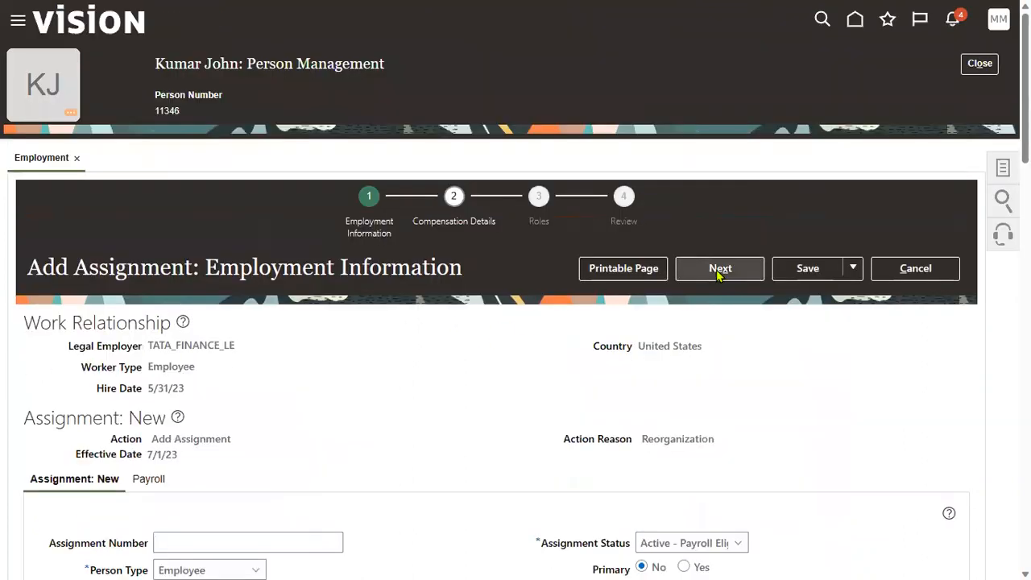
- Set the new assignment's business unit to TATA_FINANCE_BU and continue to the compensation details
left_click(718, 268)
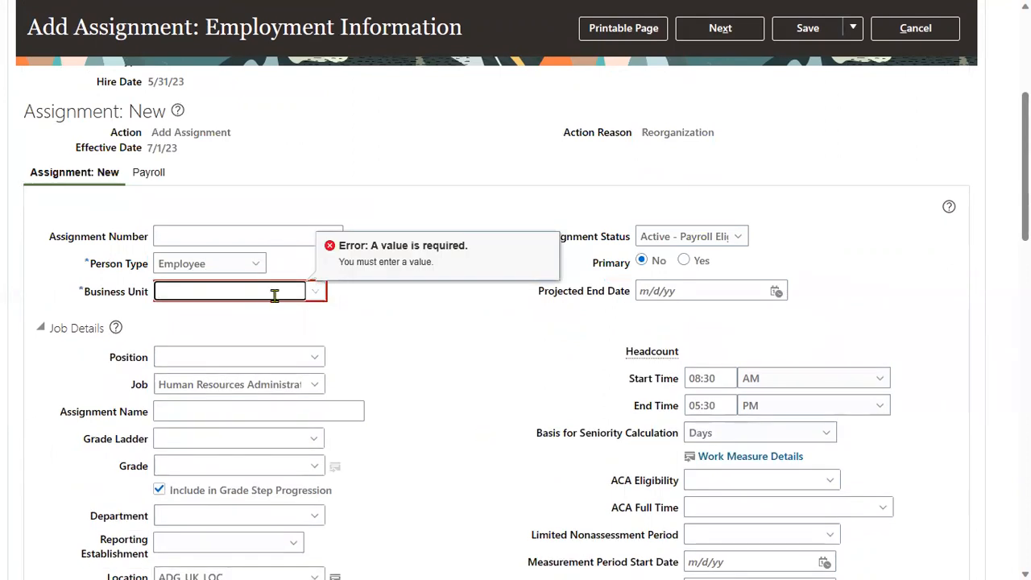
type("TATA")
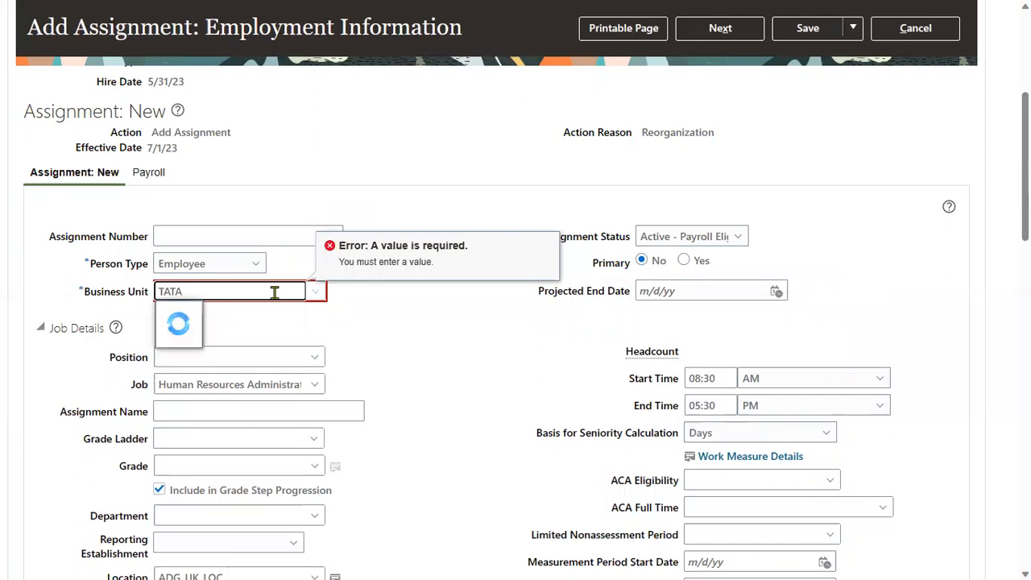
left_click(230, 347)
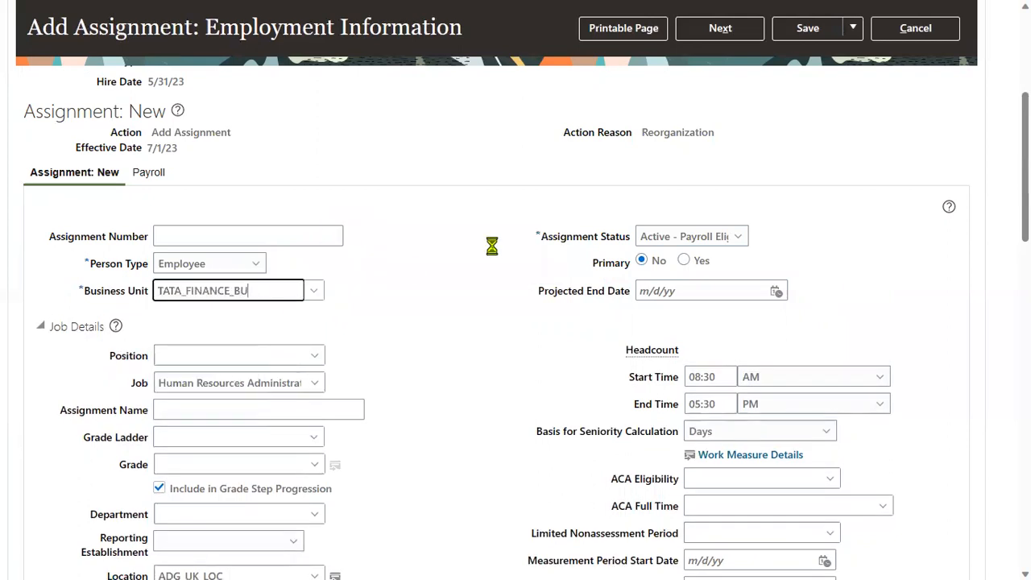
scroll(652, 190, "up", 4)
left_click(746, 267)
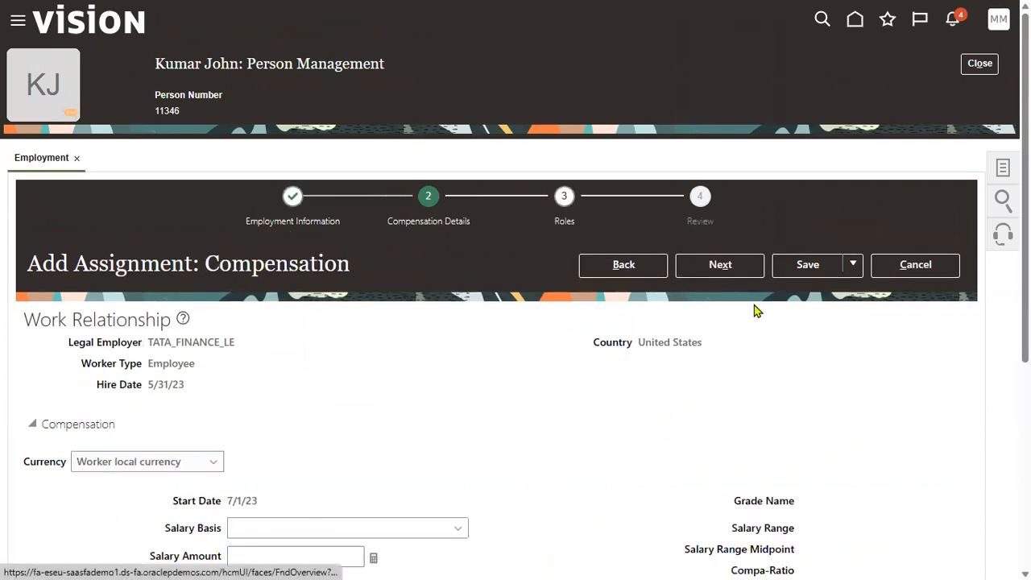
- Continue through the compensation and roles stages to the review, and submit the added assignment
left_click(746, 274)
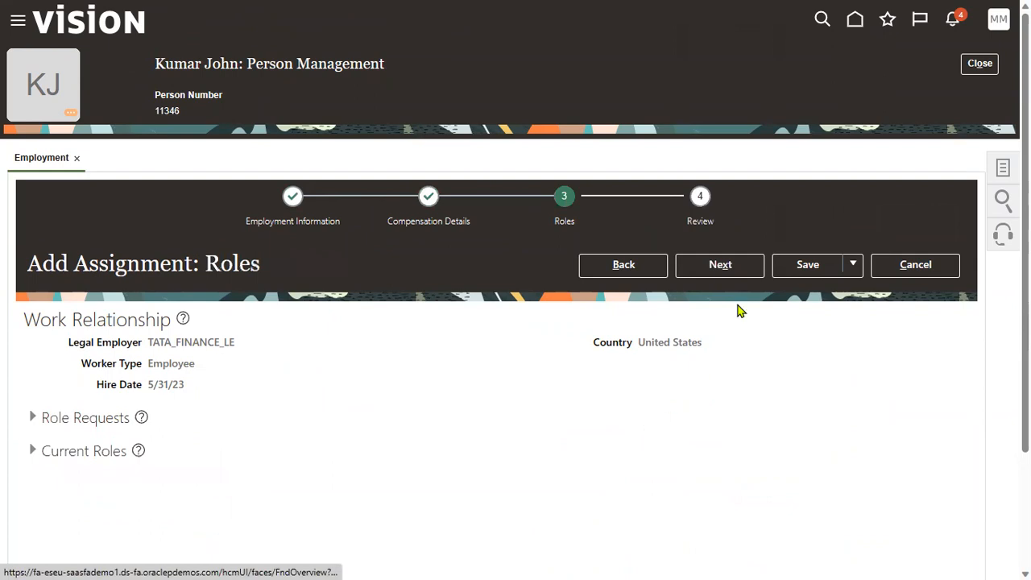
left_click(691, 271)
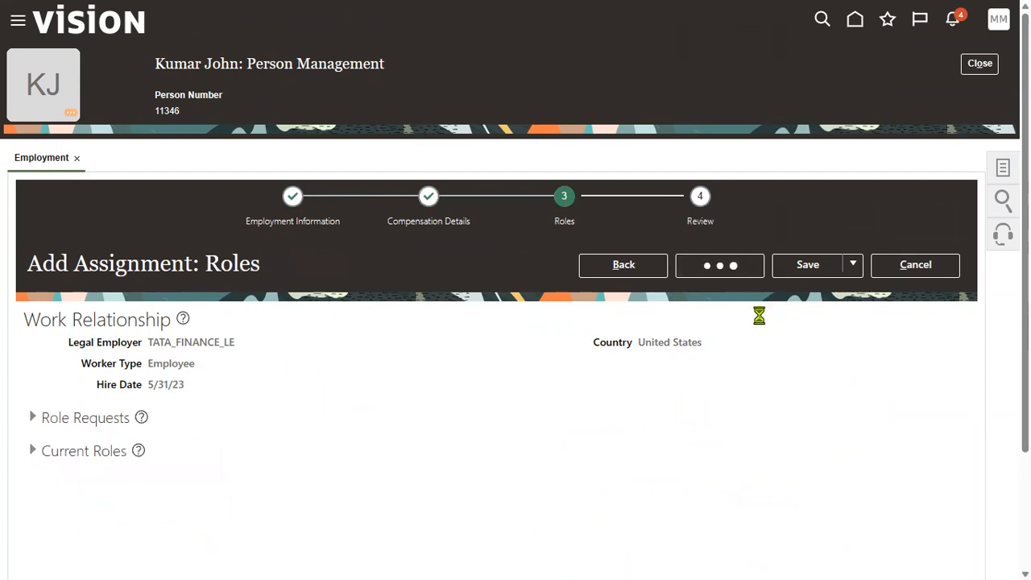
left_click(814, 269)
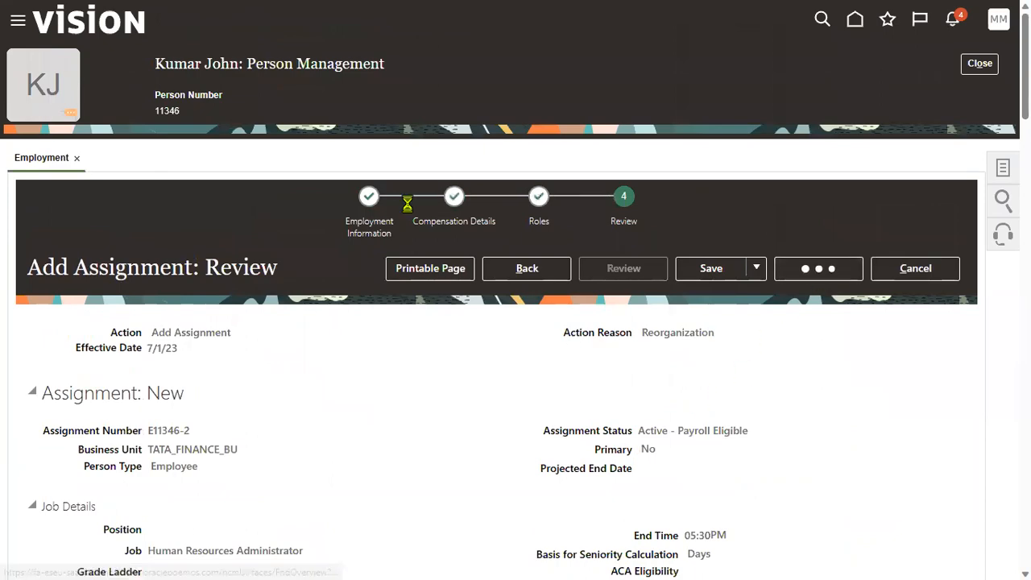
left_click(620, 310)
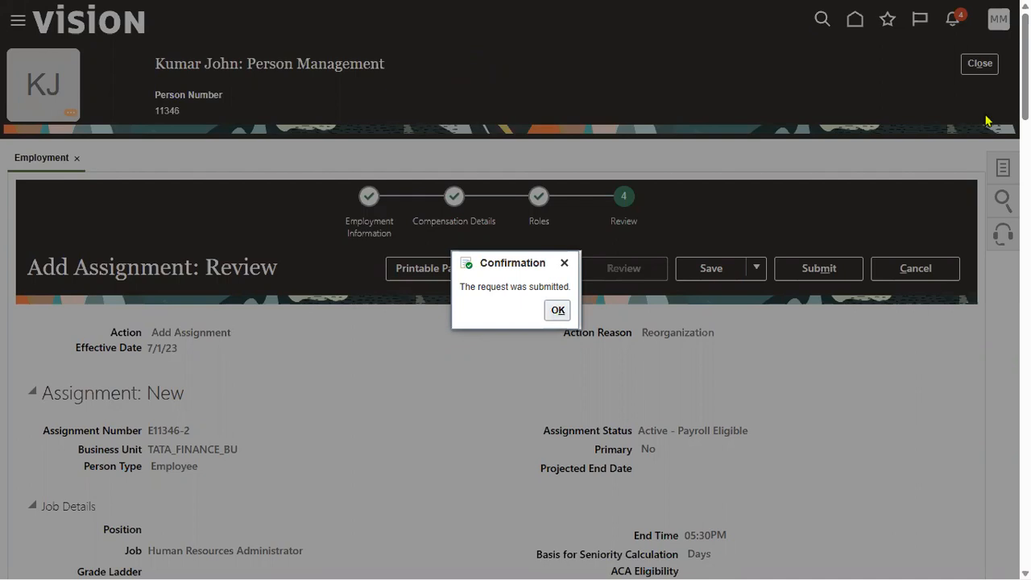
key("Return")
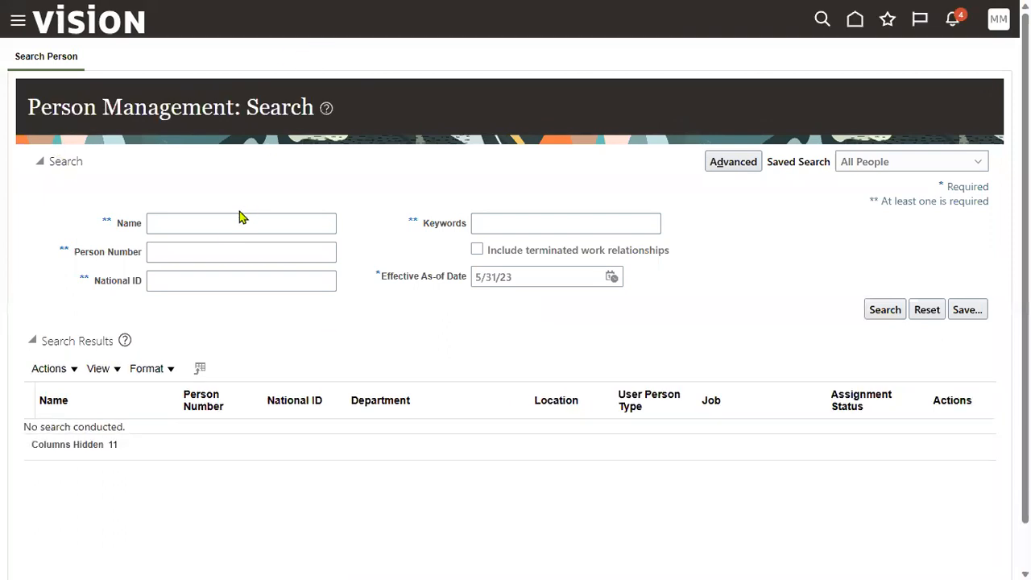
- Search for the employee again by person number and open the employment record from the results
left_click(216, 252)
type("11346")
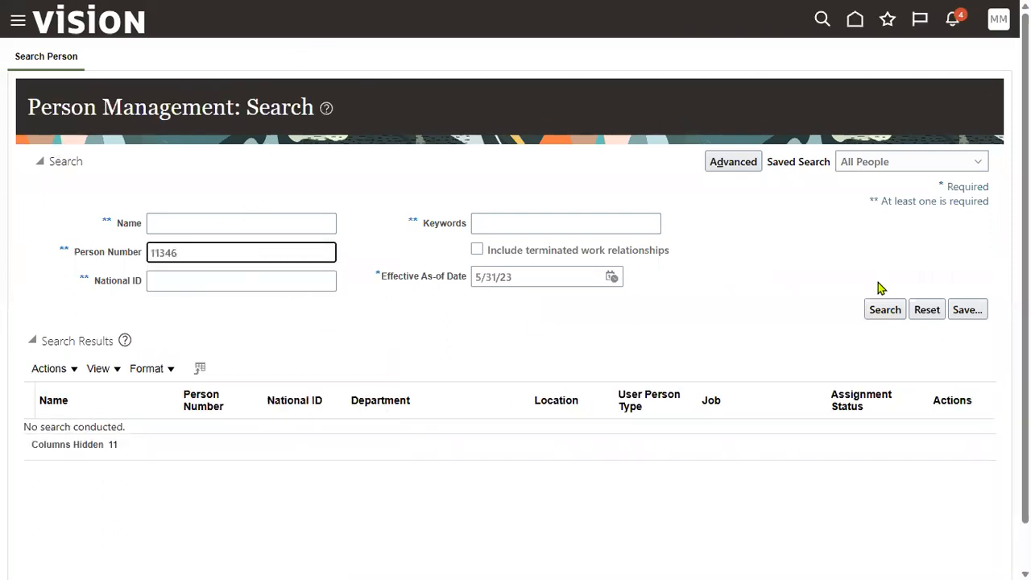
left_click(883, 310)
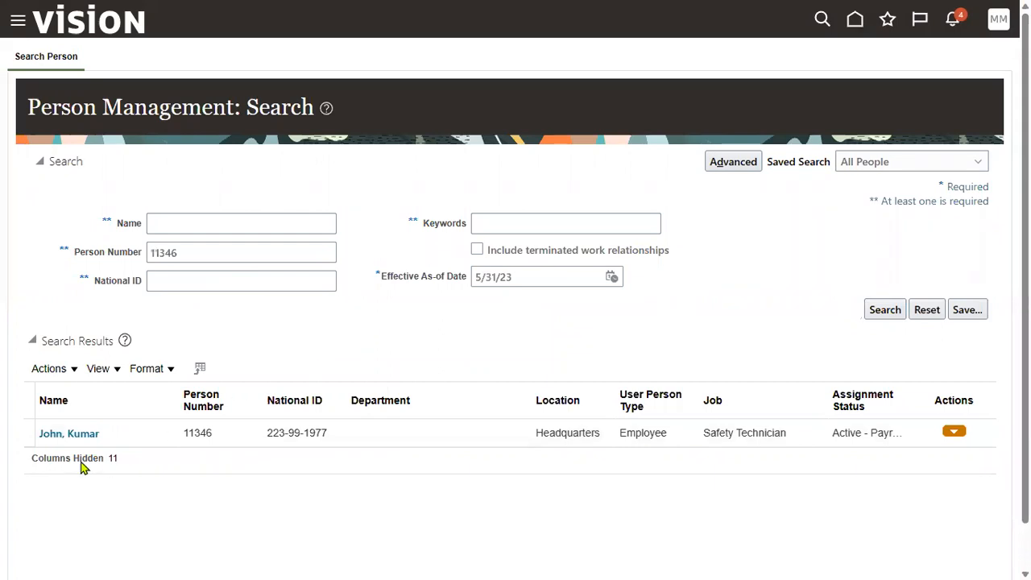
left_click(76, 435)
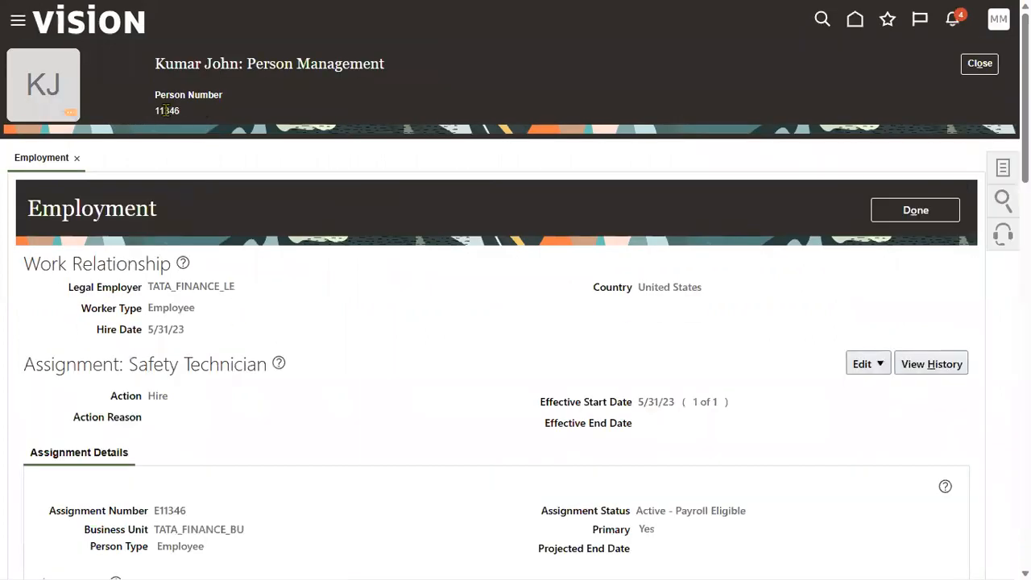
- Examine the employee's person number and worker type, and how the assignment number's prefix relates to the worker type
left_click_drag(157, 110, 182, 113)
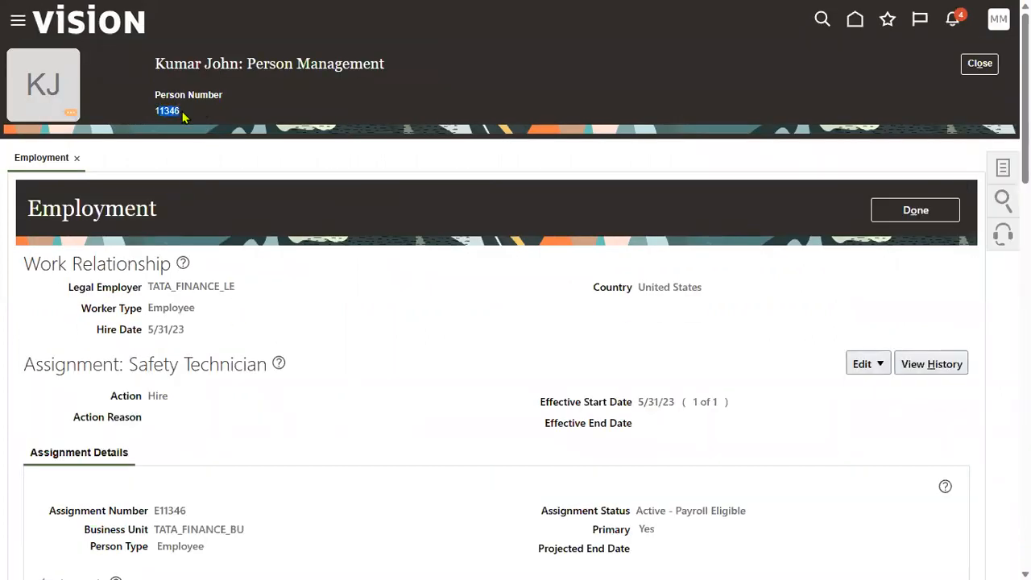
scroll(464, 441, "down", 1)
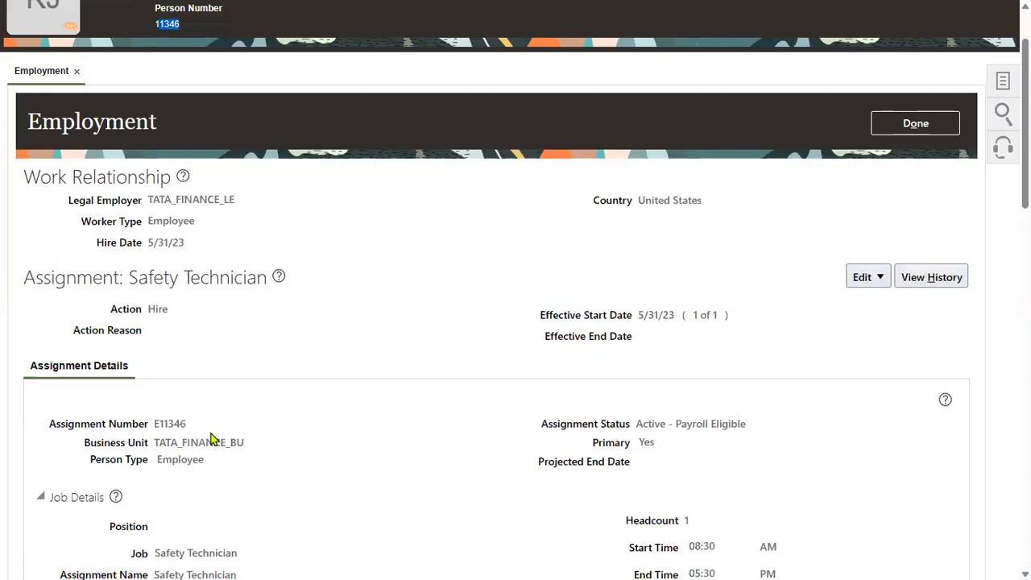
mouse_move(156, 423)
left_mouse_down()
mouse_move(198, 427)
mouse_move(159, 424)
left_mouse_up()
left_click_drag(149, 221, 200, 228)
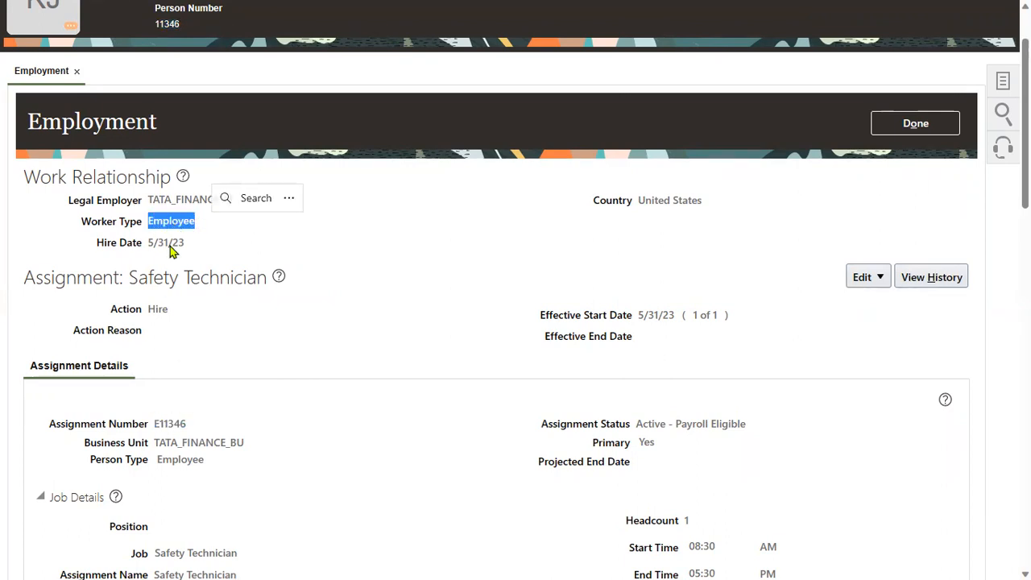
left_click_drag(154, 423, 161, 423)
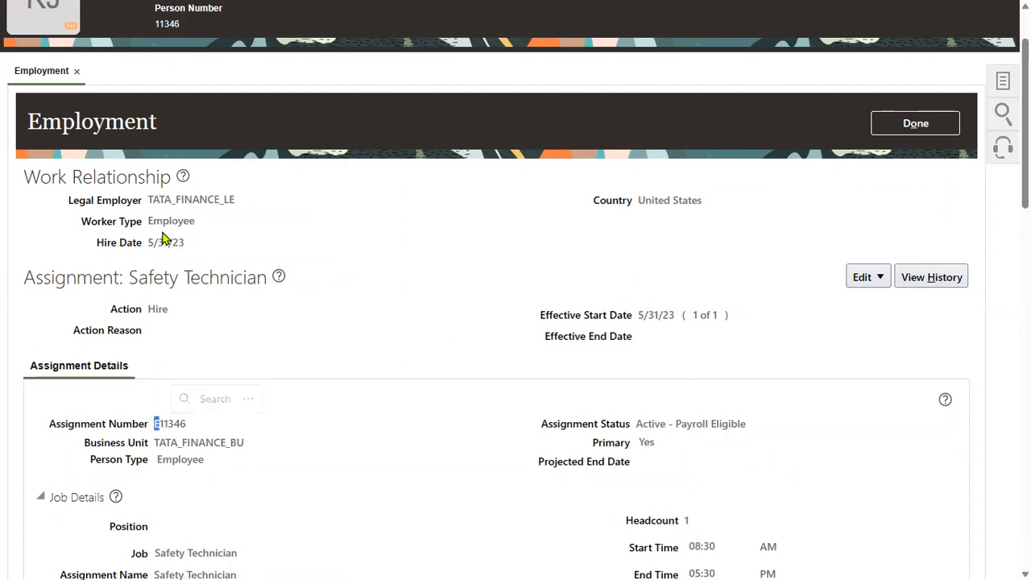
left_click_drag(149, 223, 202, 225)
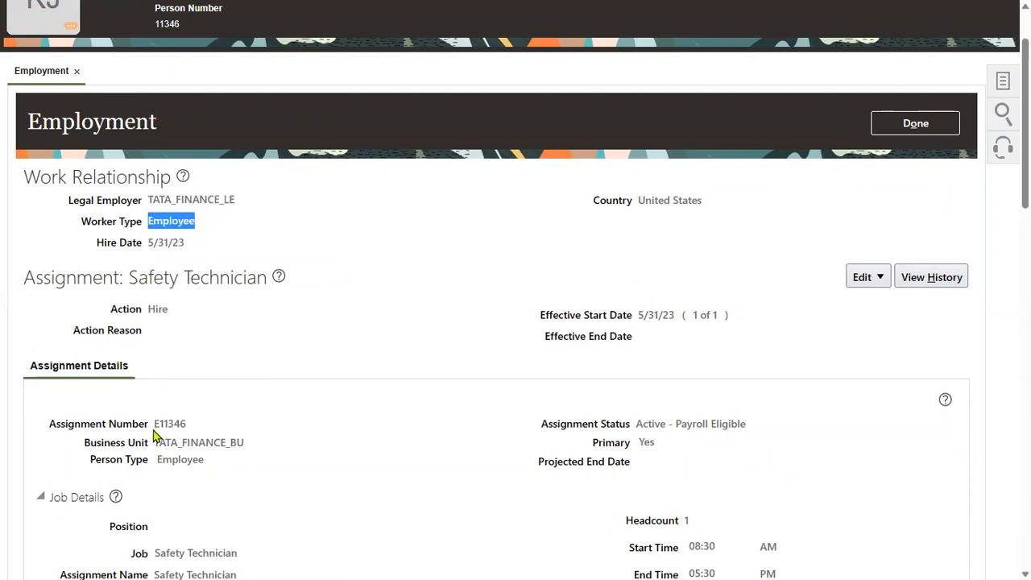
left_click_drag(154, 424, 160, 424)
left_click(329, 411)
left_click_drag(154, 424, 161, 424)
left_click(83, 428)
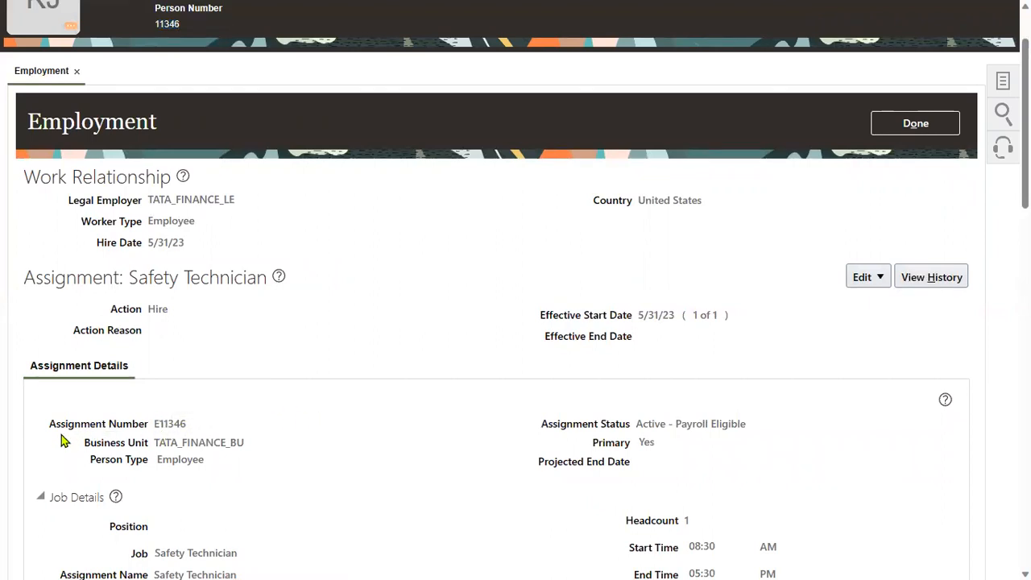
left_click_drag(50, 425, 192, 427)
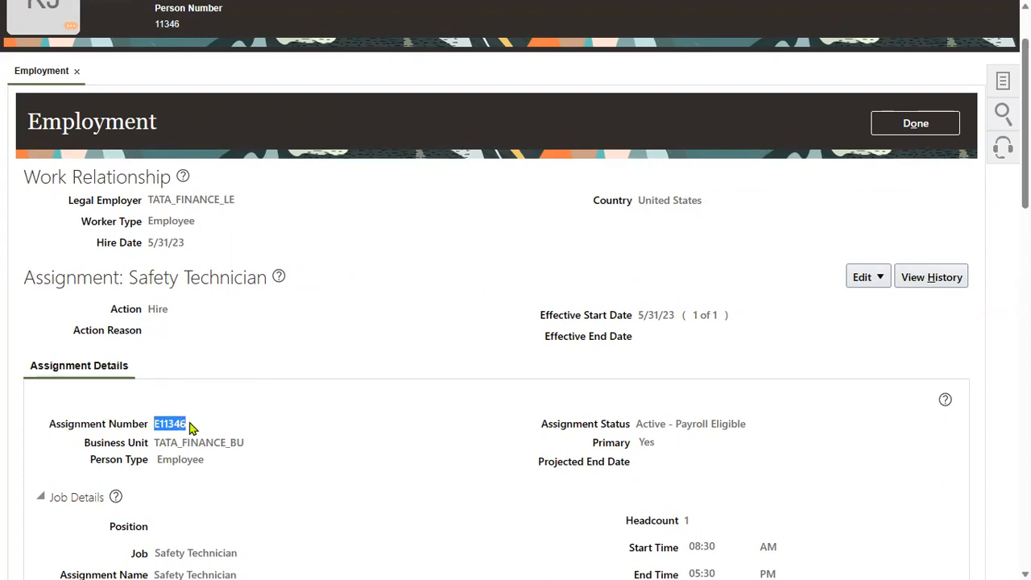
left_click(334, 426)
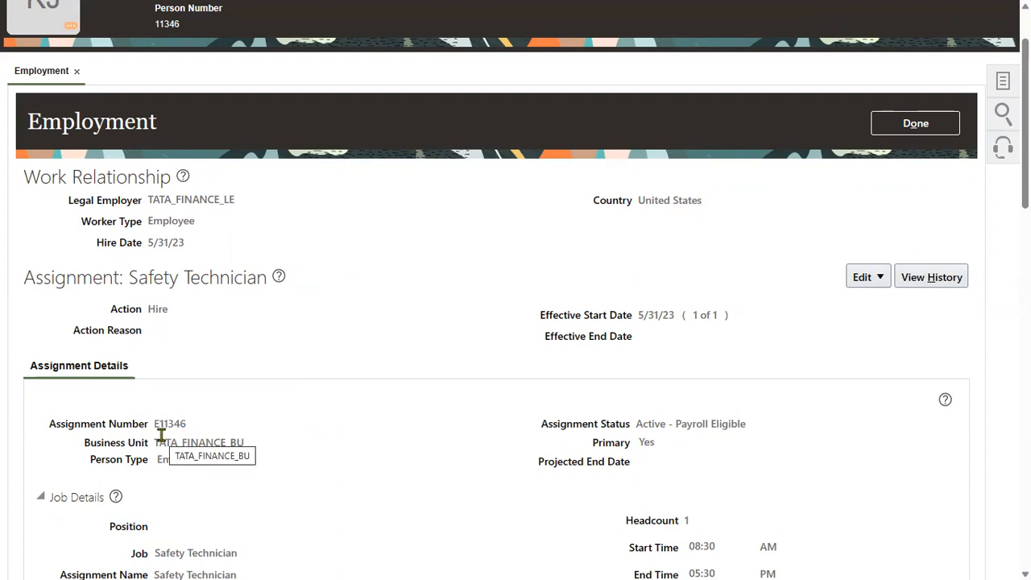
- Compare the digits of the assignment number with the person number, and close the employee's record
scroll(177, 443, "up", 2)
scroll(313, 479, "down", 2)
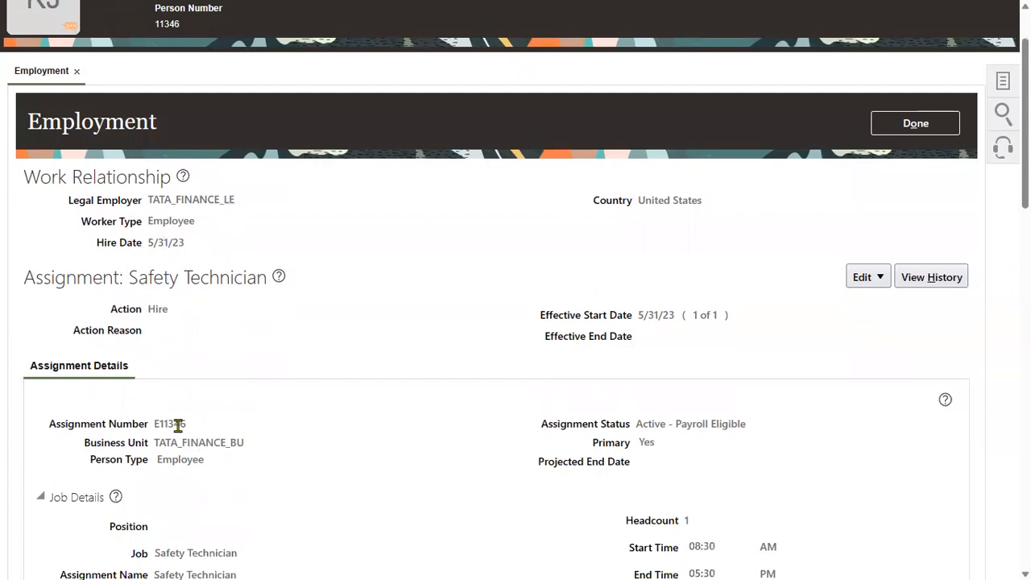
scroll(178, 425, "up", 2)
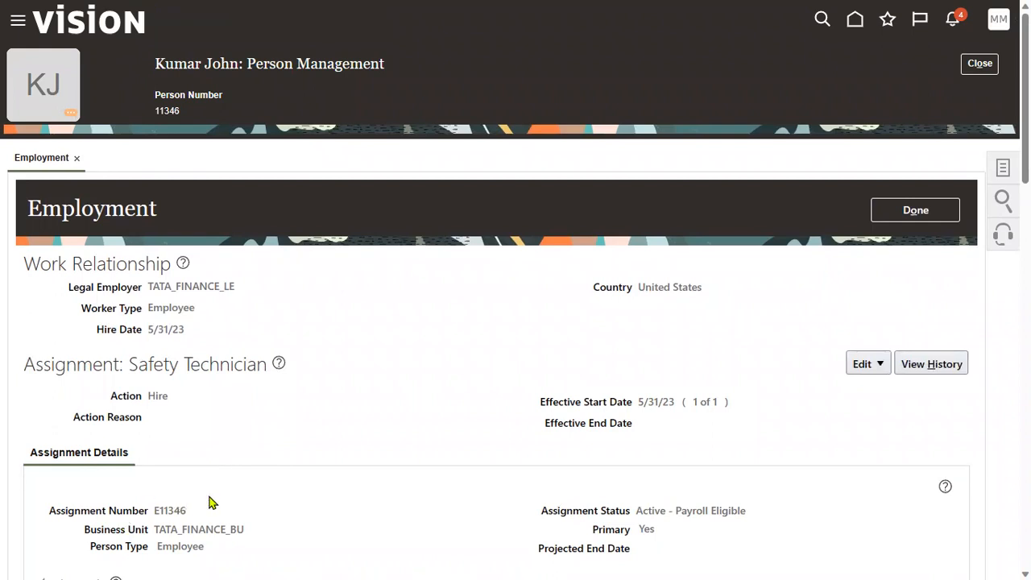
scroll(207, 503, "down", 2)
left_click_drag(155, 337, 189, 344)
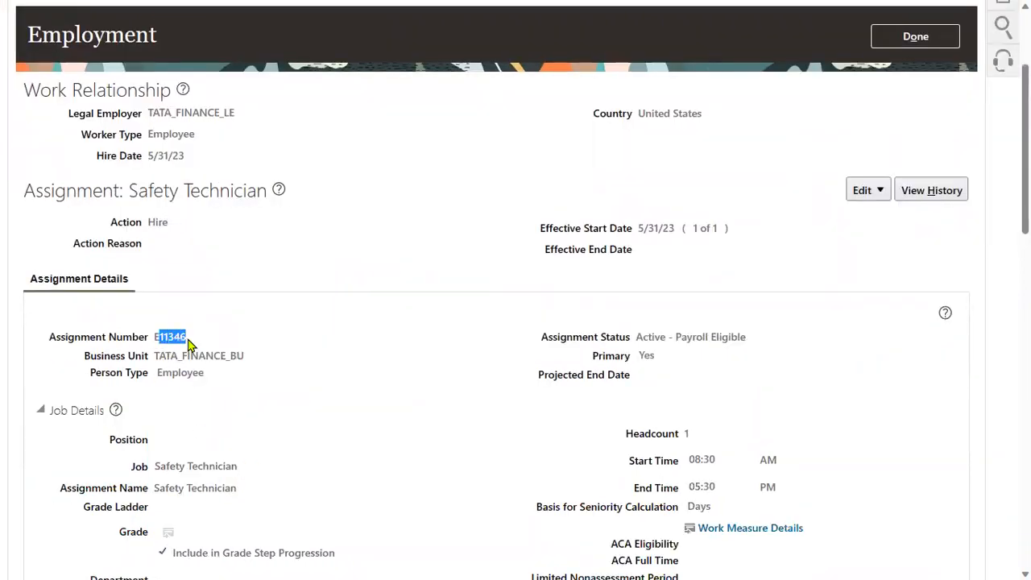
left_click(246, 379)
scroll(659, 409, "up", 2)
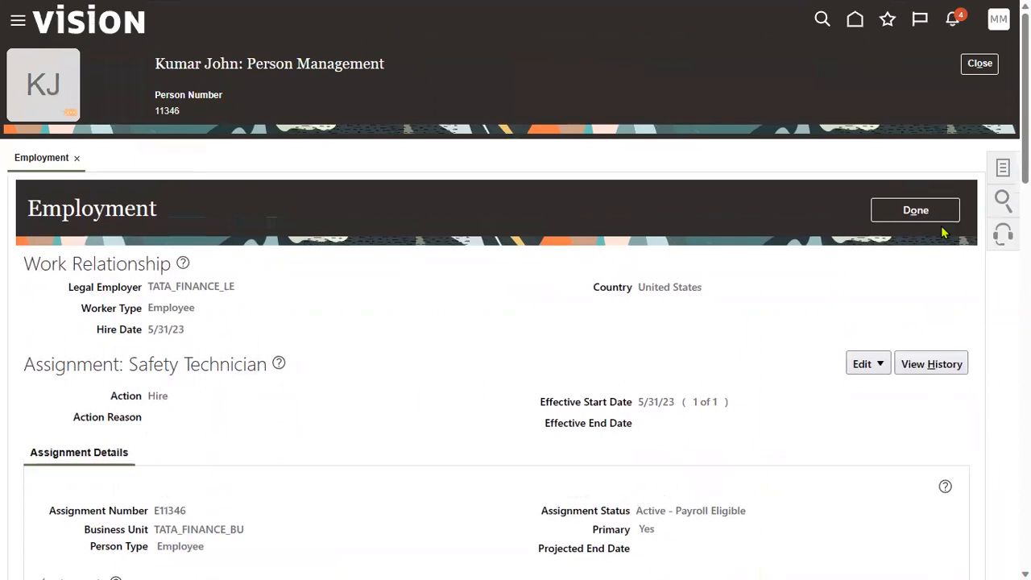
left_click(979, 64)
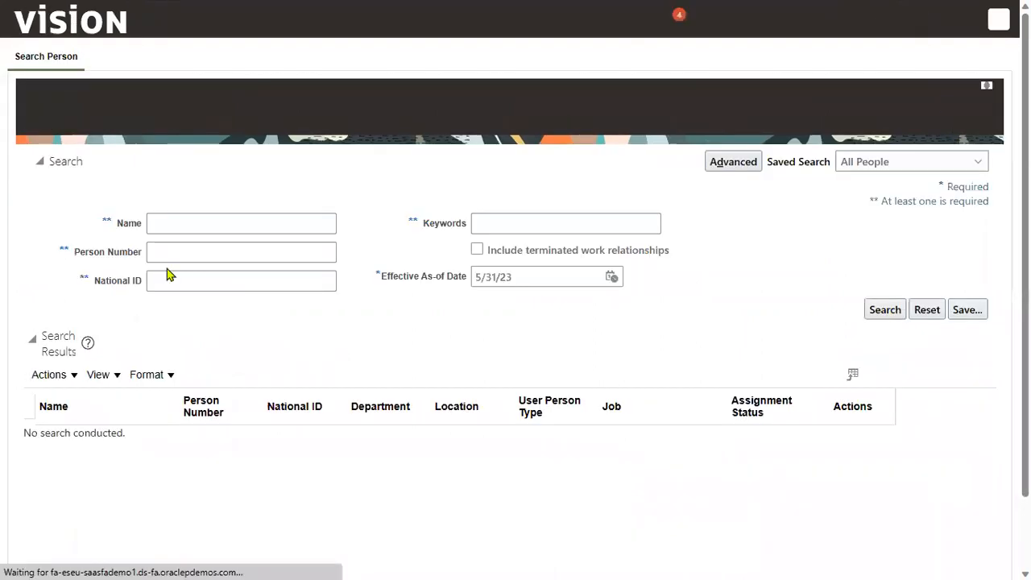
- Search for the employee by person number as of 7/4/23 and open the Human Resources Administrator assignment from the results
left_click(165, 250)
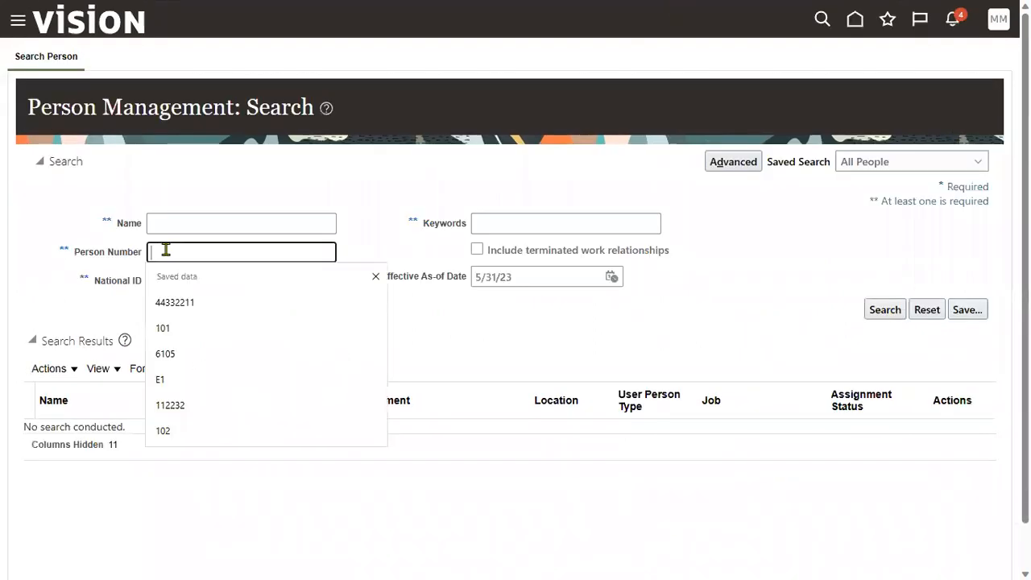
type("11346")
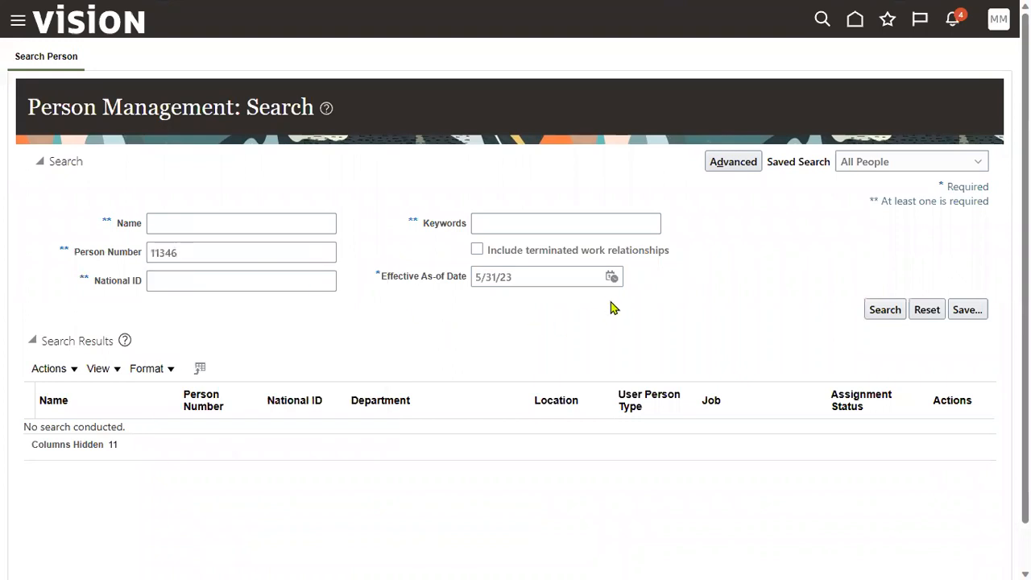
left_click(612, 277)
left_click(673, 310)
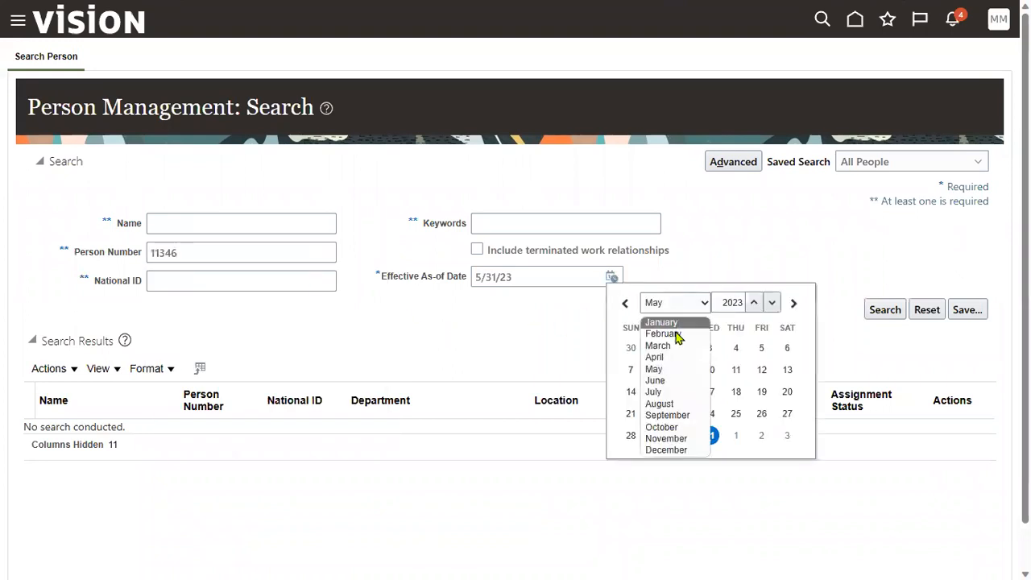
left_click(672, 393)
left_click(684, 370)
left_click(884, 310)
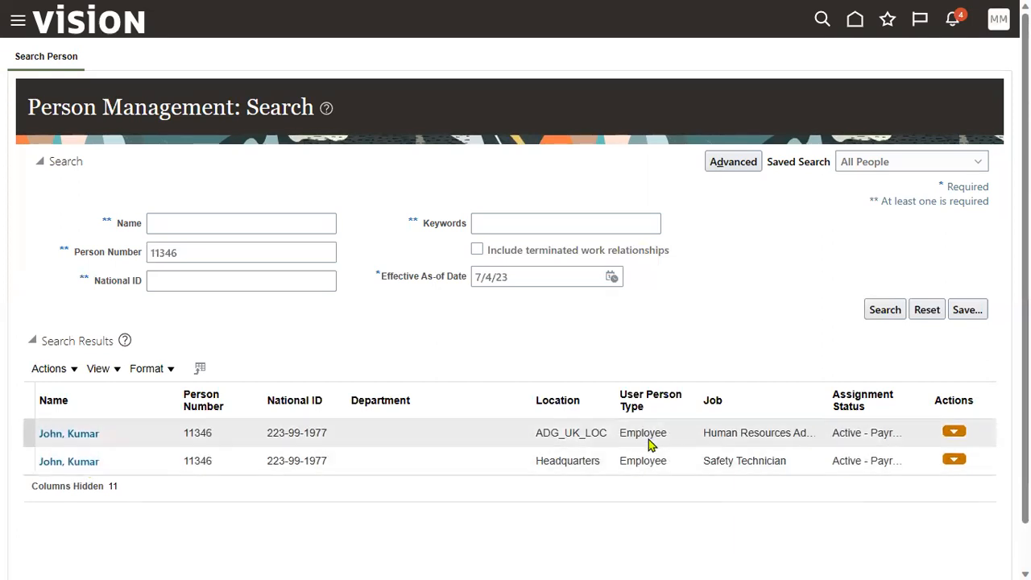
left_click(736, 438)
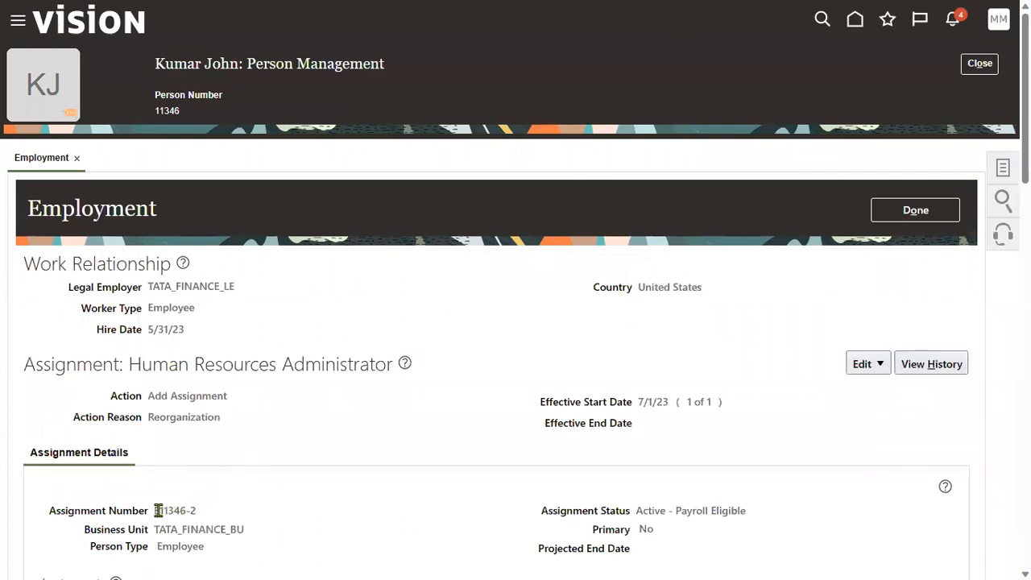
- Examine the added assignment's number and its Primary setting in the employment record
left_click_drag(155, 510, 187, 511)
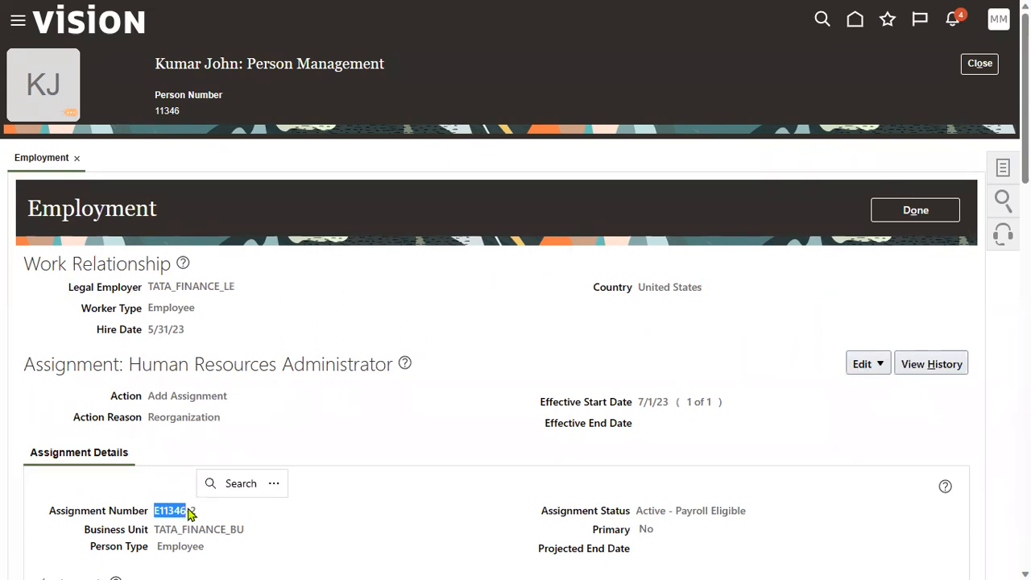
left_click(301, 520)
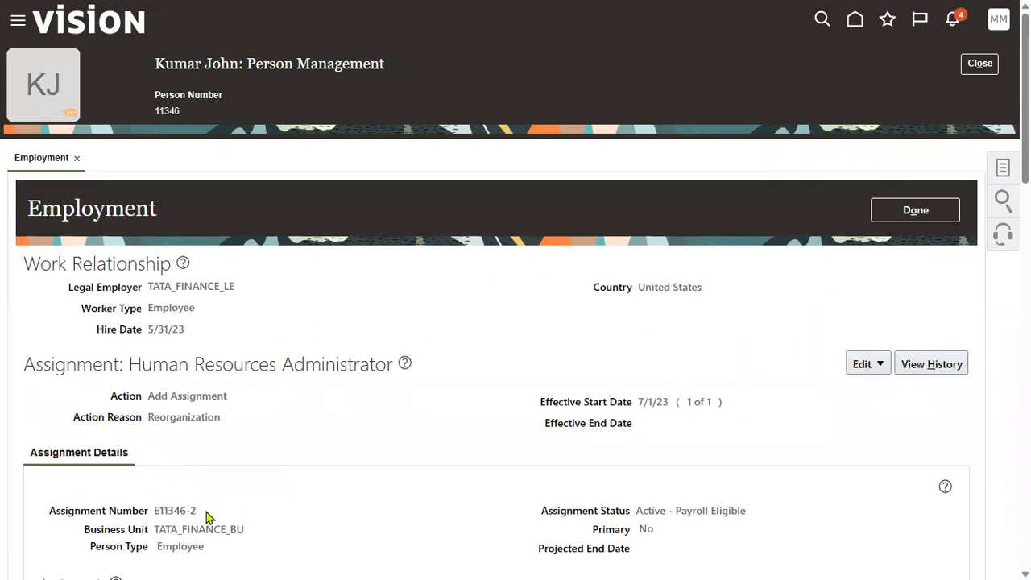
left_click_drag(594, 530, 651, 529)
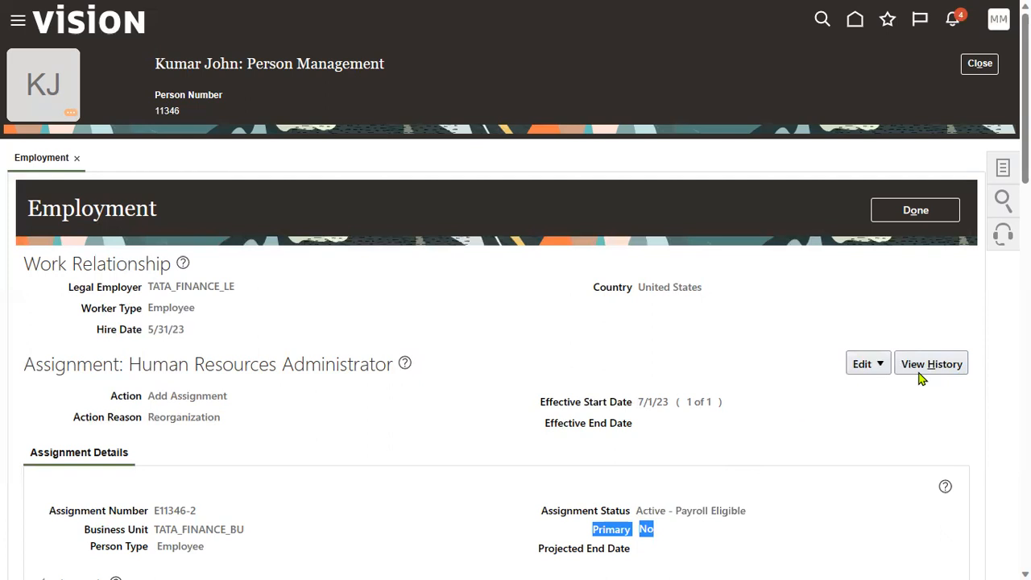
left_click(327, 389)
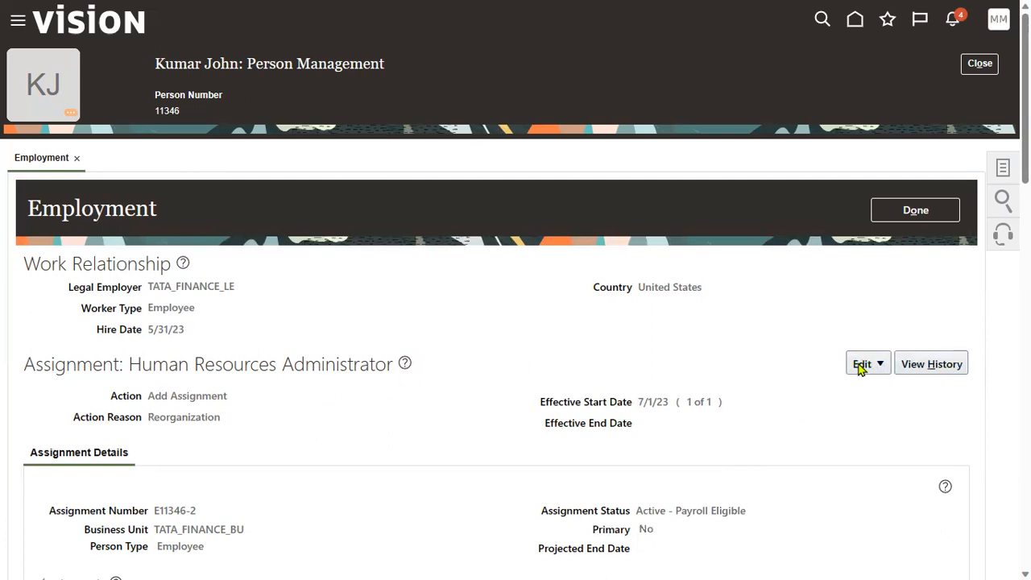
- Review the assignment history of the Human Resources Administrator assignment, expand the 7/1/23 entry, and close the history
left_click(932, 365)
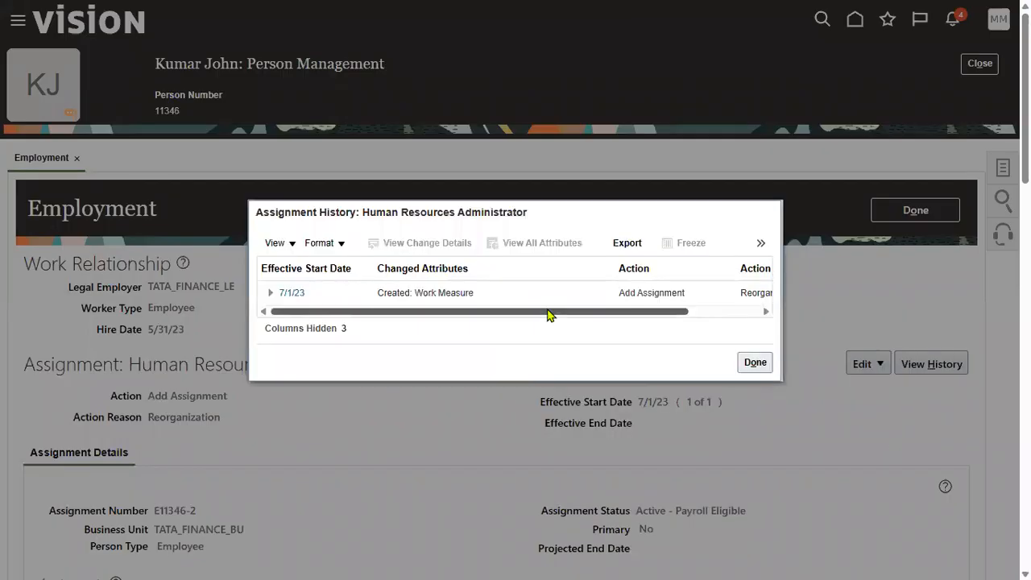
left_click(283, 294)
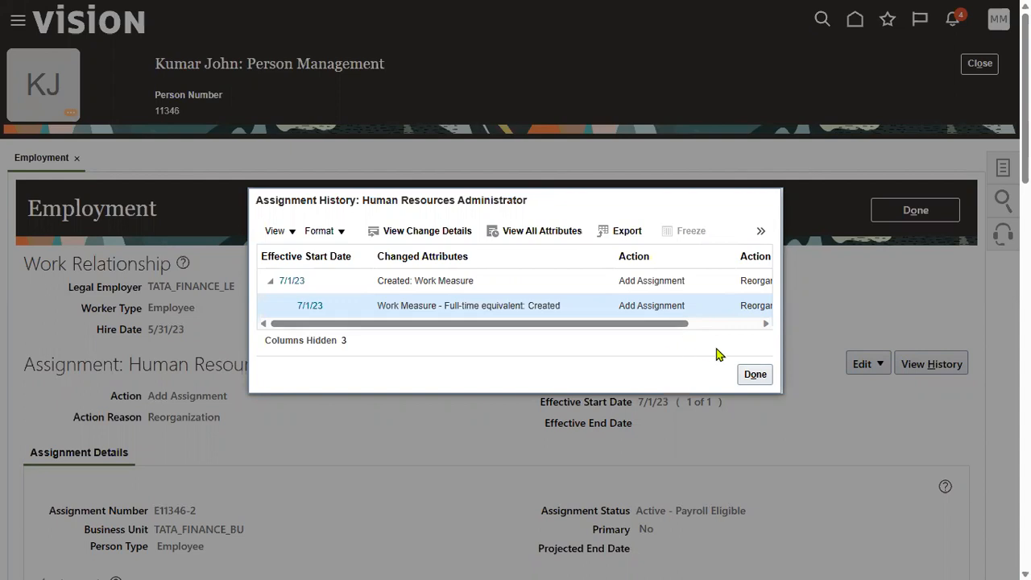
left_click(755, 374)
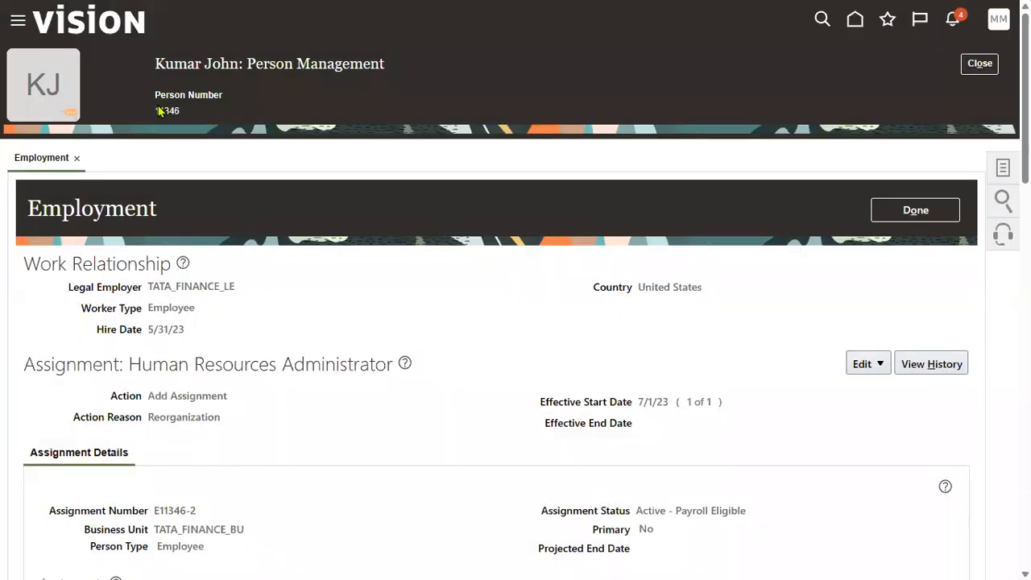
- Compare the person number with the assignment number's prefix and suffix, check the Primary value, and close the employee's record
left_click_drag(156, 111, 182, 115)
mouse_move(163, 510)
left_mouse_down()
mouse_move(180, 511)
mouse_move(159, 511)
left_mouse_up()
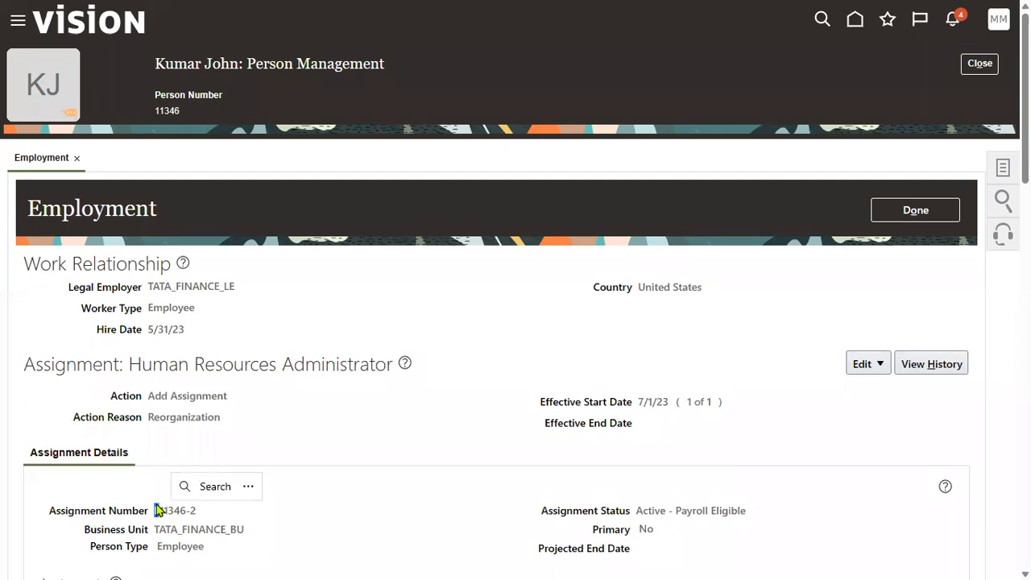
left_click(194, 513)
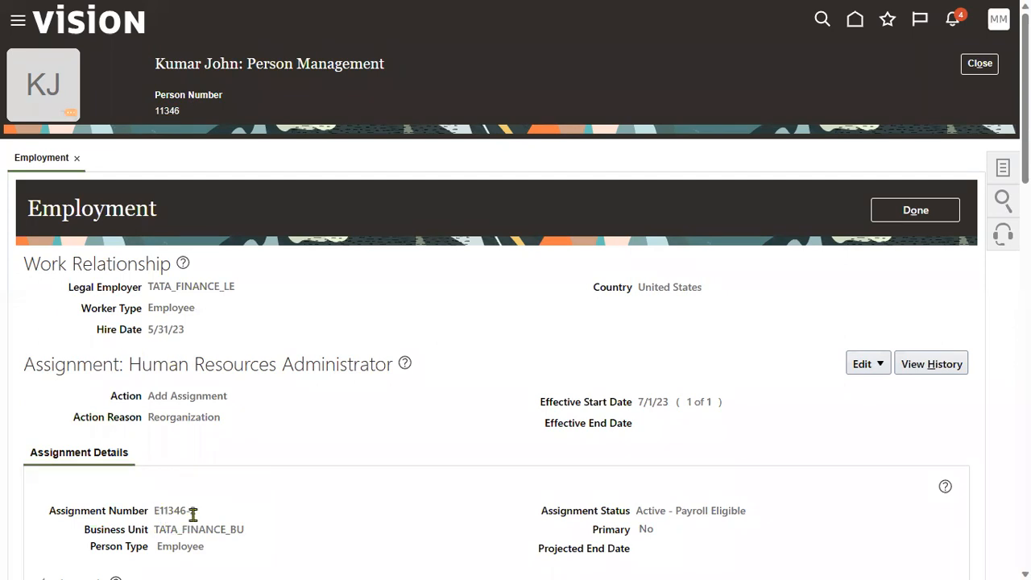
left_click_drag(195, 512, 198, 517)
double_click(644, 529)
left_click(915, 210)
left_click(990, 64)
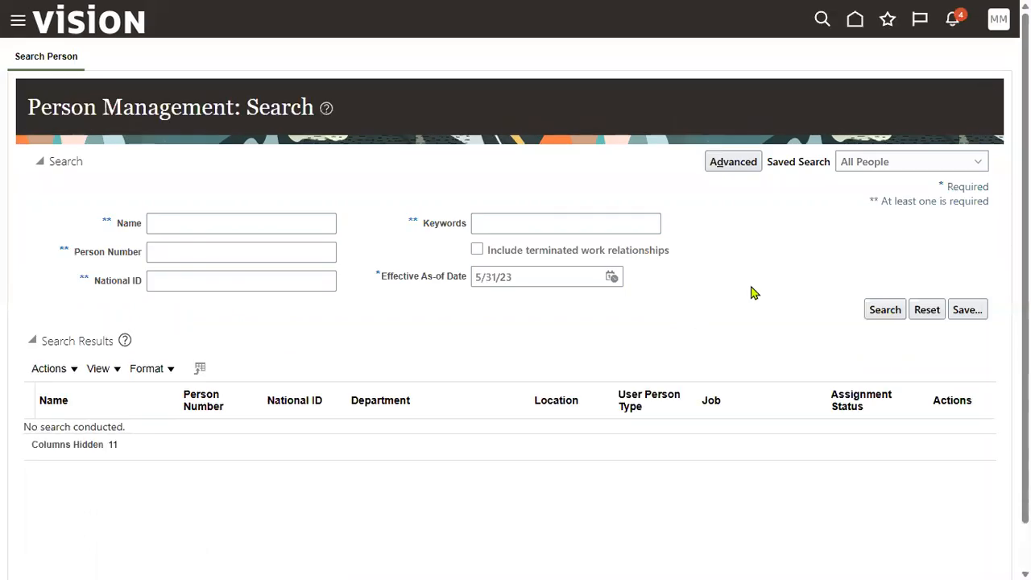
- Switch to the Notepad++ notes, highlight the Three-Tier line, and return to the HR application
key("alt+Tab")
key("alt+Tab")
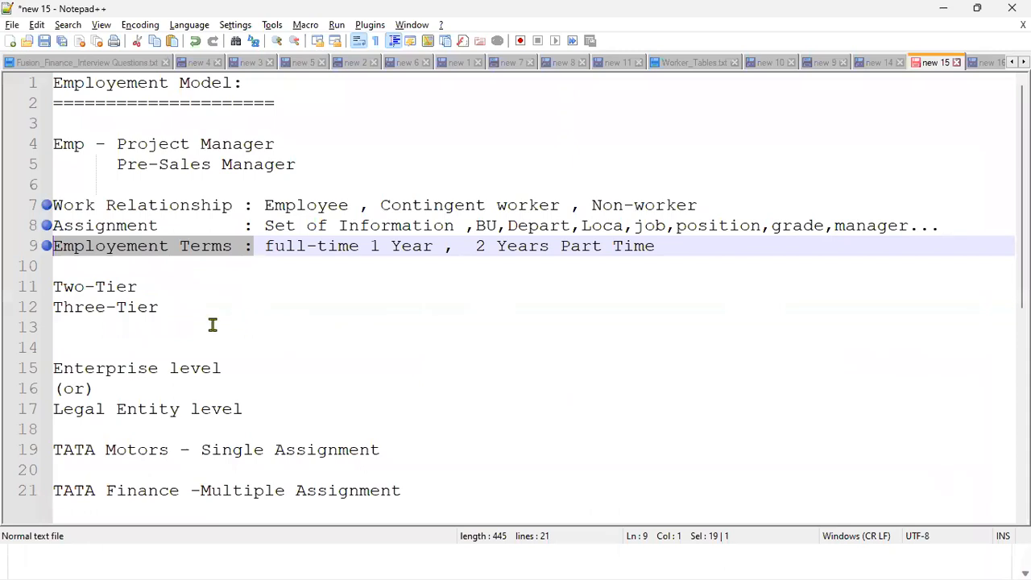
left_click_drag(176, 309, 11, 308)
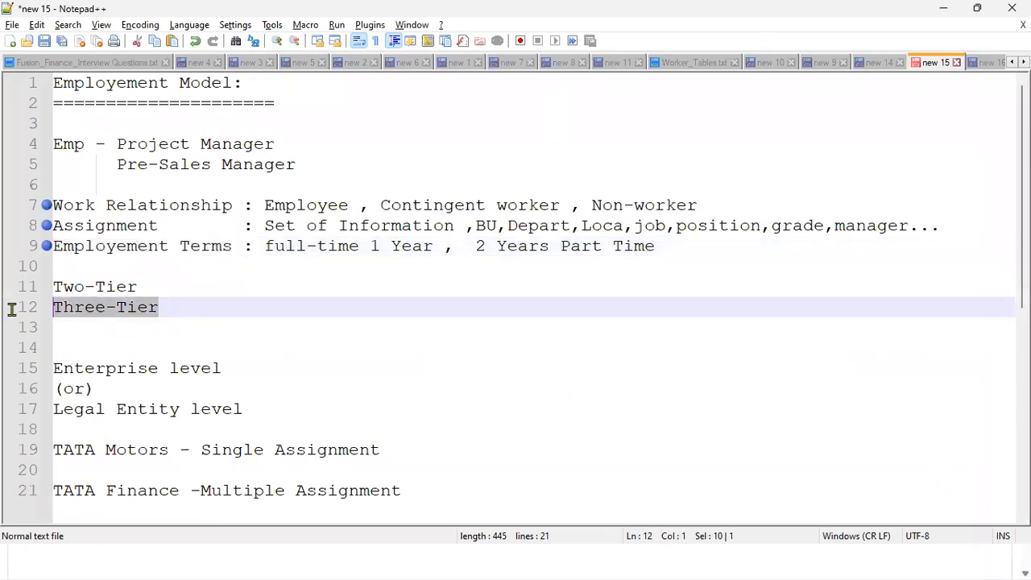
key("alt+Tab")
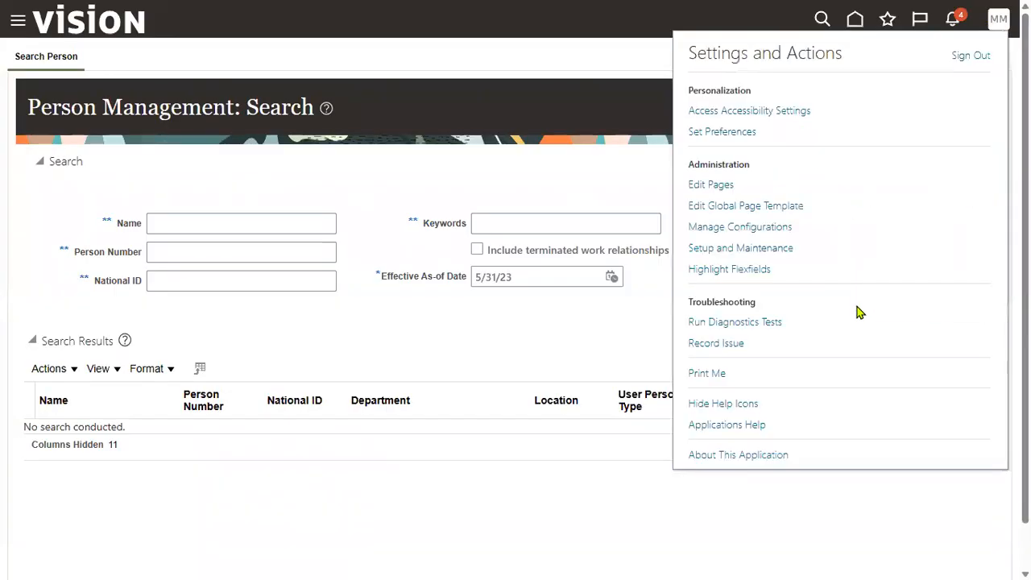
- Go to Setup and Maintenance, search the tasks for "legal entity", and choose Manage Legal Entity HCM Information
left_click(722, 249)
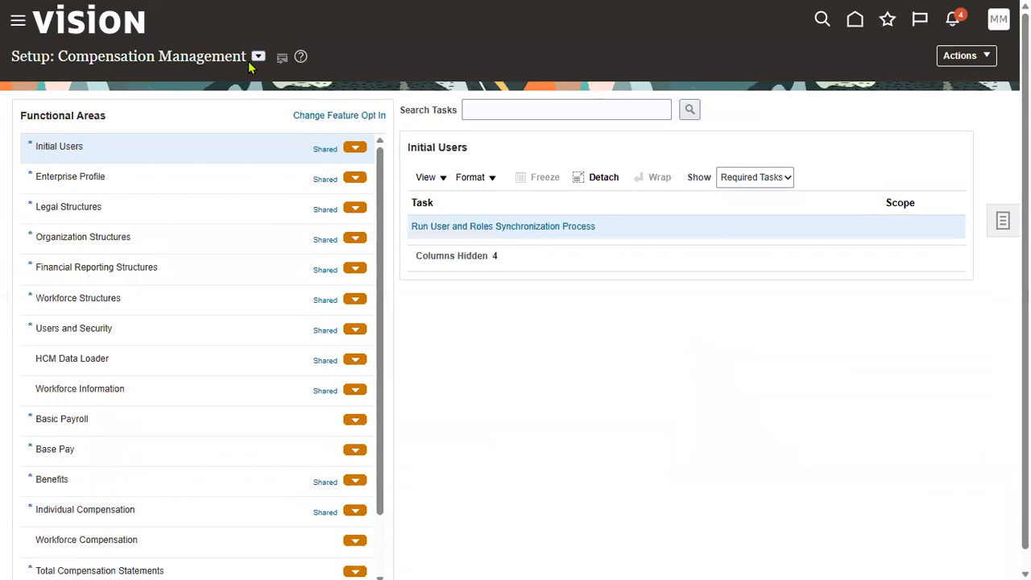
left_click(600, 108)
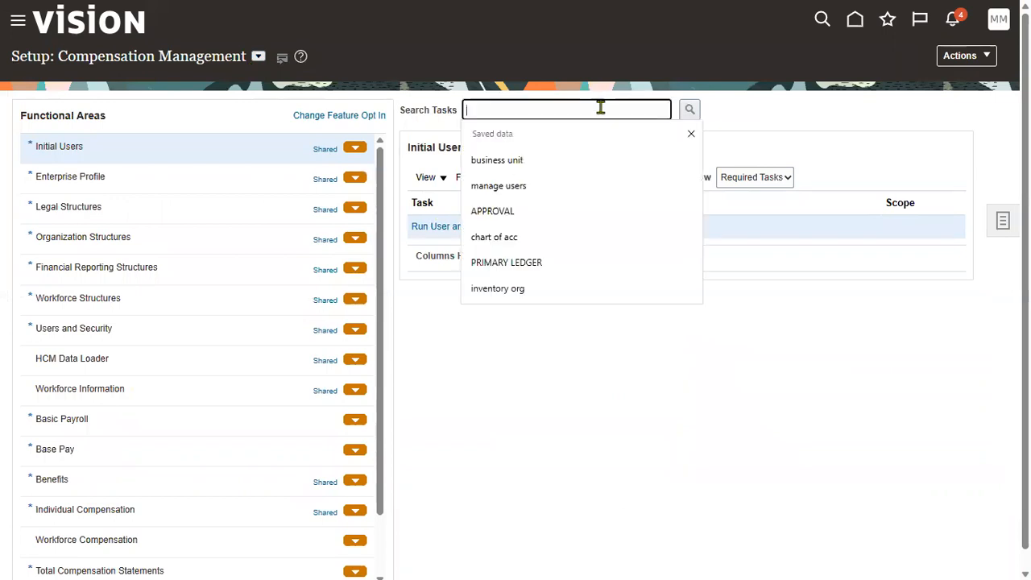
type("legal entity")
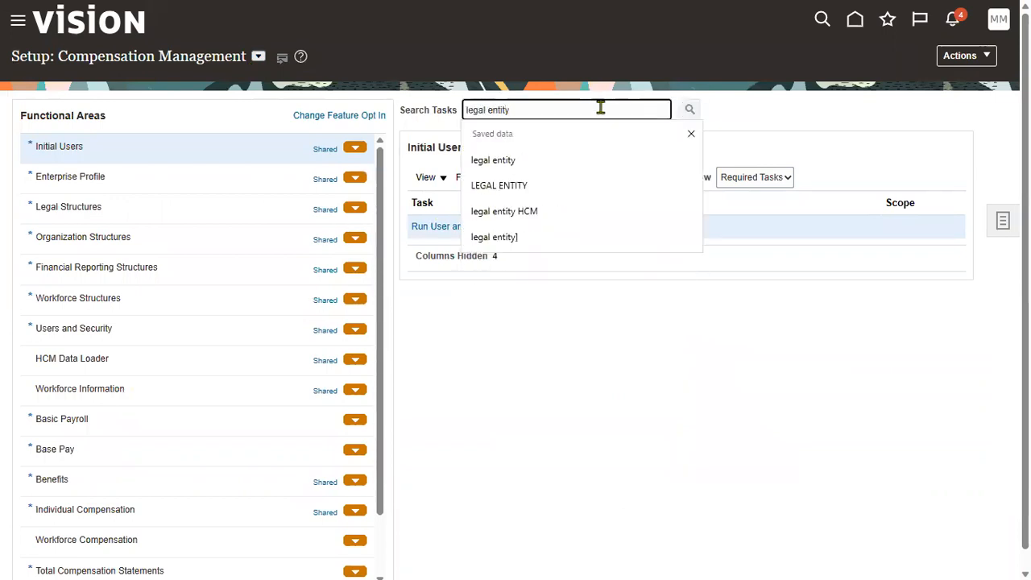
key("Return")
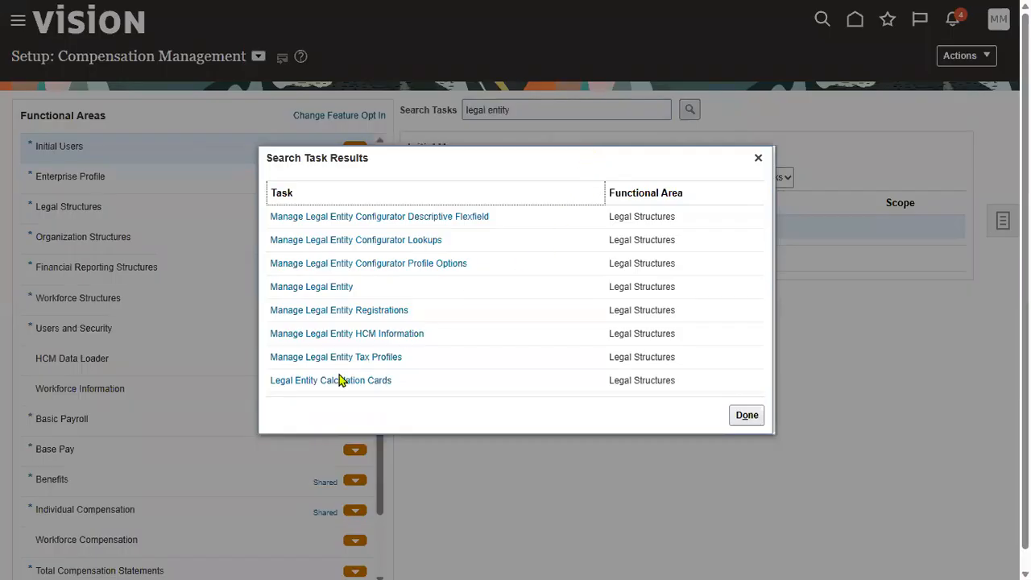
left_click(407, 337)
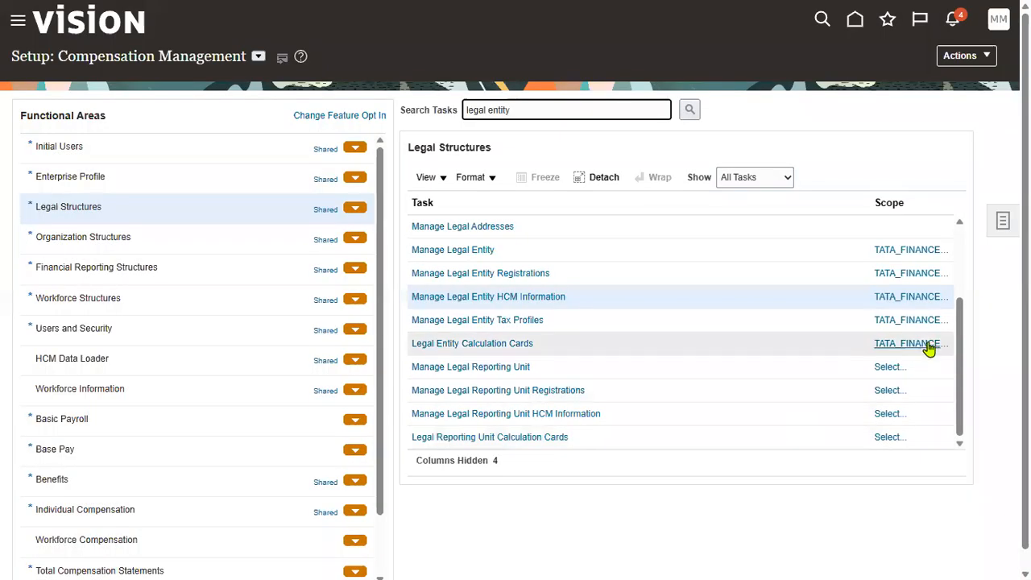
- Set the scope of Manage Legal Entity HCM Information to TATA_MOTORS_LE and go to the task
left_click(931, 297)
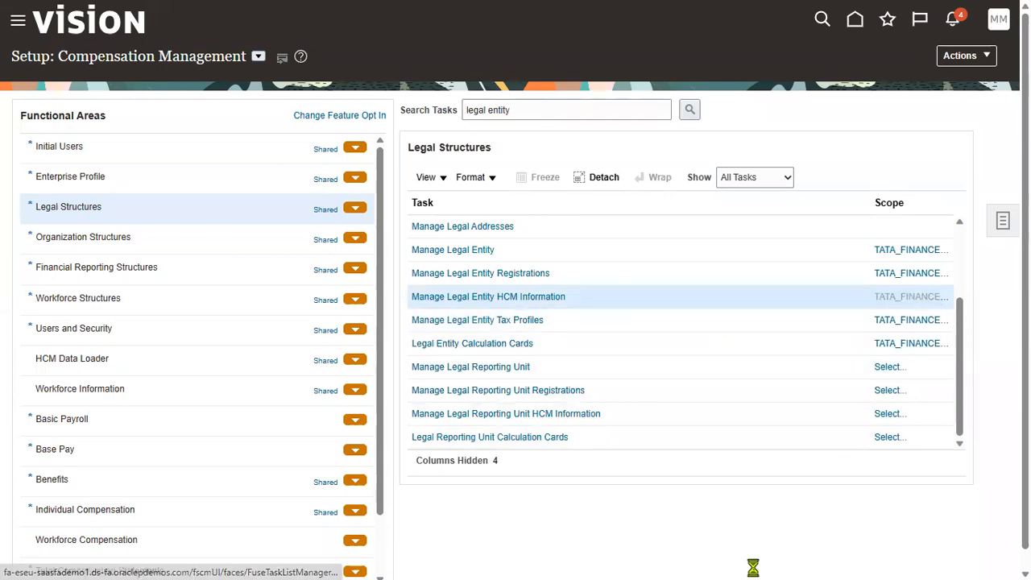
left_click(481, 319)
left_click(483, 349)
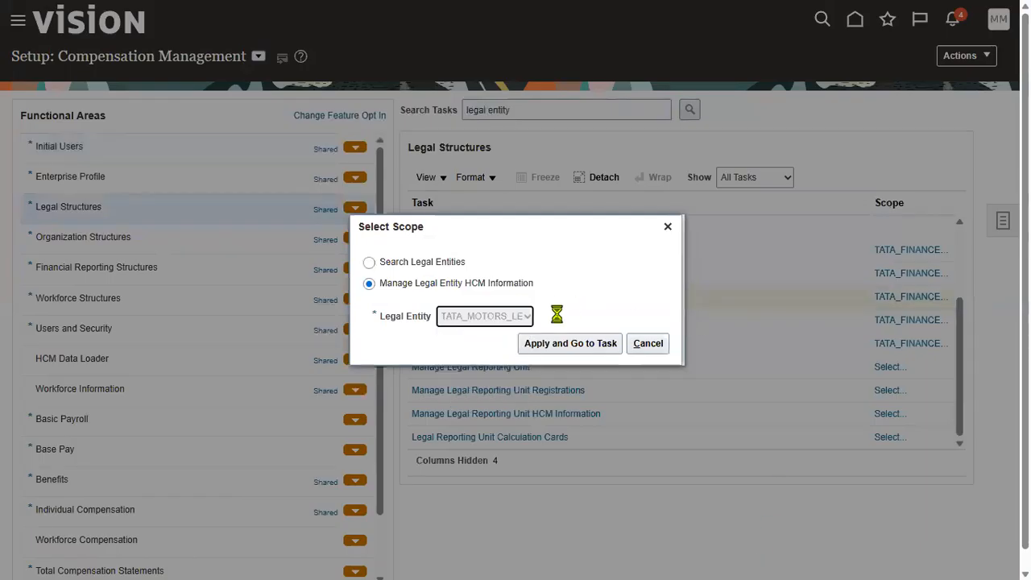
left_click(574, 342)
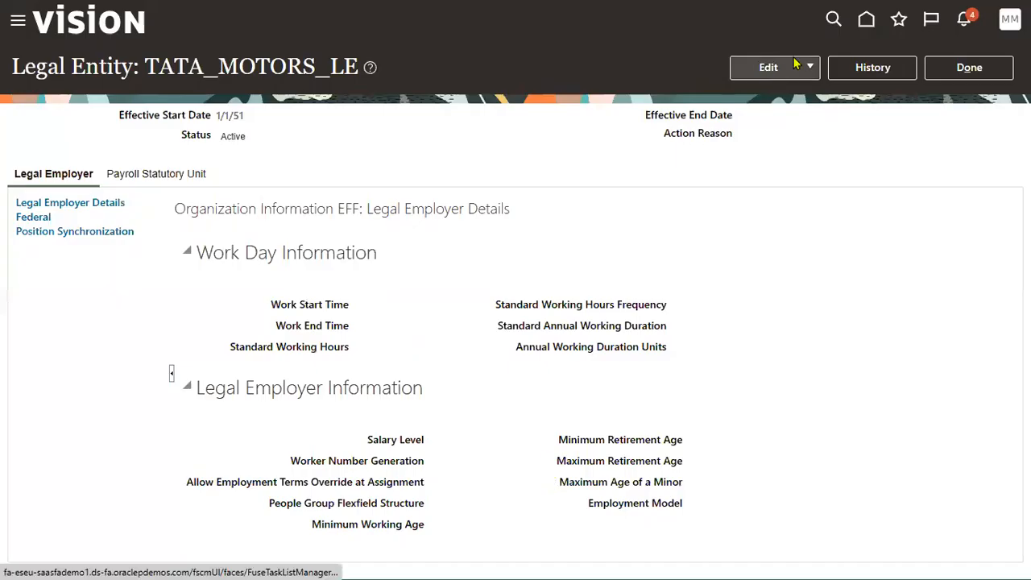
- Start an update of the TATA_MOTORS_LE legal entity with 8/1/23 as its effective start date
left_click(798, 65)
left_click(769, 94)
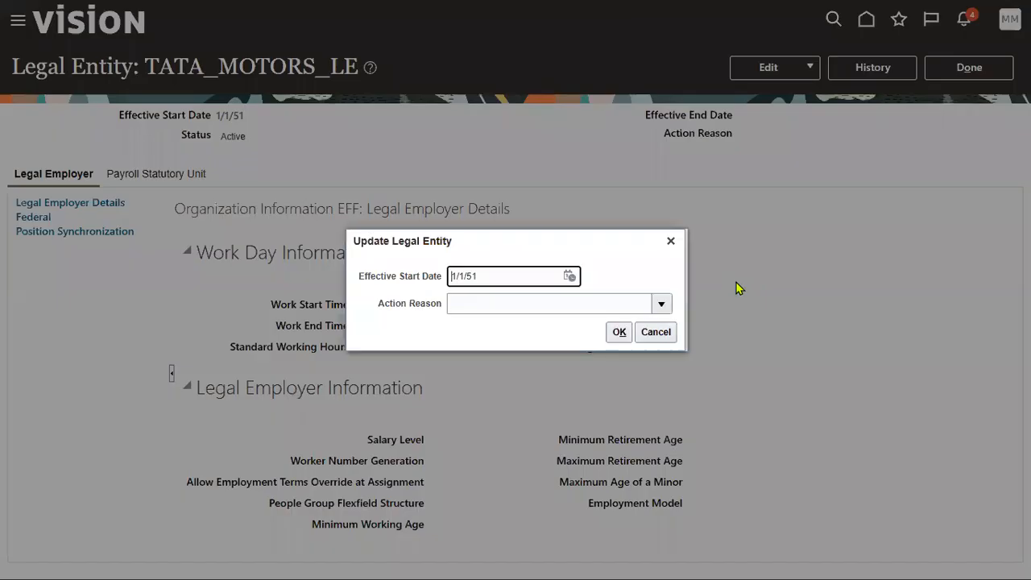
left_click(569, 276)
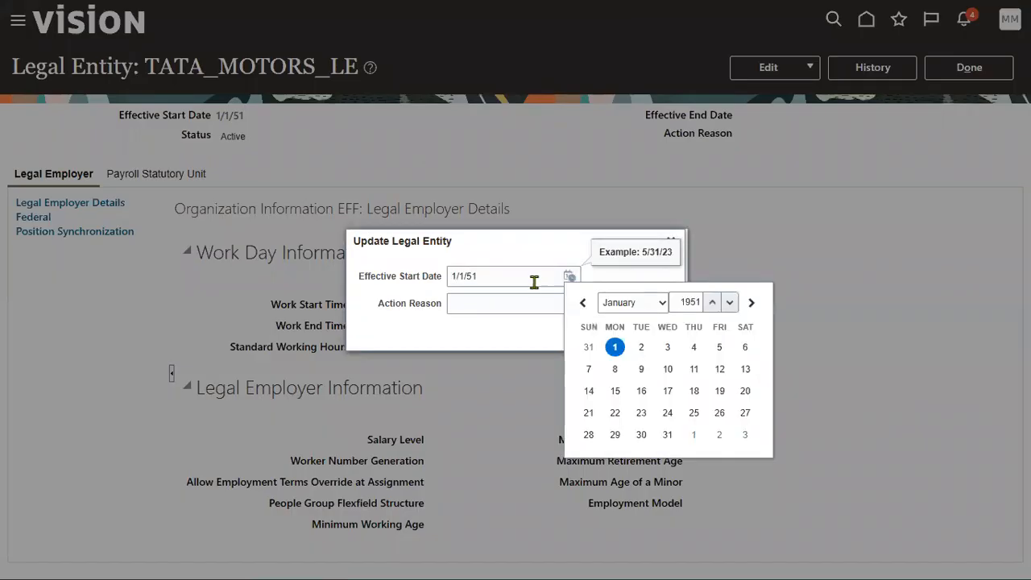
left_click(534, 282)
type("8")
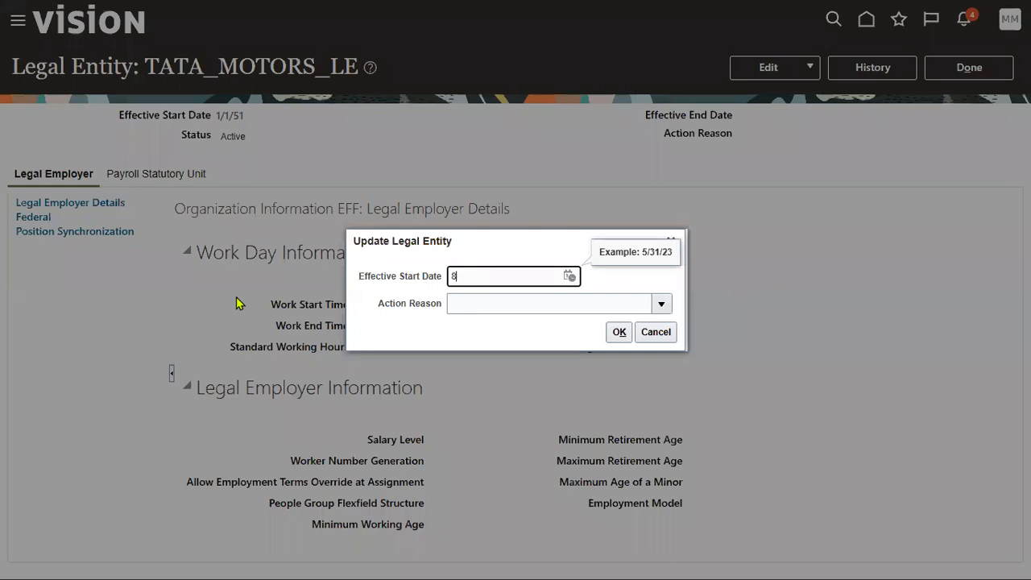
type("/1/202")
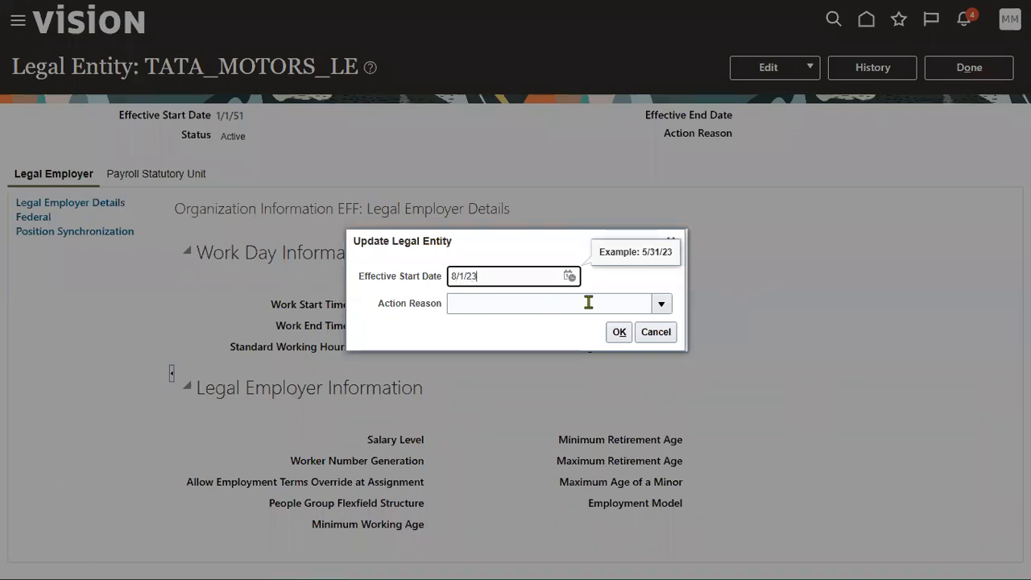
left_click(569, 276)
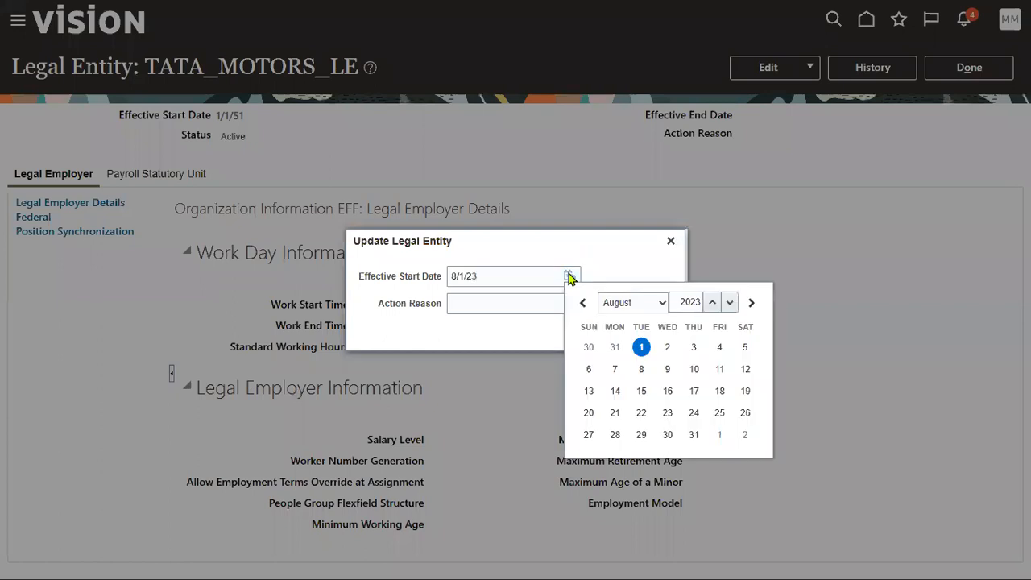
left_click(641, 348)
- Set the update's action reason to Reorganization and open the legal entity for editing
left_click(663, 305)
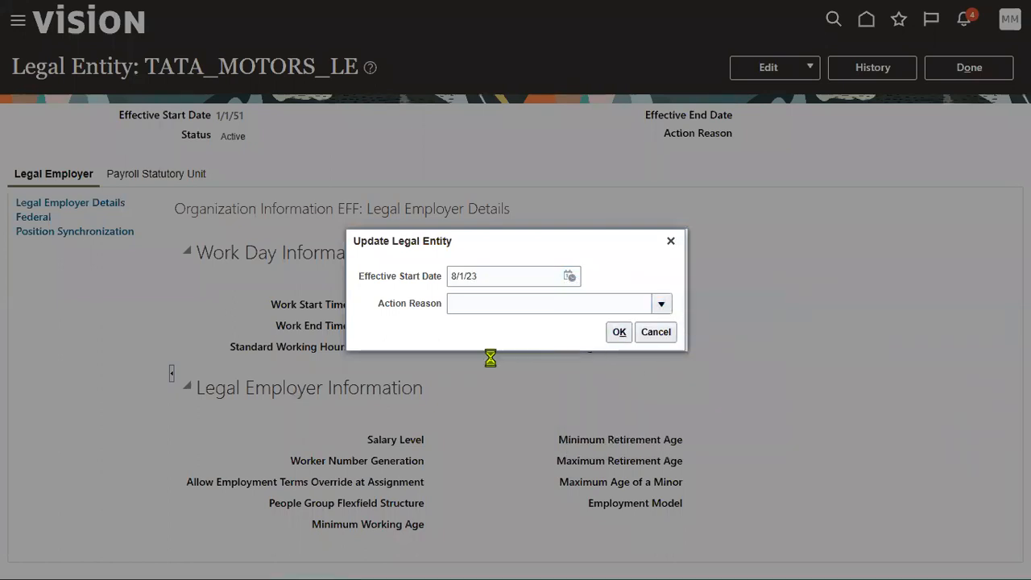
left_click(506, 330)
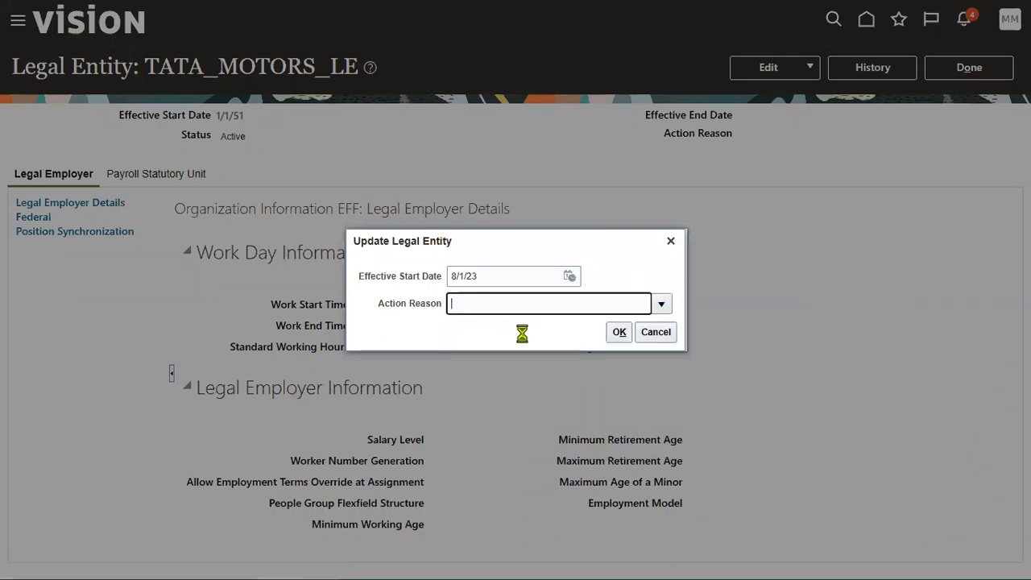
left_click(620, 335)
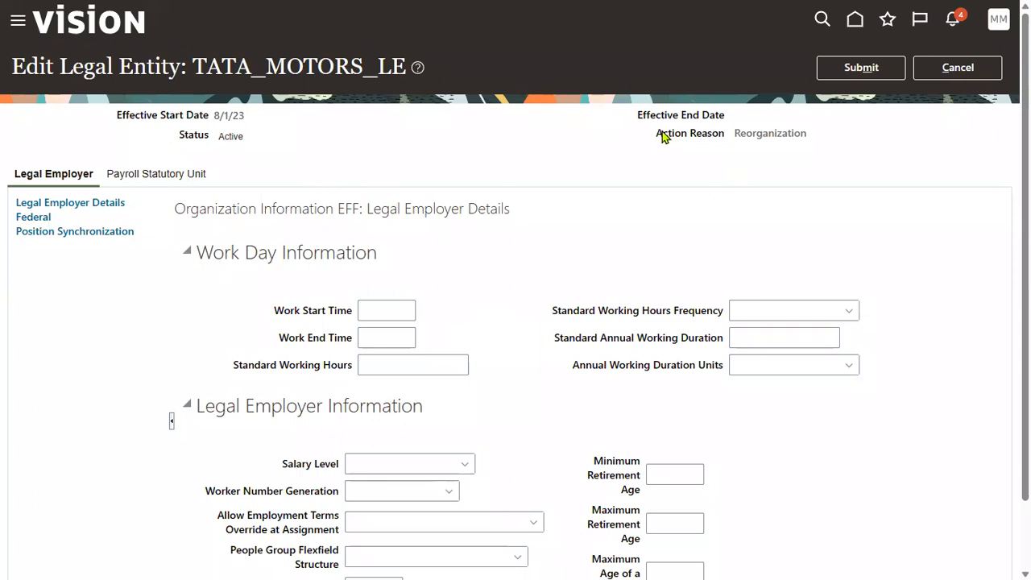
left_click_drag(658, 134, 727, 138)
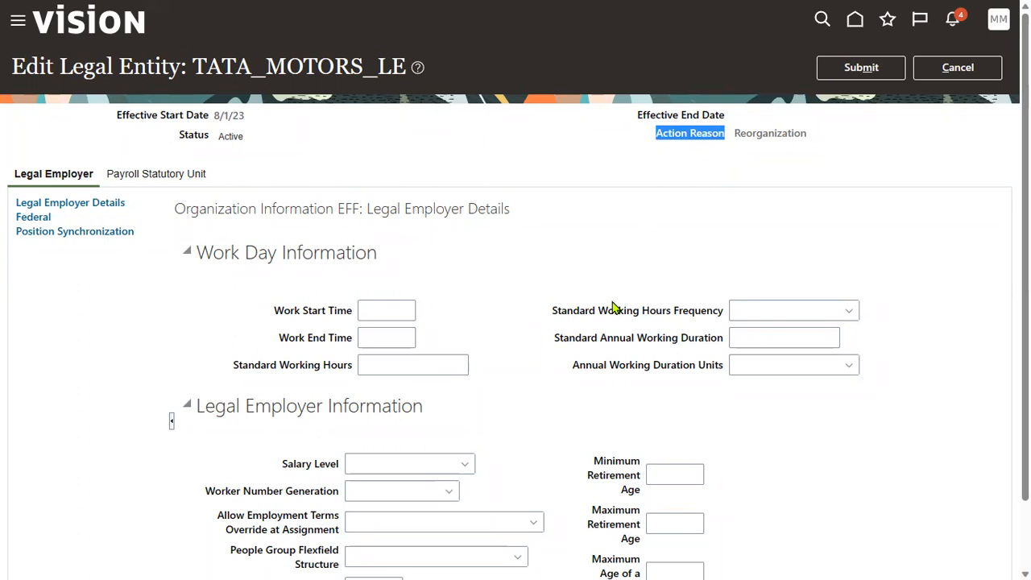
- Set the legal employer's employment model to 3 Tier - Single Employment Terms - Multiple Assignment, submit the update and close the legal entity
scroll(437, 325, "down", 1)
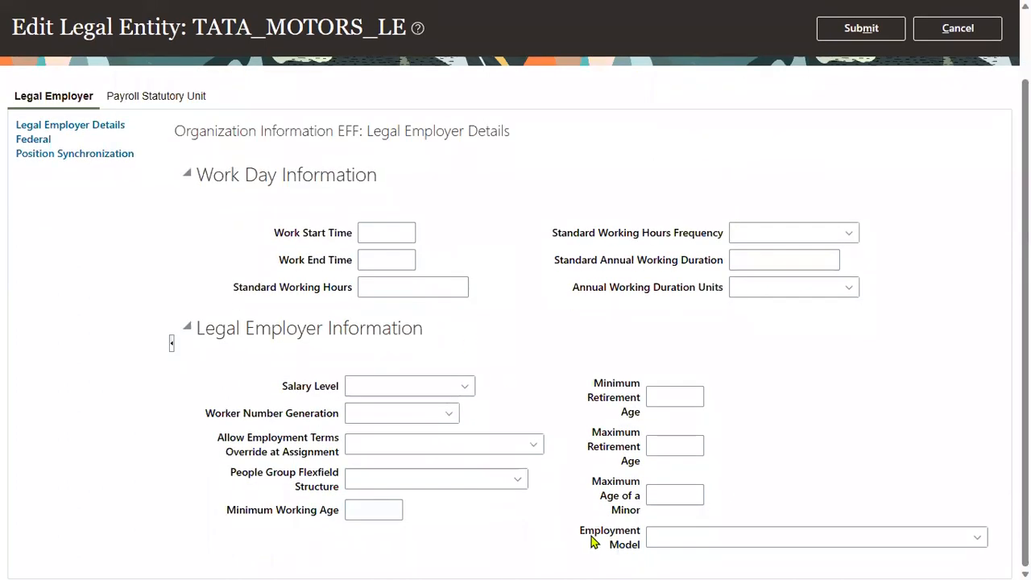
left_click(977, 538)
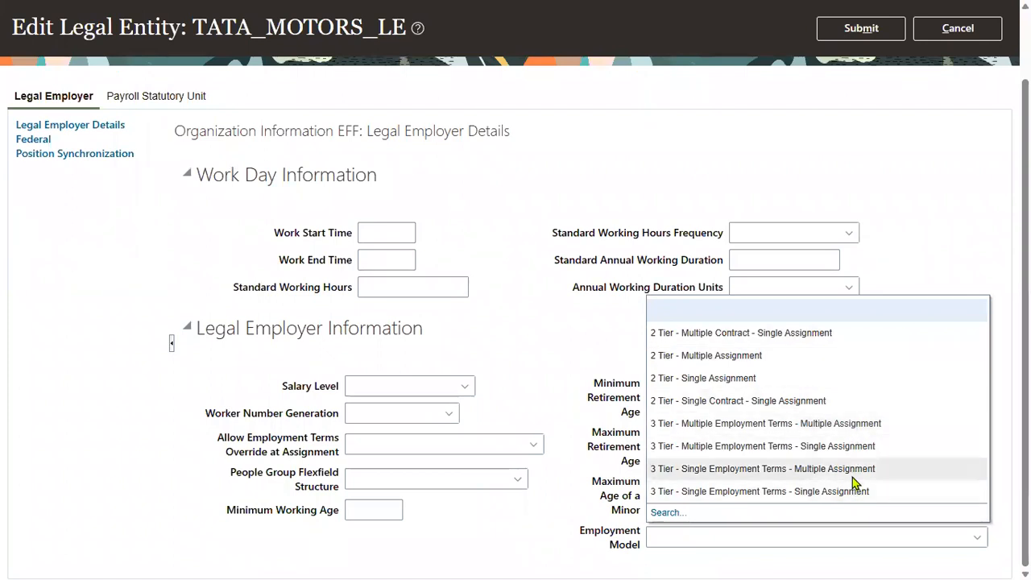
left_click(854, 469)
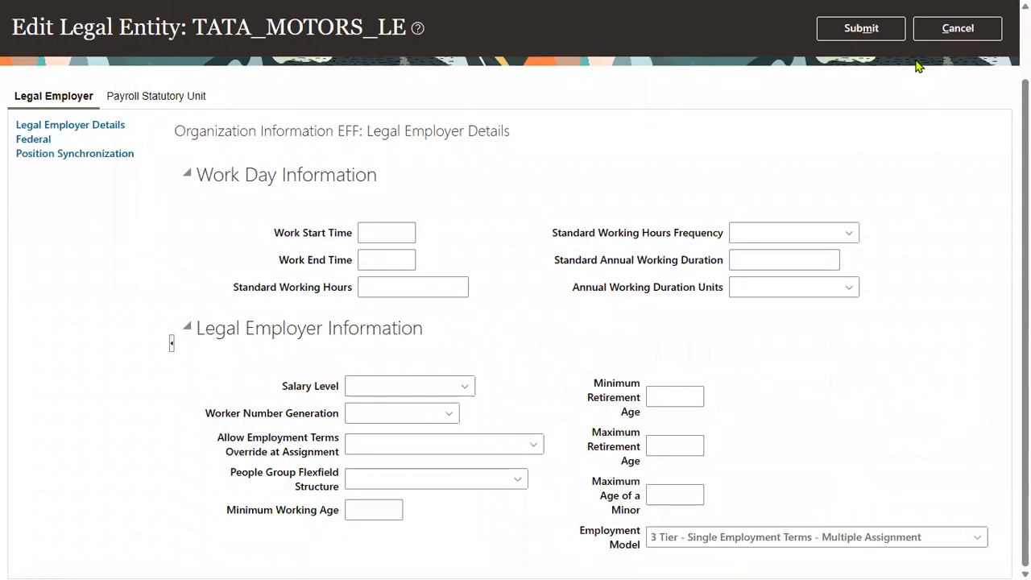
left_click(861, 28)
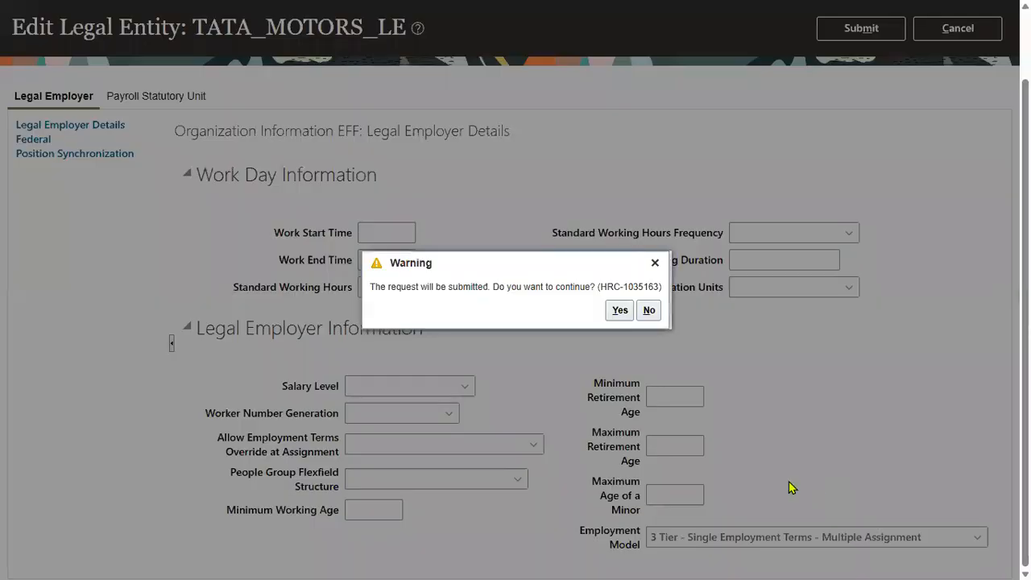
left_click(617, 312)
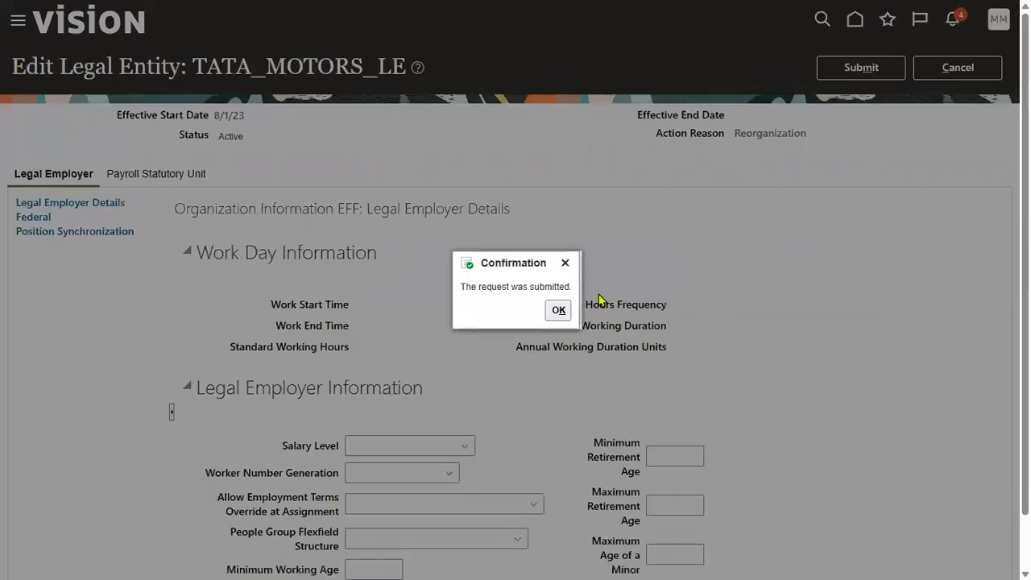
left_click(556, 313)
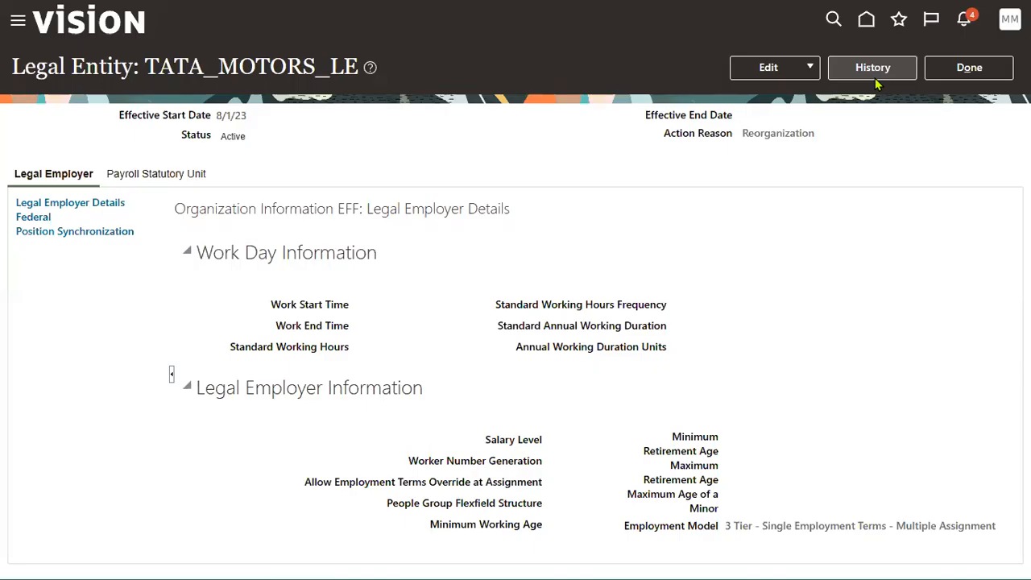
left_click(967, 68)
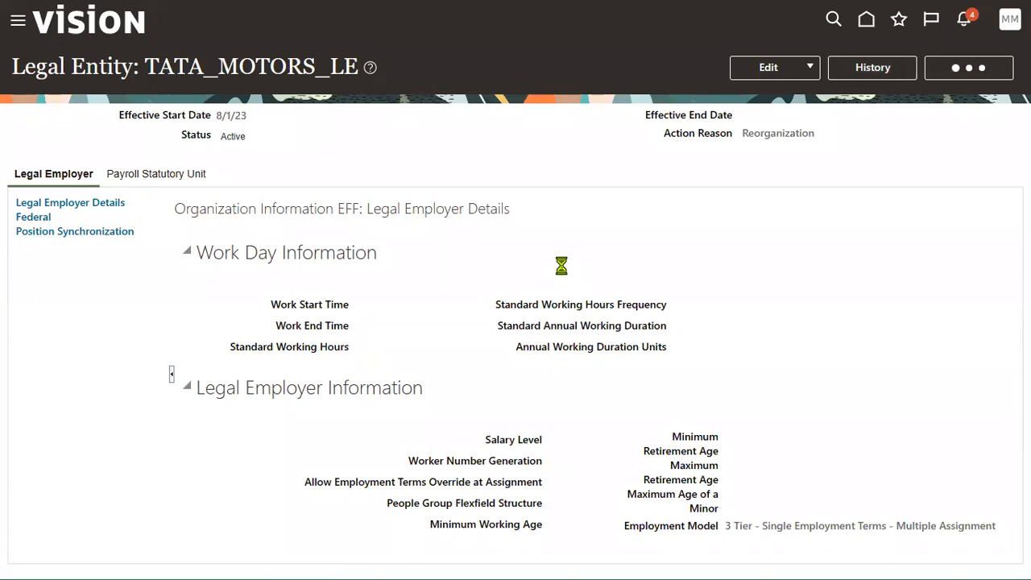
- Start hiring an employee with hire date 8/14/23 and TATA_MOTORS_LE as the legal employer
left_click(16, 20)
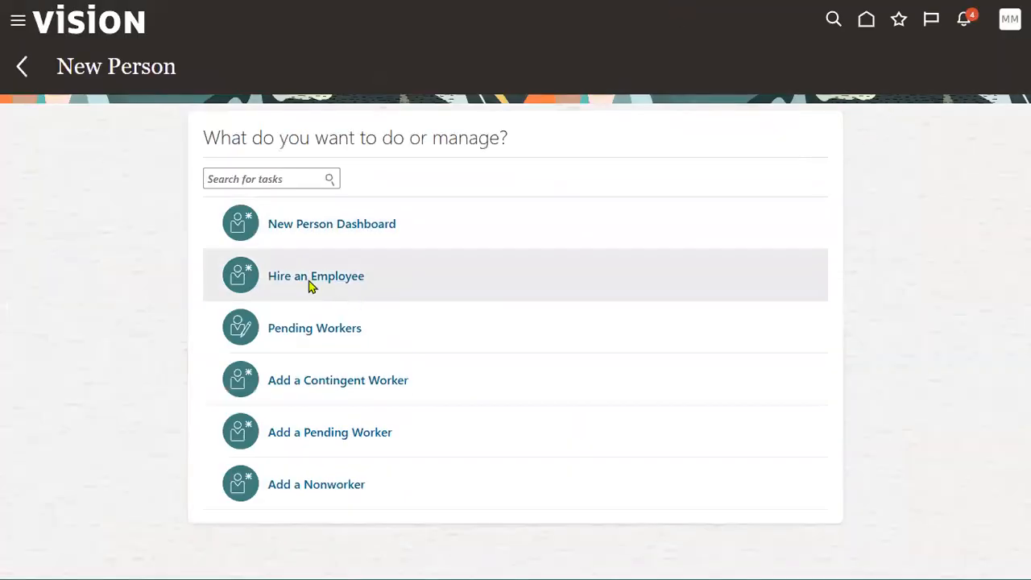
left_click(298, 281)
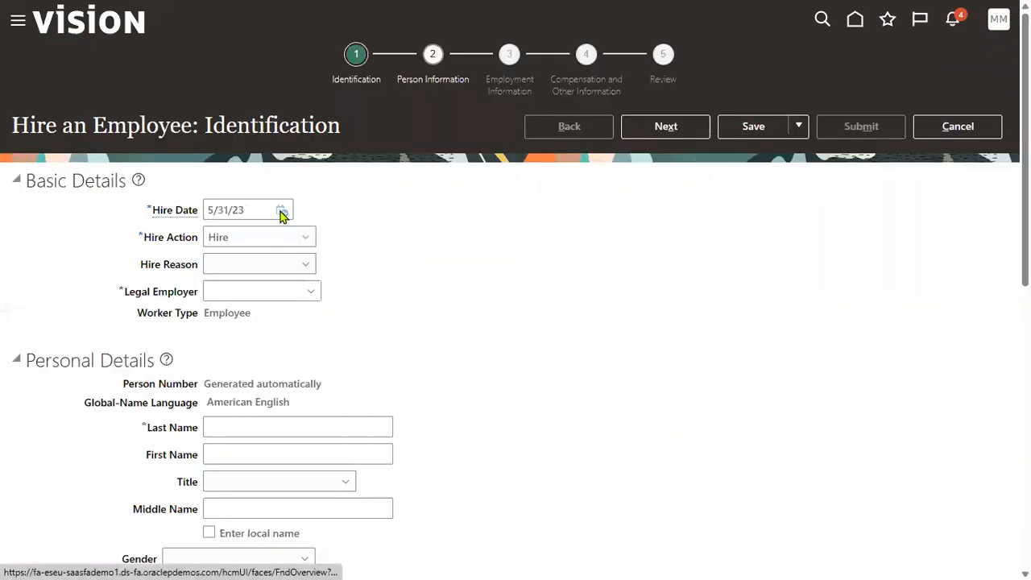
left_click(282, 211)
left_click(366, 237)
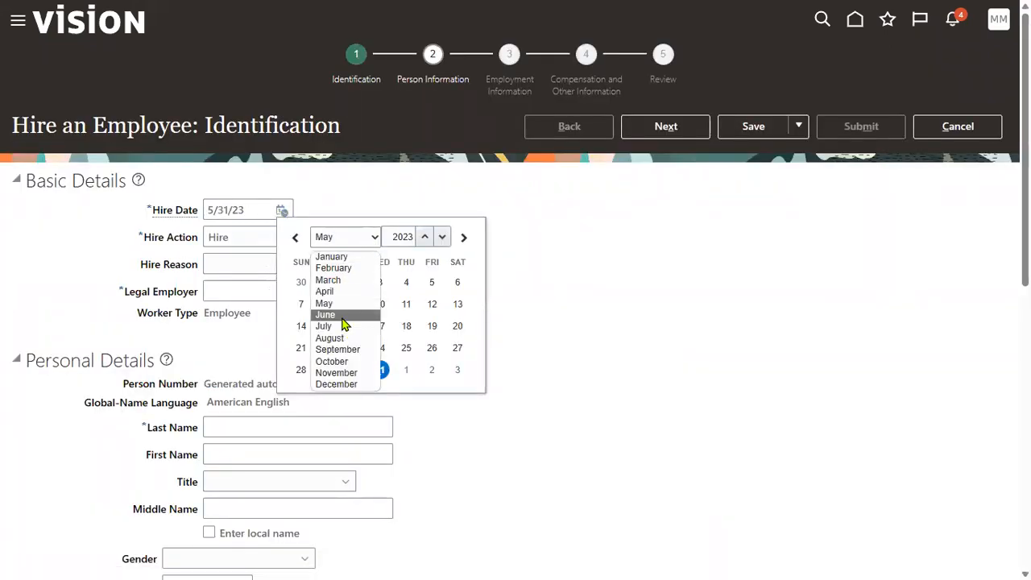
left_click(330, 337)
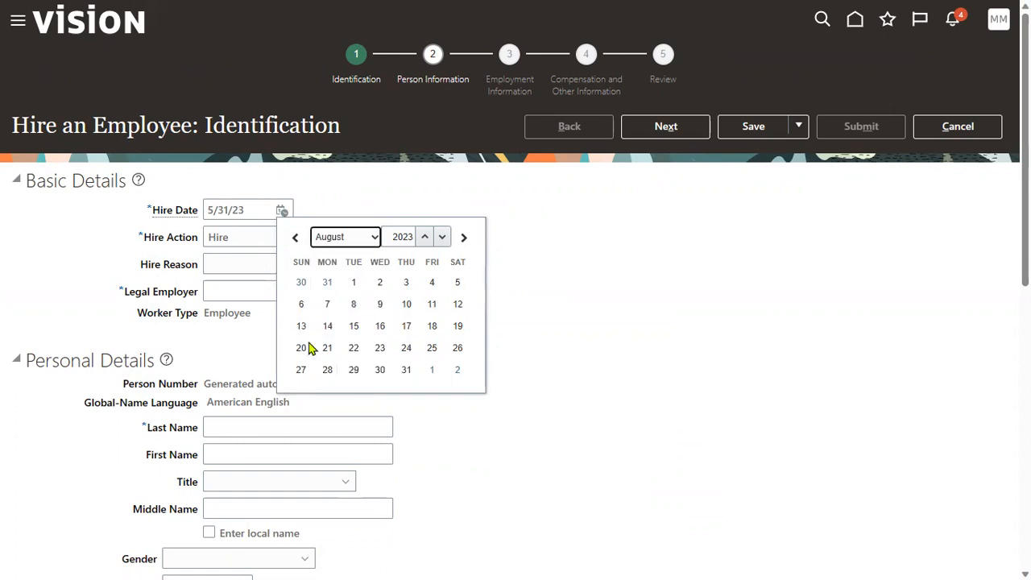
left_click(327, 325)
left_click(232, 291)
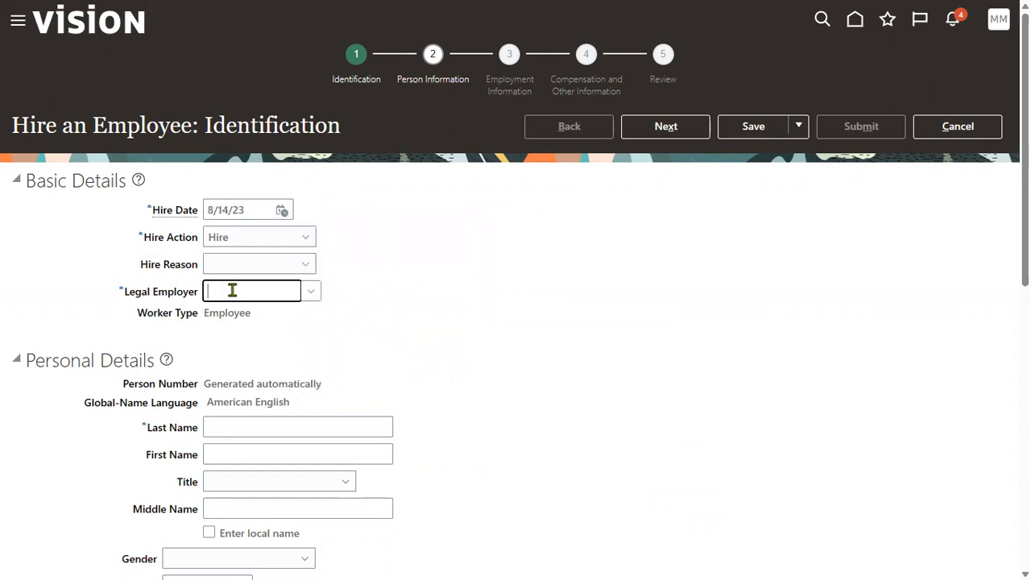
type("TATA")
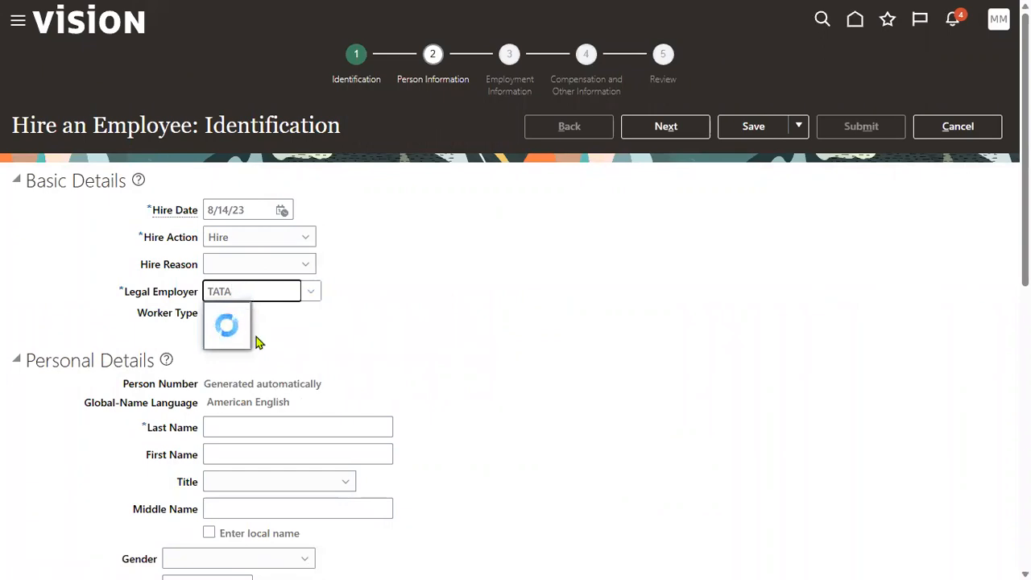
left_click(266, 387)
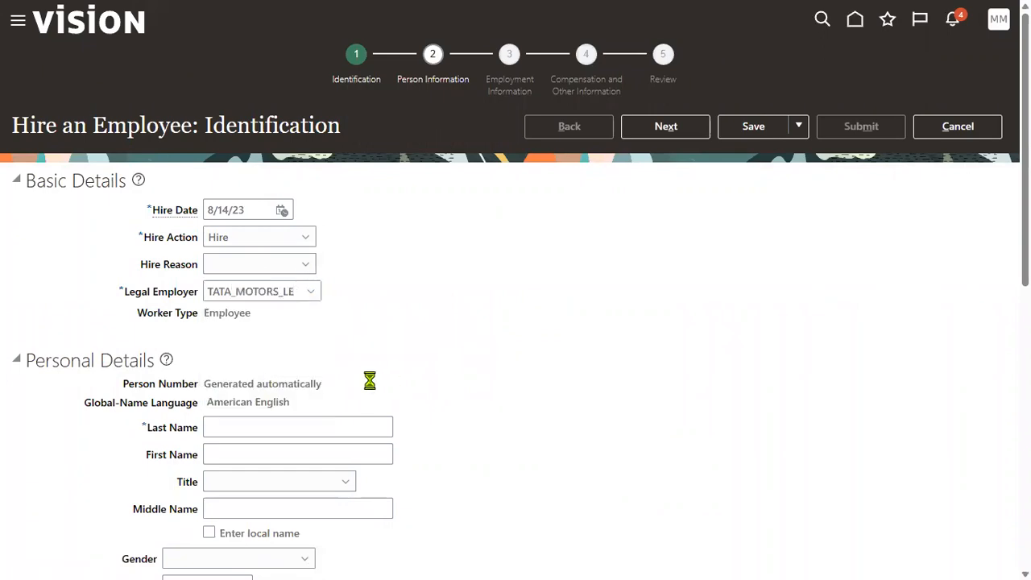
- Enter the employee's last name, first name and date of birth, and set the gender to Male
scroll(355, 418, "down", 1)
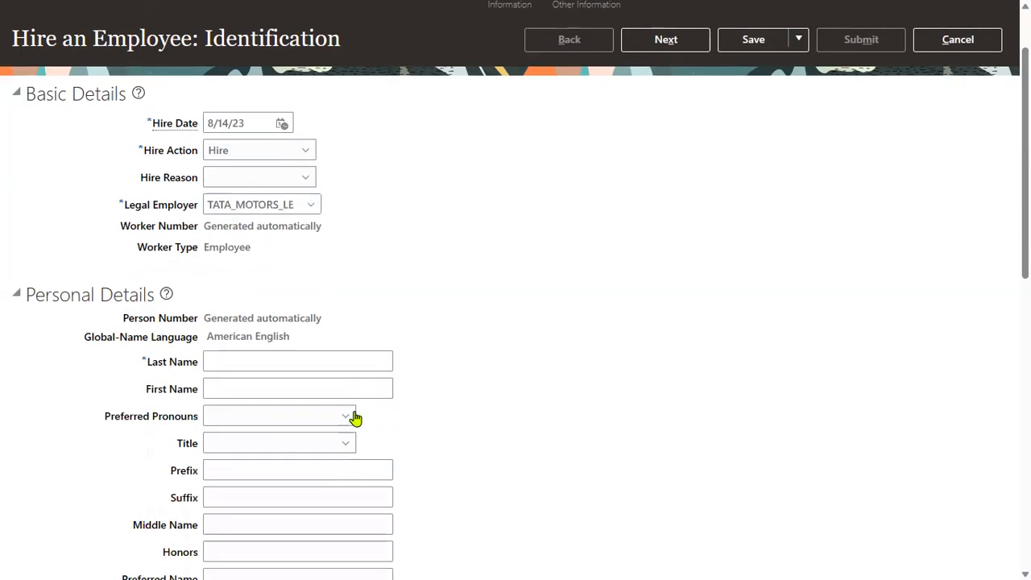
left_click(352, 355)
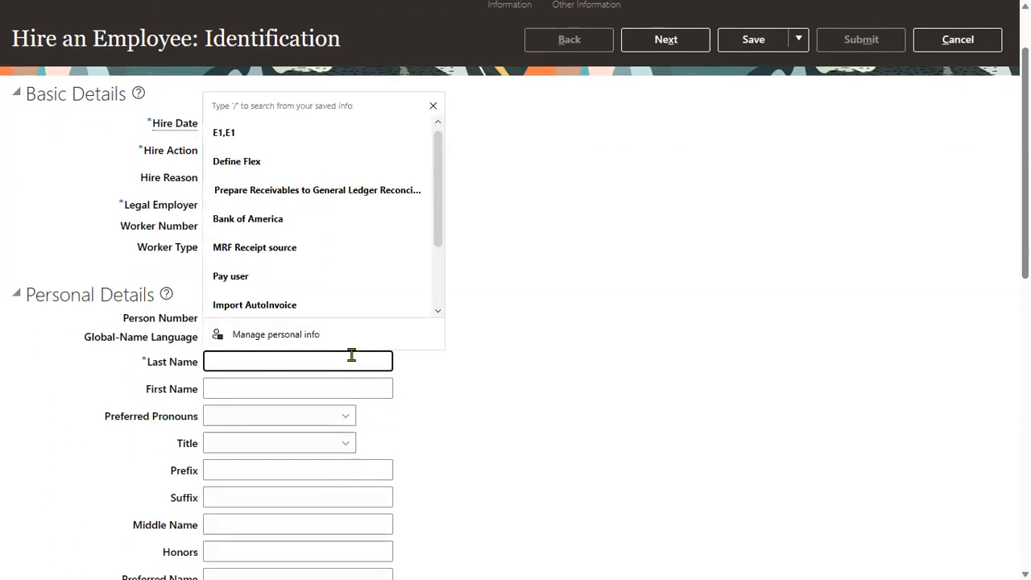
type("Siva")
key("Tab")
key("Tab")
scroll(505, 423, "down", 3)
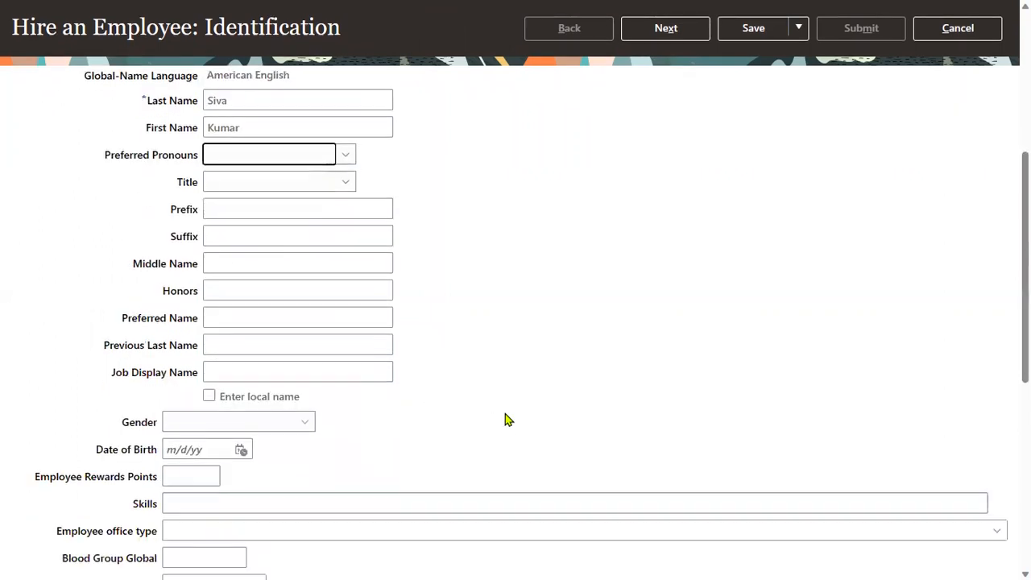
left_click(255, 423)
left_click(190, 481)
left_click(202, 449)
left_click(194, 497)
left_click(383, 449)
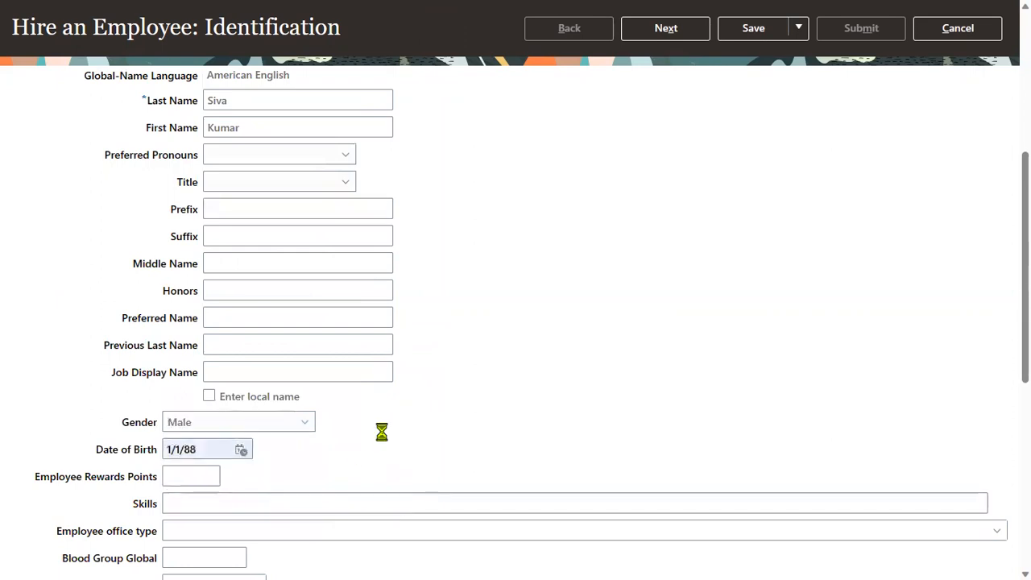
- Fill the required fields with SDFSD for ABC, Branch Office for MK EMP Office and Banglore for EMP OFF Location
scroll(378, 434, "down", 2)
scroll(298, 433, "down", 2)
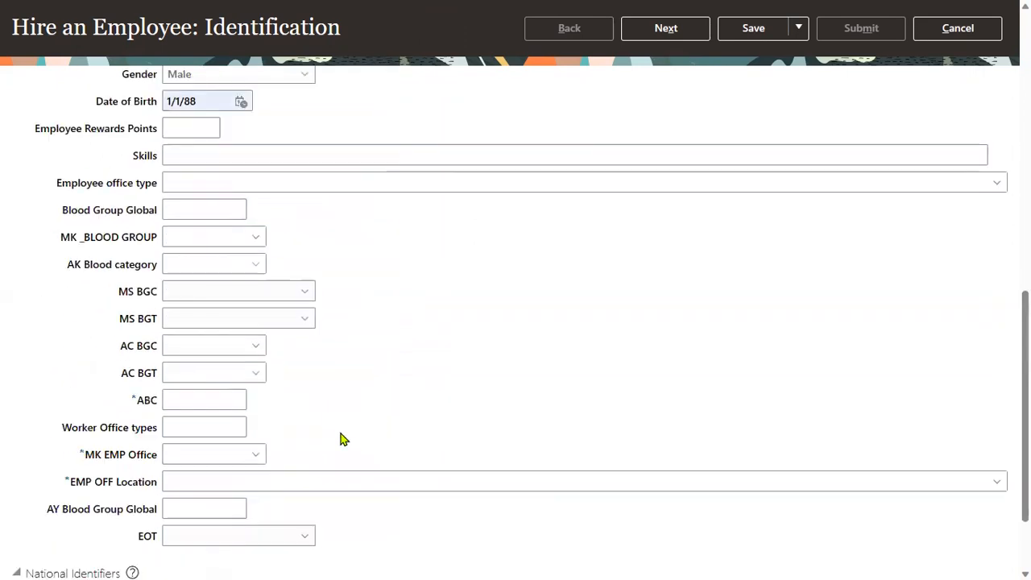
left_click(232, 402)
type("SDFSD")
left_click(260, 456)
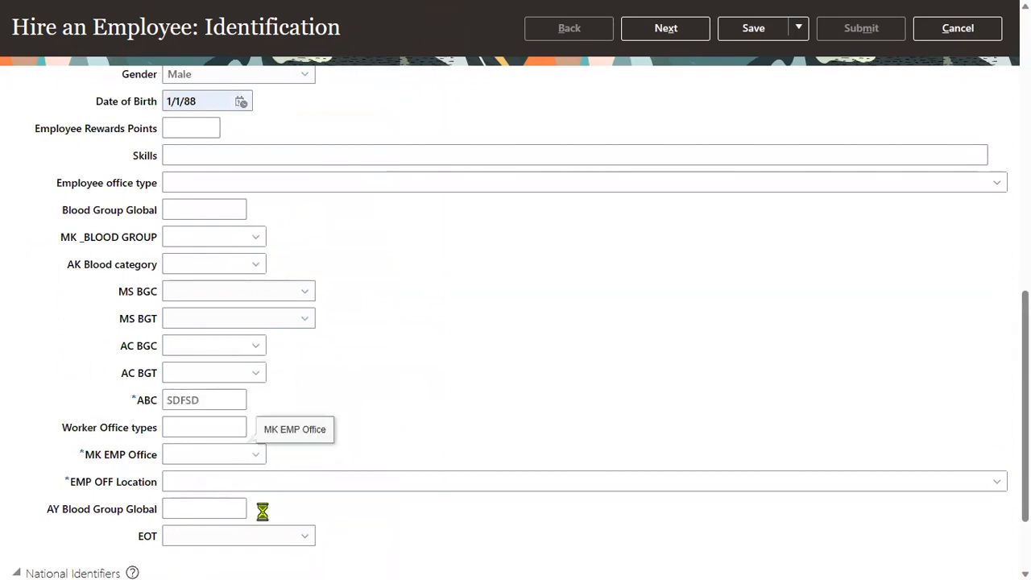
left_click(271, 488)
left_click(997, 482)
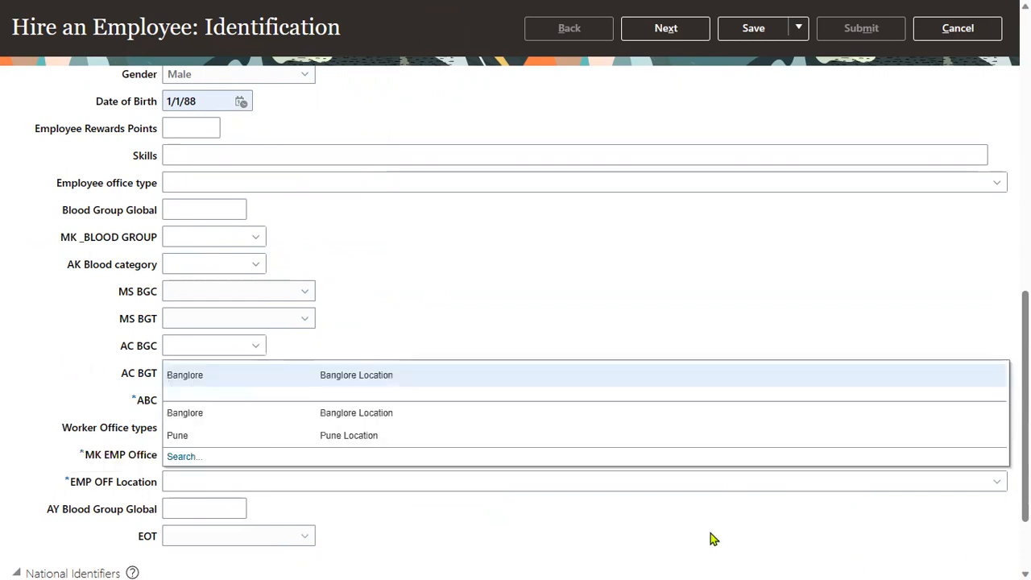
left_click(441, 377)
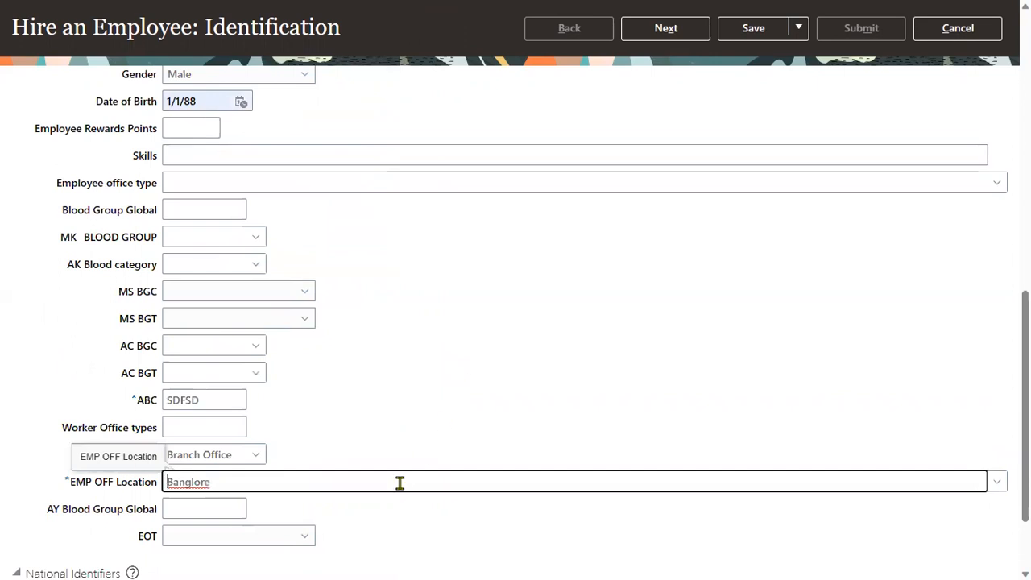
- Add a United States national identifier of type Social Security Number with the employee's ID number, and continue to Person Information
scroll(398, 483, "down", 2)
left_click(132, 492)
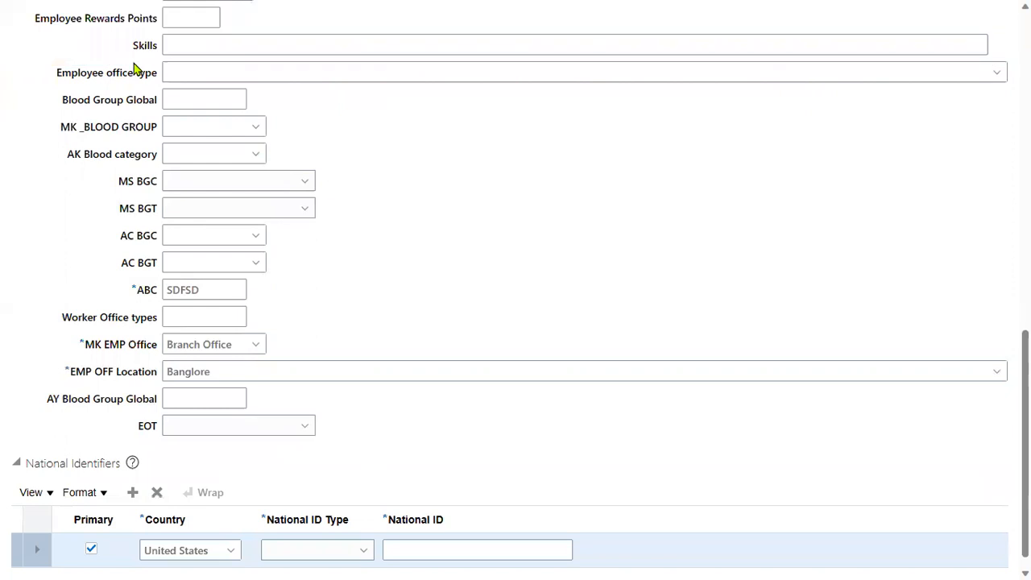
left_click(359, 551)
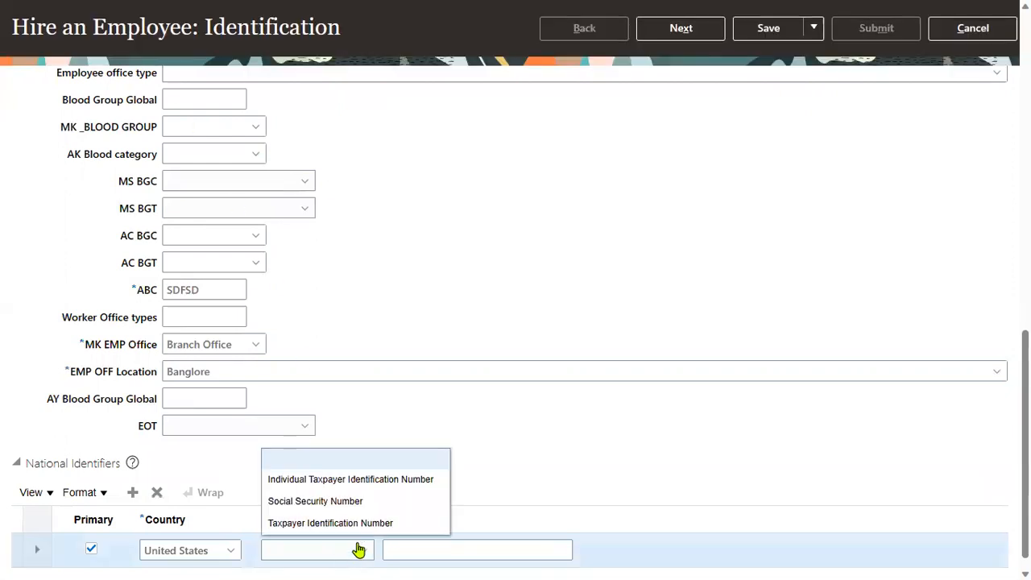
left_click(345, 501)
left_click(408, 550)
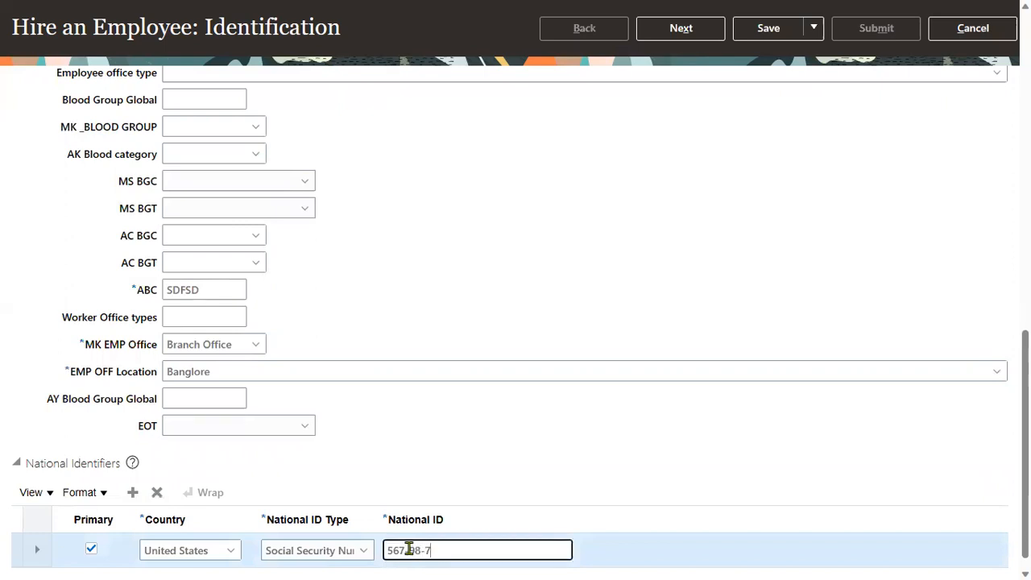
left_click(597, 292)
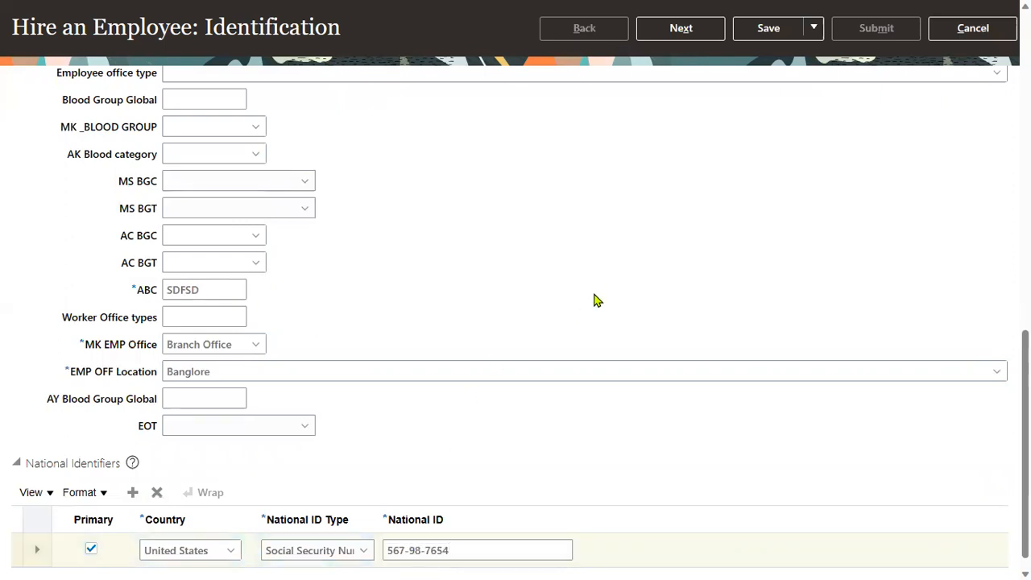
scroll(592, 300, "up", 15)
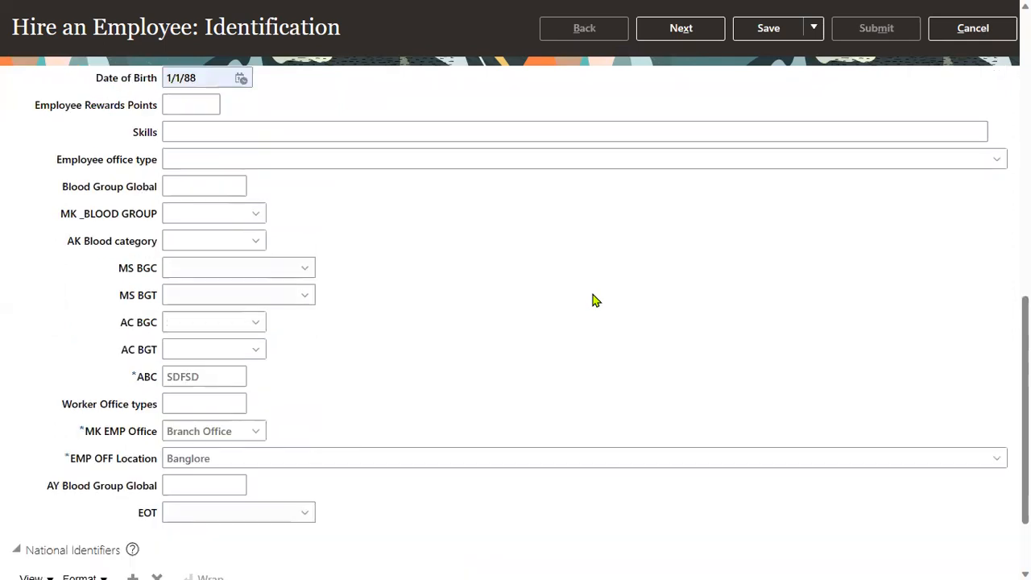
left_click(680, 130)
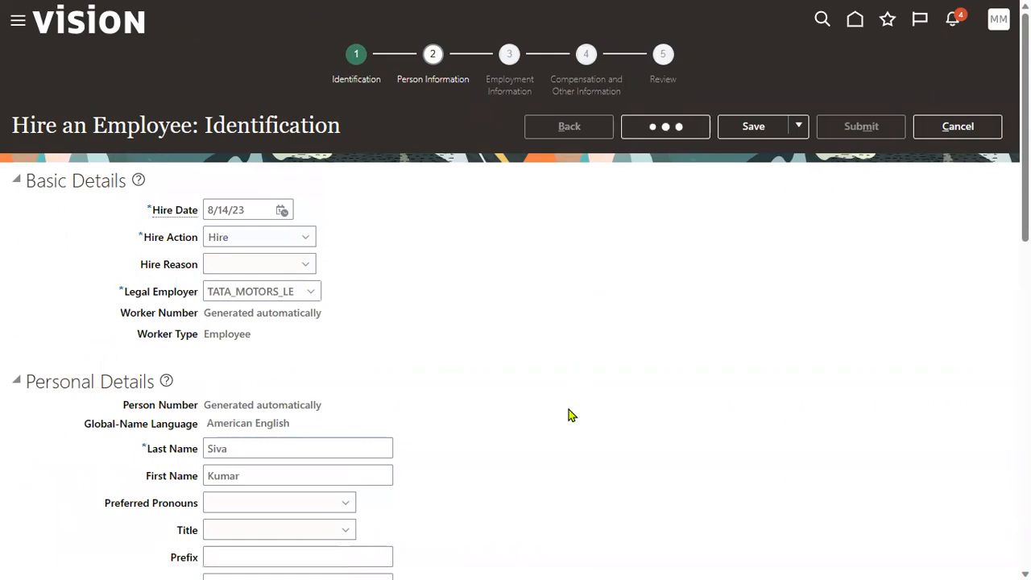
- Fill in the employee's home address line and ZIP code location, and continue to Employment Information
left_click(275, 352)
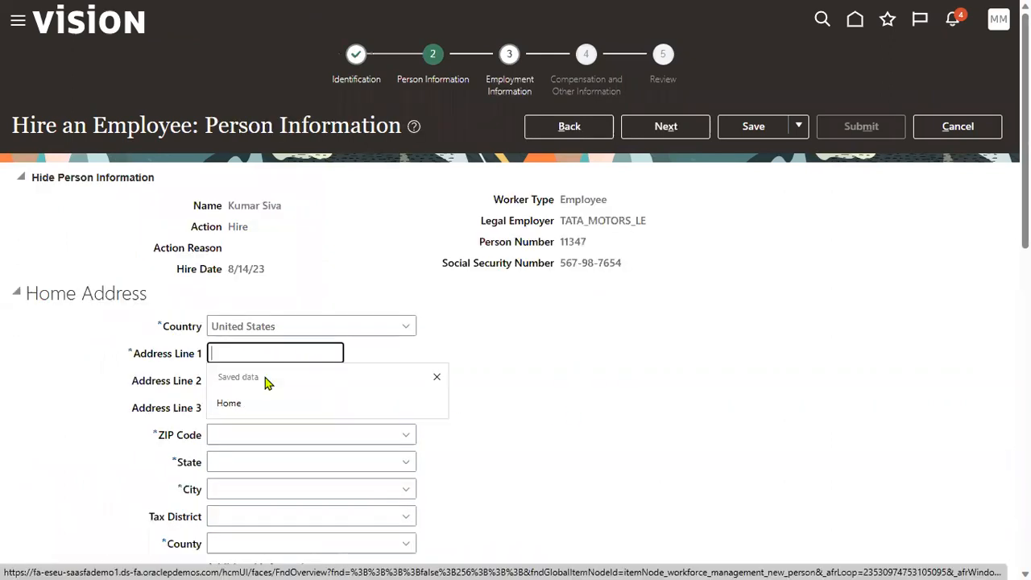
left_click(246, 404)
left_click(239, 435)
left_click(236, 483)
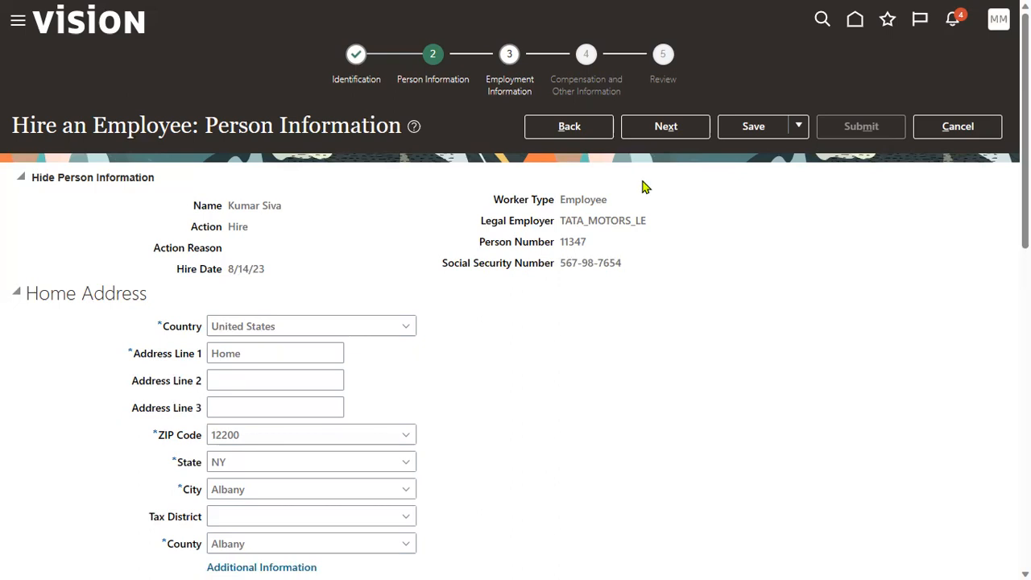
left_click(651, 131)
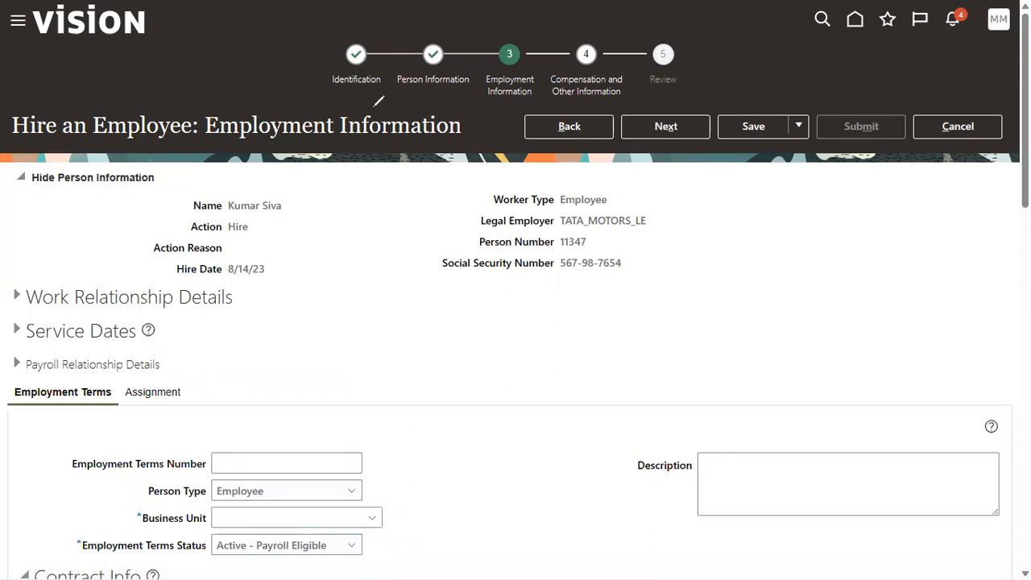
mouse_move(19, 279)
left_mouse_down()
mouse_move(66, 304)
mouse_move(212, 314)
left_mouse_up()
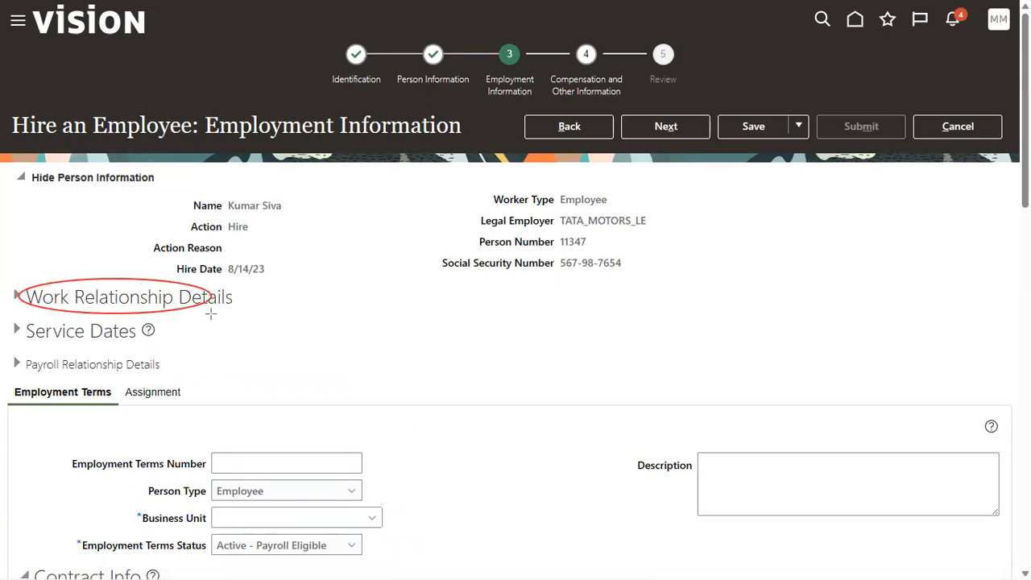
left_click_drag(649, 216, 685, 235)
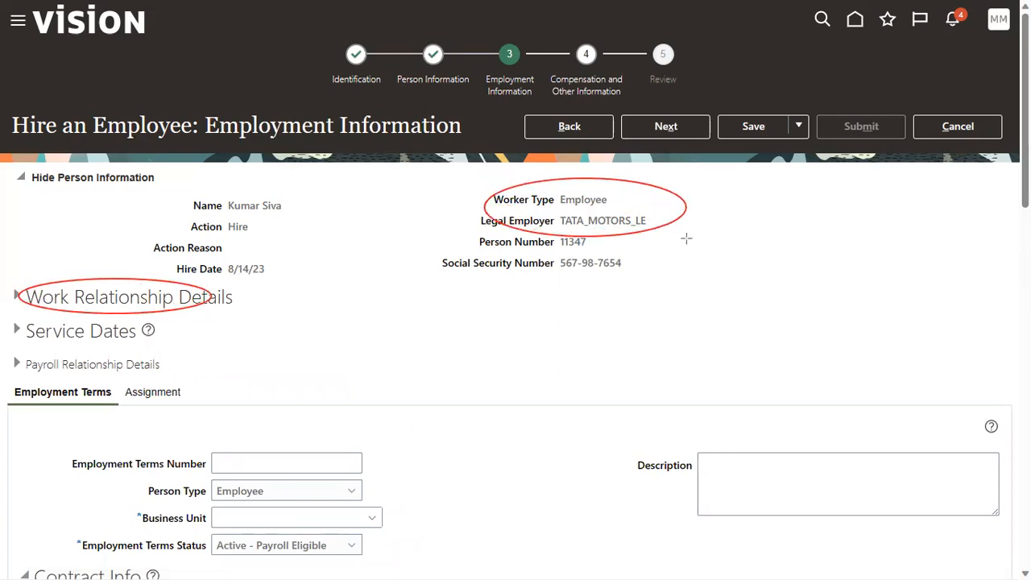
mouse_move(12, 382)
left_mouse_down()
mouse_move(40, 404)
mouse_move(90, 412)
mouse_move(163, 402)
mouse_move(188, 411)
left_mouse_up()
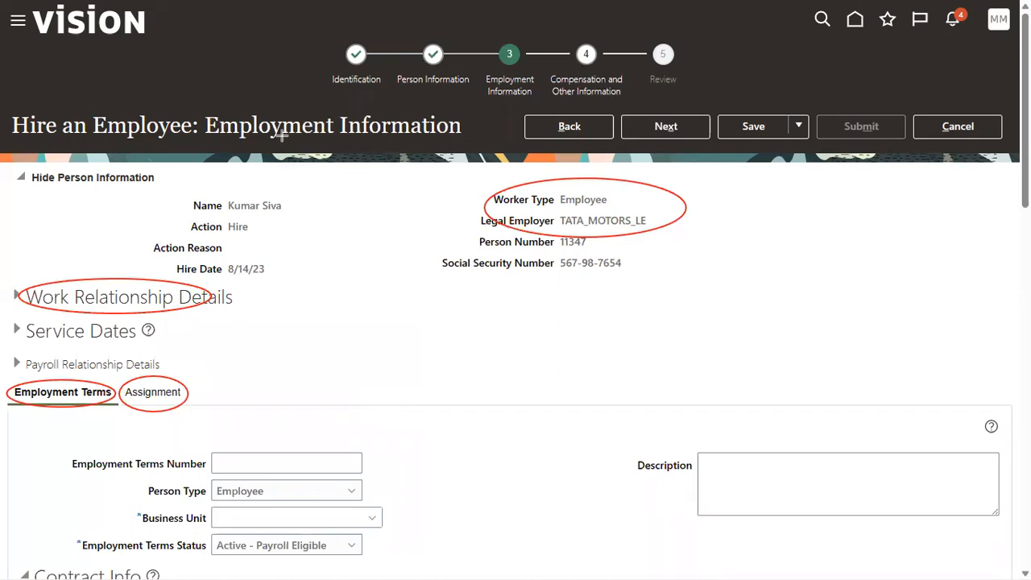
left_click(662, 216)
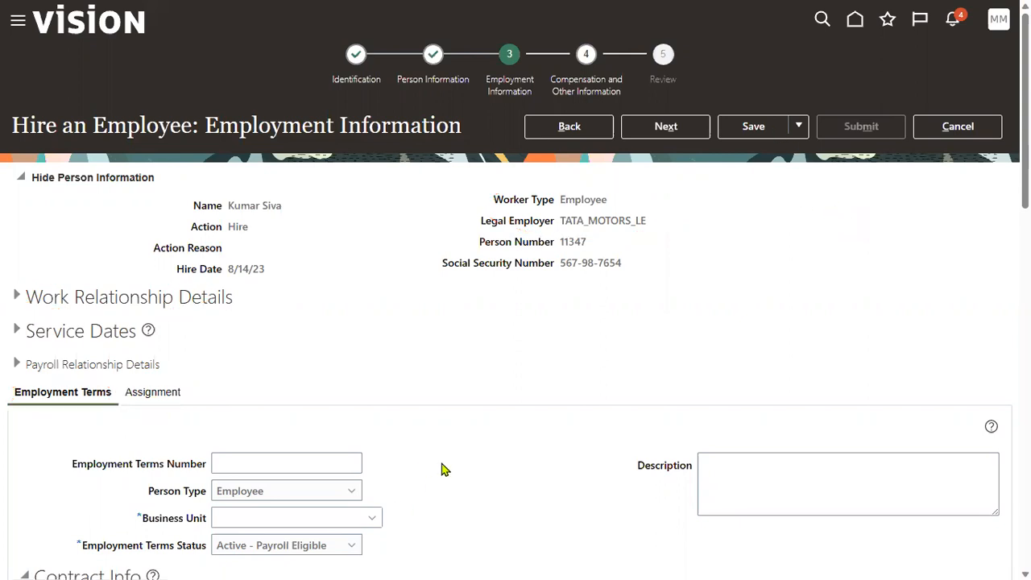
- In the employment terms' contract info, set the type to Faculty and the initial duration to 8 Months
scroll(442, 470, "down", 3)
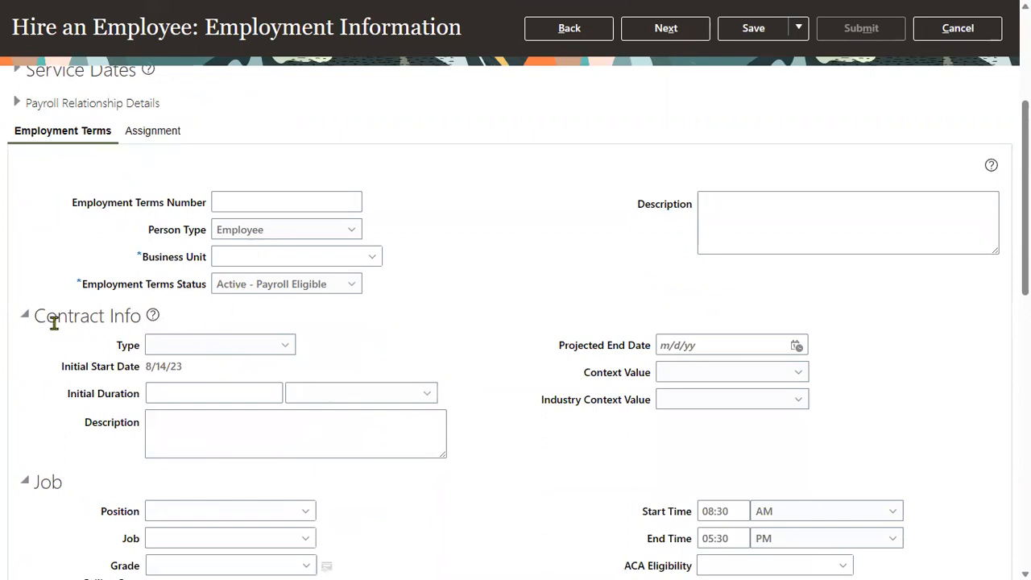
left_click_drag(46, 314, 81, 316)
left_click(285, 348)
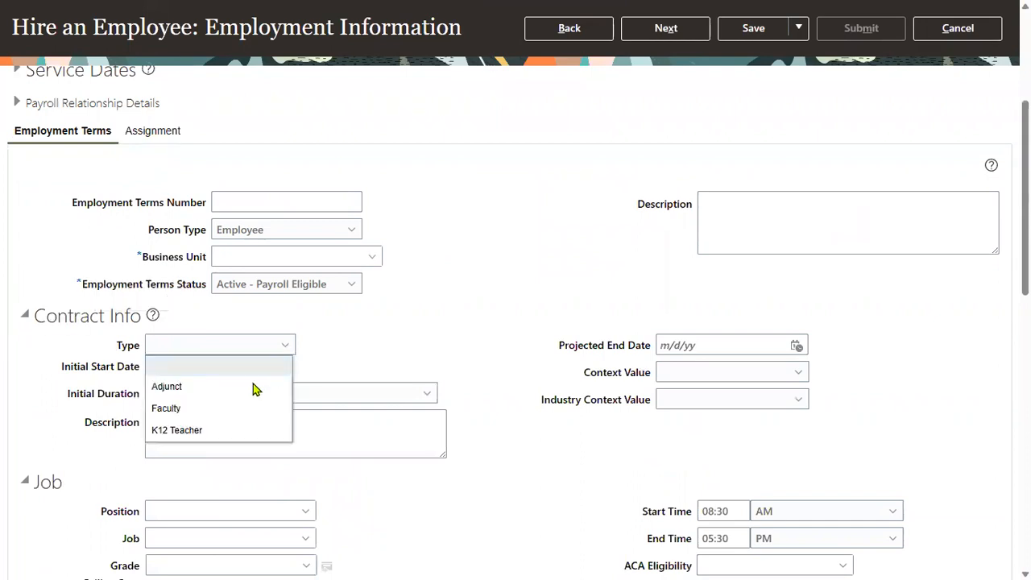
left_click(239, 415)
left_click(219, 392)
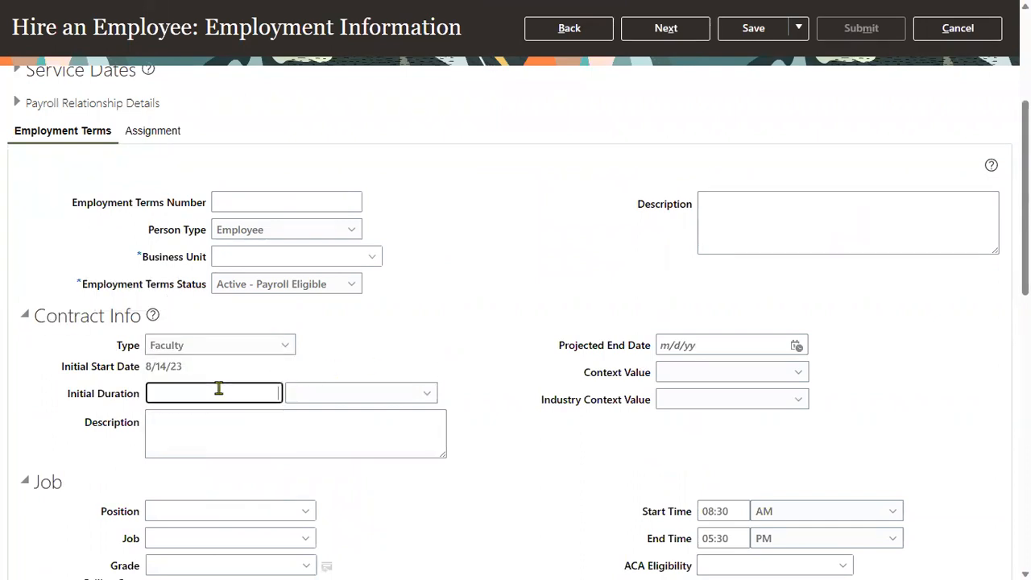
type("8")
left_click(425, 393)
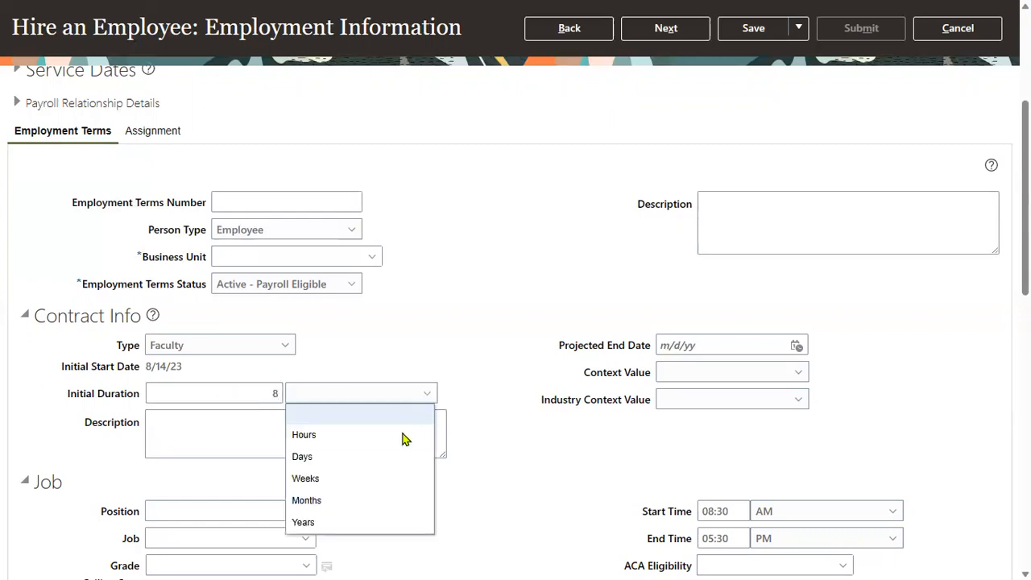
left_click(358, 498)
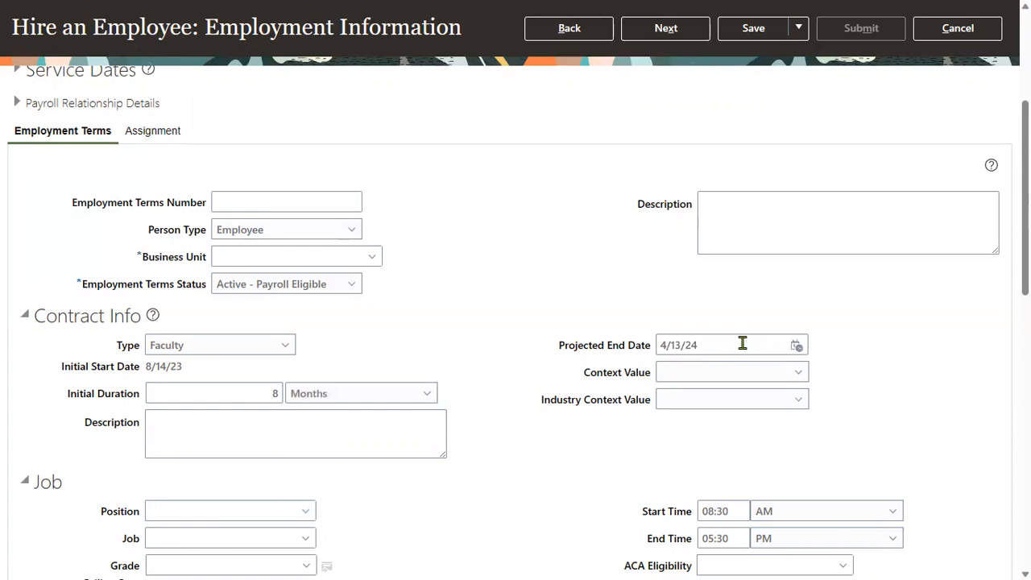
- Set the employment terms' job to Safety Technician and choose a location matching "head"
scroll(266, 467, "down", 3)
left_click(185, 277)
type("Sa")
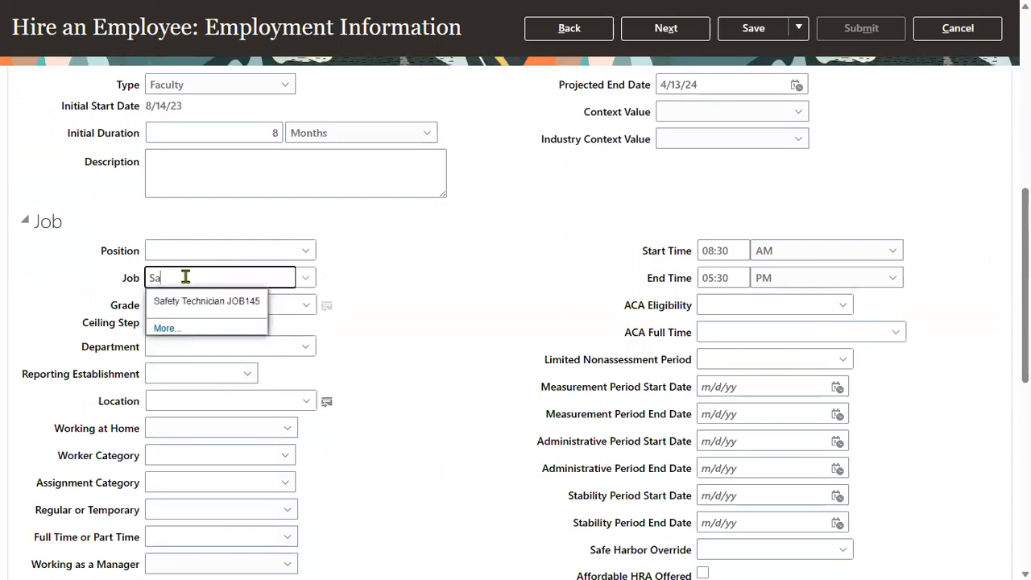
left_click(205, 300)
left_click(184, 400)
type("head")
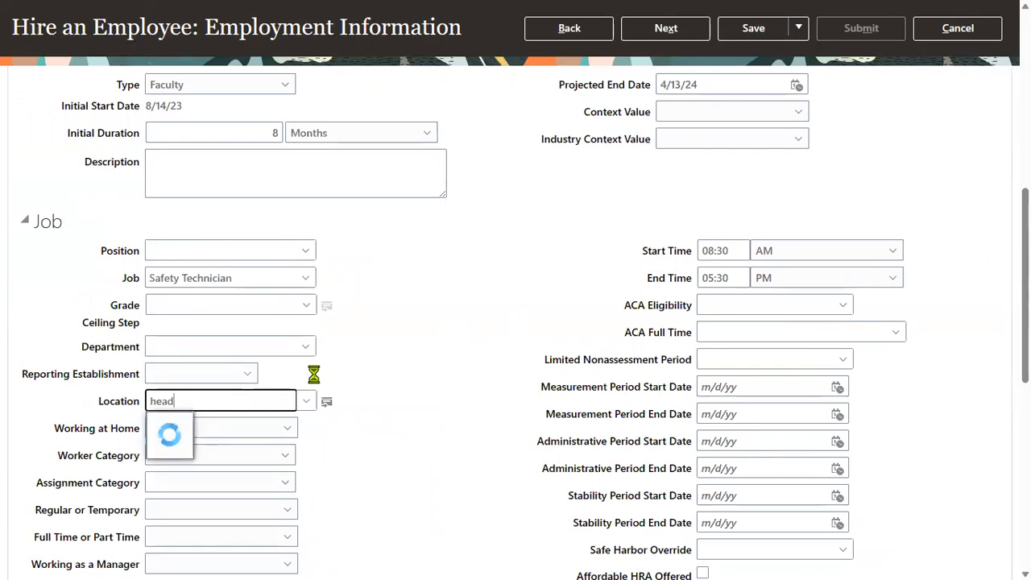
left_click(290, 419)
- Set the employment terms' required business unit to TATA_MOTORS_BU
scroll(554, 293, "up", 3)
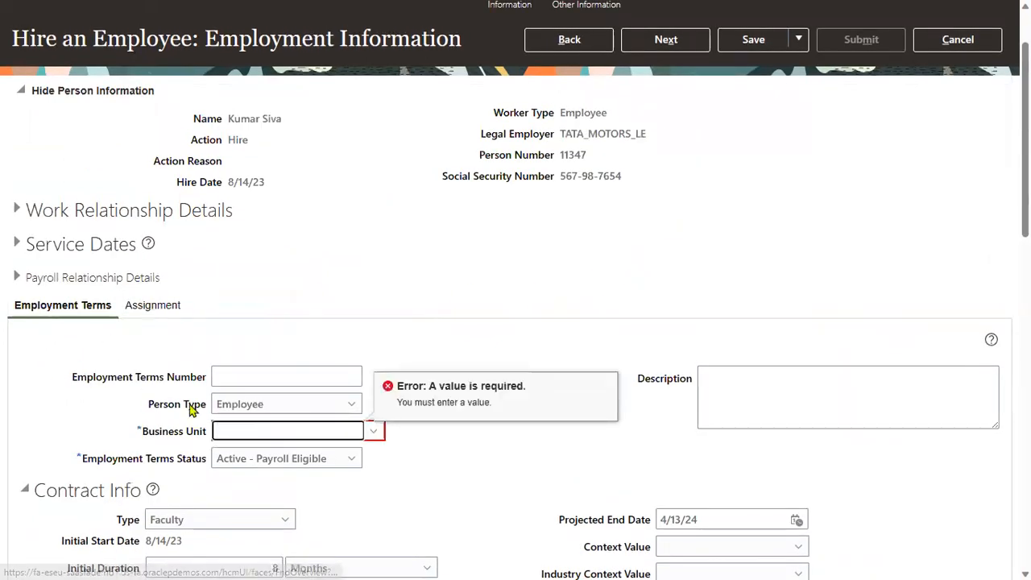
type("TATA M")
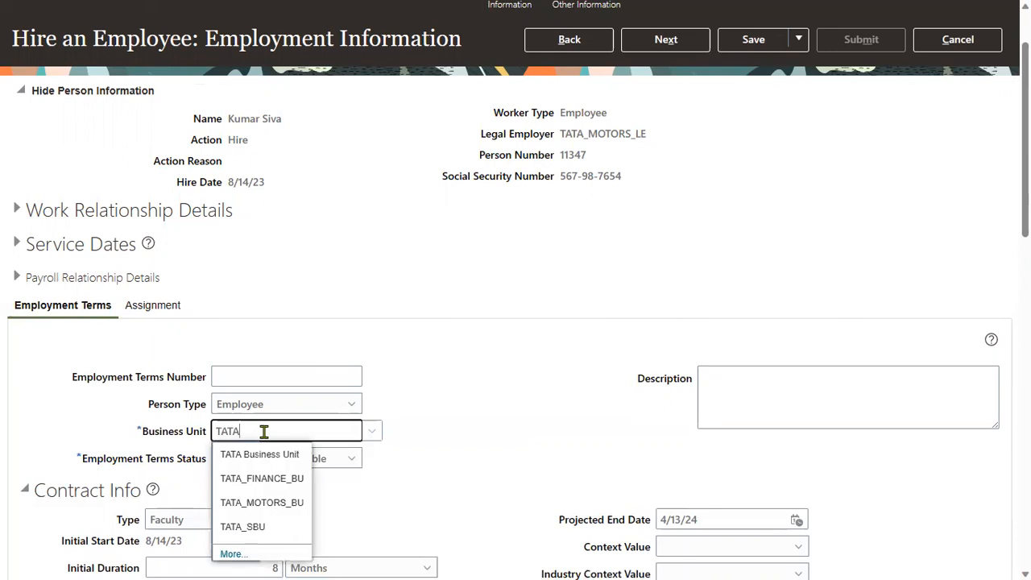
left_click(265, 502)
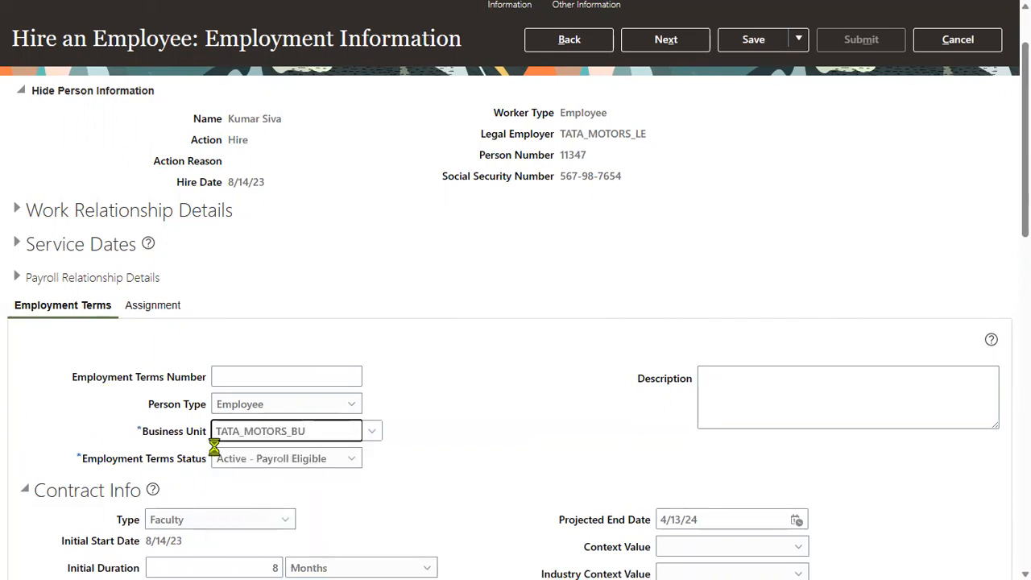
left_click(566, 413)
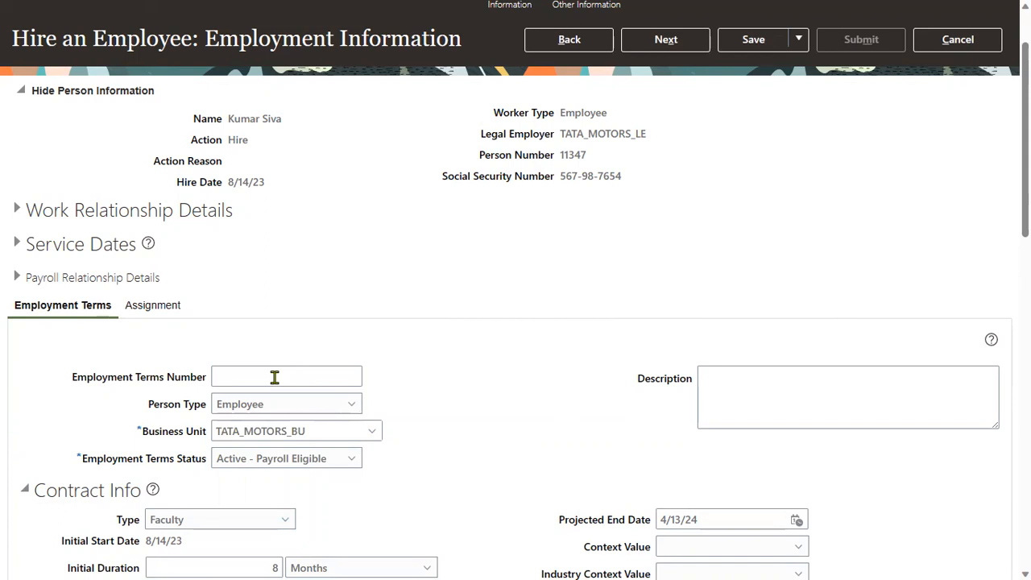
- Continue past Employment Information and Compensation and Other Information to the hire's Review stage
double_click(689, 58)
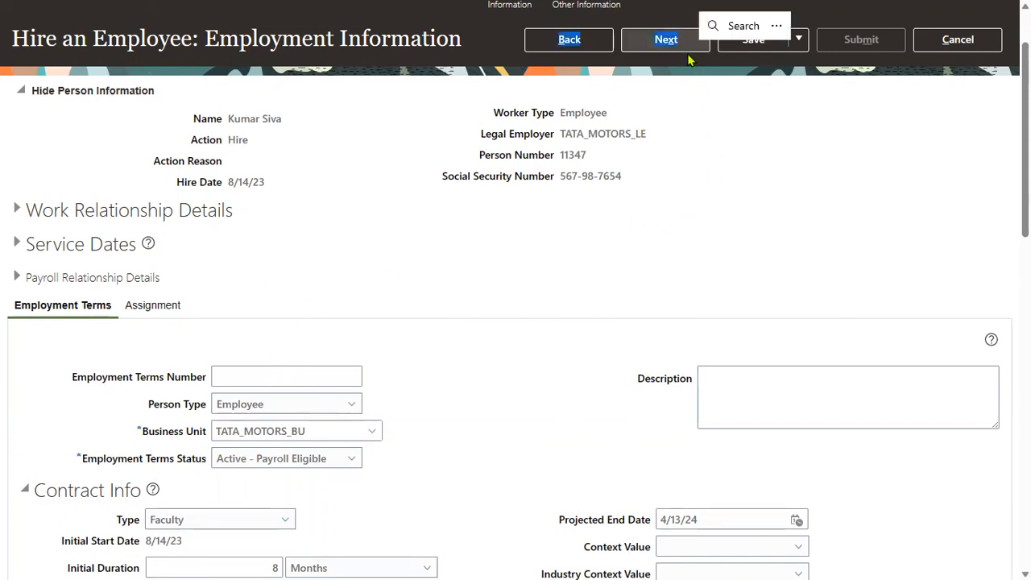
left_click(691, 41)
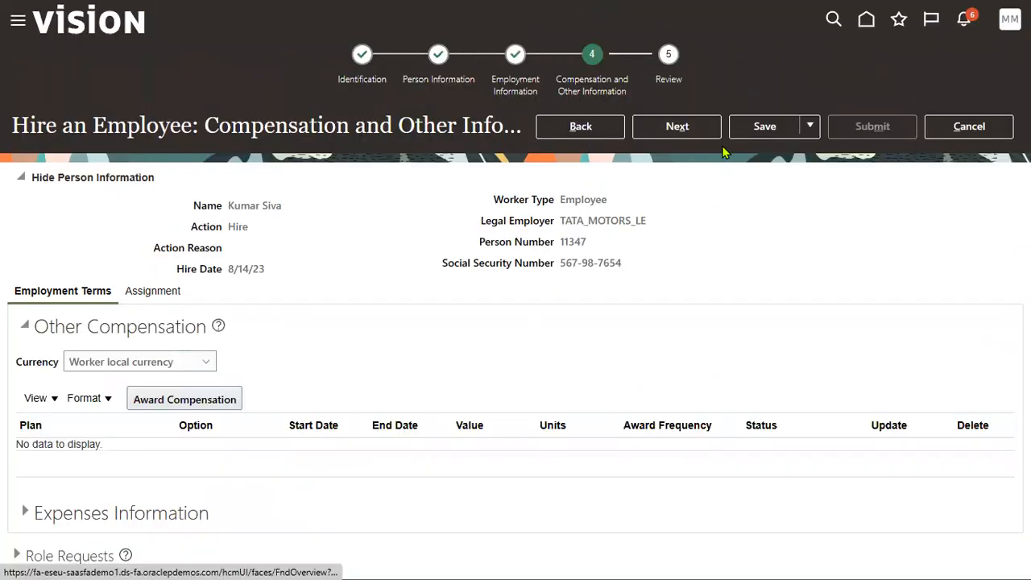
left_click(687, 135)
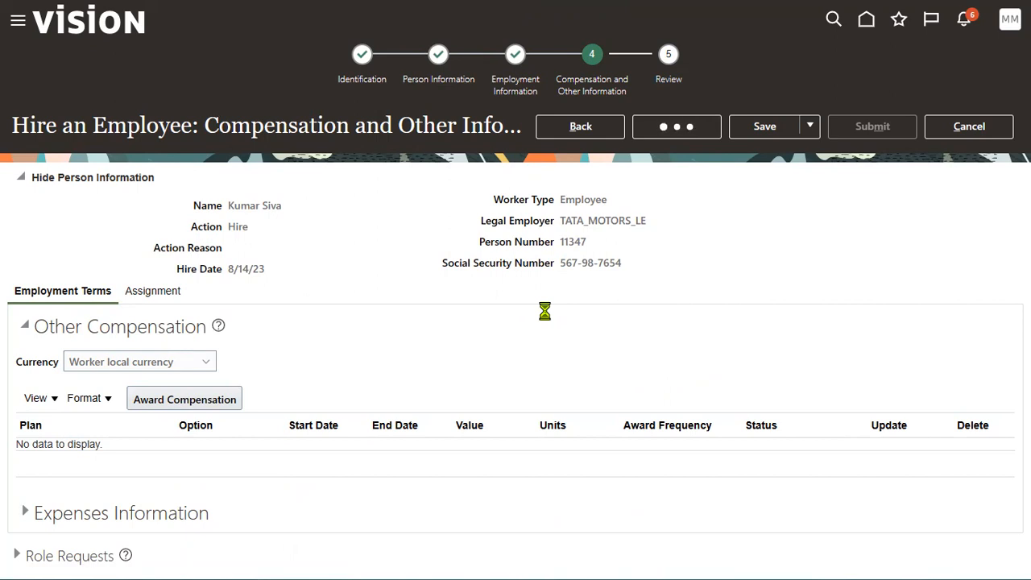
- Switch to the Notepad++ notes, highlight the Employement Terms label, and return to the hire in the browser
key("alt+Tab")
key("alt+Tab")
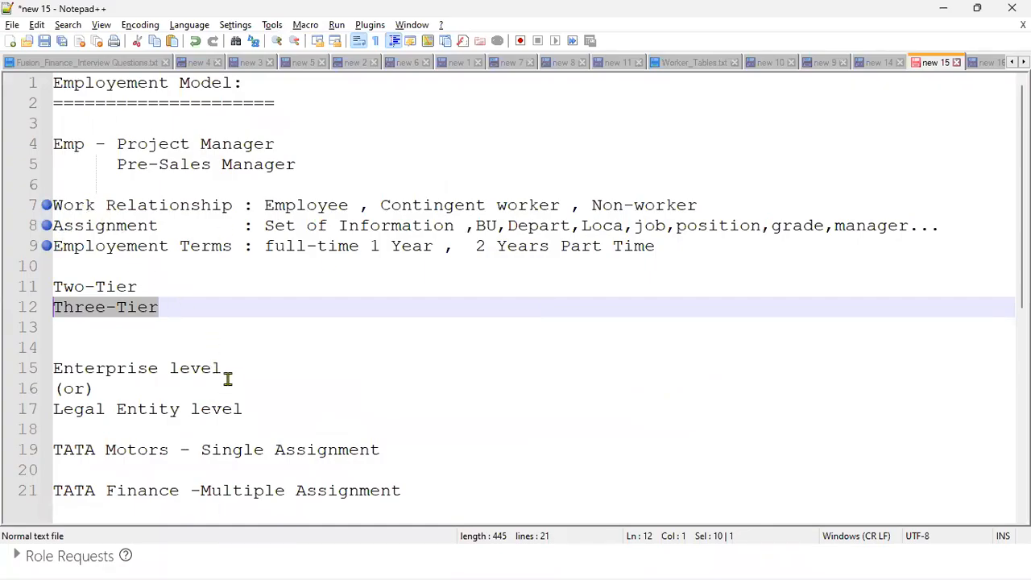
left_click_drag(249, 246, 47, 245)
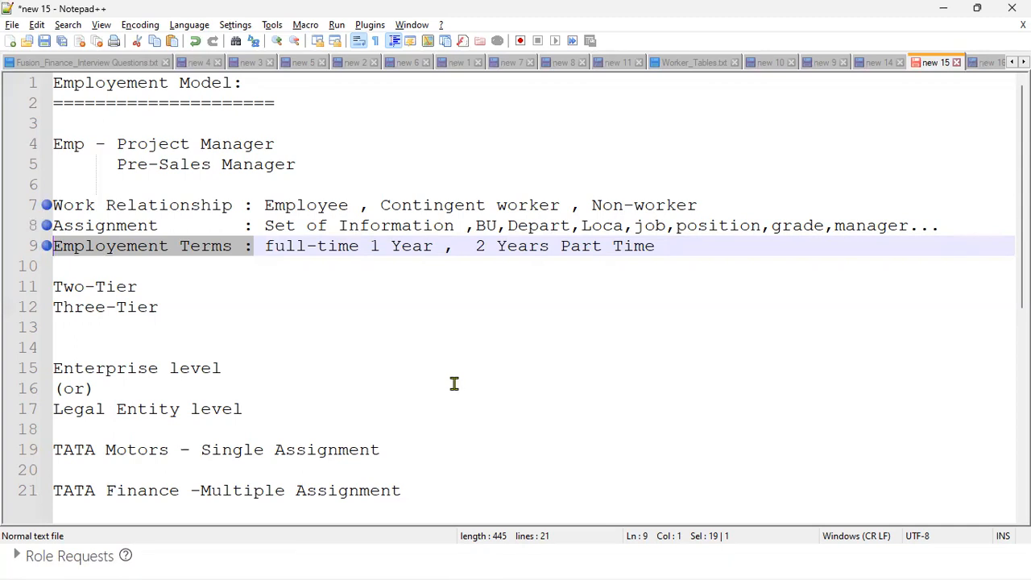
left_click(476, 562)
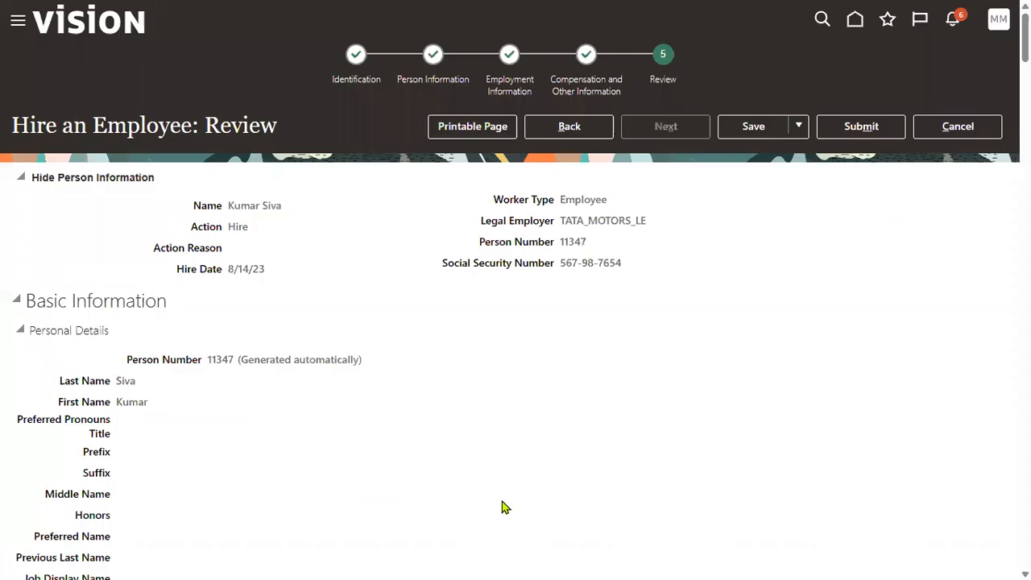
- Submit the employee hire, accept the submission warning and close the confirmation
left_click(880, 133)
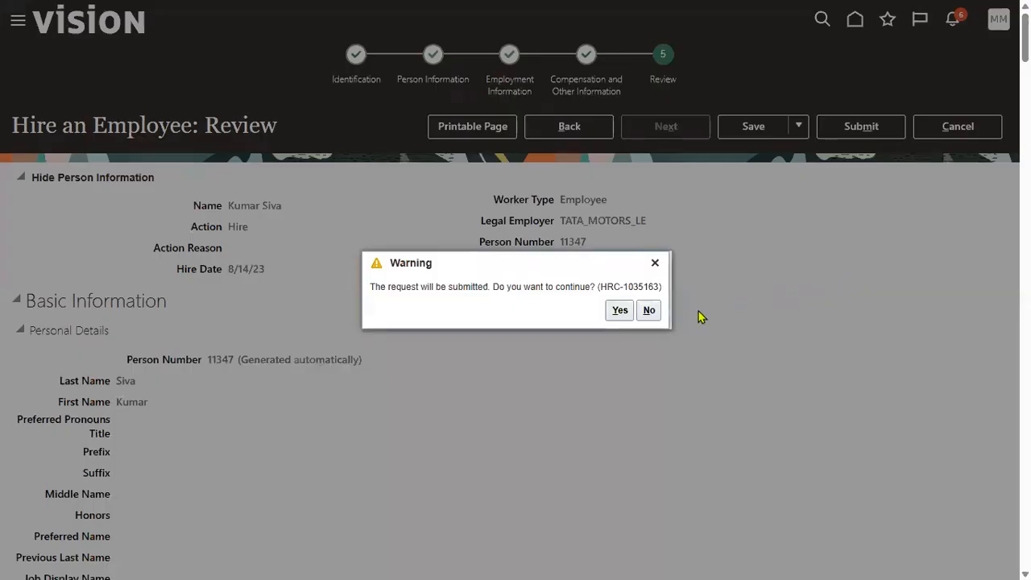
left_click(617, 312)
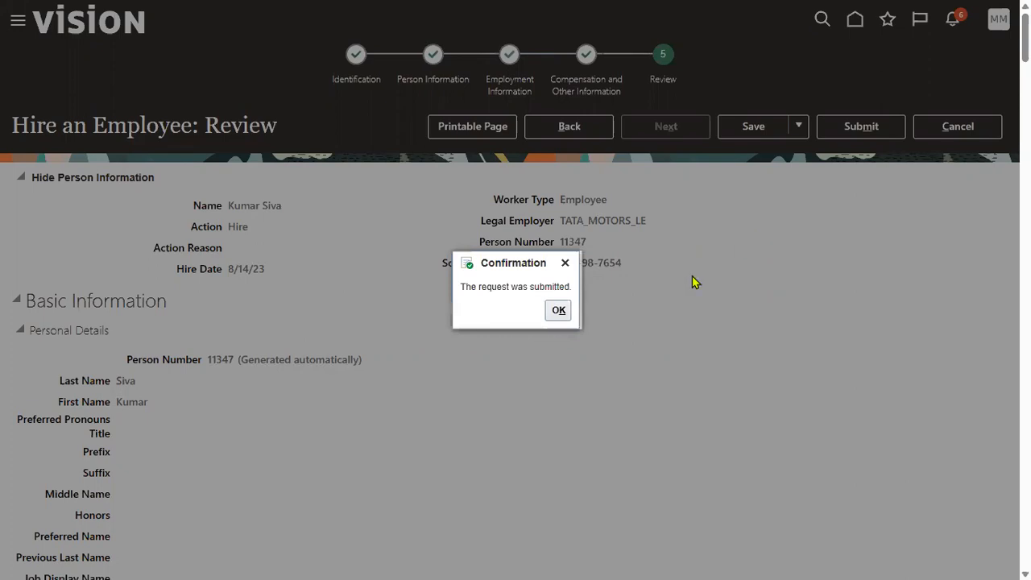
left_click(555, 311)
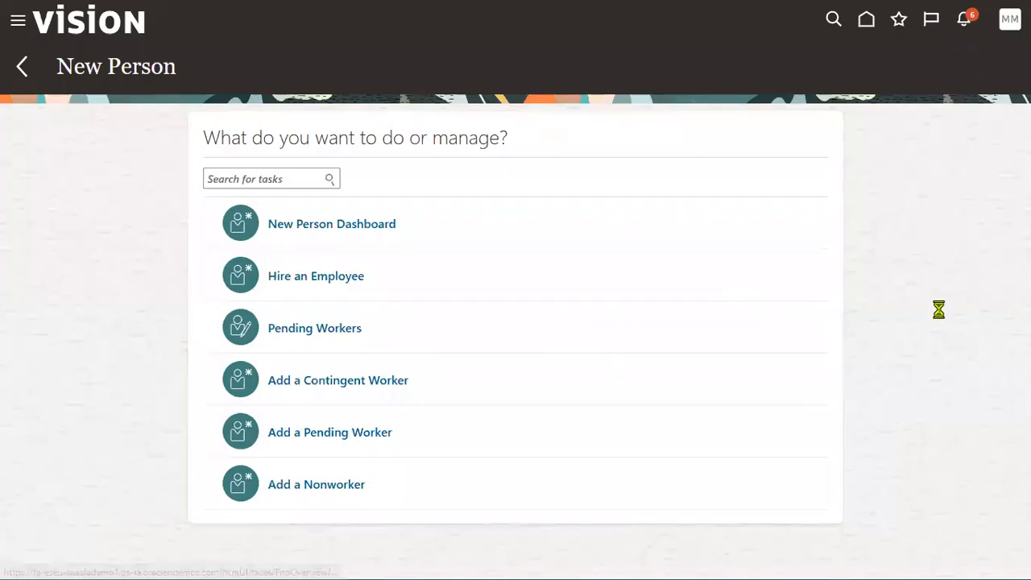
- In the Compensation Management setup, search the tasks for "legal entity HCM" and open Manage Legal Entity HCM Information for TATA_MOTORS_LE
left_click(757, 249)
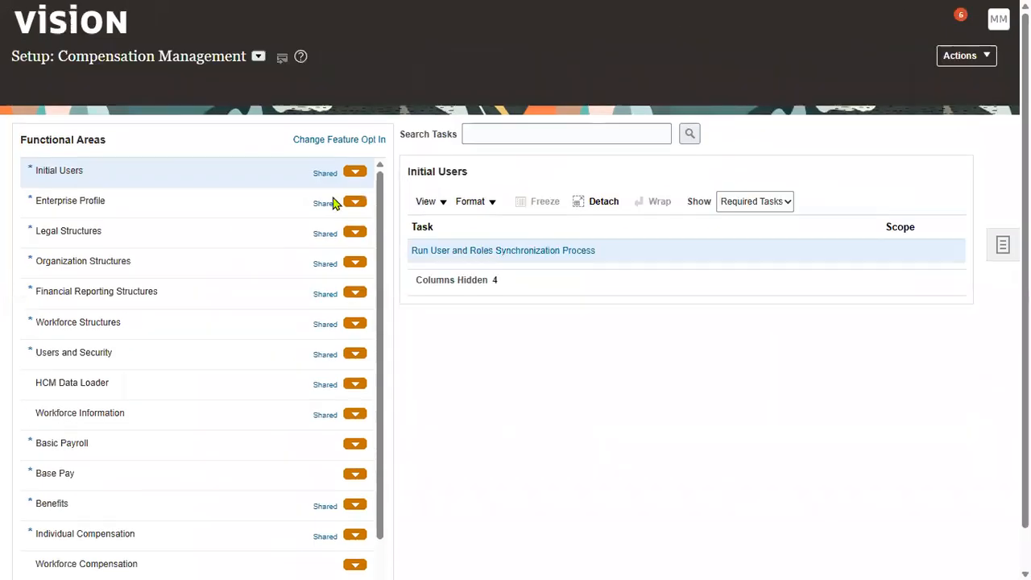
left_click(478, 109)
type("l")
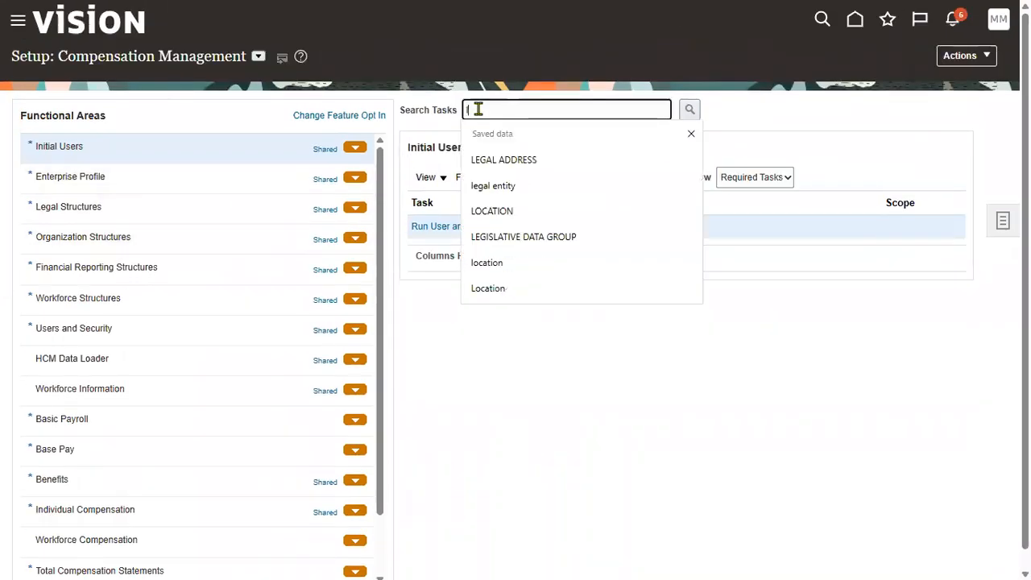
type("egal entity")
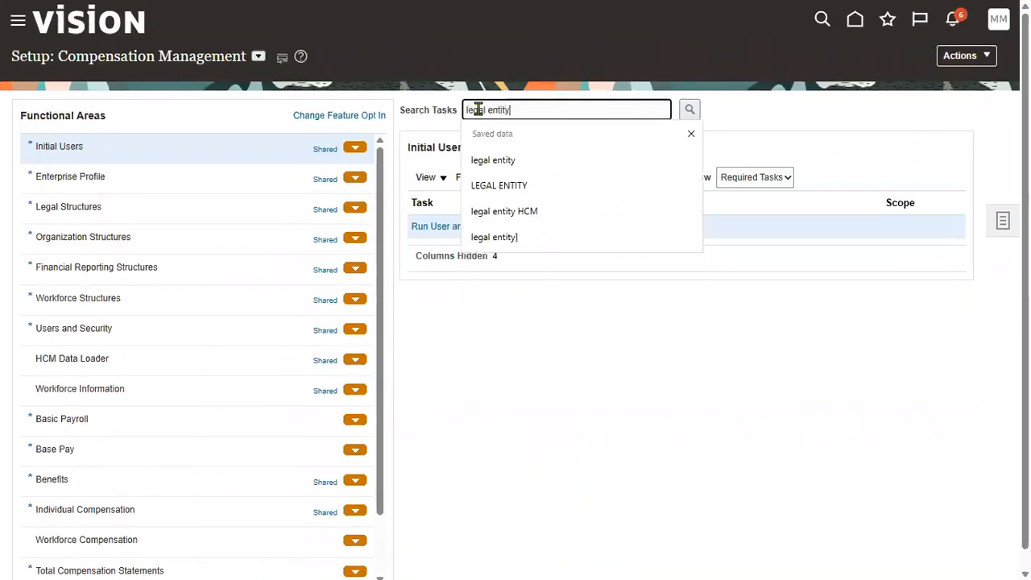
left_click(522, 211)
left_click(691, 117)
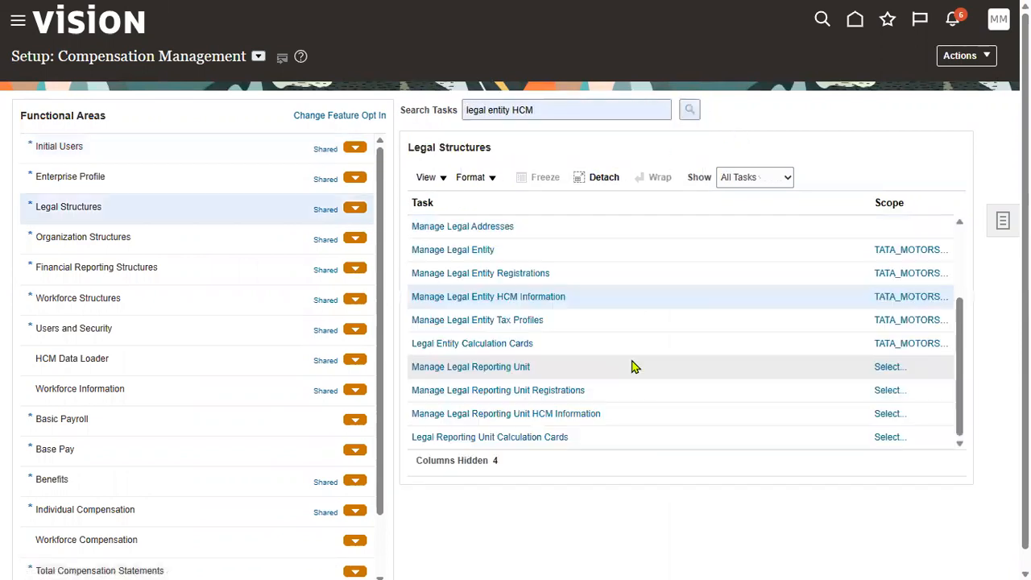
left_click(560, 302)
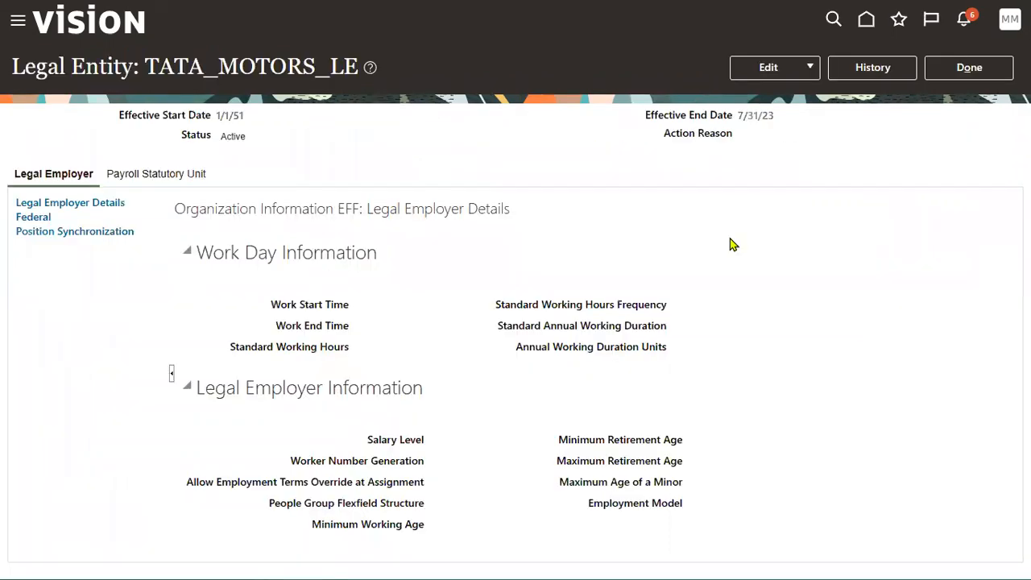
- Examine the legal entity's Employment Model field, effective end date and available edit options, and close the record
left_click_drag(586, 511, 693, 511)
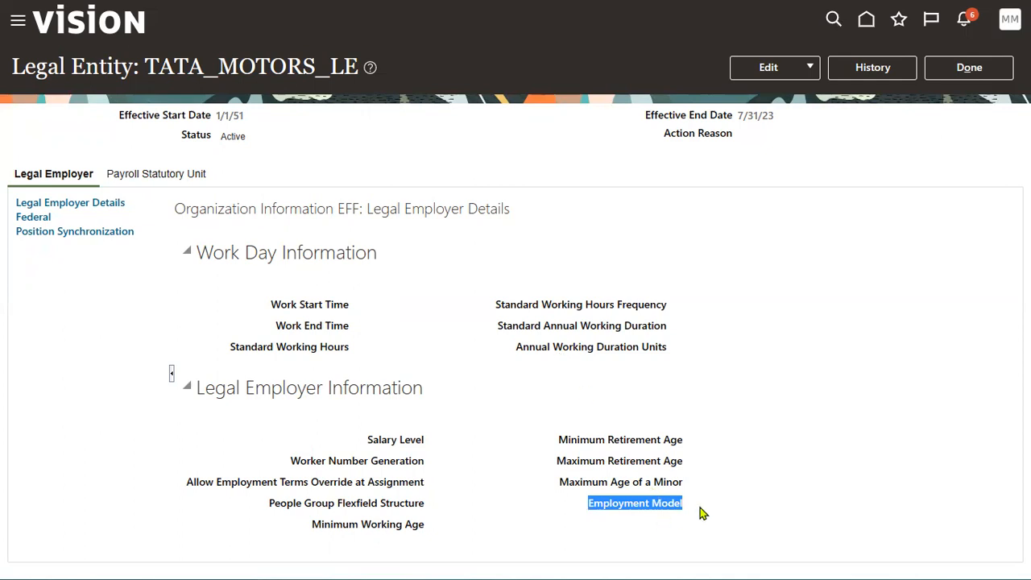
left_click_drag(738, 116, 788, 121)
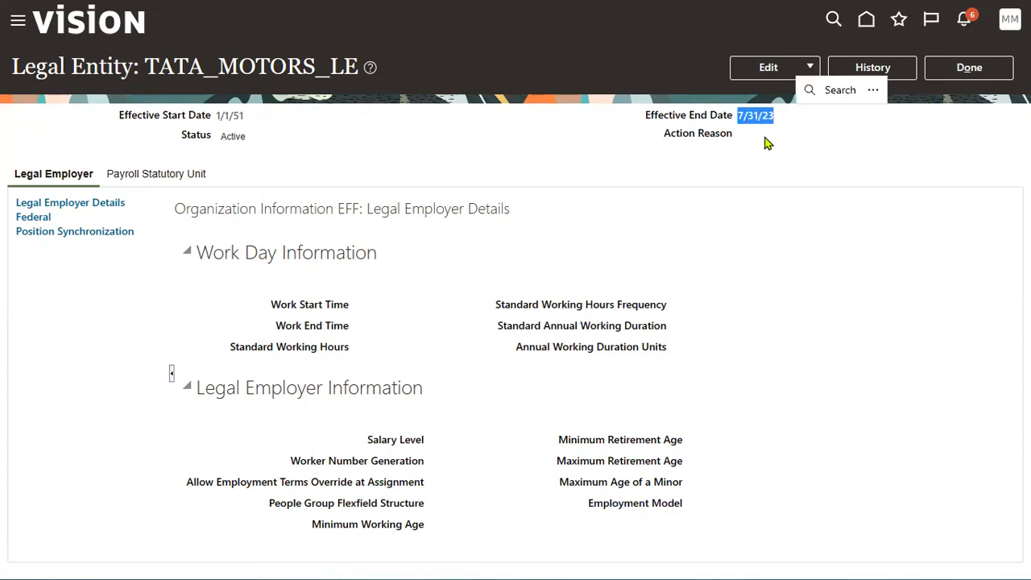
left_click(780, 71)
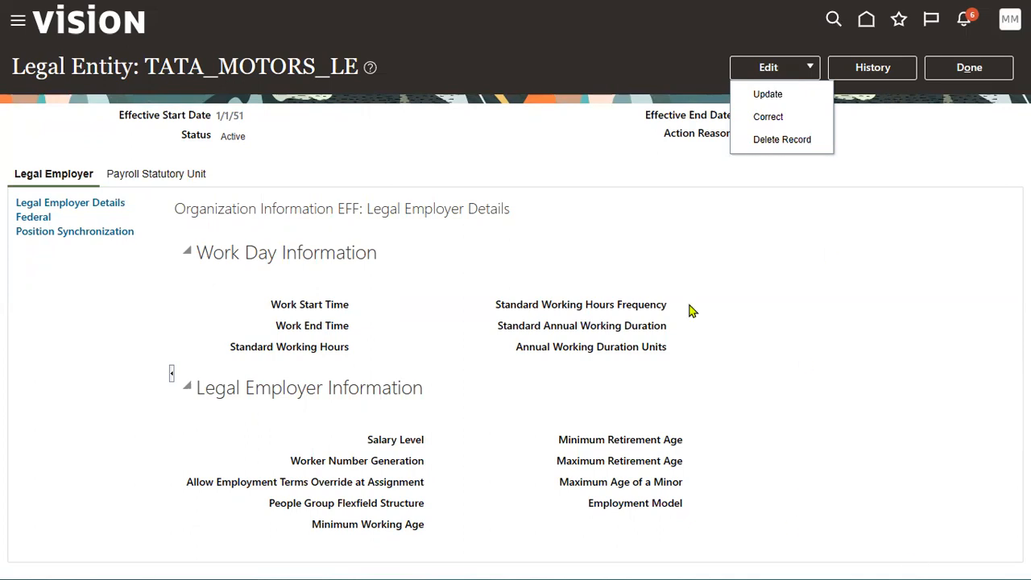
left_click(936, 77)
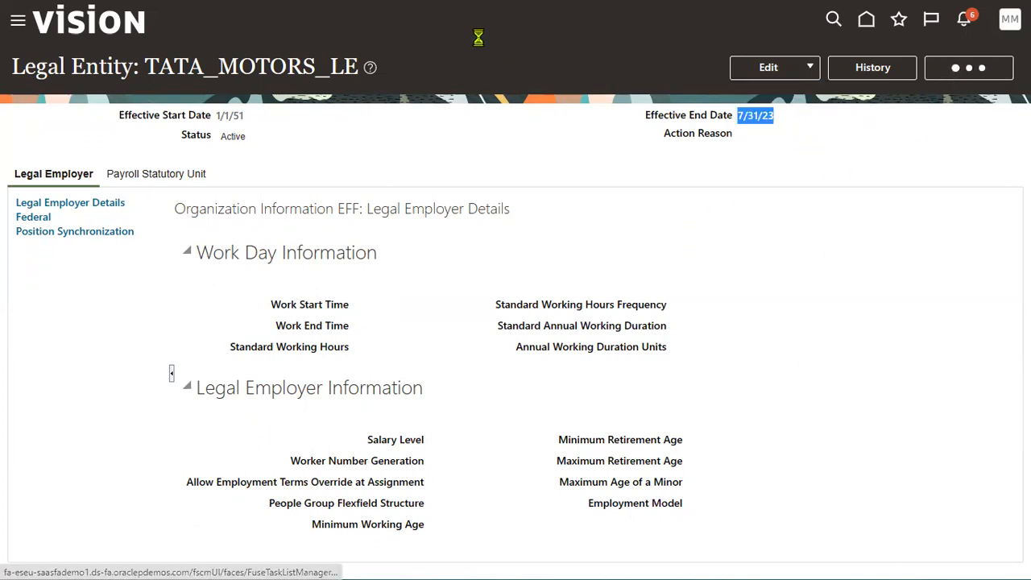